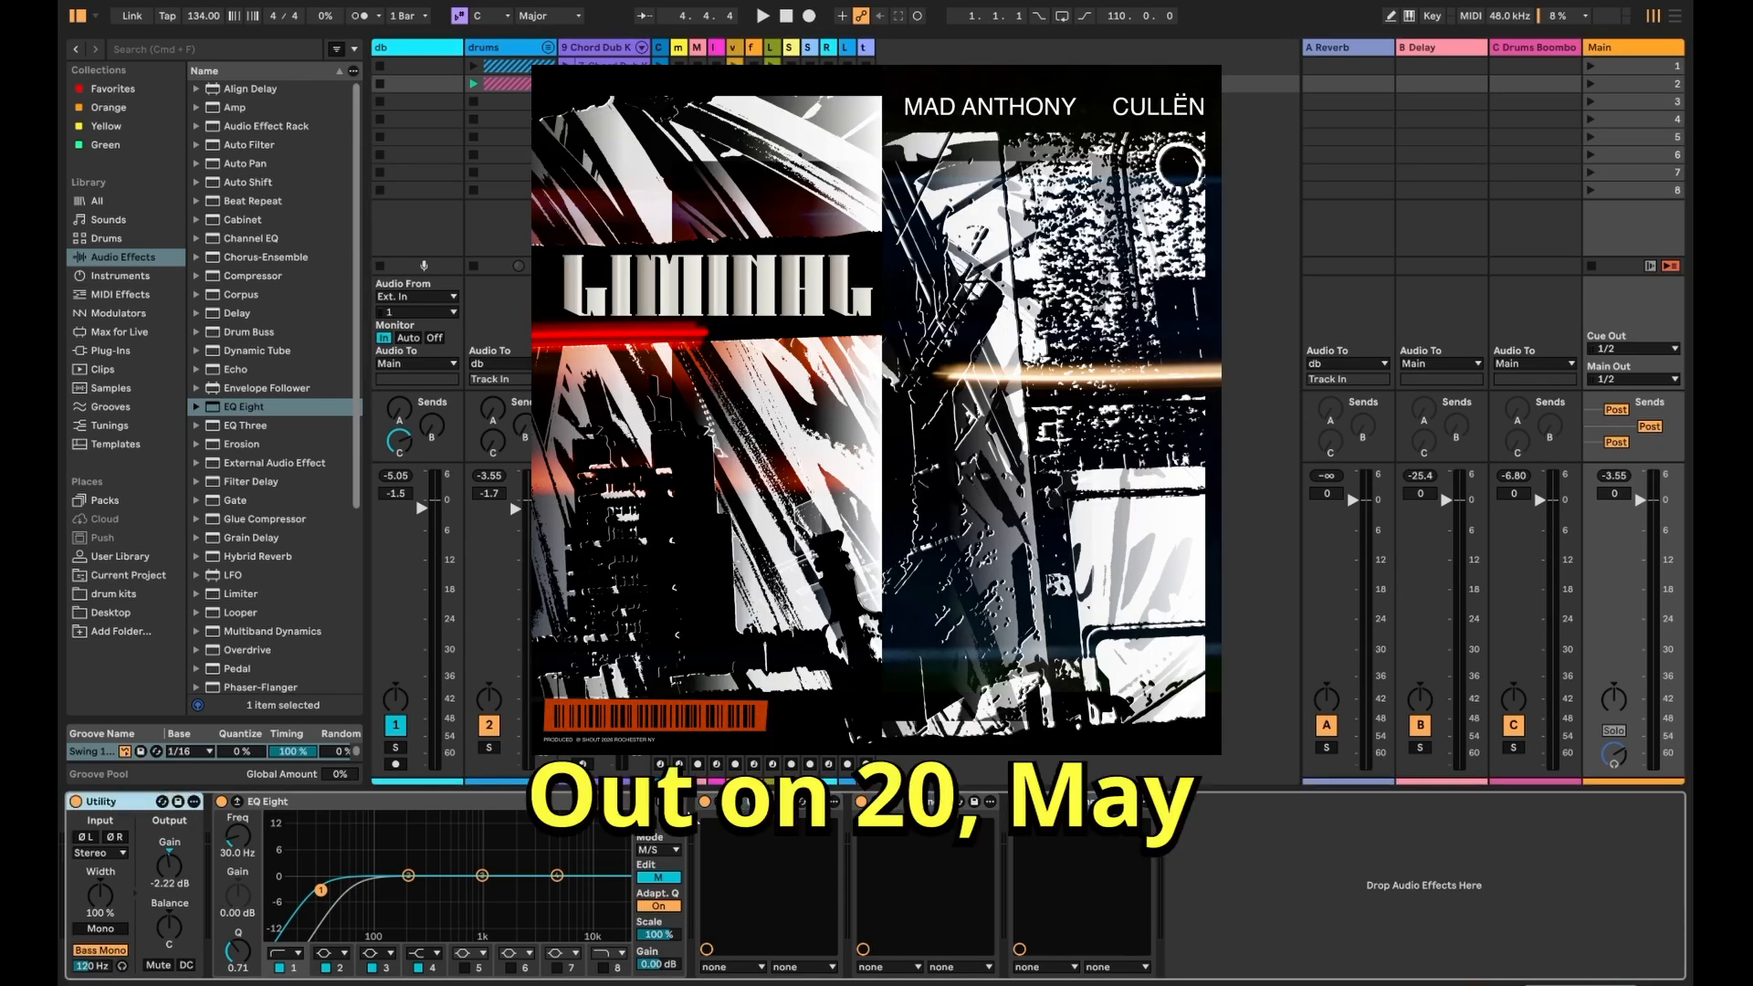
- A/B the master chain's Utility and EQ Eight, leave both bypassed, and restart playback
left_click(1077, 801, "shift")
key("space")
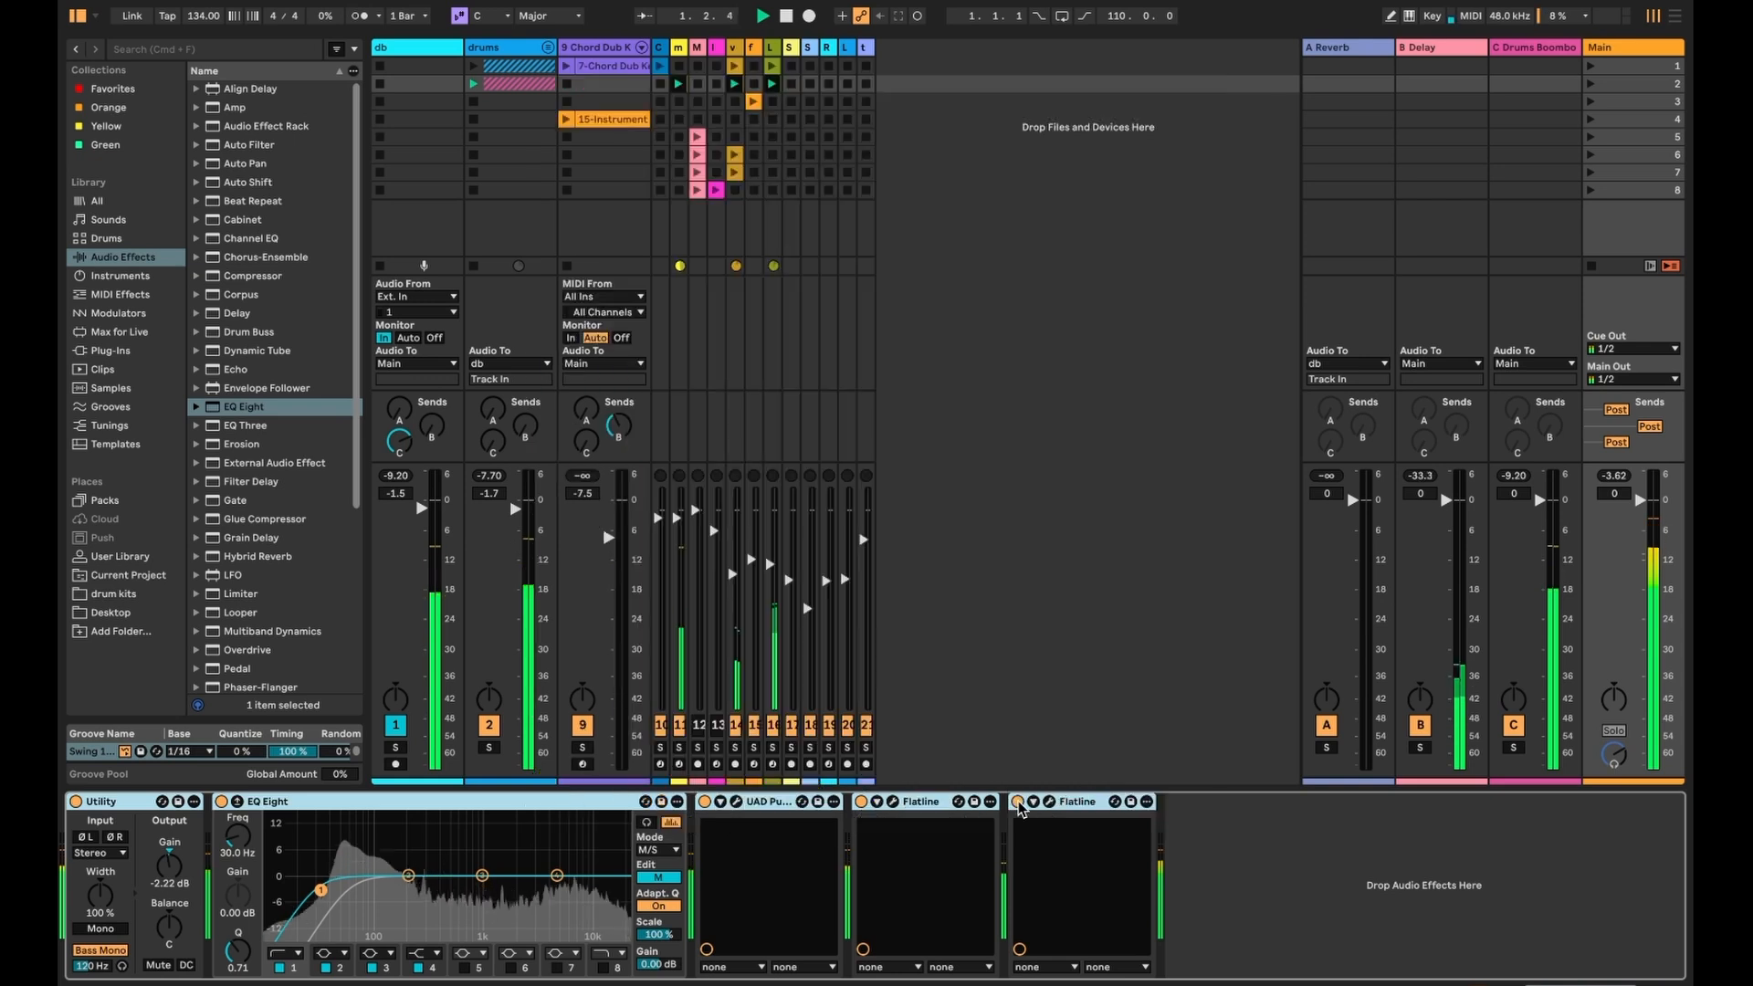
left_click(1018, 803)
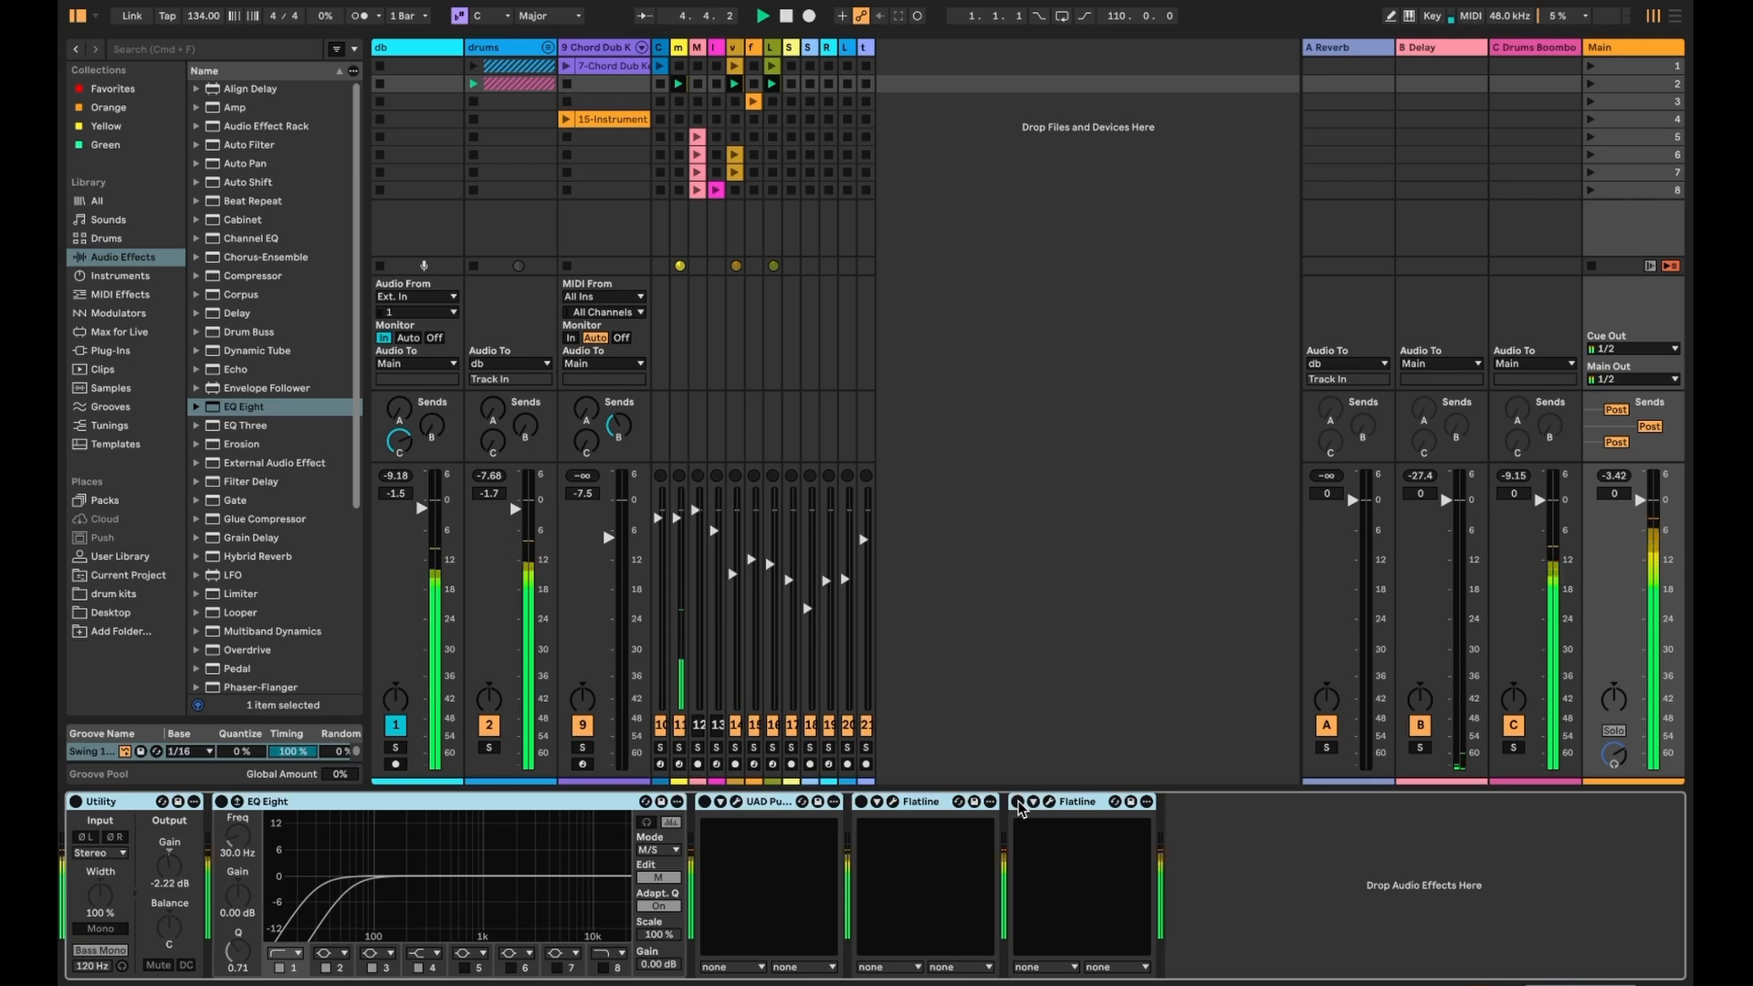
left_click(1018, 803)
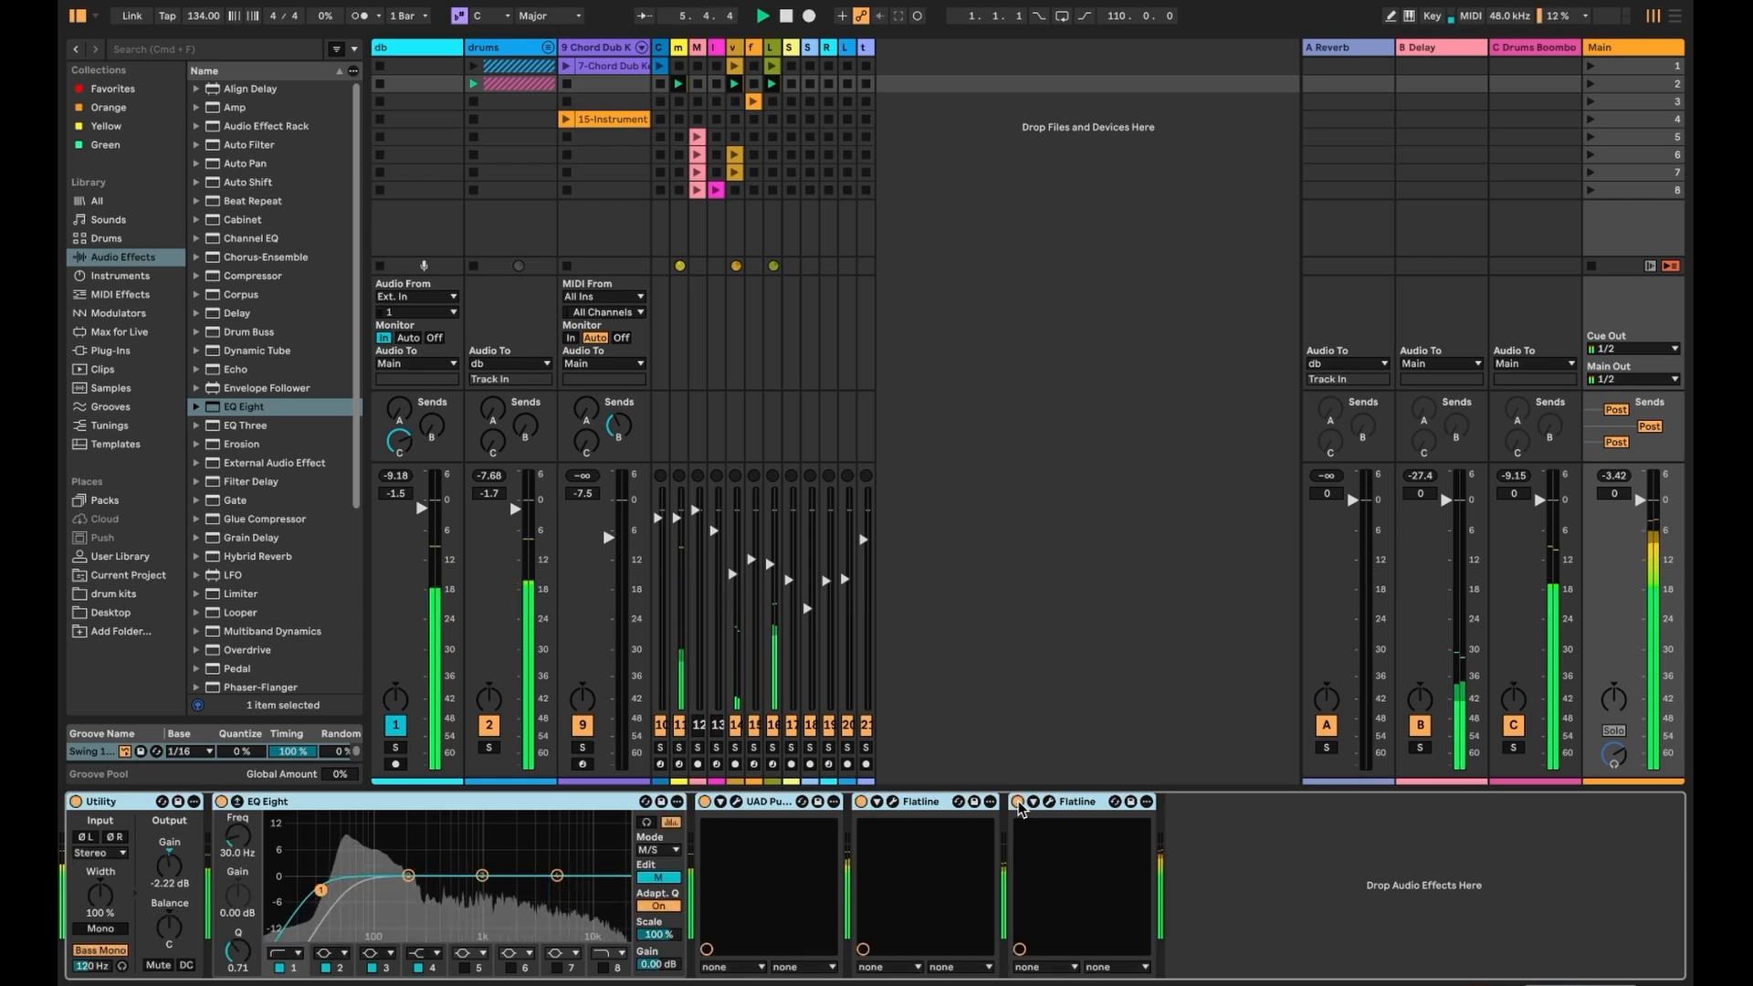
left_click(705, 802)
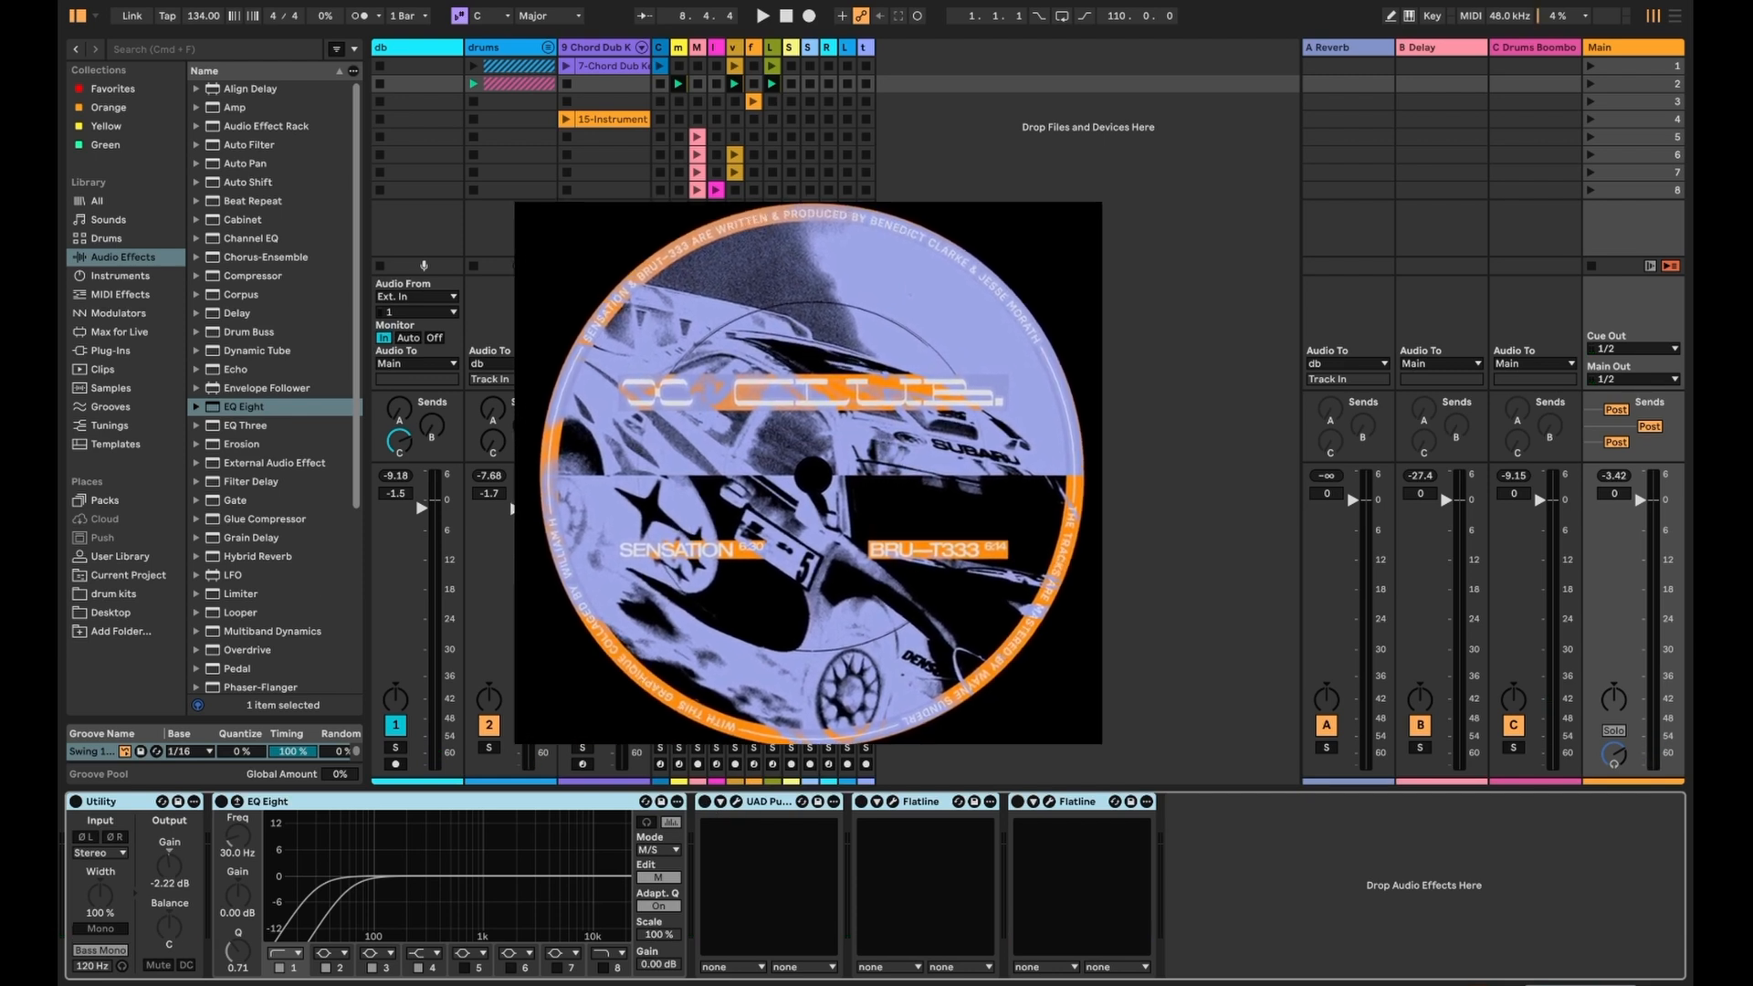
key("space")
- Unfold the drums group and inspect tracks 5 to 7, including the HL_USH2_CLAP track
left_click(501, 53)
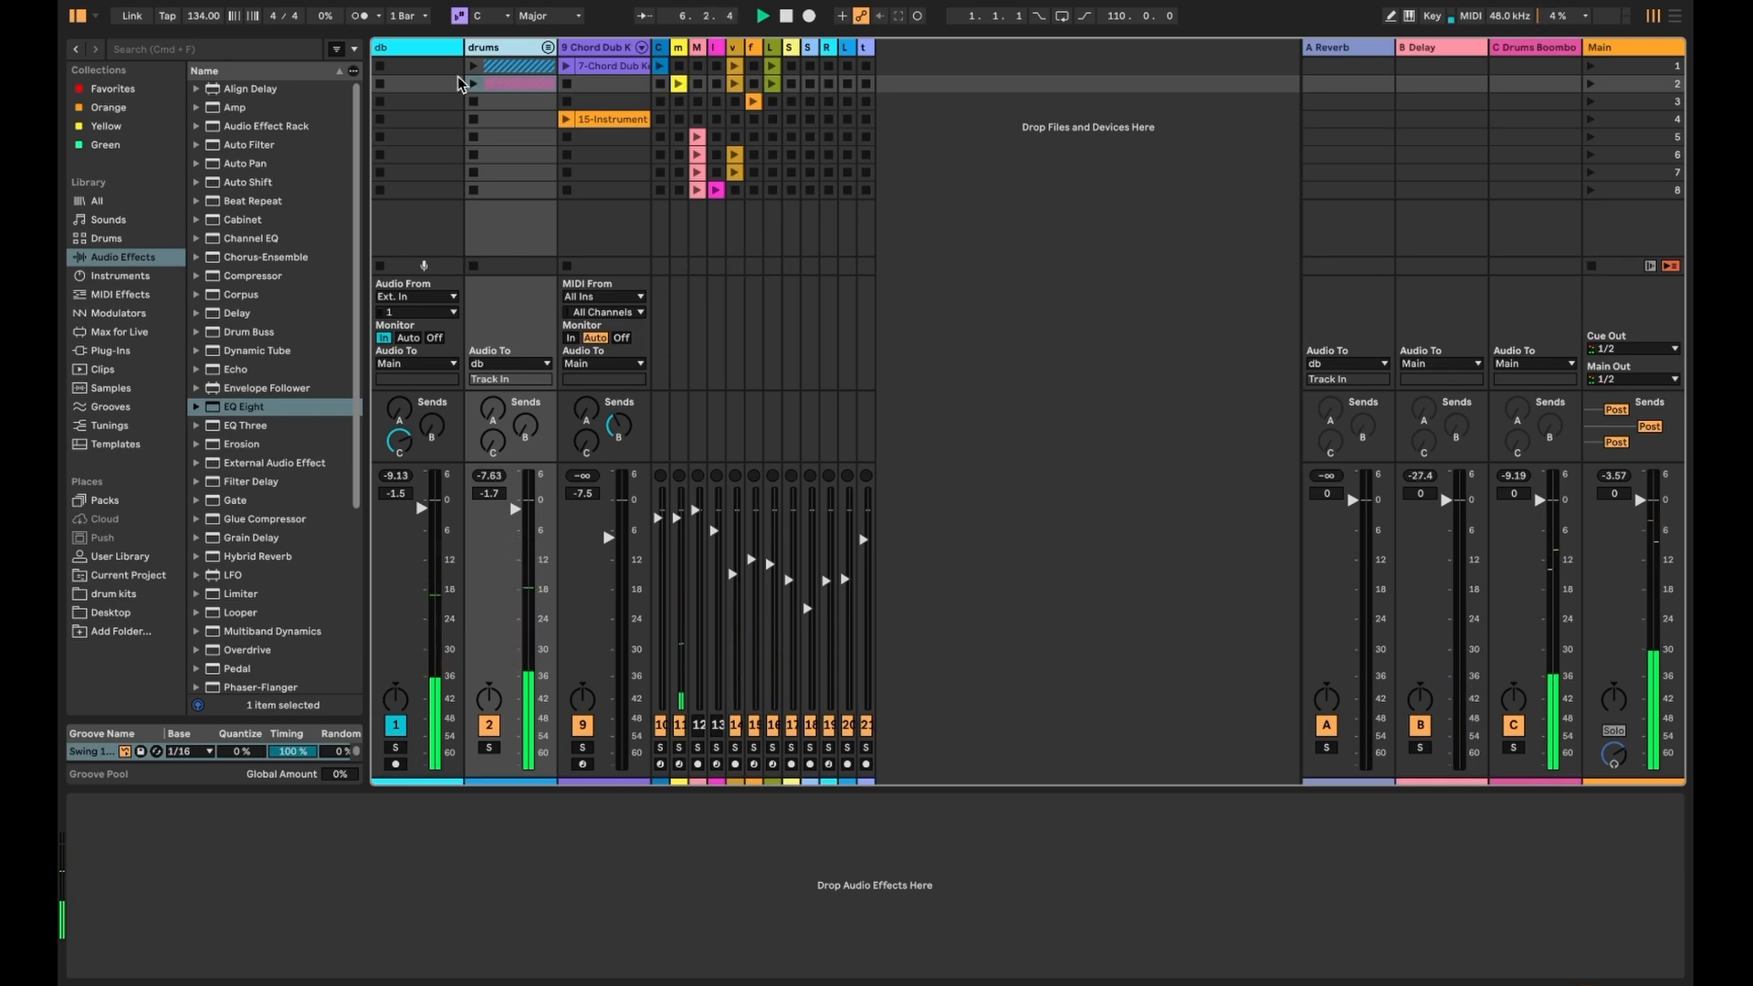
left_click(547, 48)
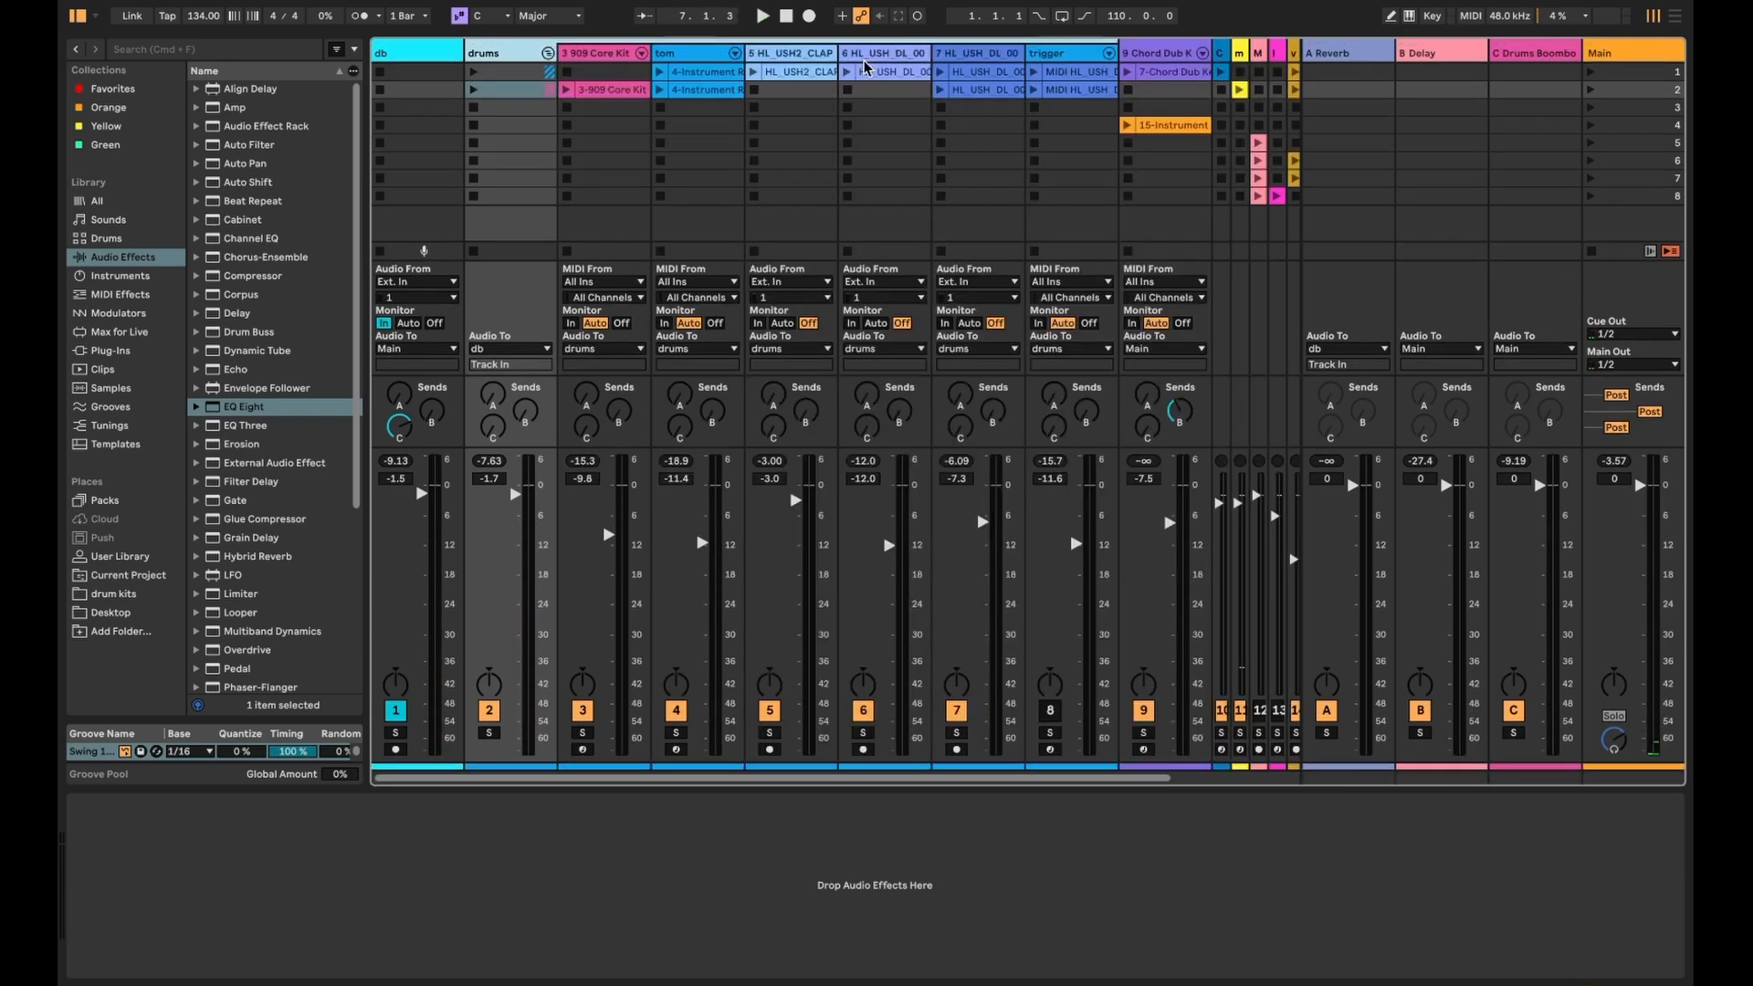
left_click(893, 59)
left_click(976, 57)
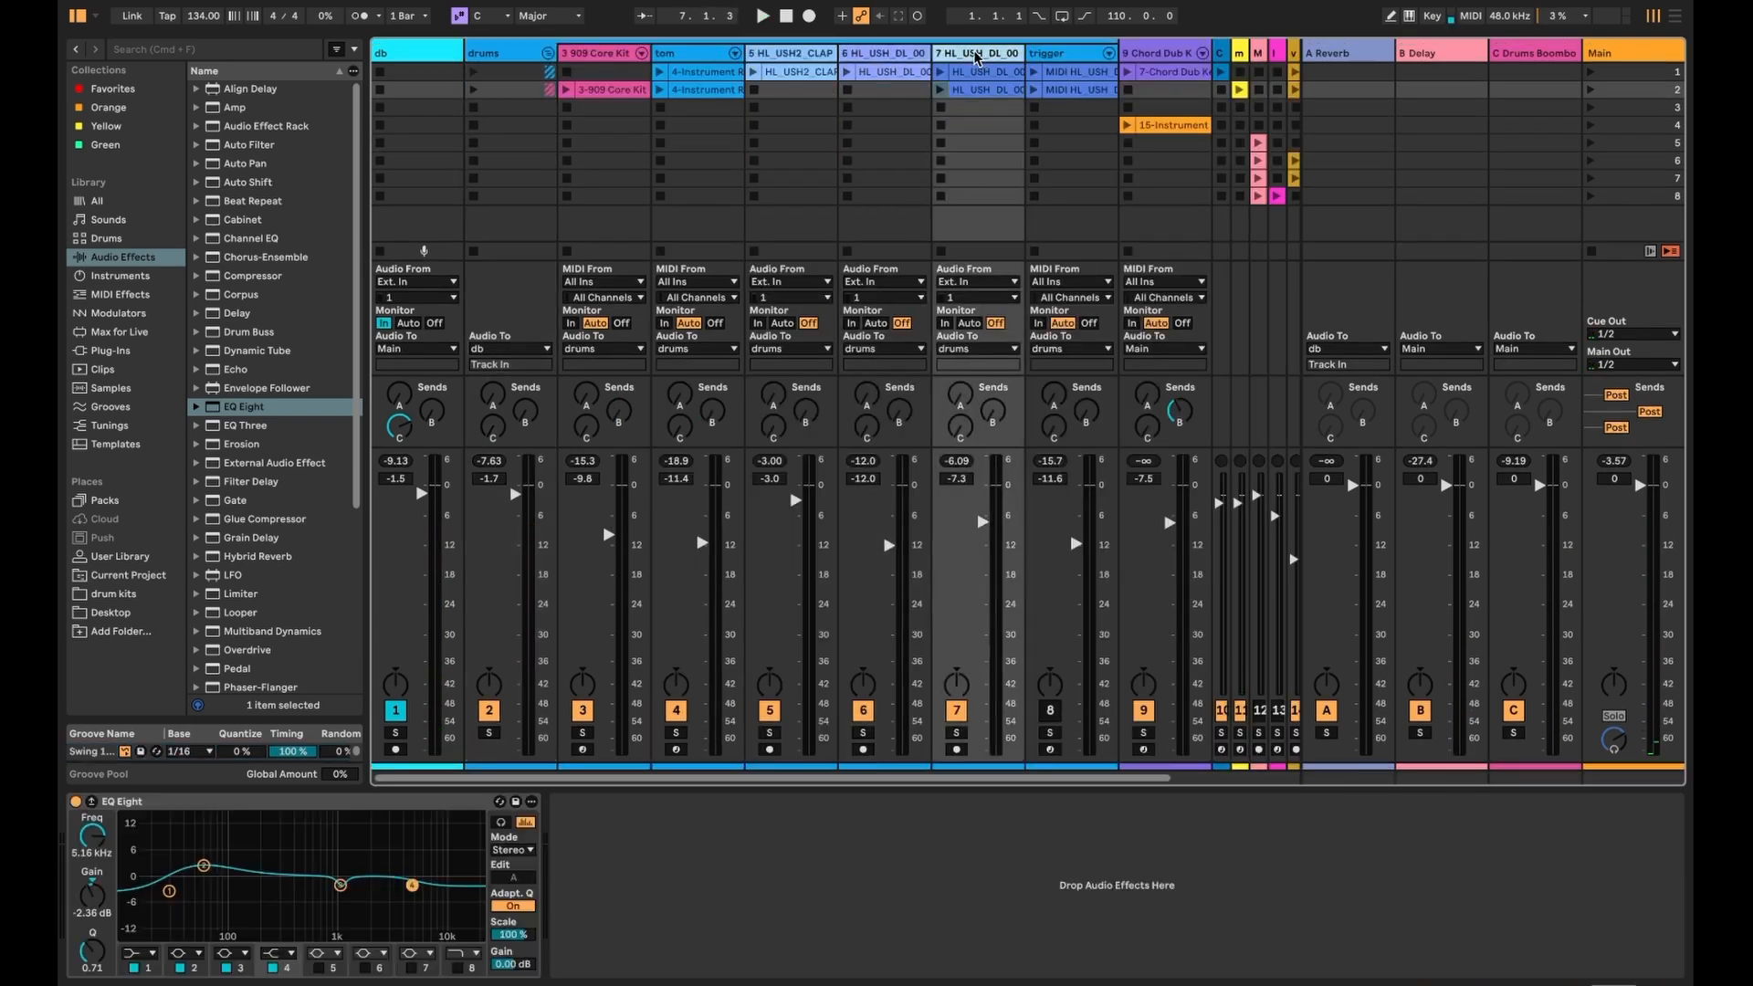
left_click(941, 72)
left_click(891, 57)
left_click(778, 53)
left_click_drag(979, 58, 939, 55)
left_click(813, 55)
- Launch the clap, drum loop and loop clips on tracks 5, 6 and 7, and browse drum kits
left_click(751, 72)
left_click(846, 72)
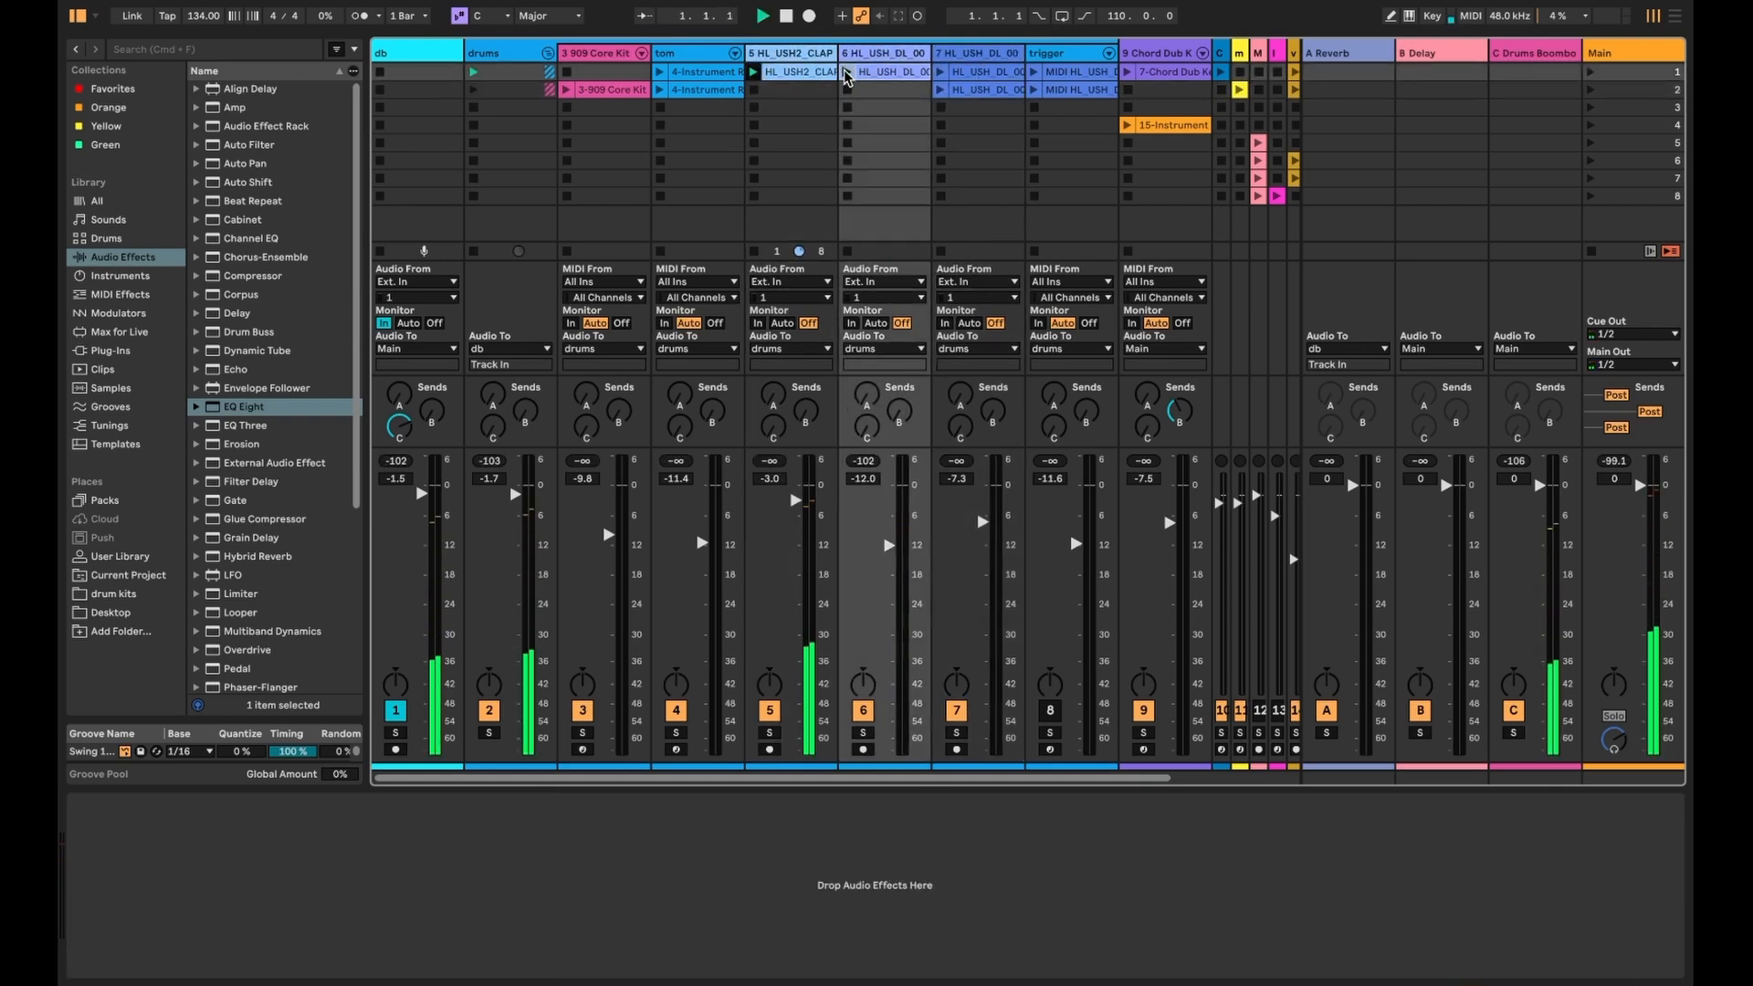
left_click(939, 72)
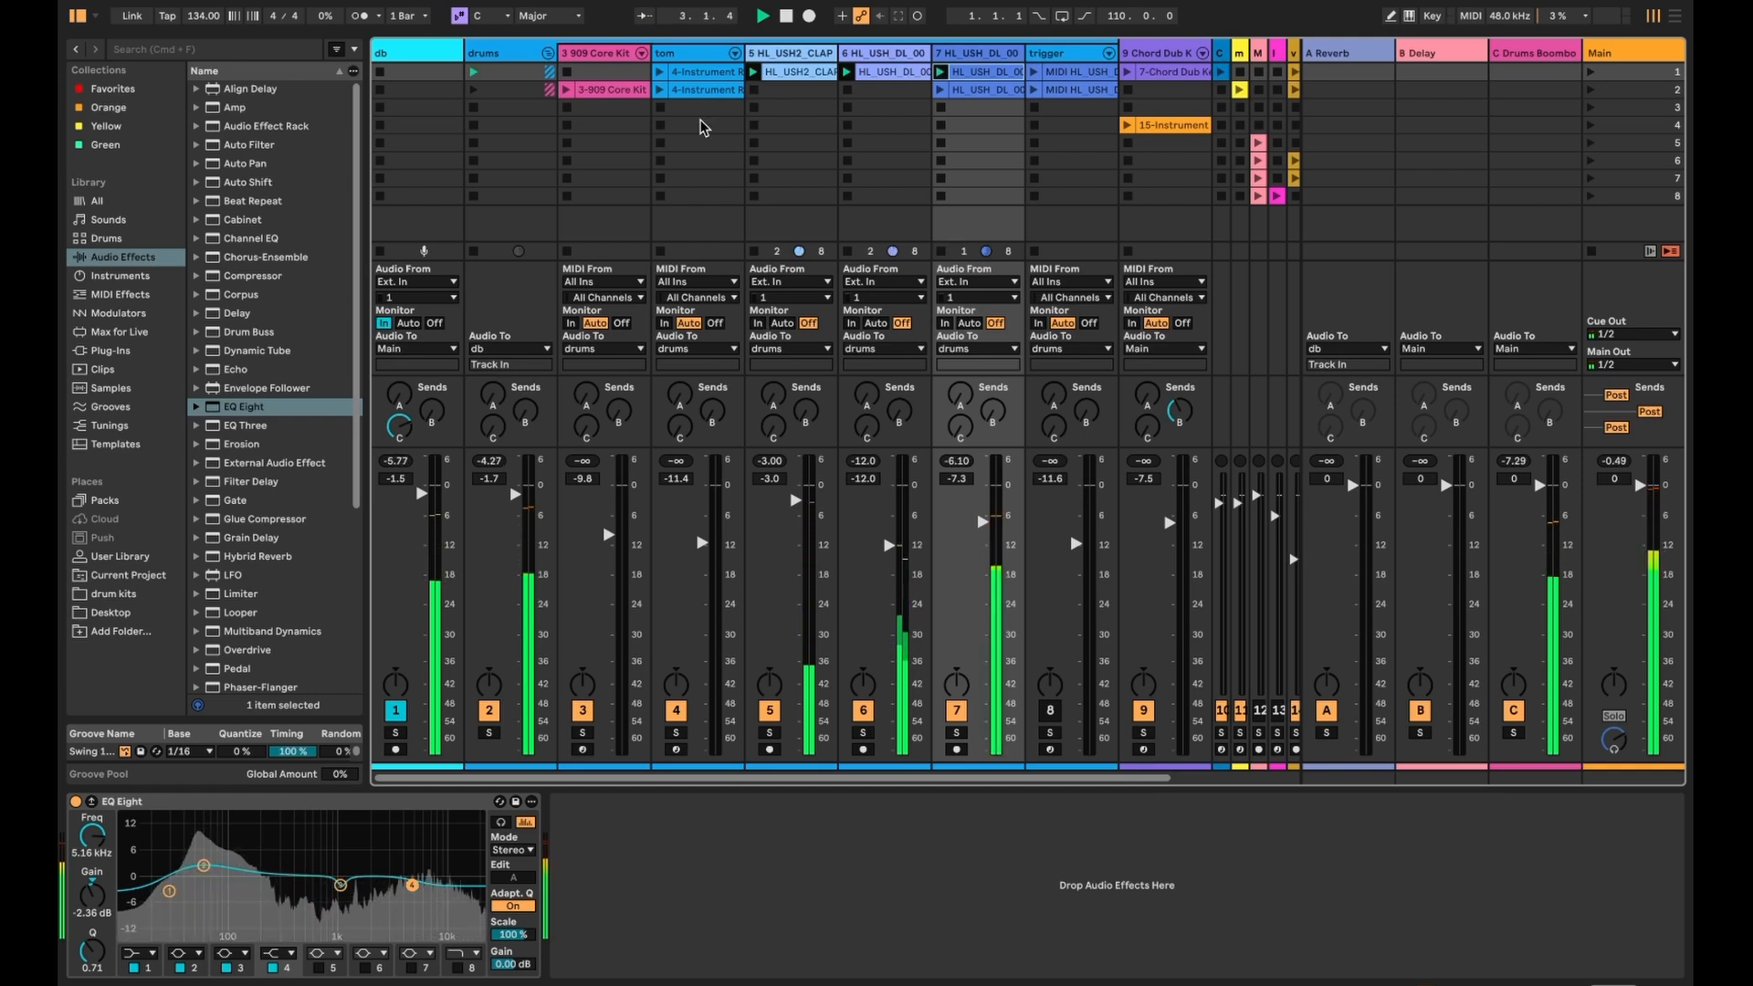
left_click(115, 593)
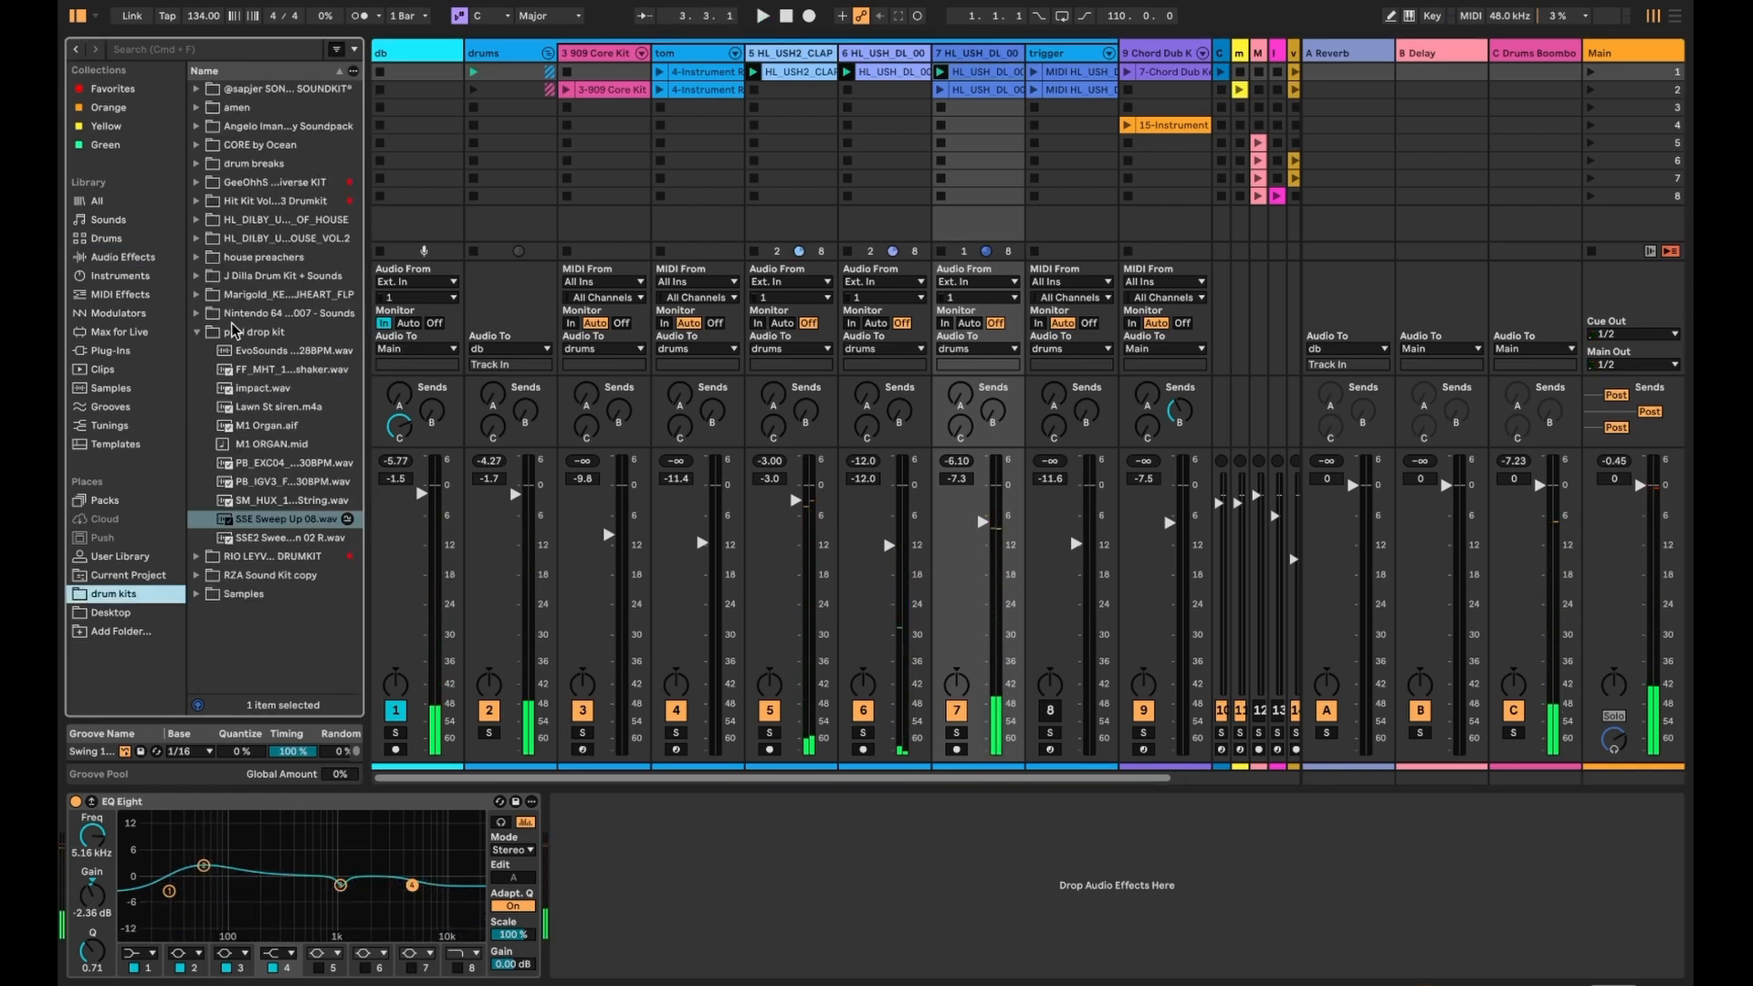
- Preview the HL_USH2 HATS2, HATS1 and NOKICK loops from Shades of House Vol.2
left_click(207, 237)
left_click_drag(365, 264, 585, 264)
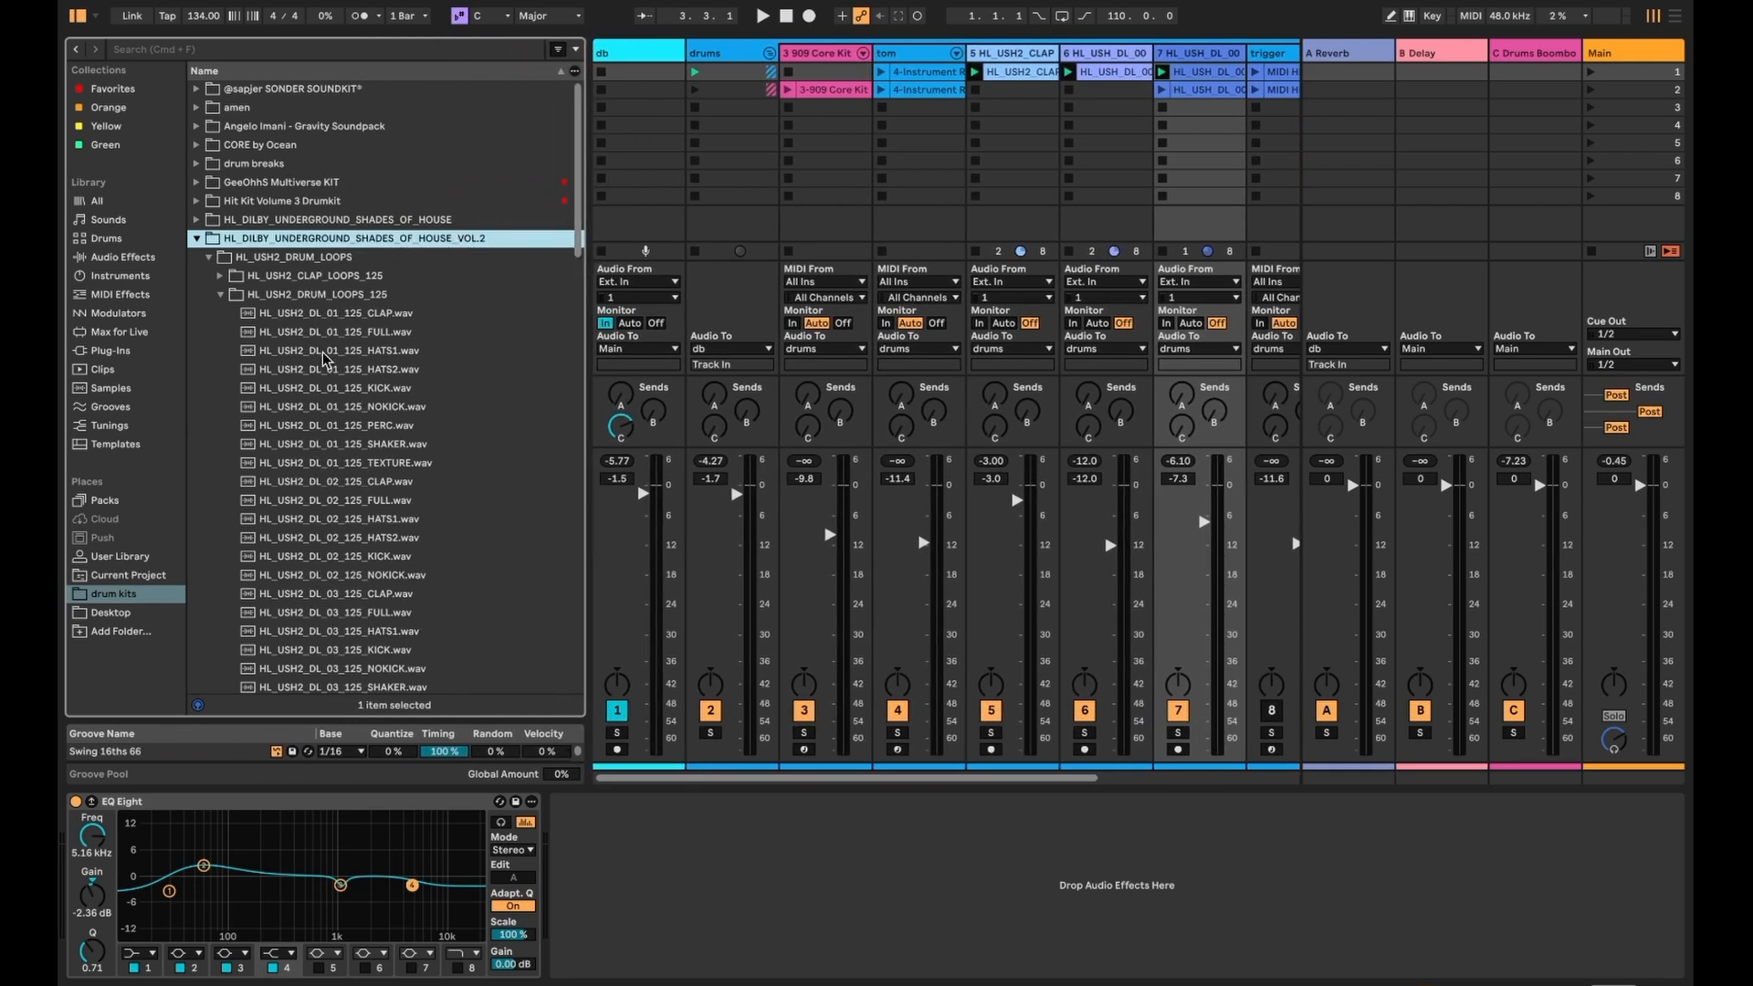
scroll(298, 329, "down", 3)
left_click(340, 305)
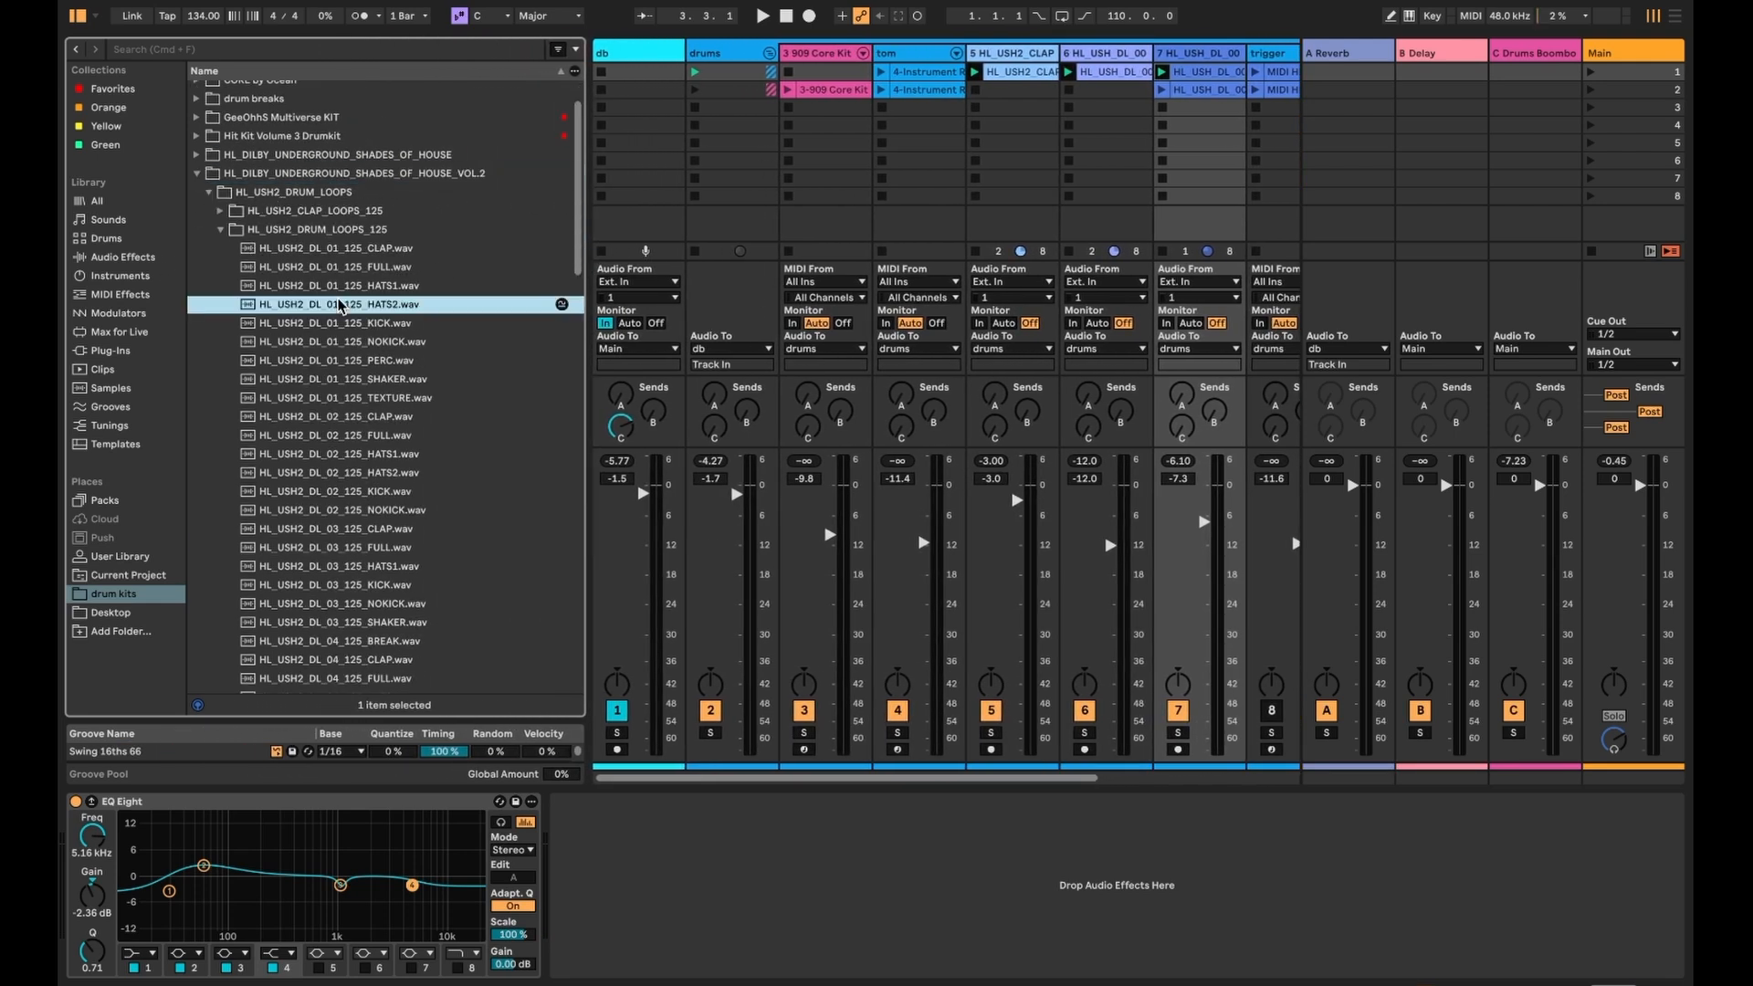
left_click(321, 455)
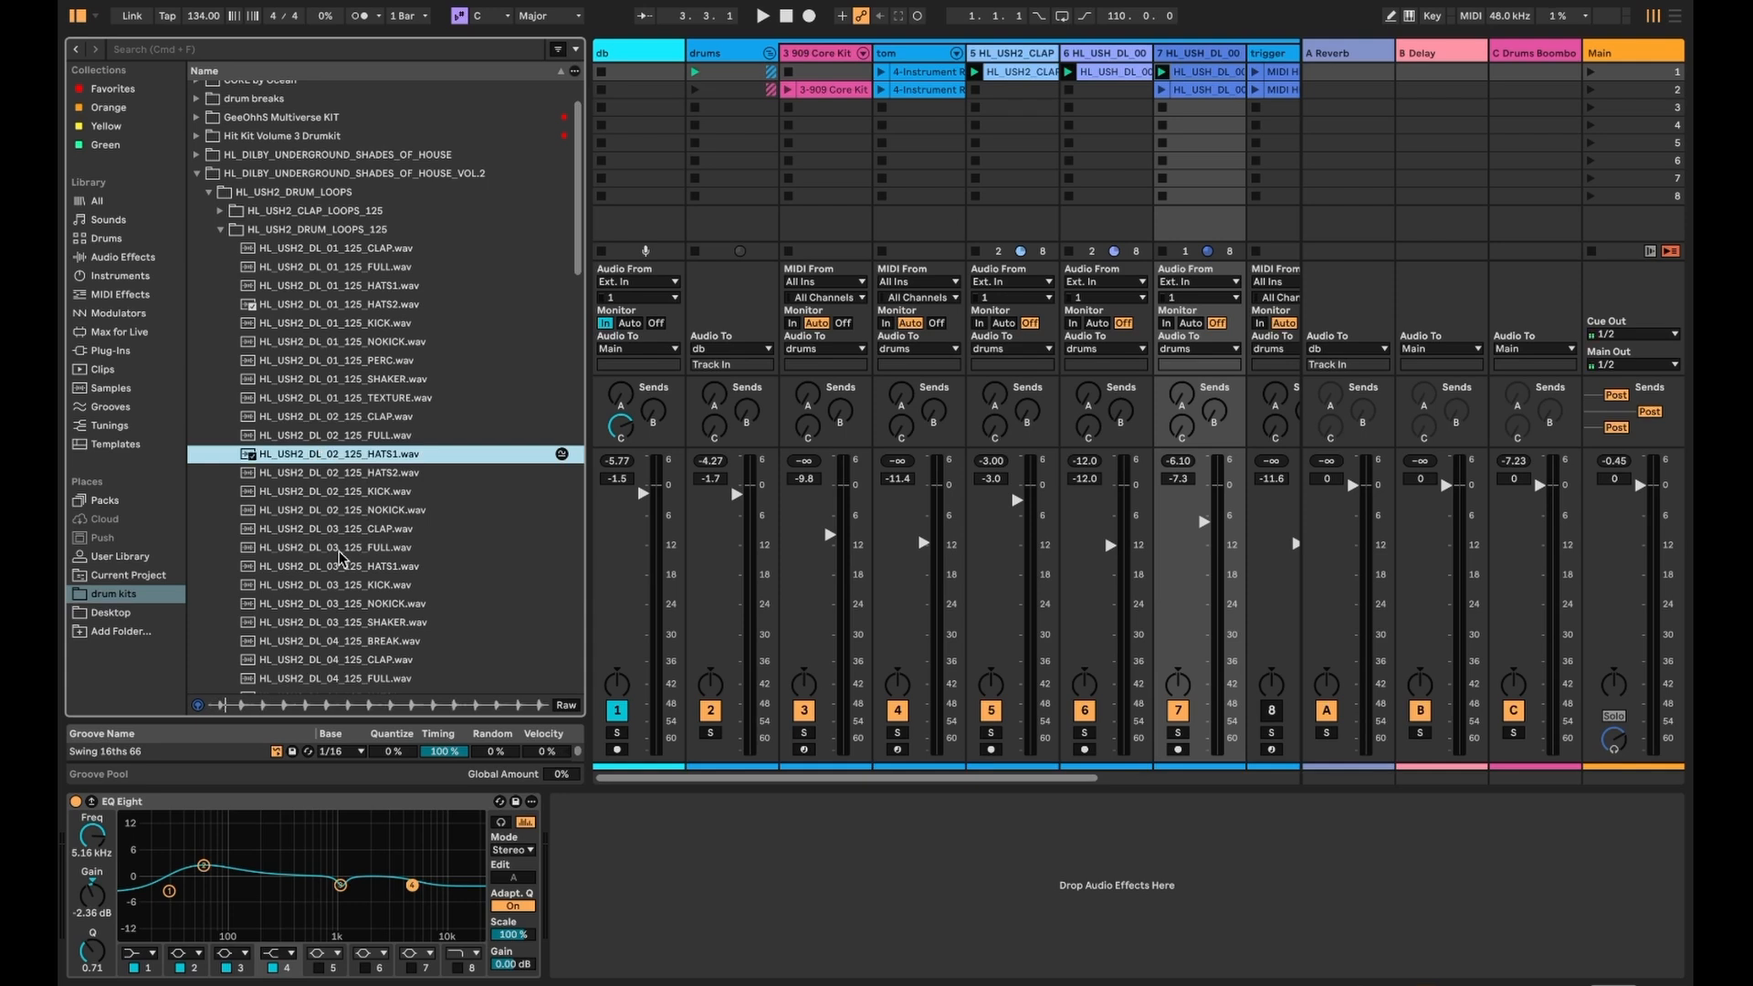
left_click(343, 513)
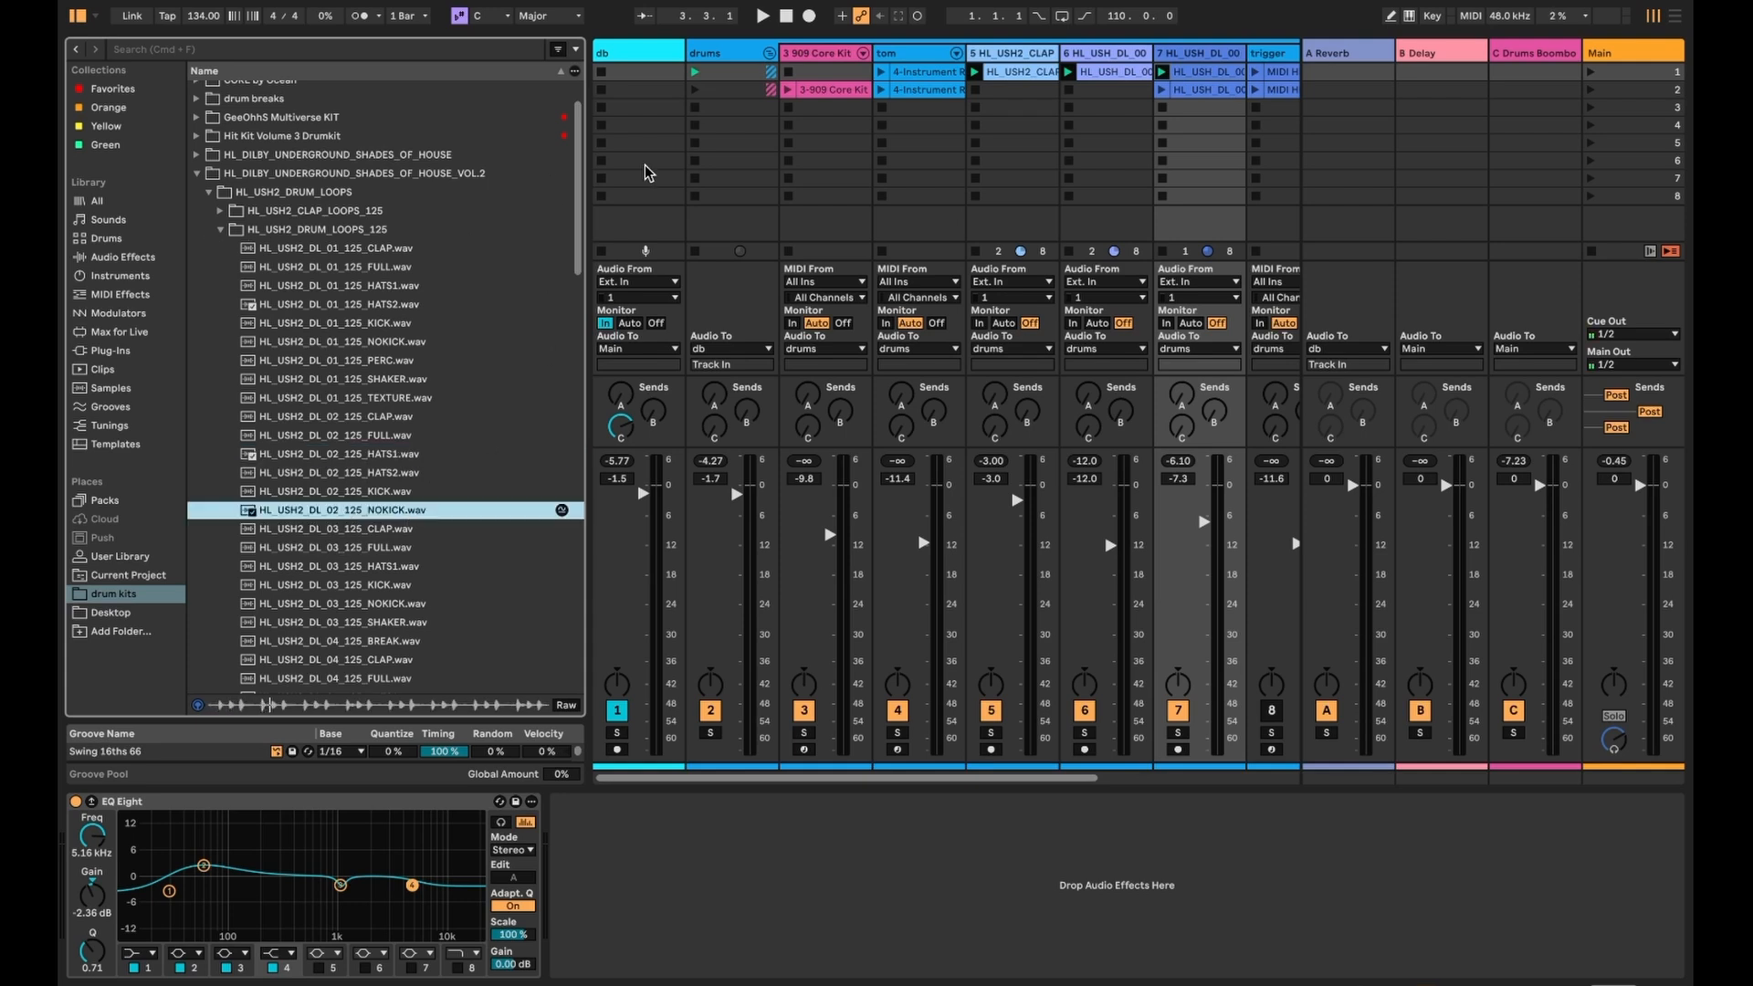
- Play the session and solo tracks 7, 6 and the clap track in turn, ending on track 7
left_click(1193, 52)
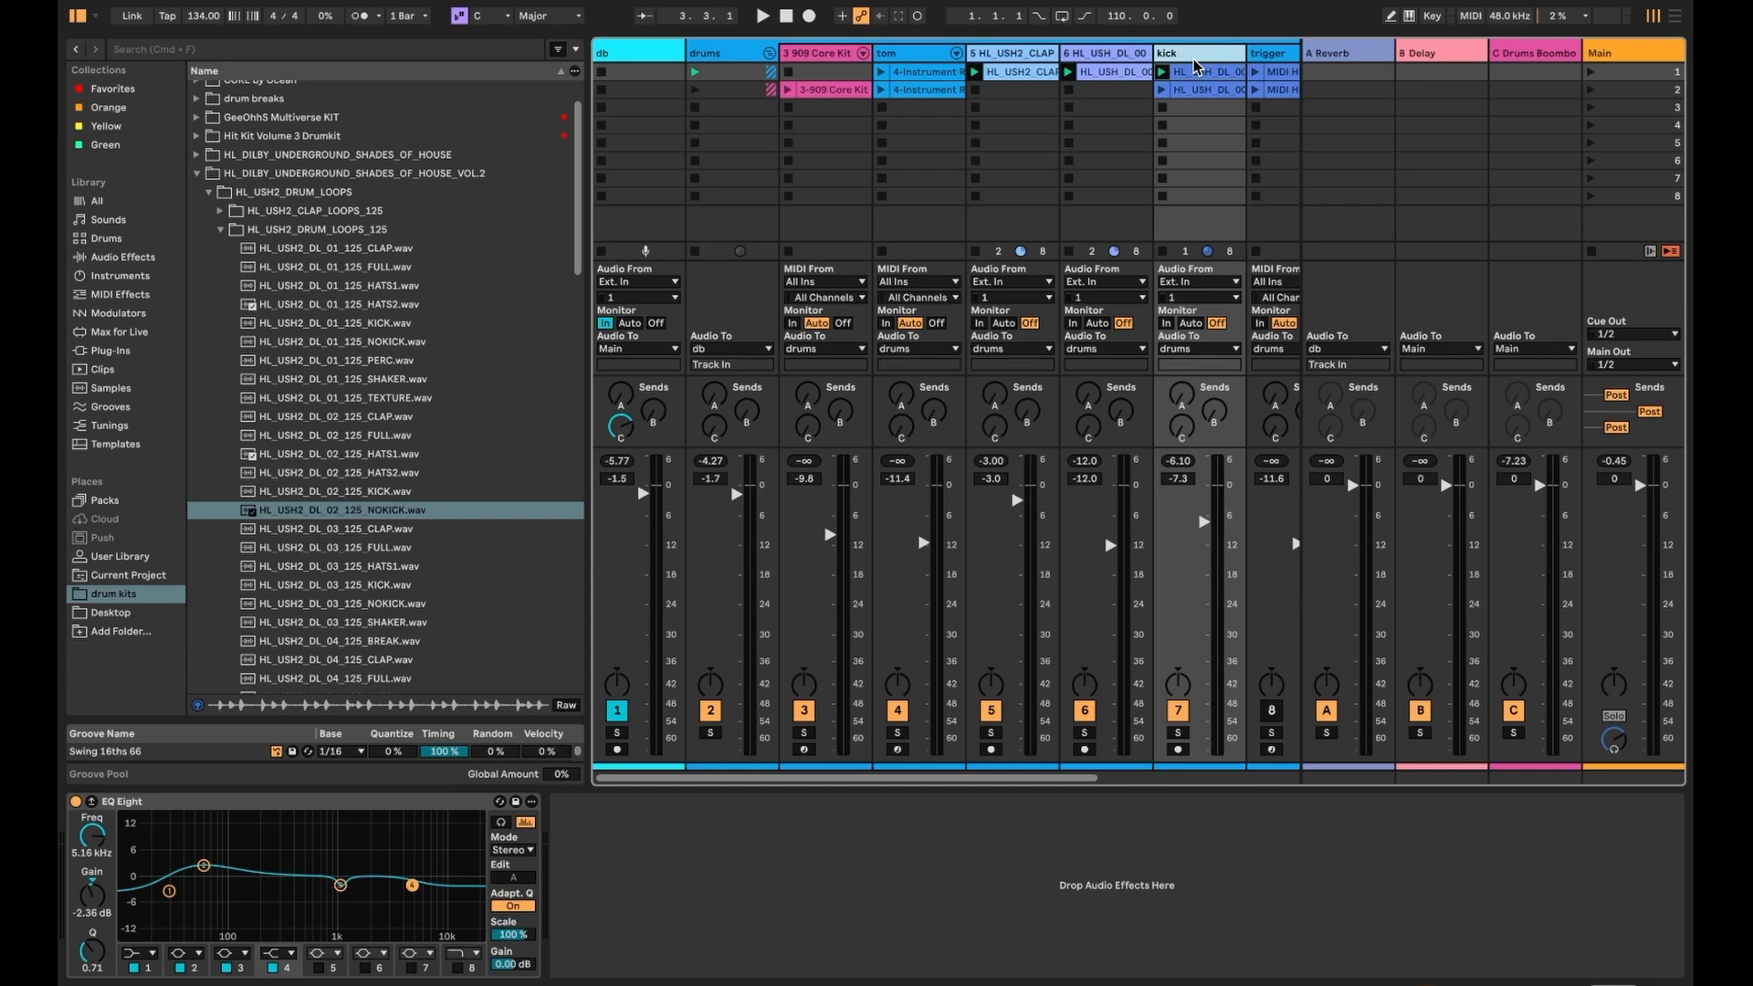
left_click(1112, 102)
left_click(1025, 57)
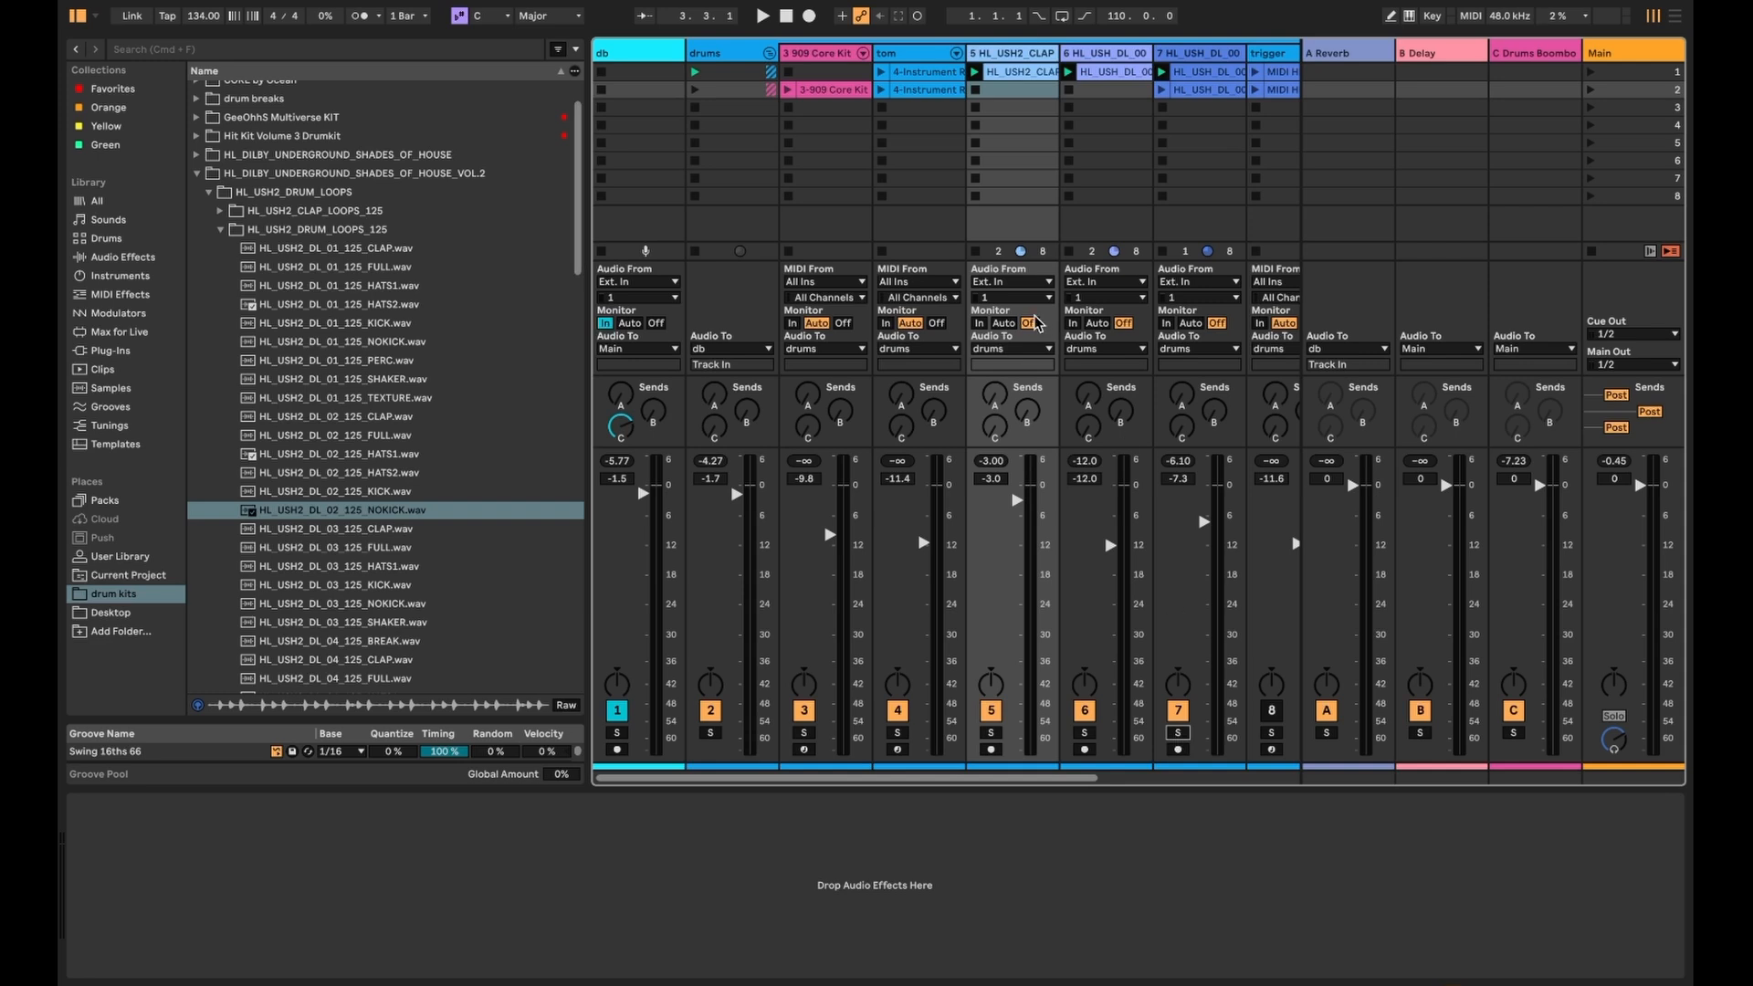
key("space")
left_click(1178, 733)
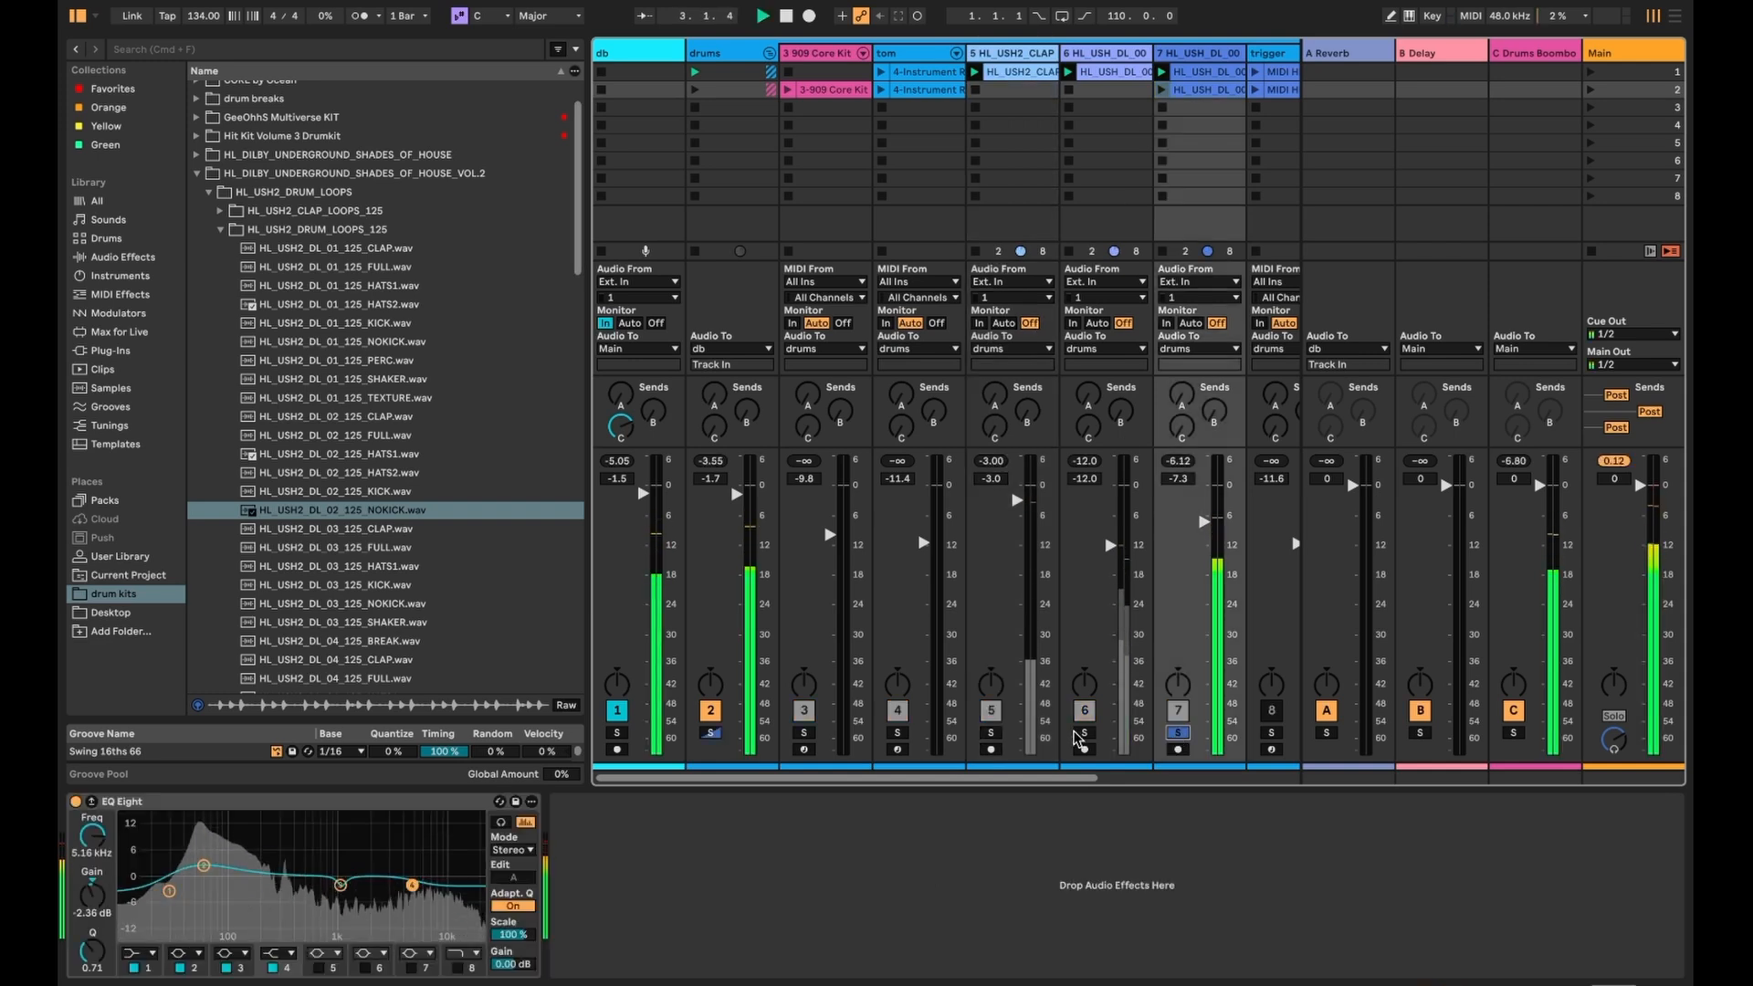
left_click(1083, 734)
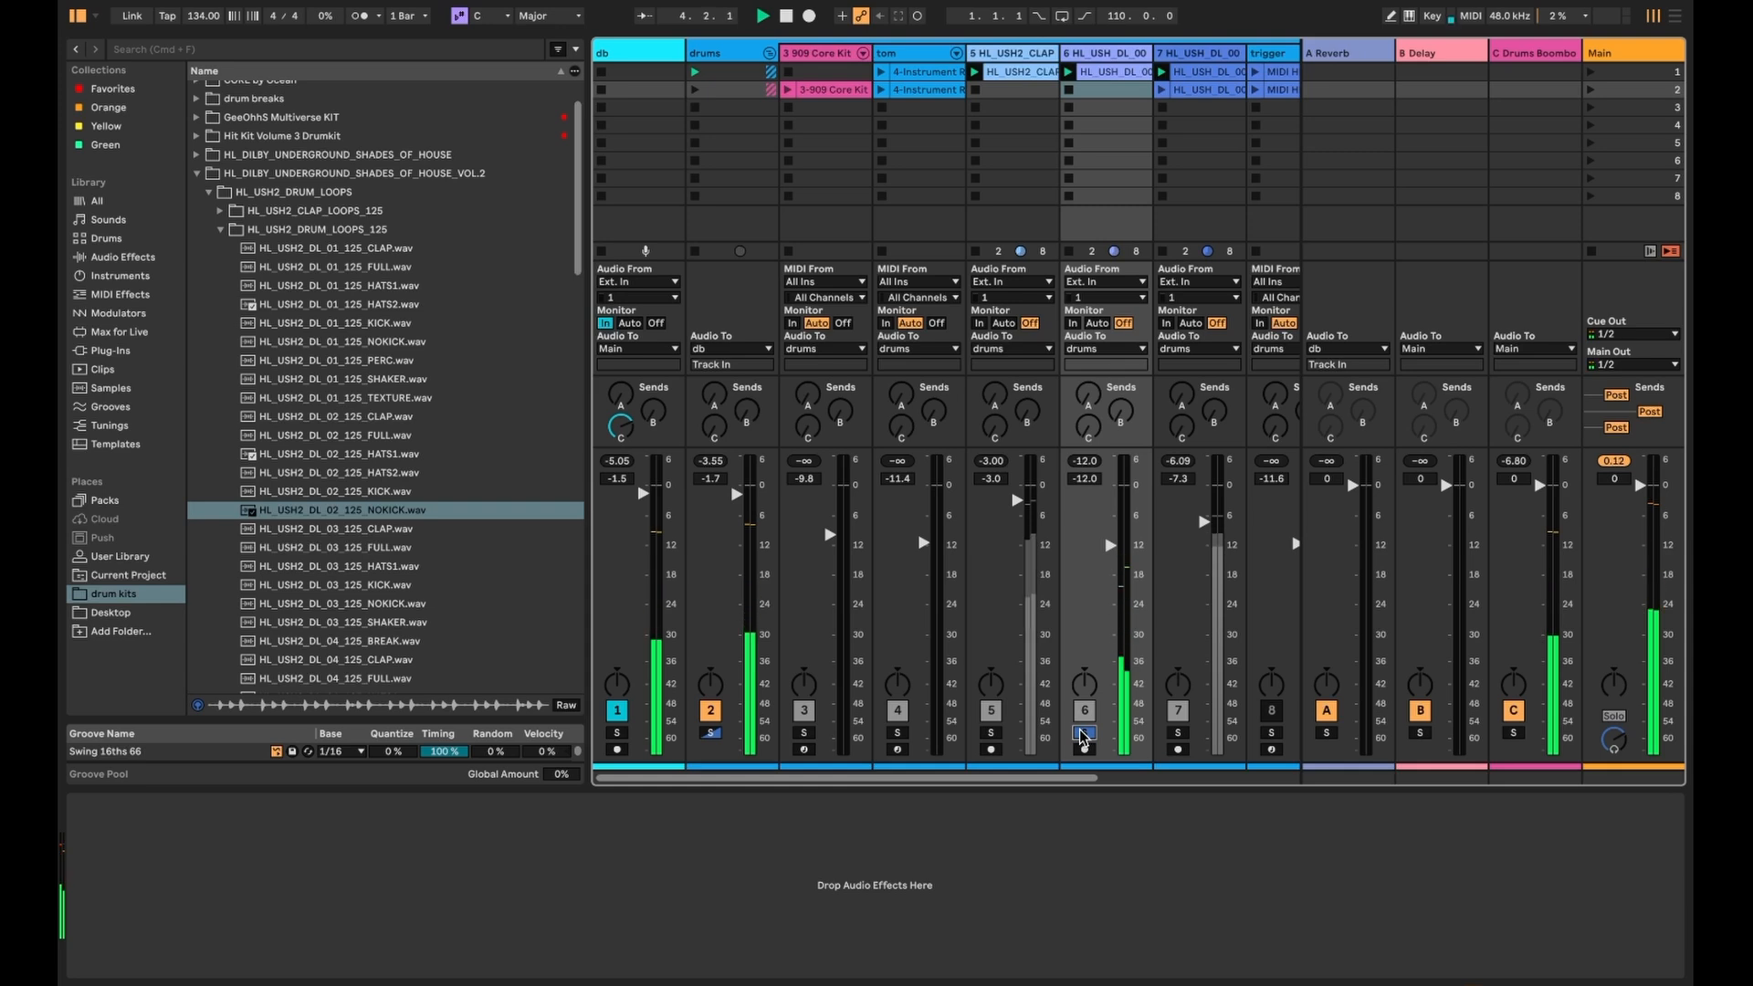
left_click(991, 733)
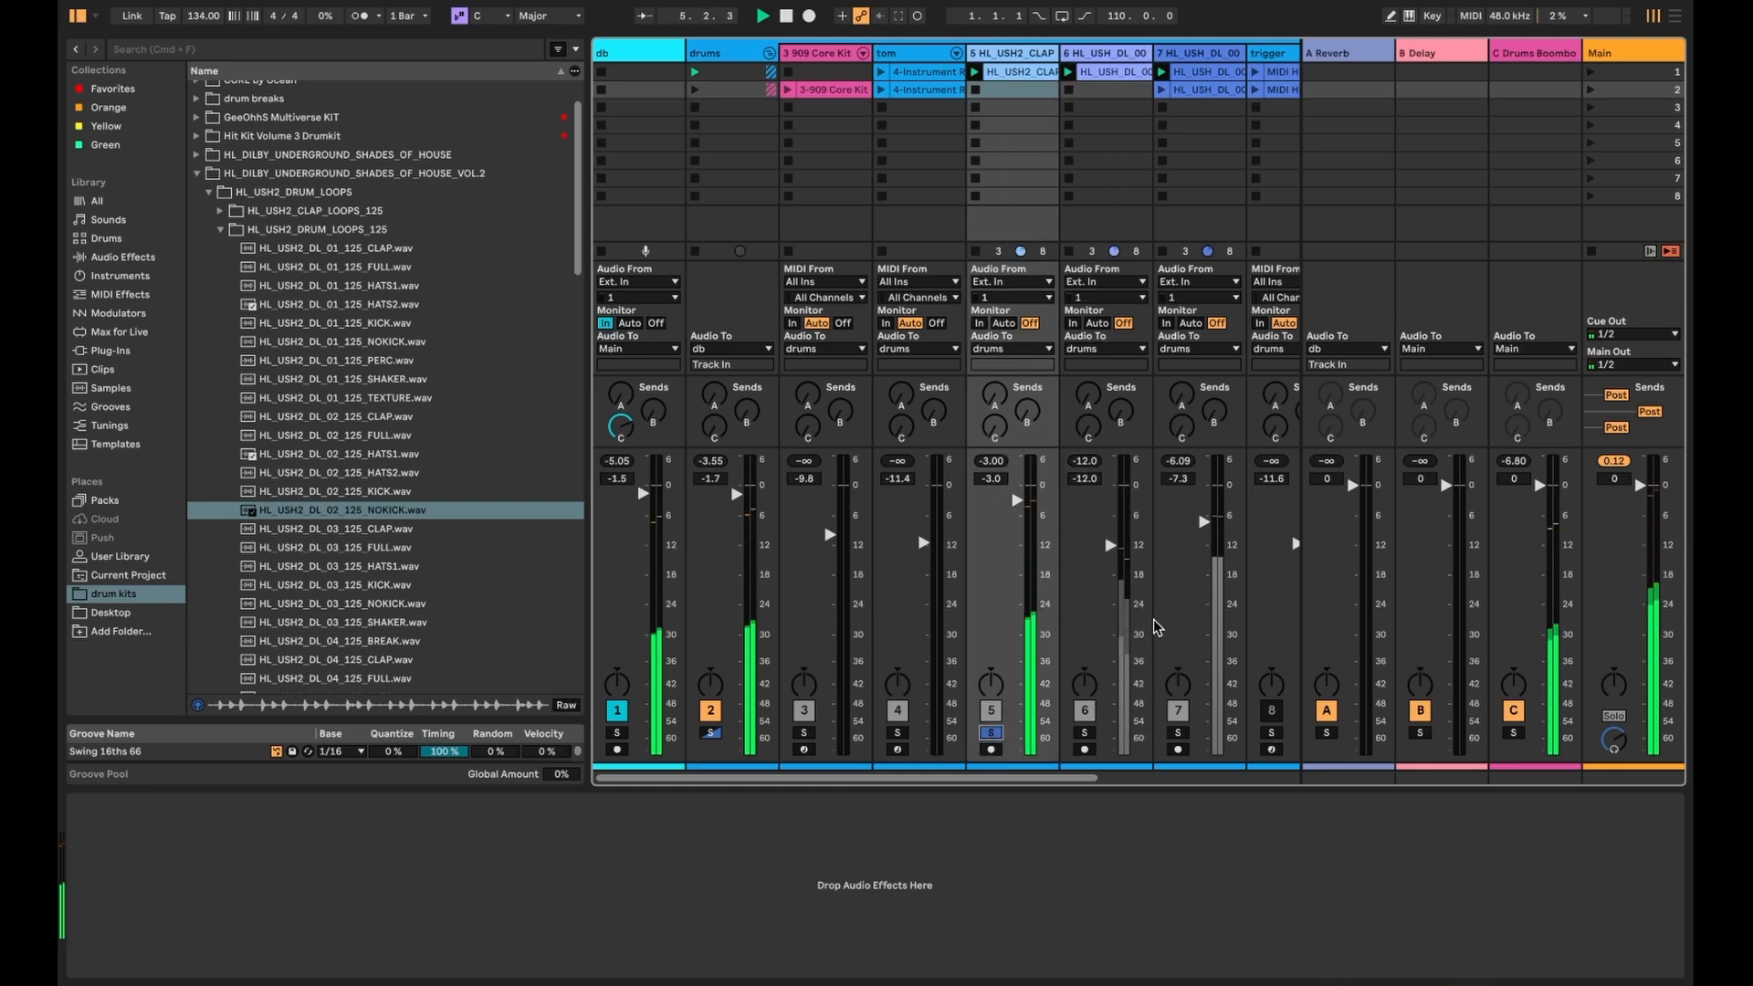
key("Right")
key("Right")
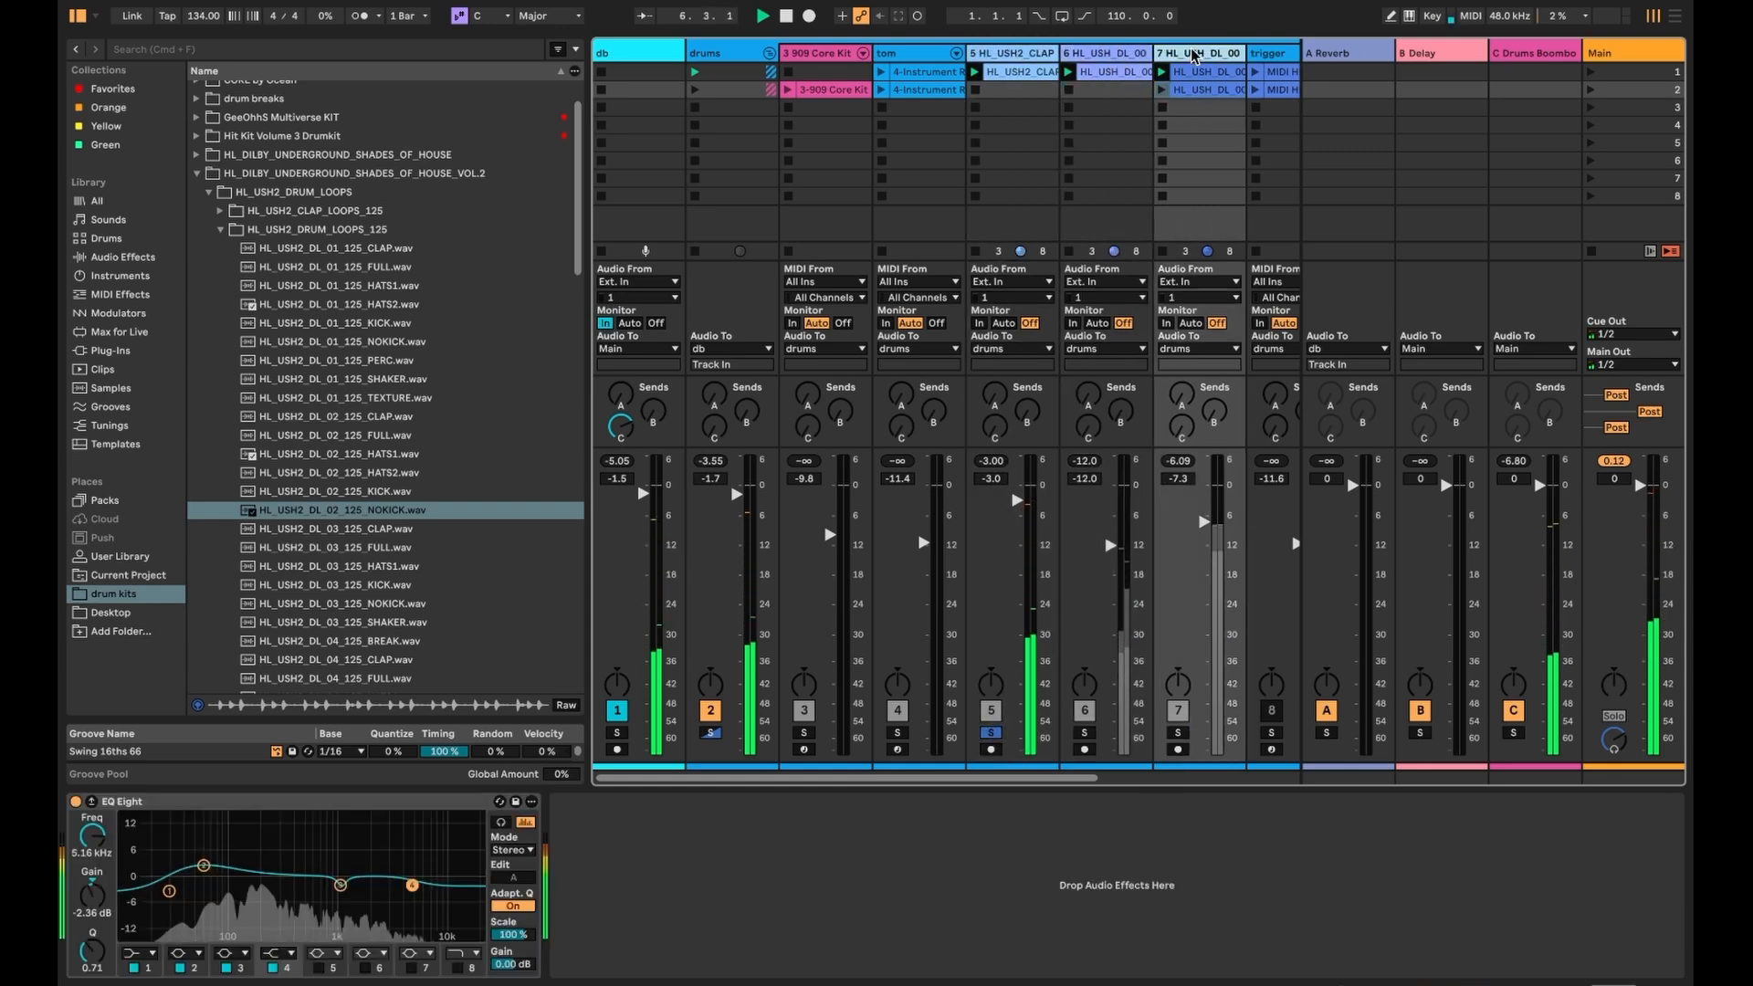
left_click(1178, 734)
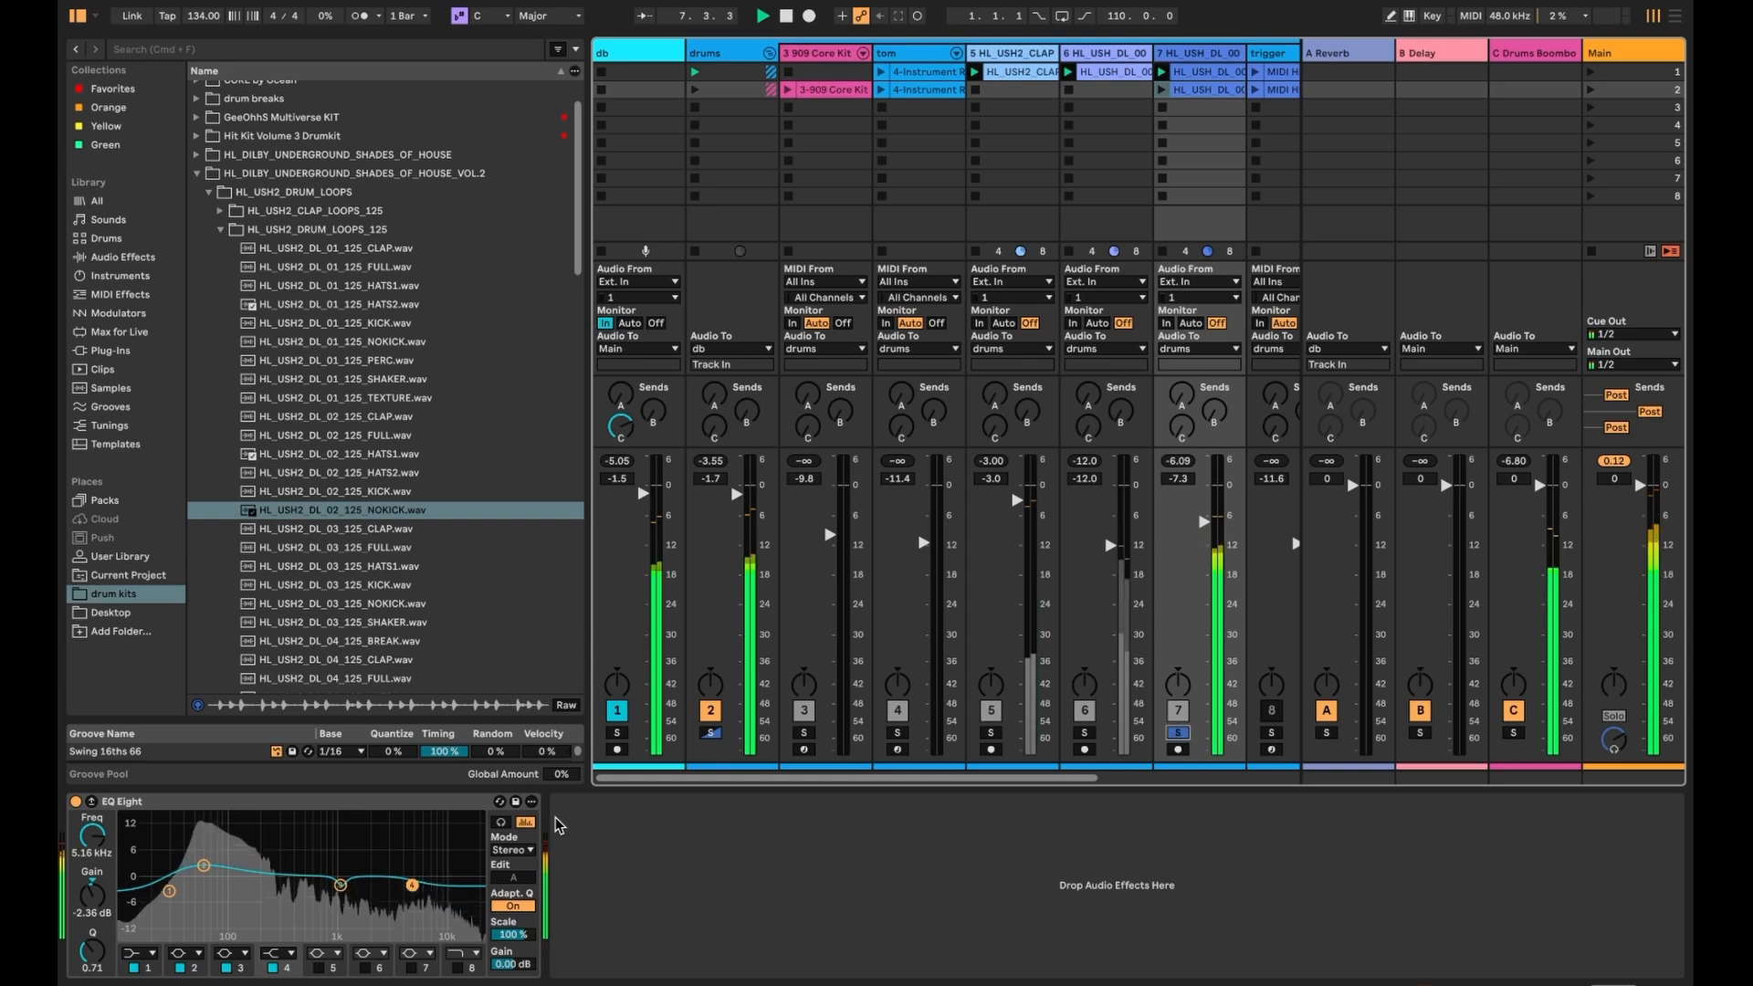
- Compare track 7 with its EQ Eight bypassed and on, then narrow the browser
left_click(75, 801)
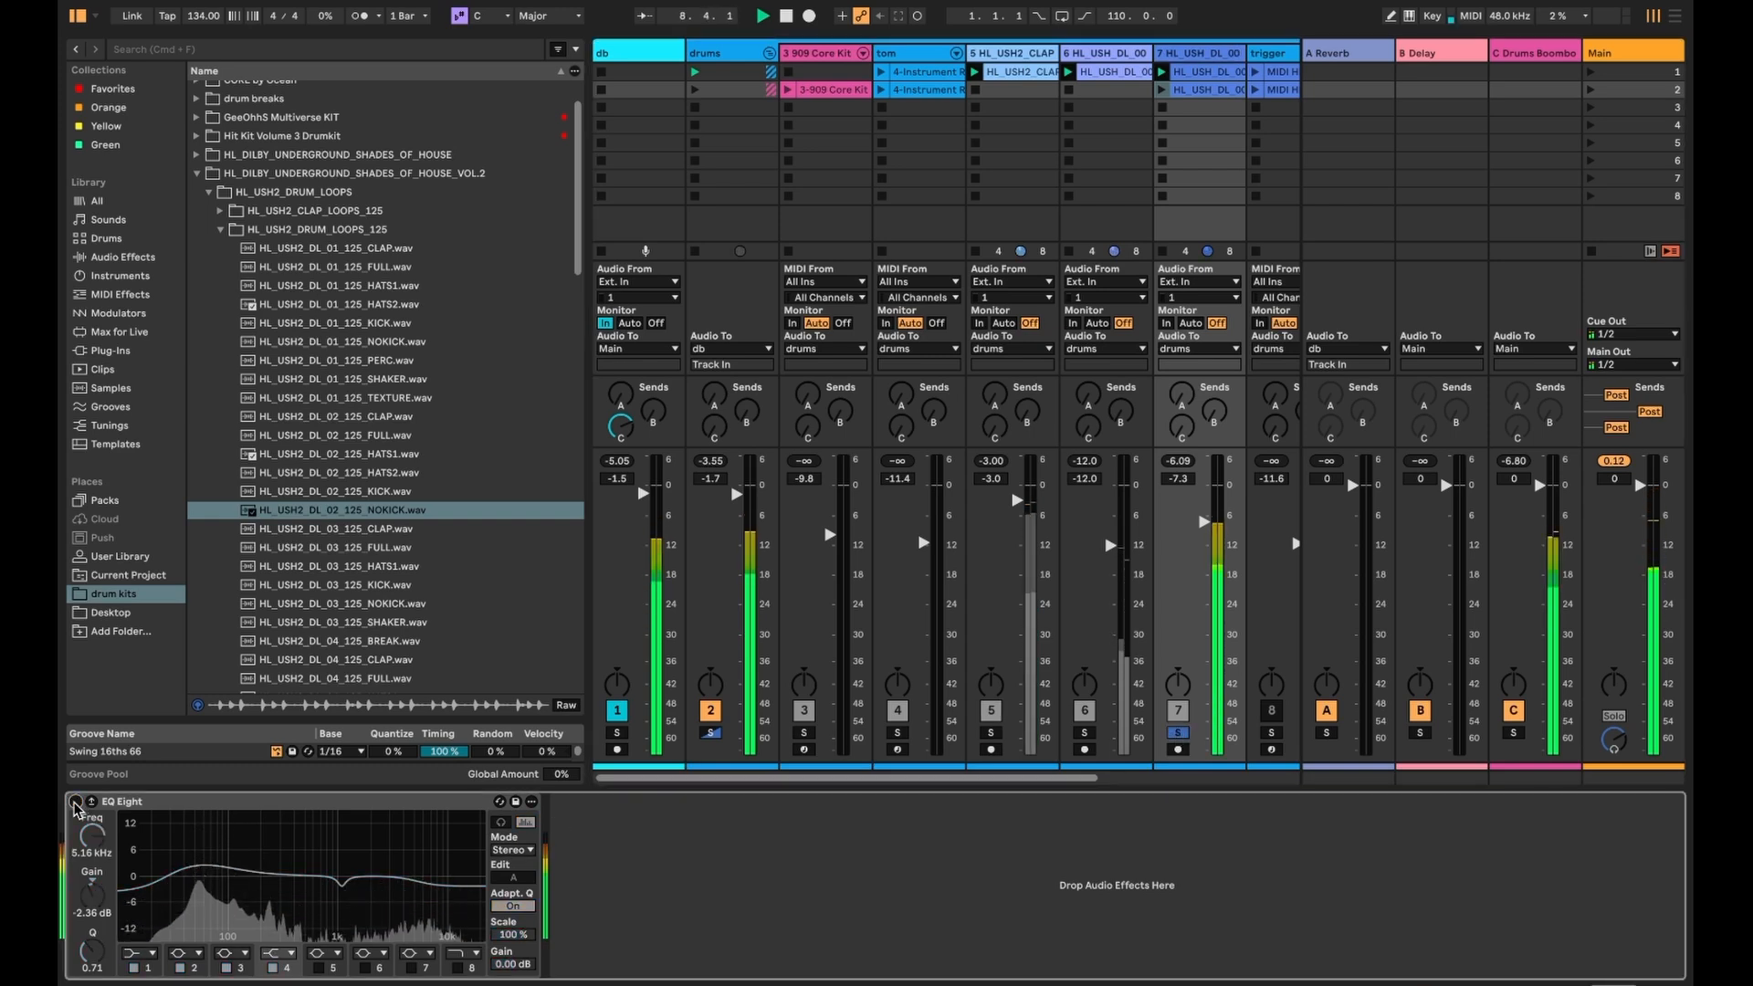
left_click(75, 803)
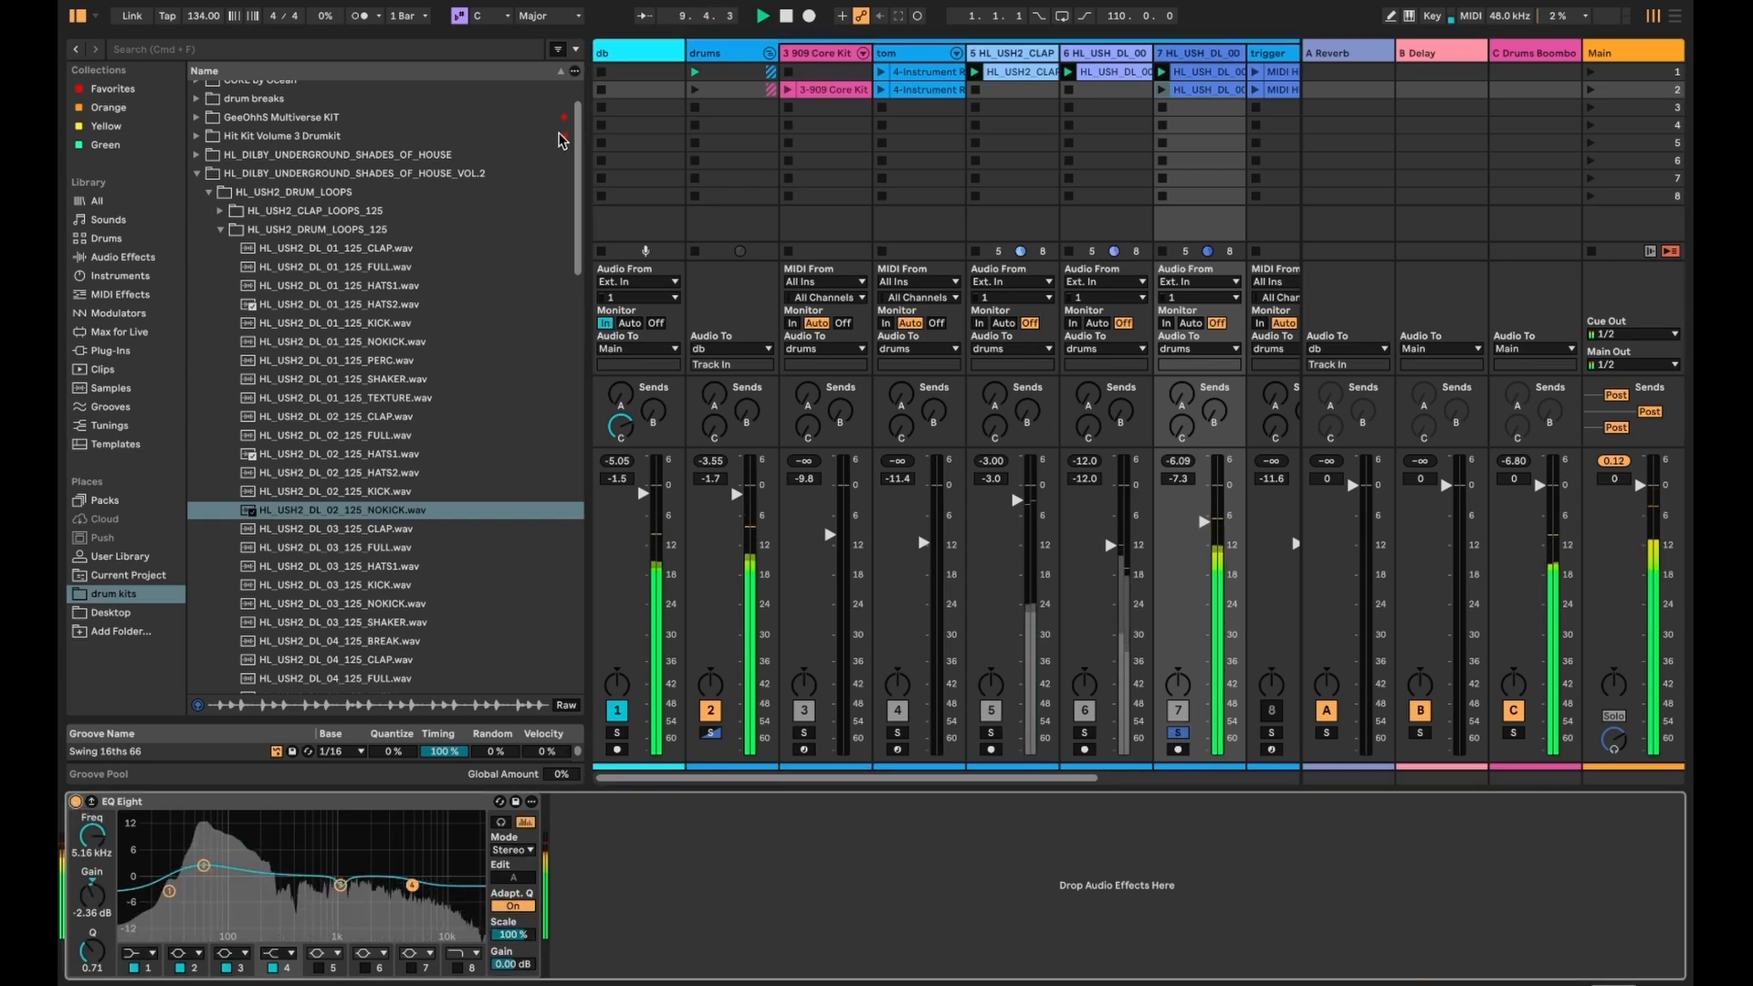
left_click_drag(588, 125, 367, 129)
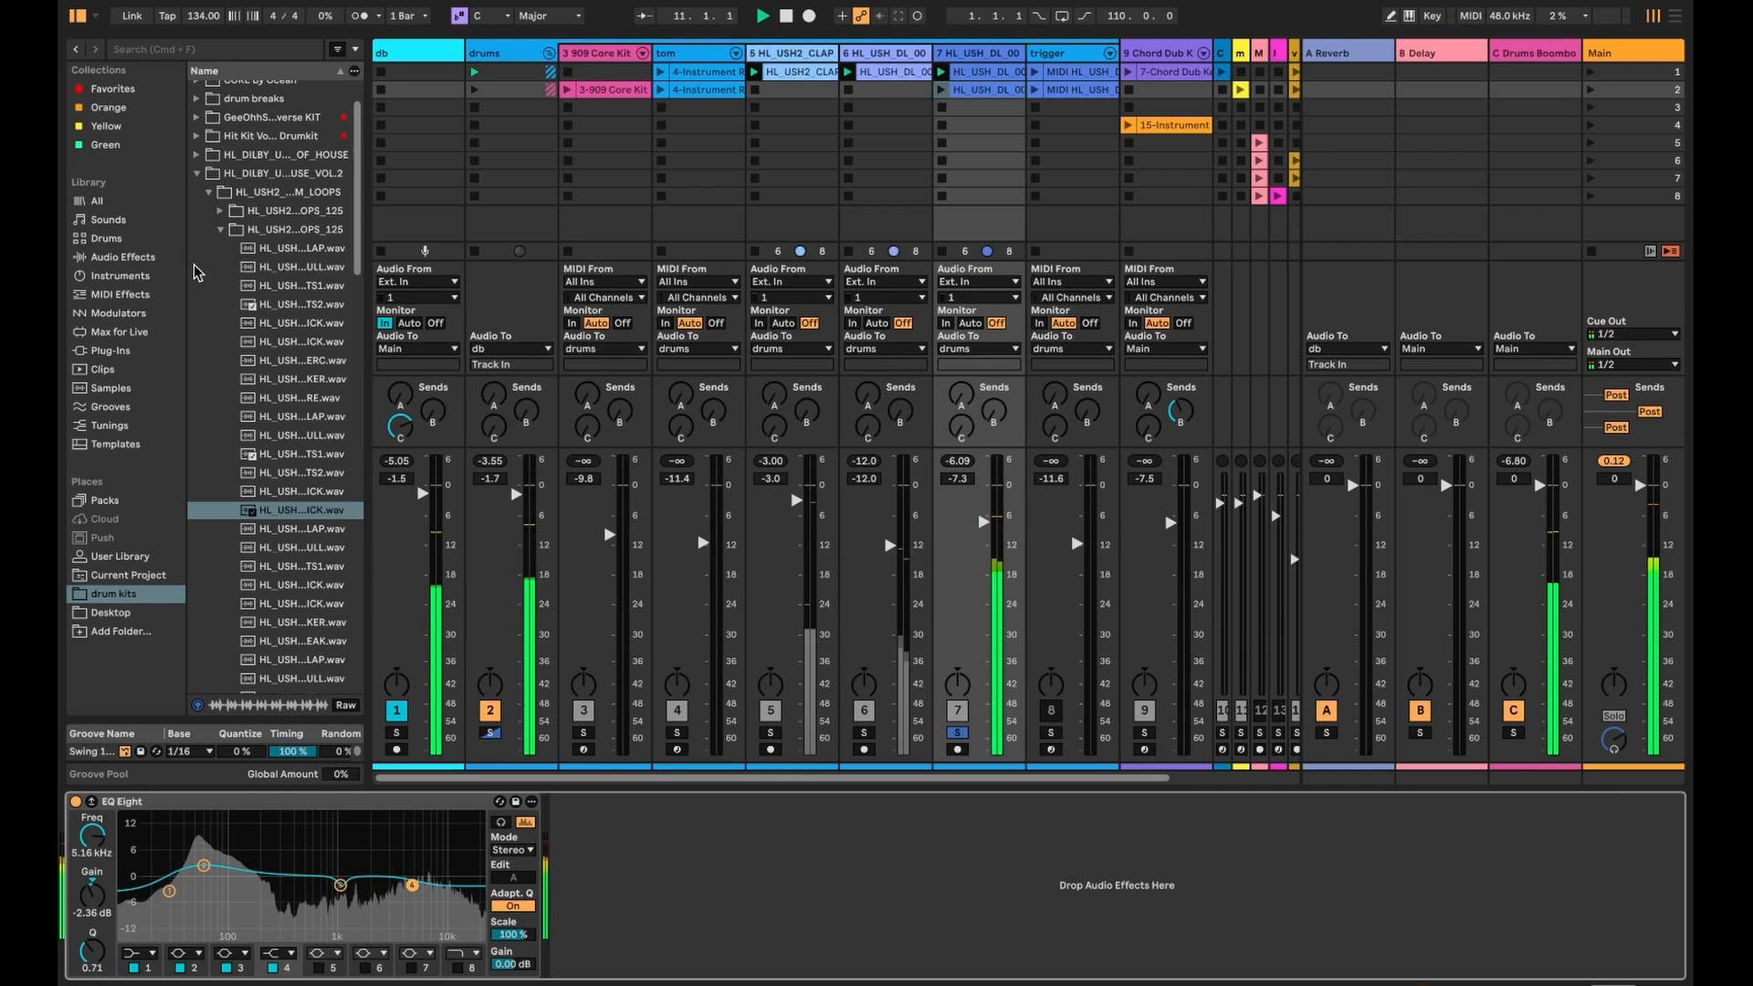
left_click(137, 258)
- Inspect the trigger track's instrument and launch the scene 2 tom clip to view its notes
scroll(1002, 149, "right", 5)
left_click(900, 55)
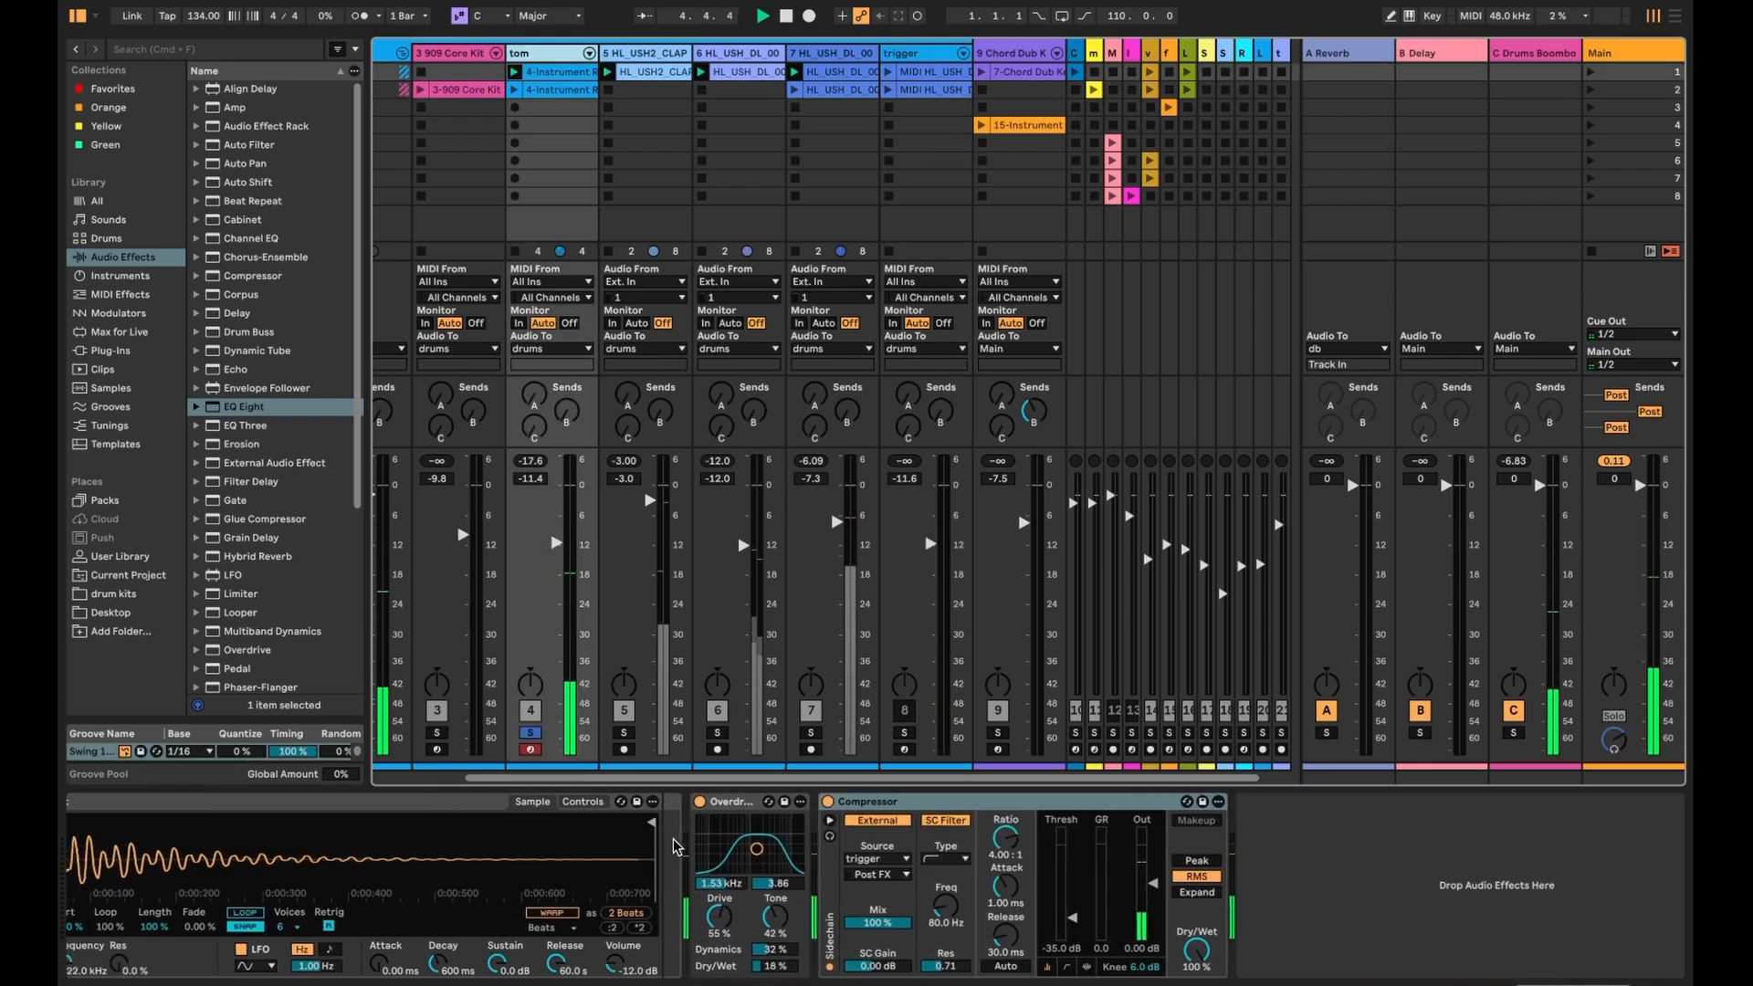
left_click(740, 803)
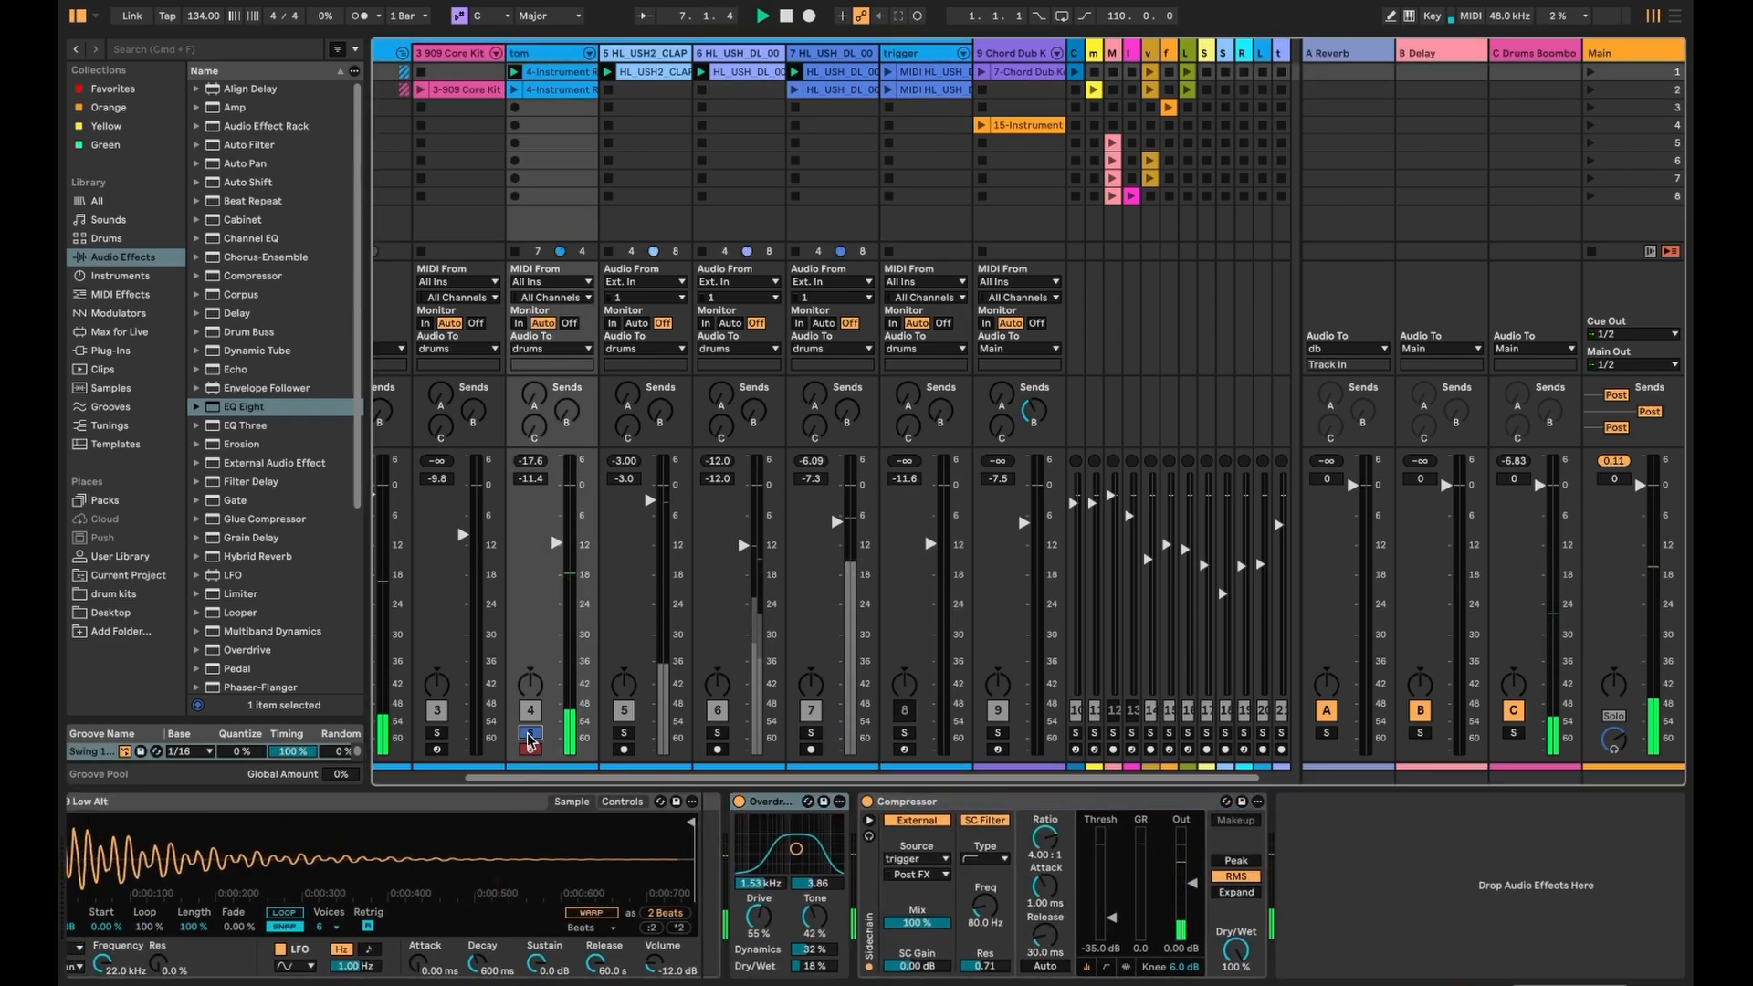
key("space")
left_click(514, 90)
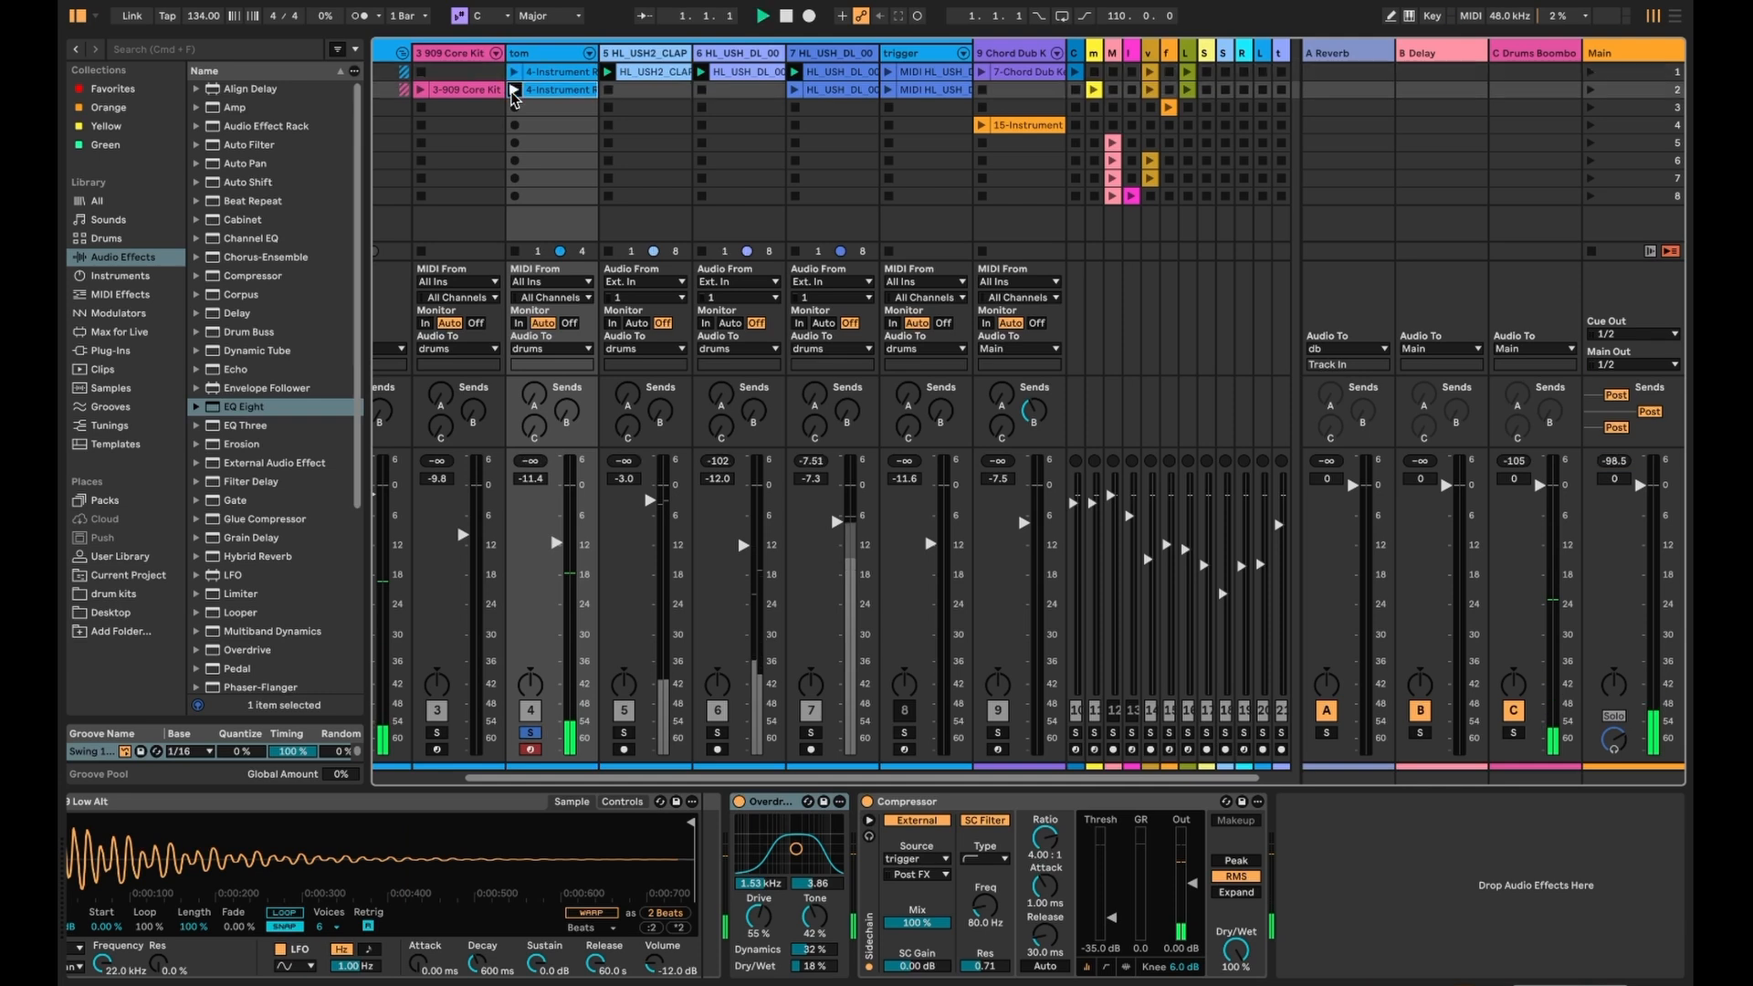
key("shift+Tab")
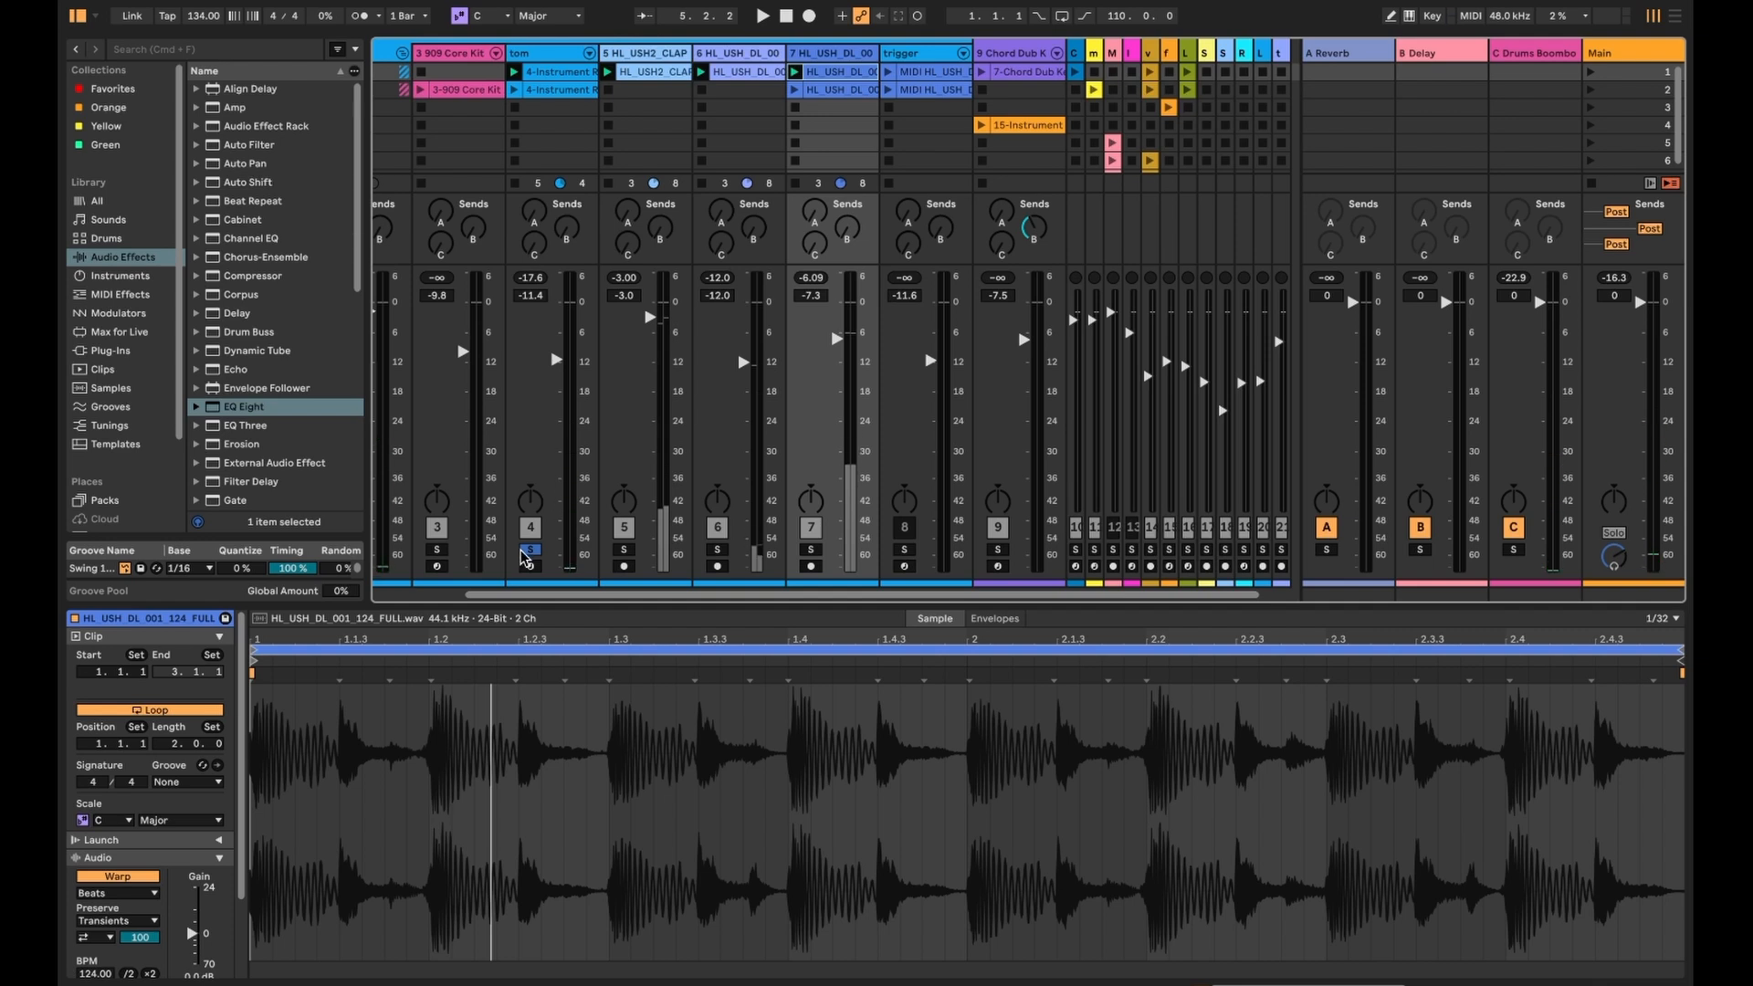
- Start playback and show the mixer routing with the track's EQ Eight device chain
key("space")
key("shift+Tab")
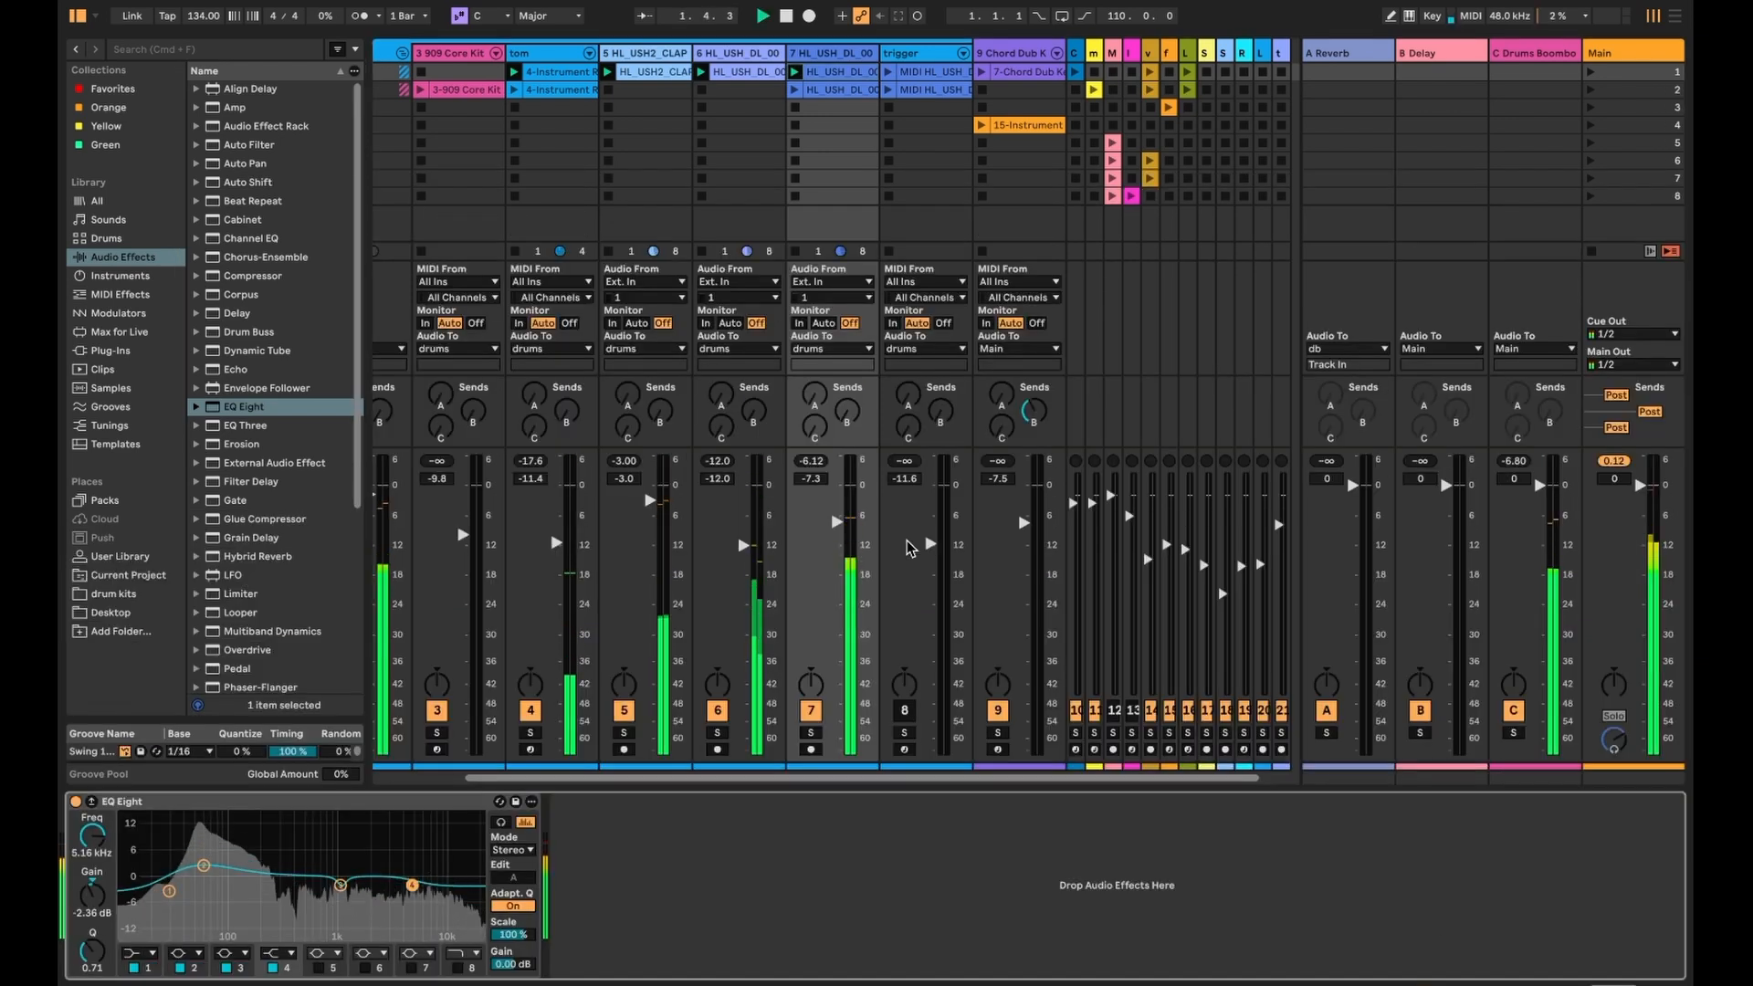
scroll(825, 176, "left", 3)
scroll(678, 232, "left", 1)
- Lower the 909 Core Kit fader, solo the trigger track, and fold the drums group closed
left_click(480, 51)
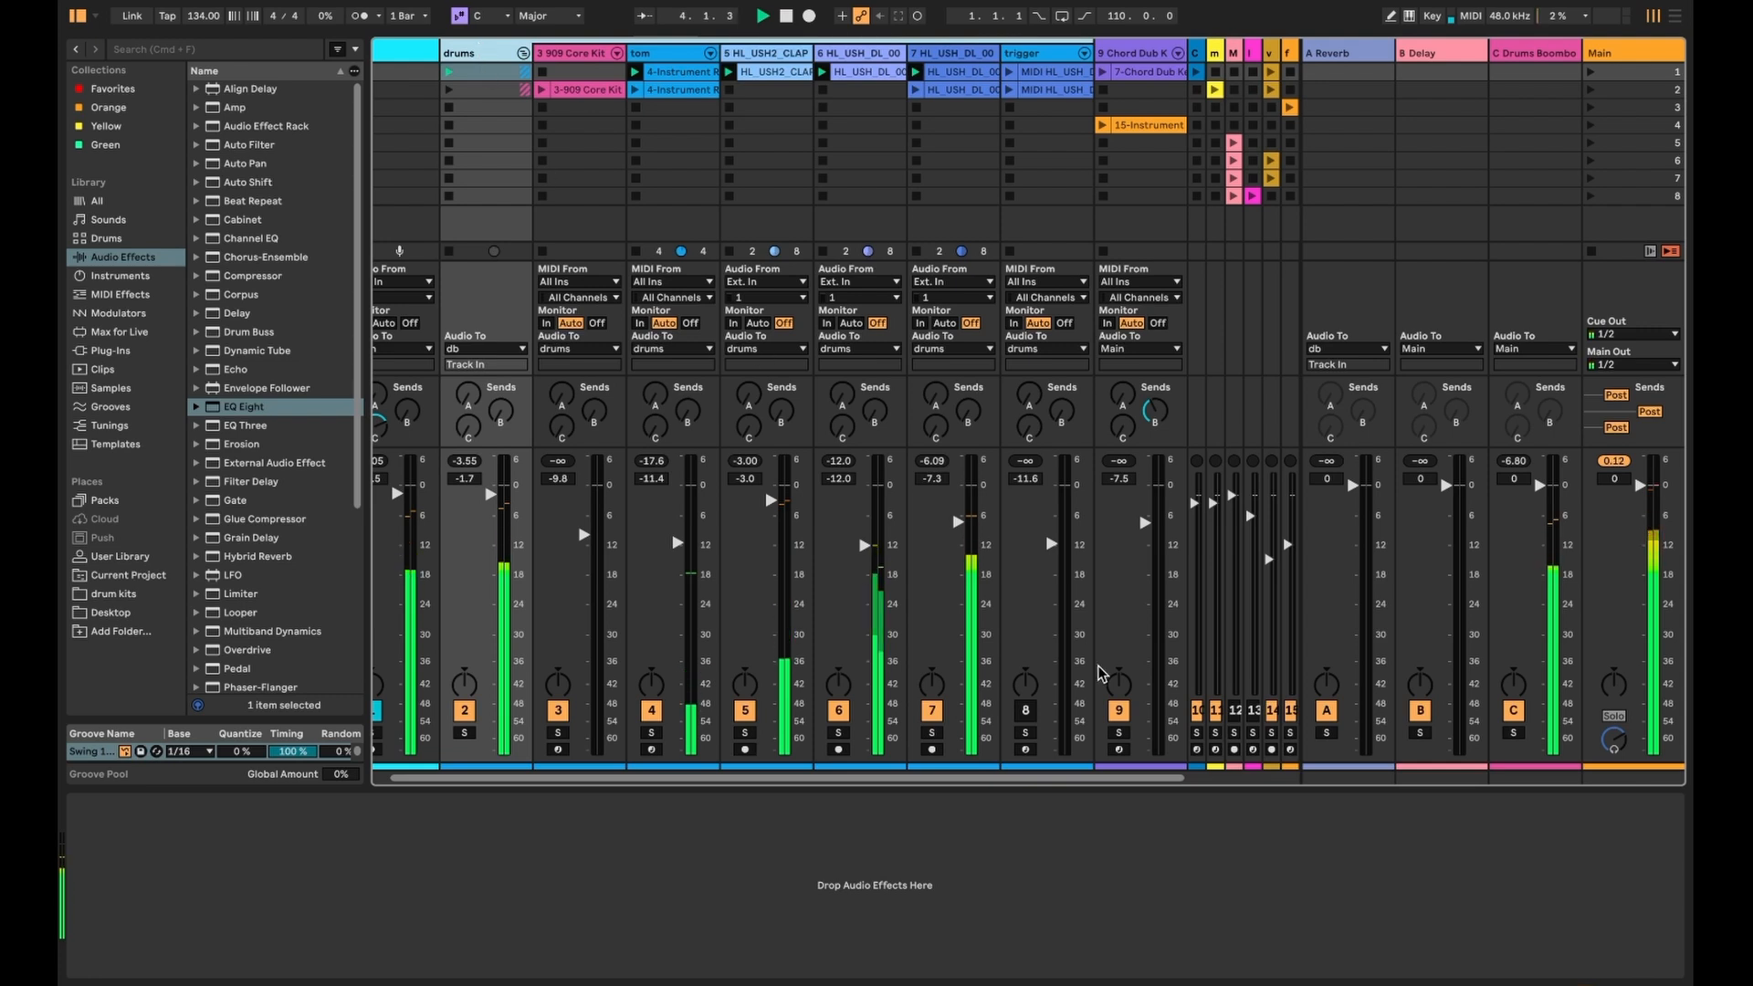
scroll(642, 381, "left", 1)
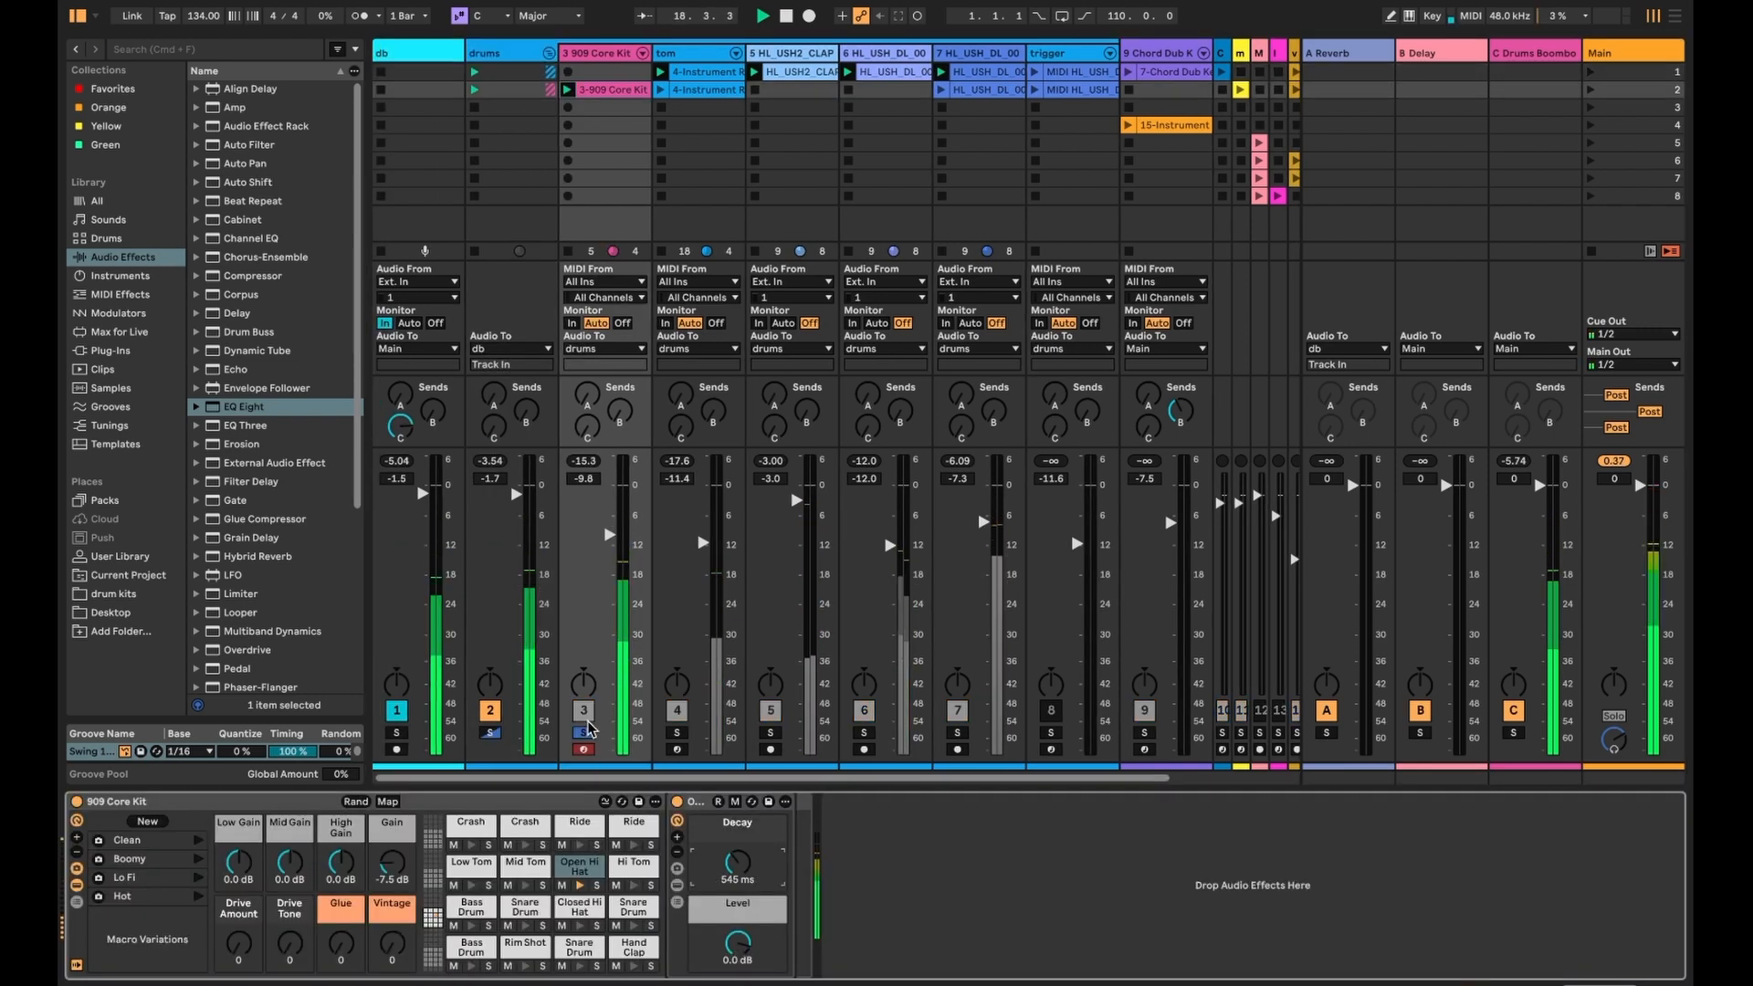
left_click_drag(624, 538, 623, 545)
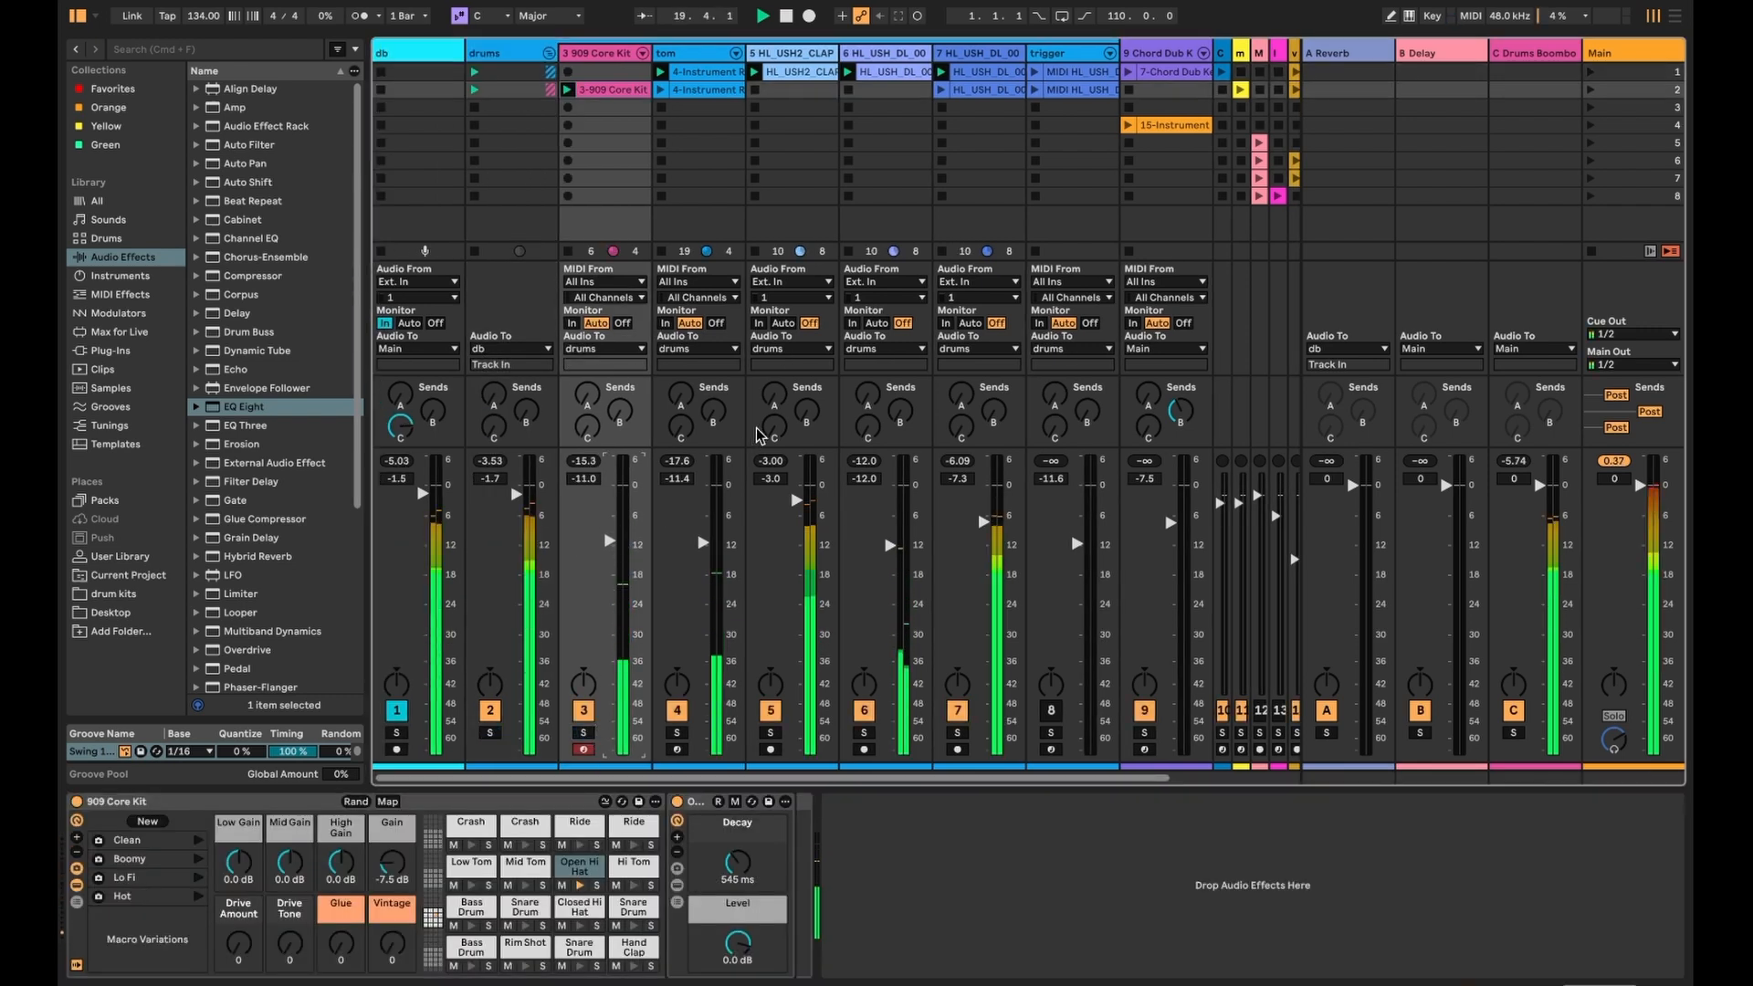
left_click(1059, 53)
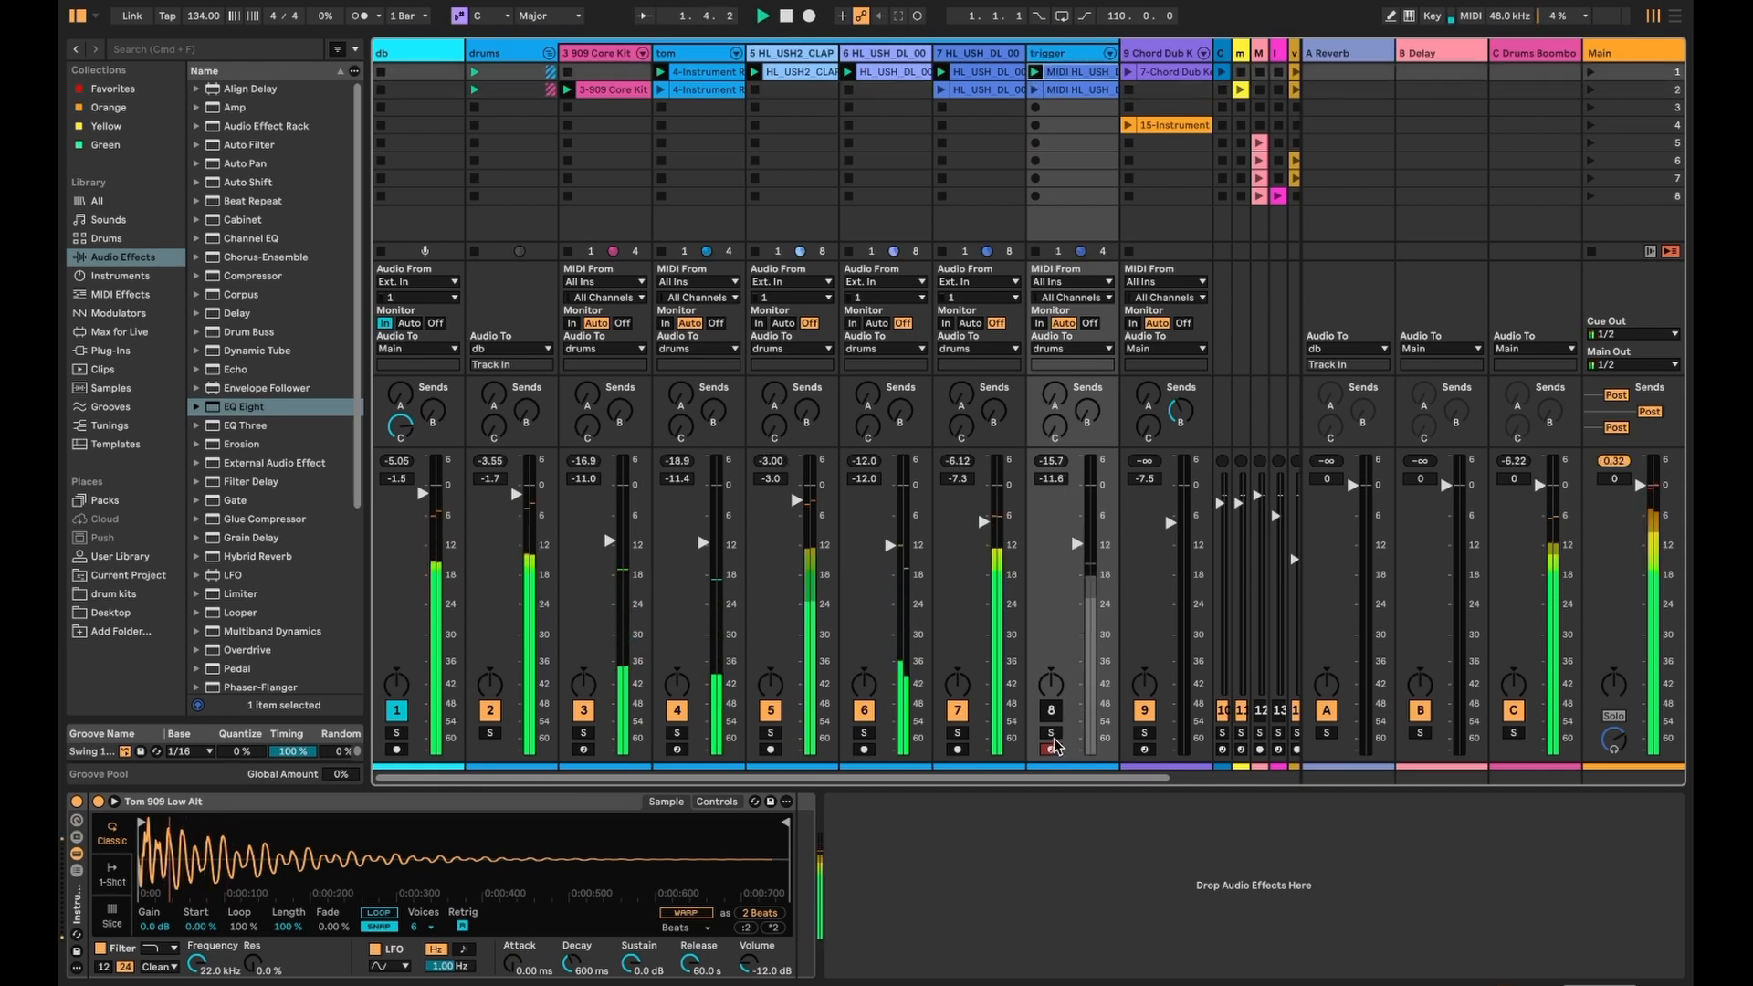
left_click(1051, 732)
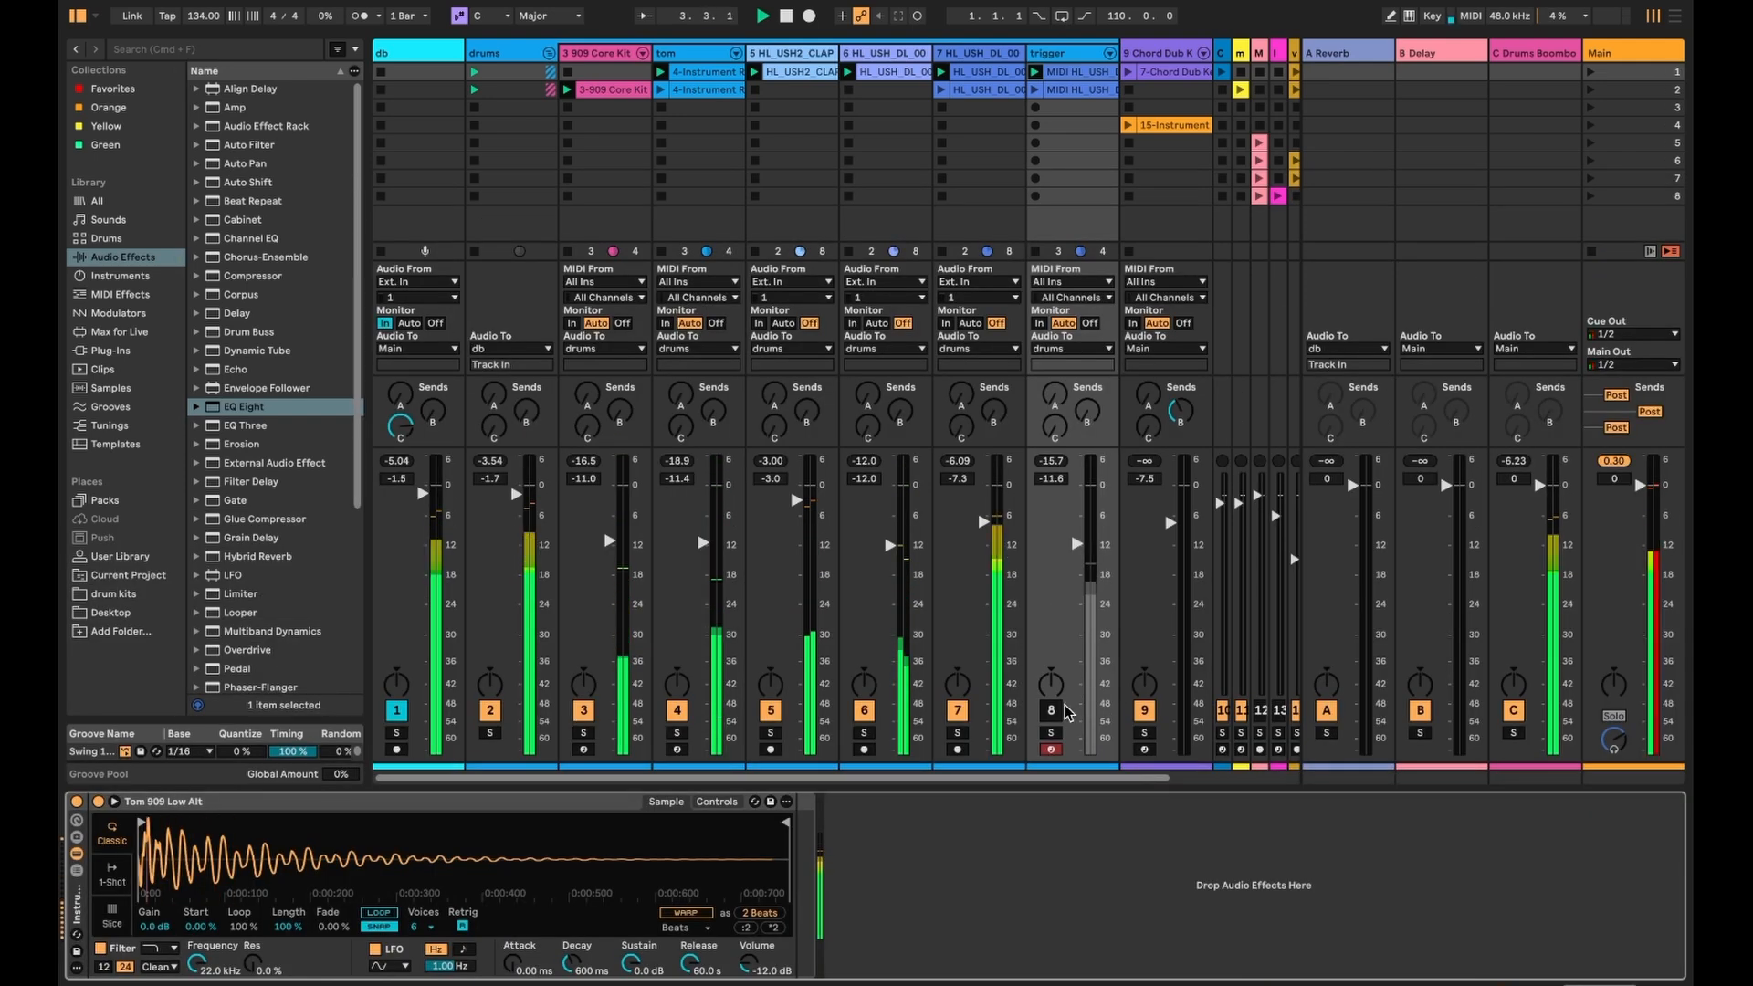
left_click(548, 52)
left_click(605, 131)
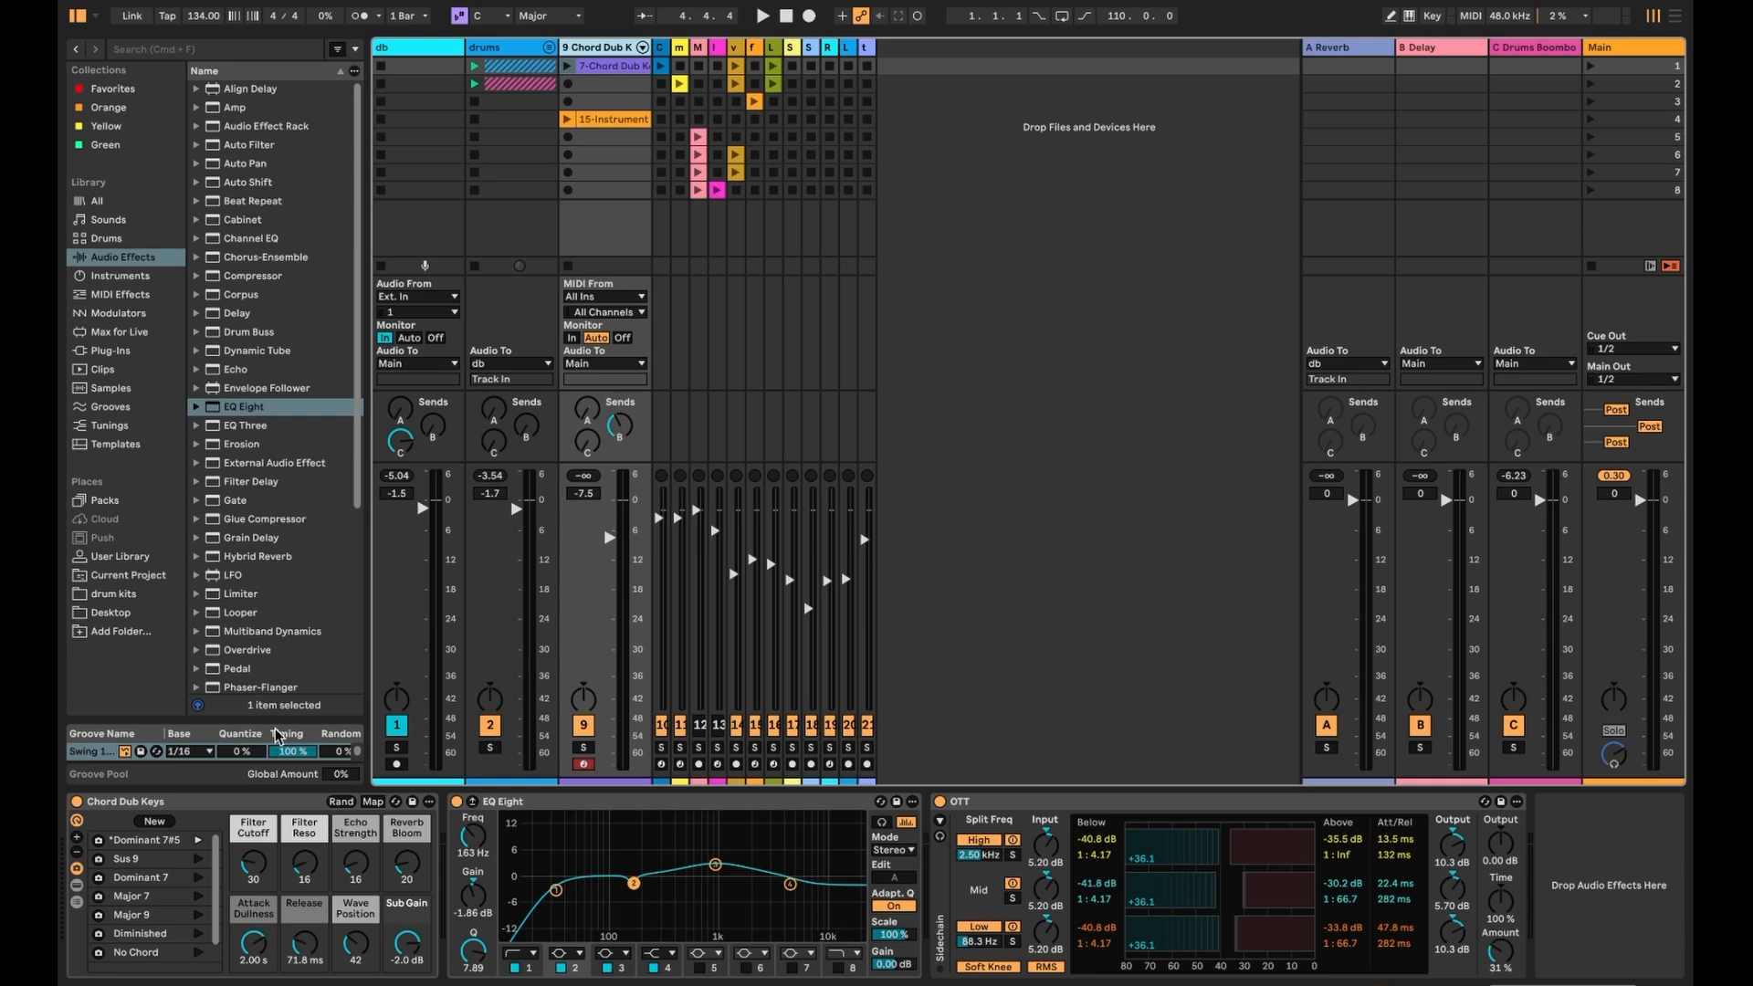
- Arm the Chord Dub Keys track, check the Delay return's effects, and launch the Chord Dub Keys clip
left_click(192, 808)
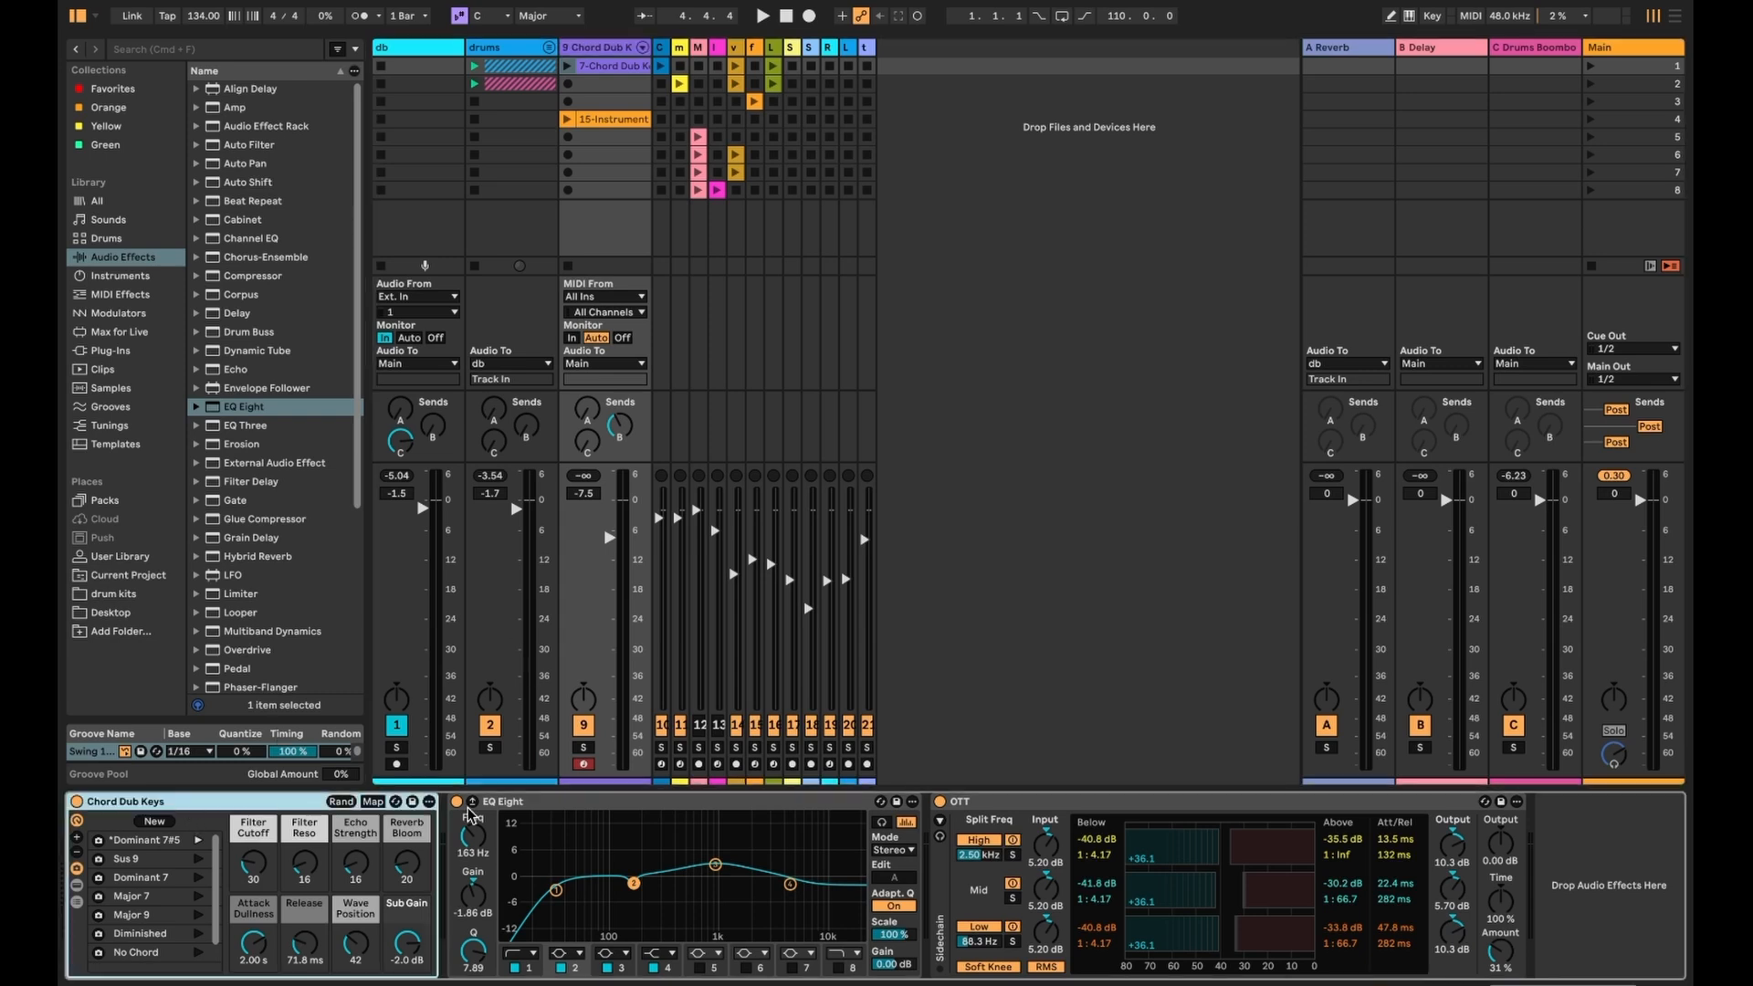
left_click(581, 767)
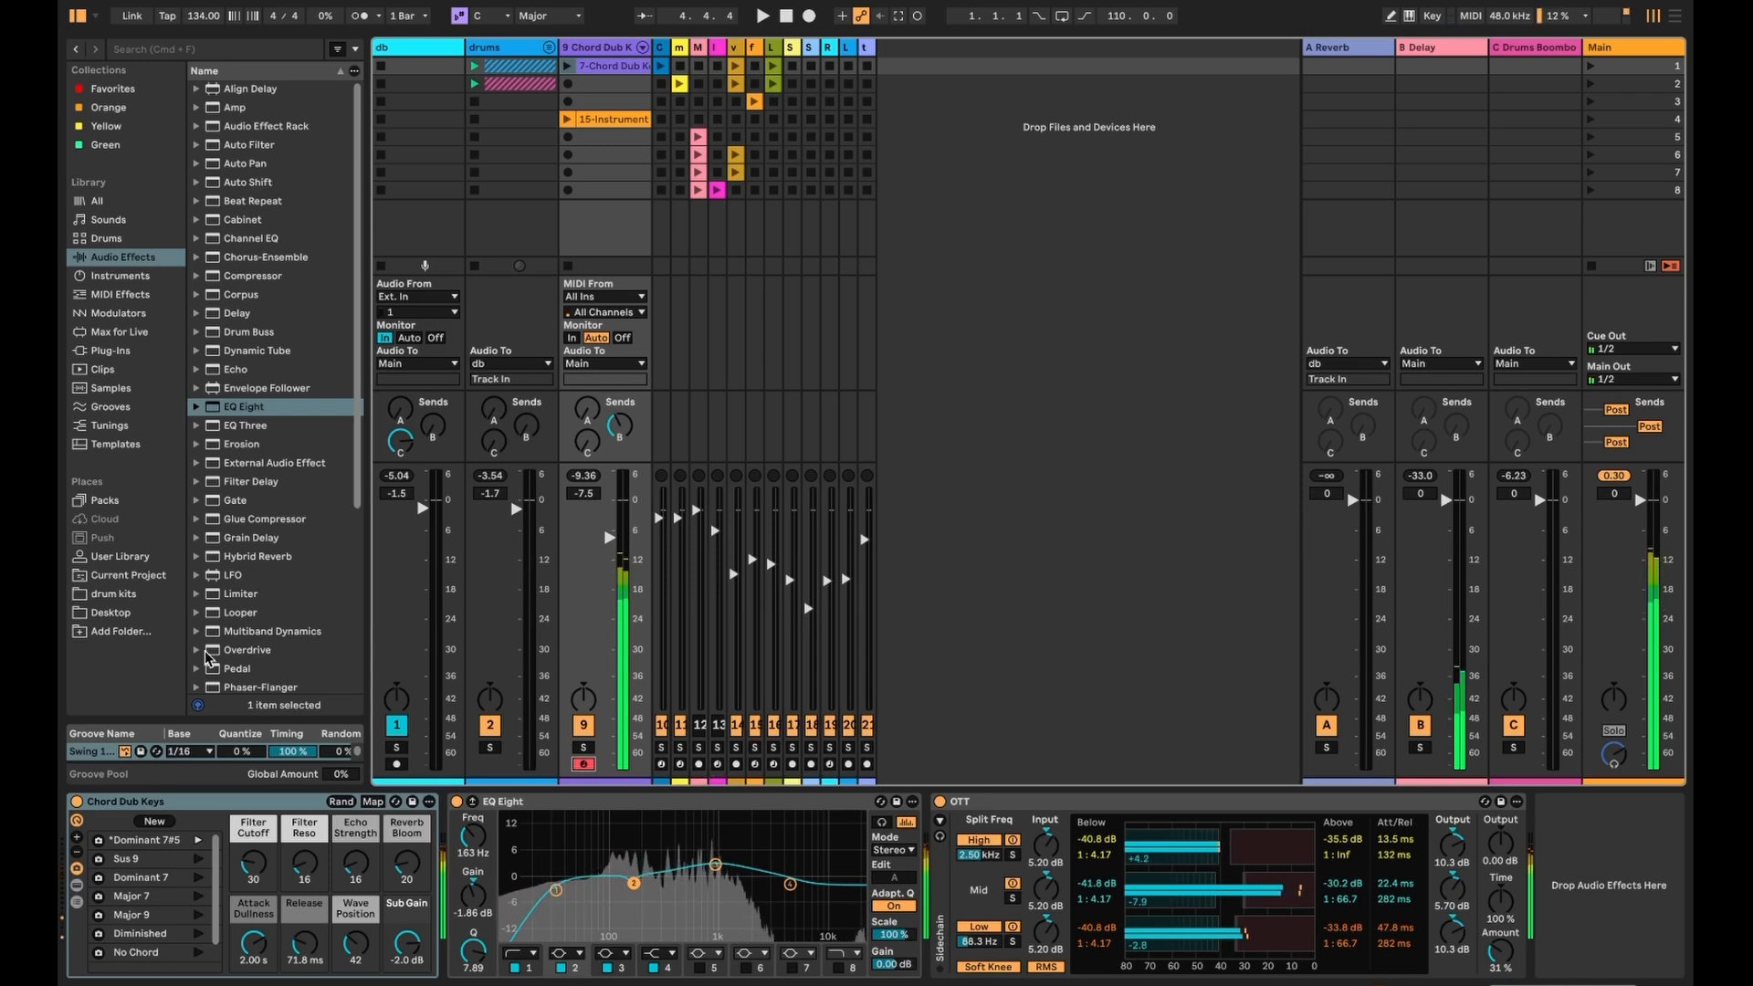
left_click(173, 803)
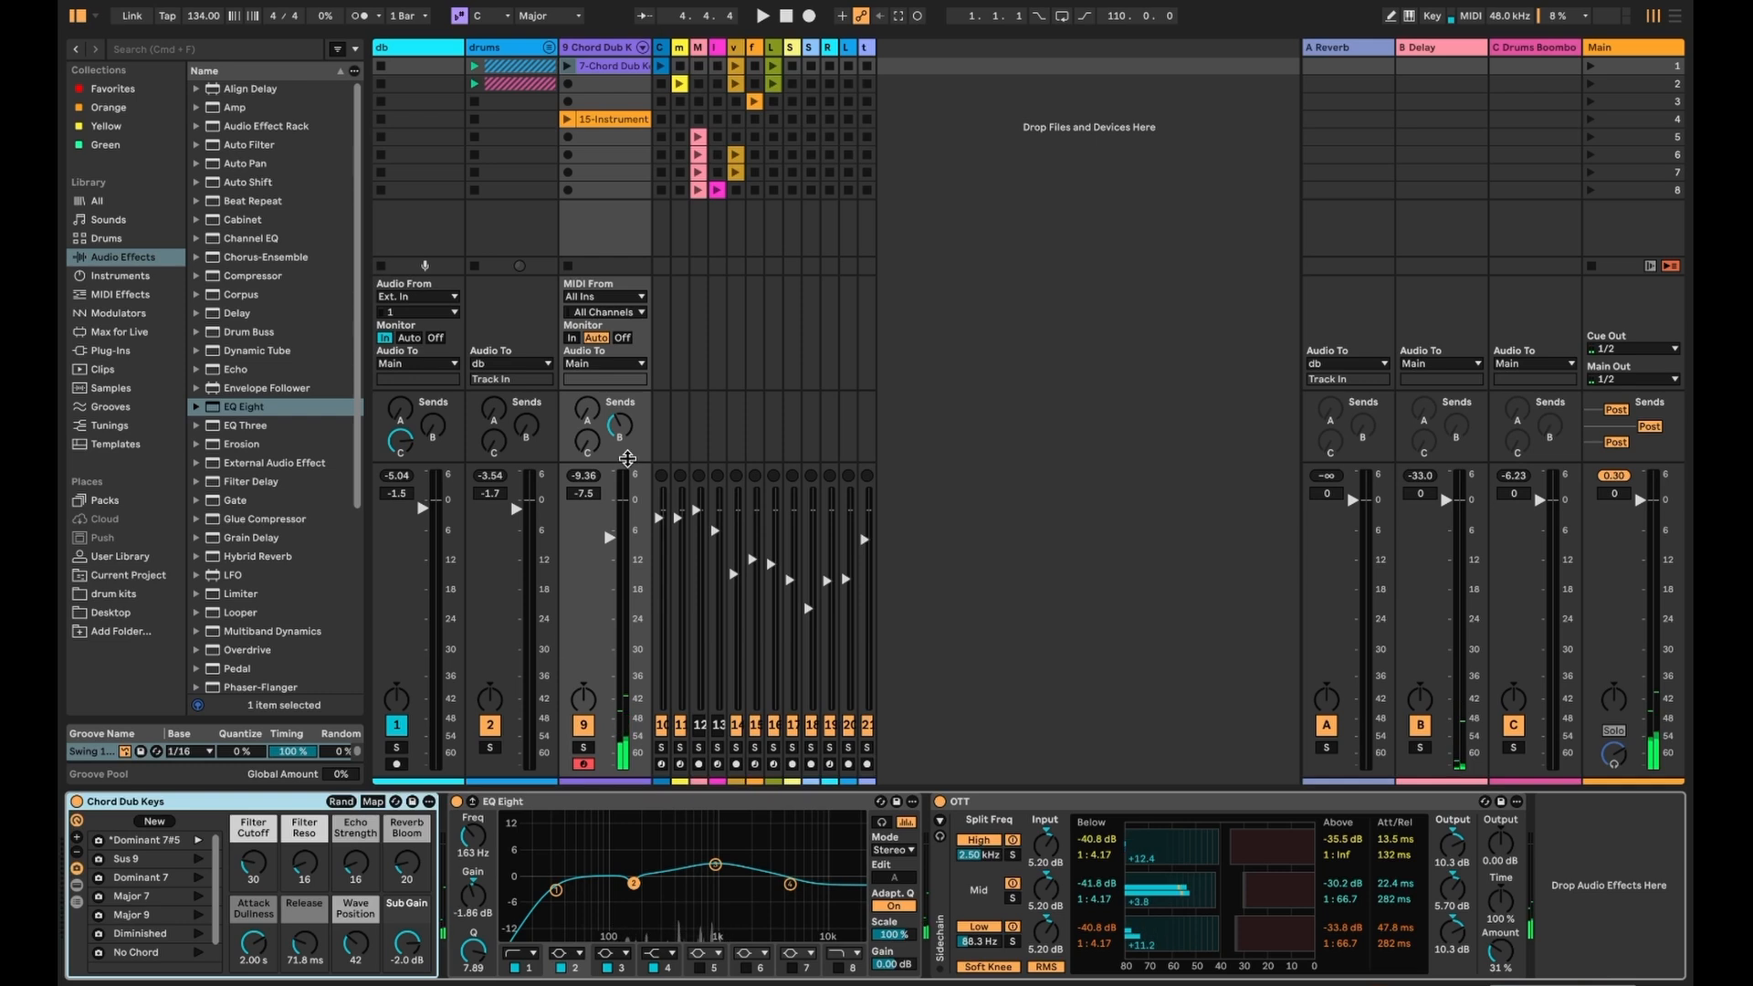
left_click(1446, 51)
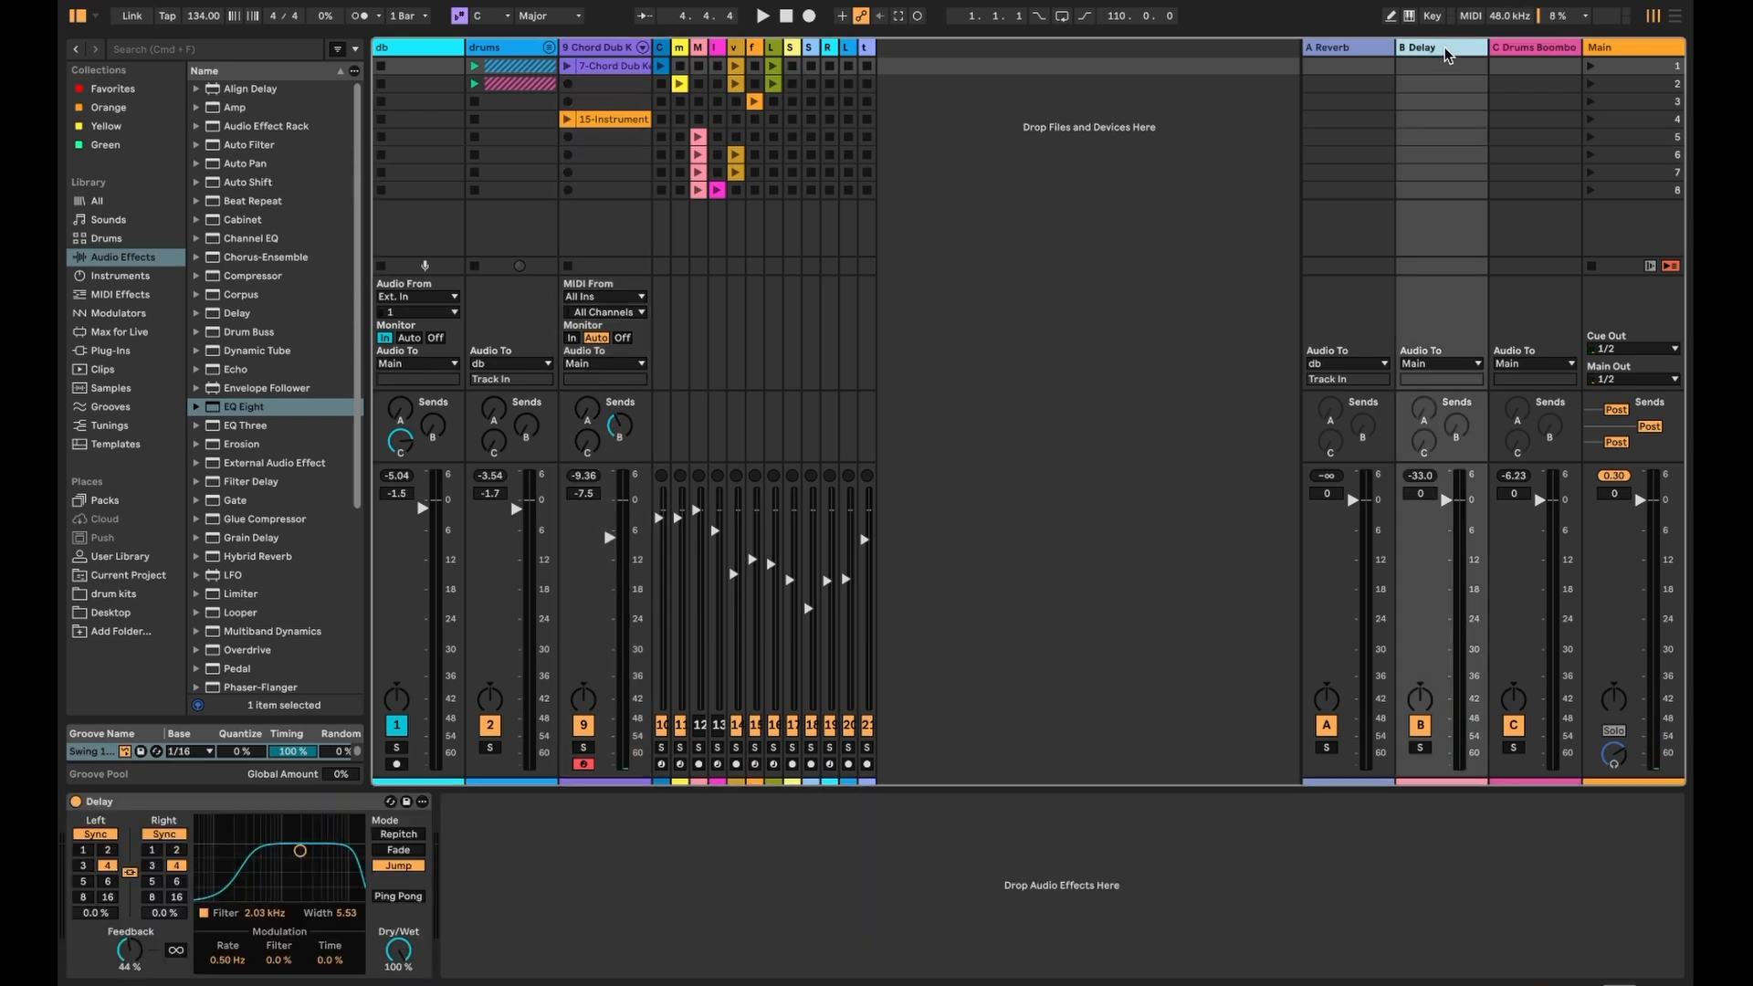
left_click(623, 52)
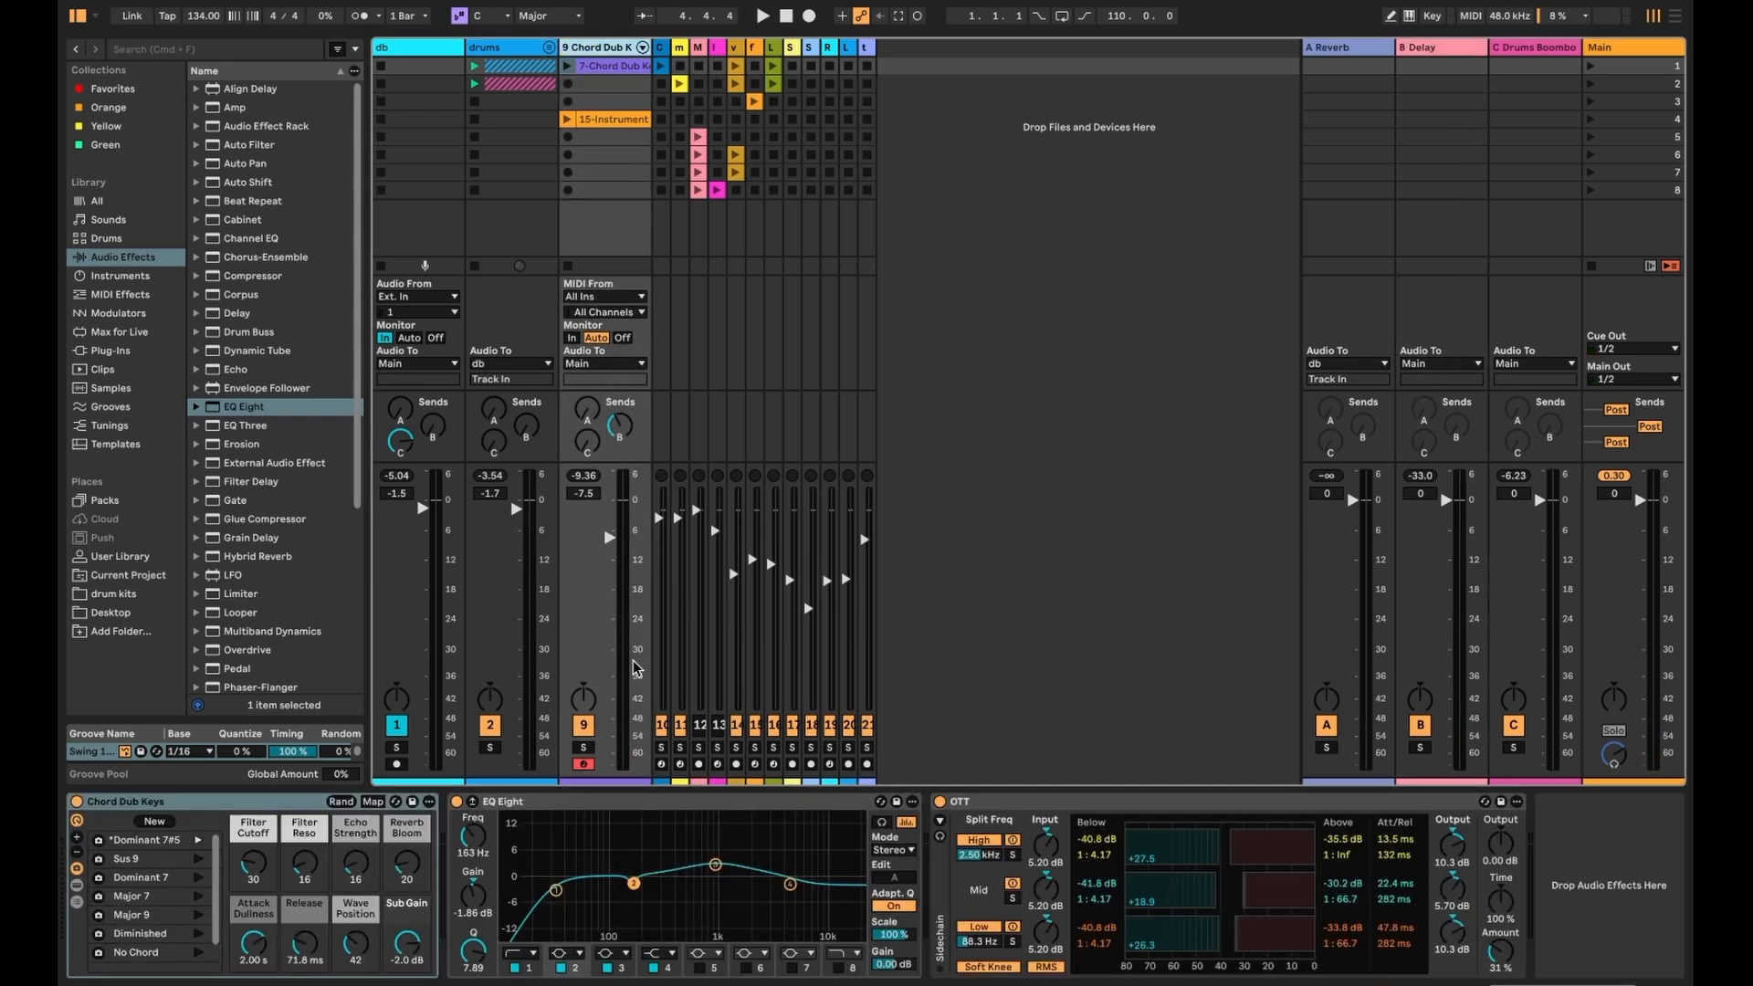
left_click(566, 67)
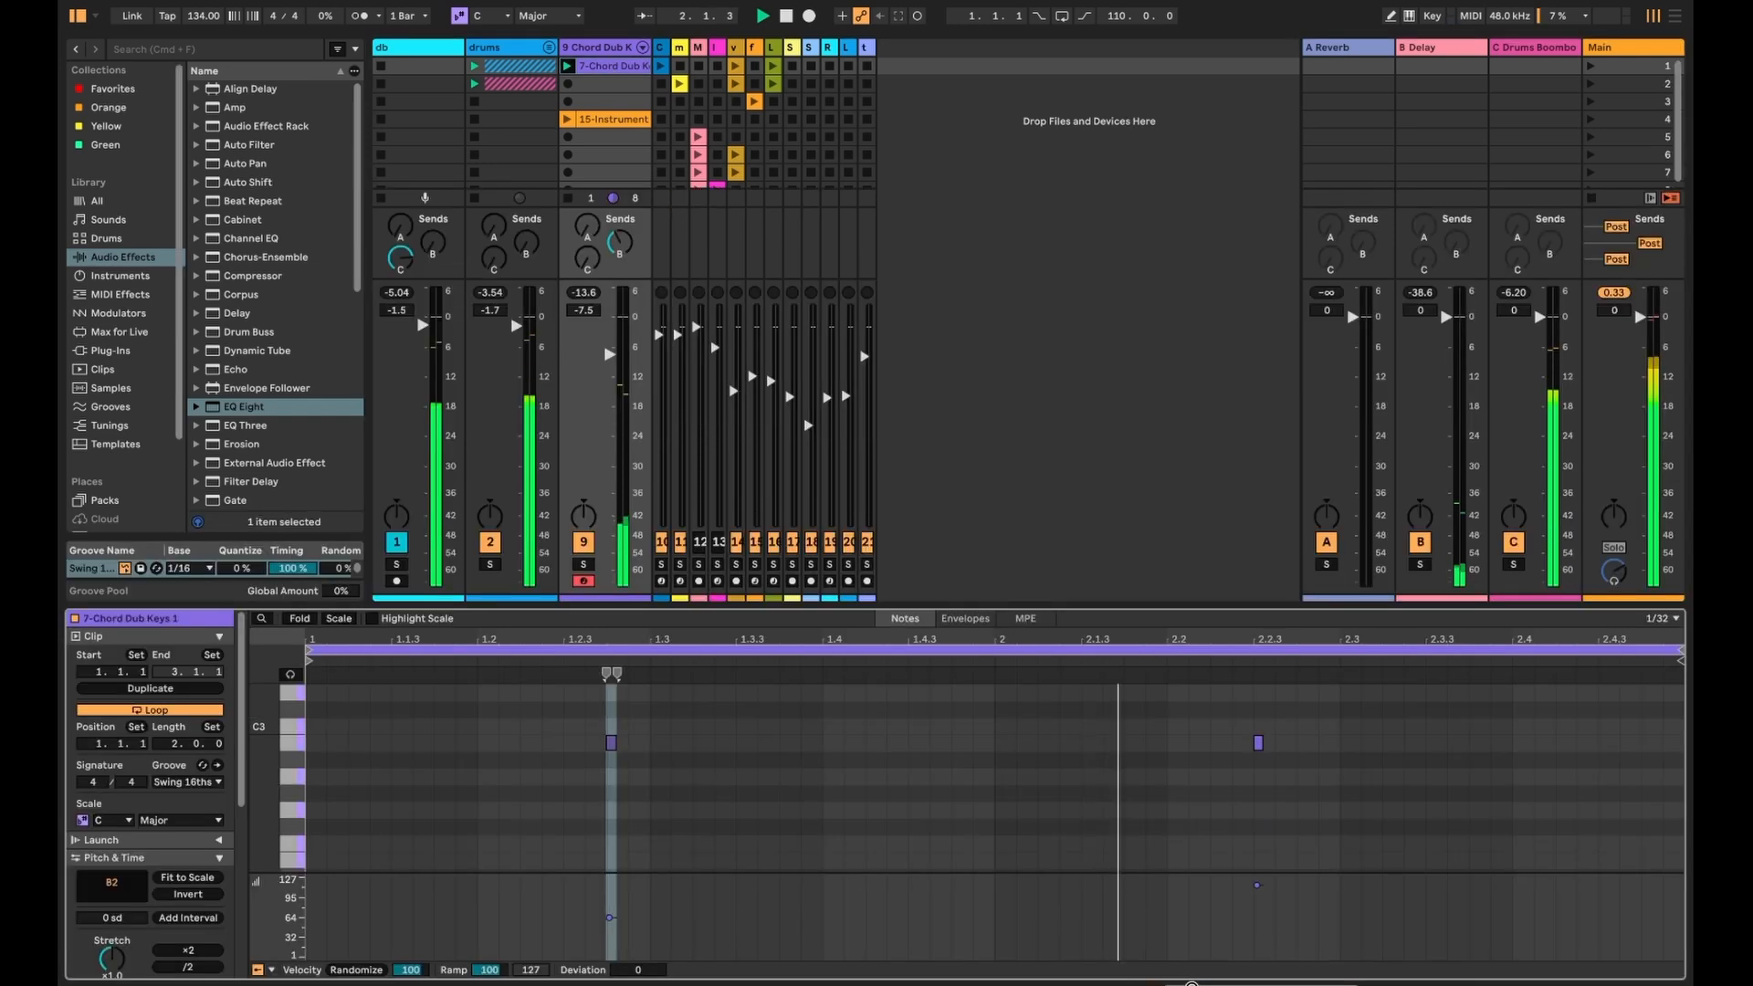
- Try lengthening the chord clip's B2 note, undo it, and return to the device chain
double_click(609, 69)
left_click(1258, 742)
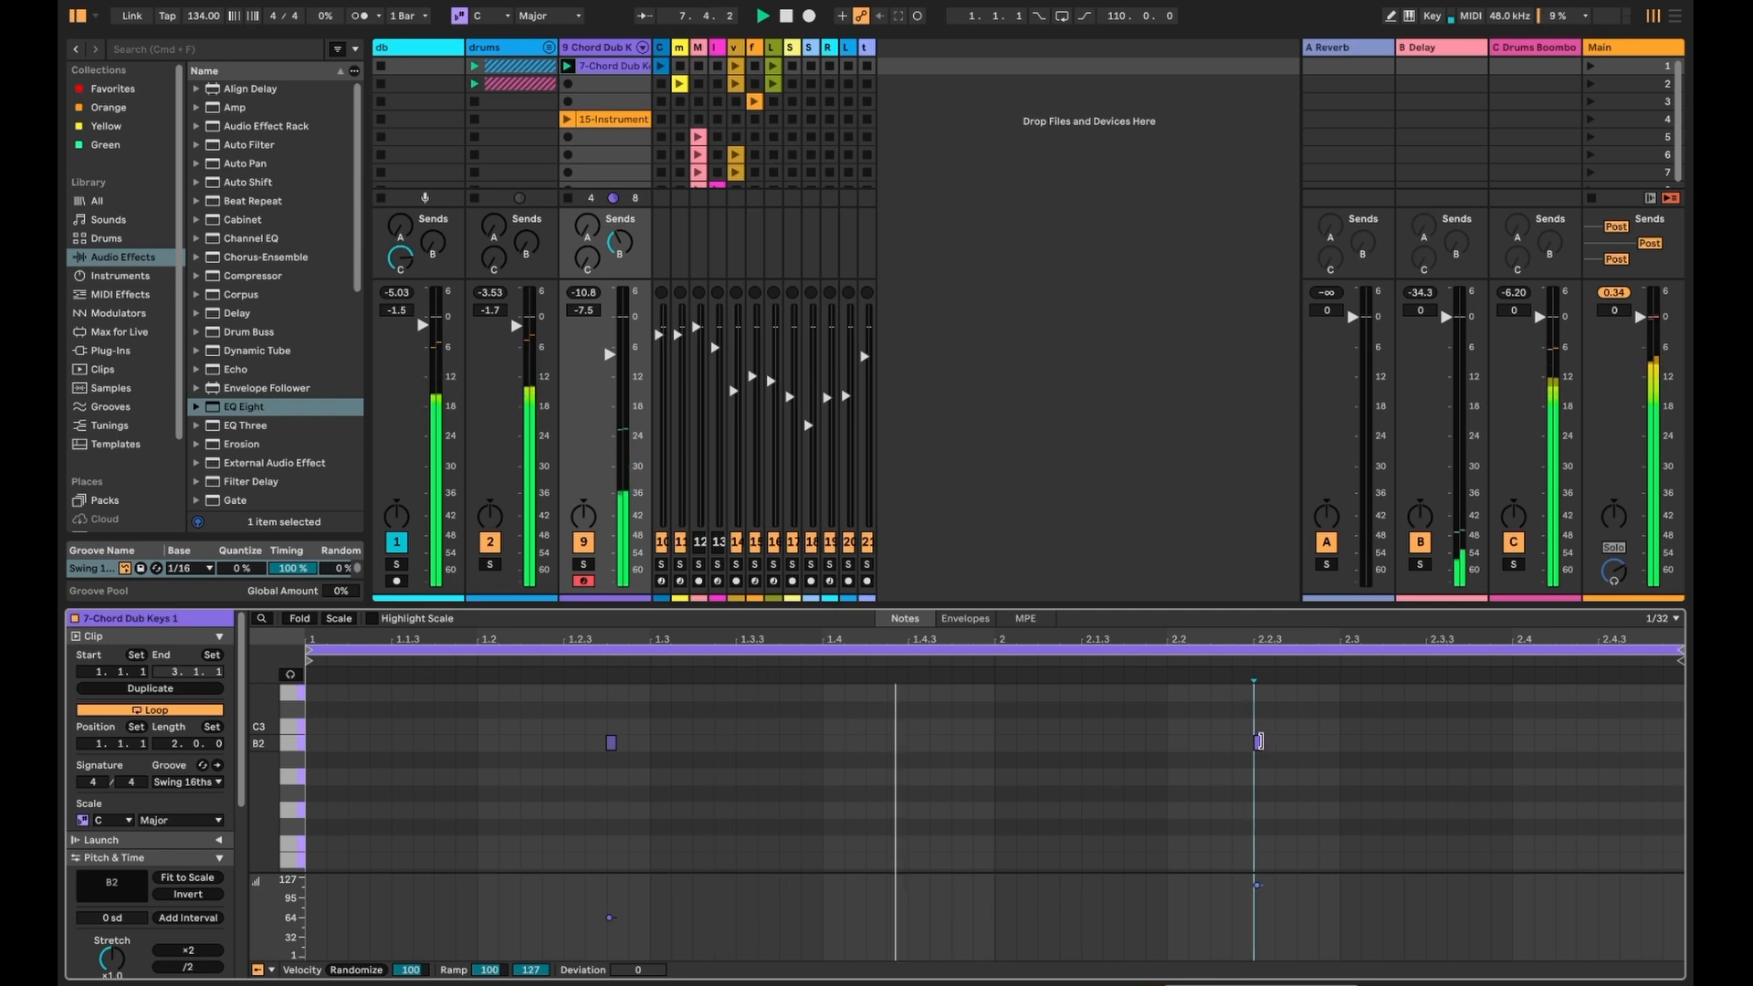
left_click_drag(1261, 742, 1359, 742)
key("super+z")
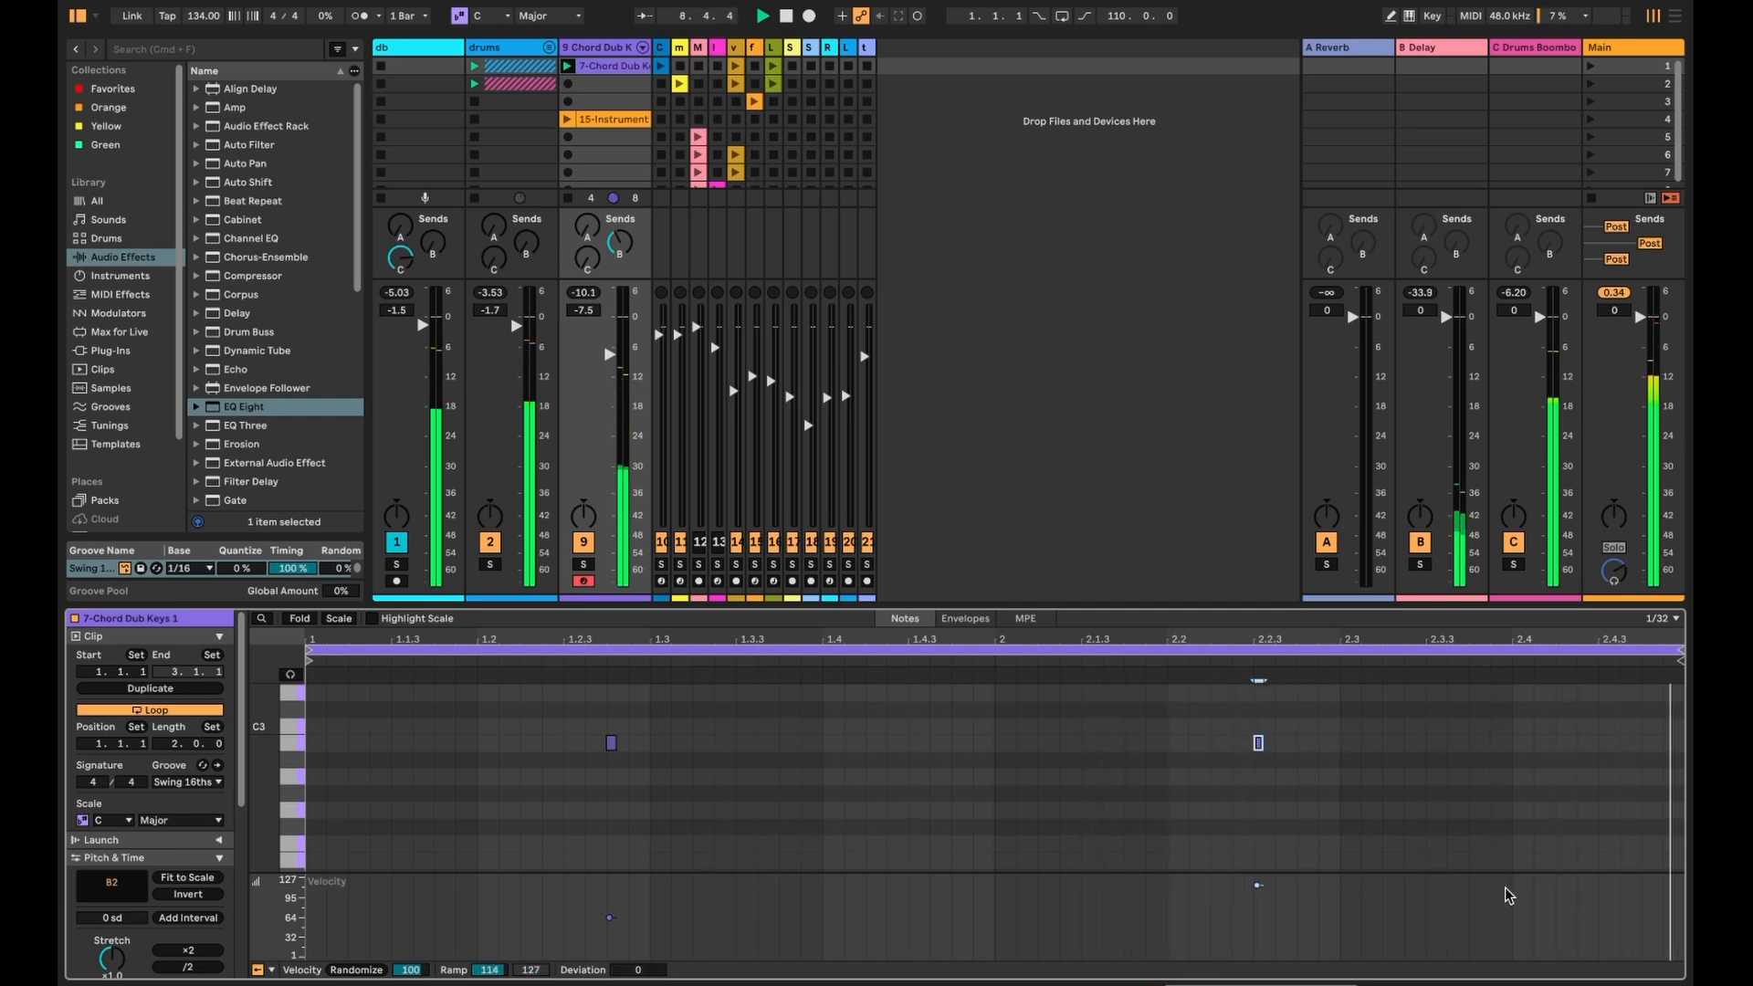
left_click(1133, 839)
key("shift+Tab")
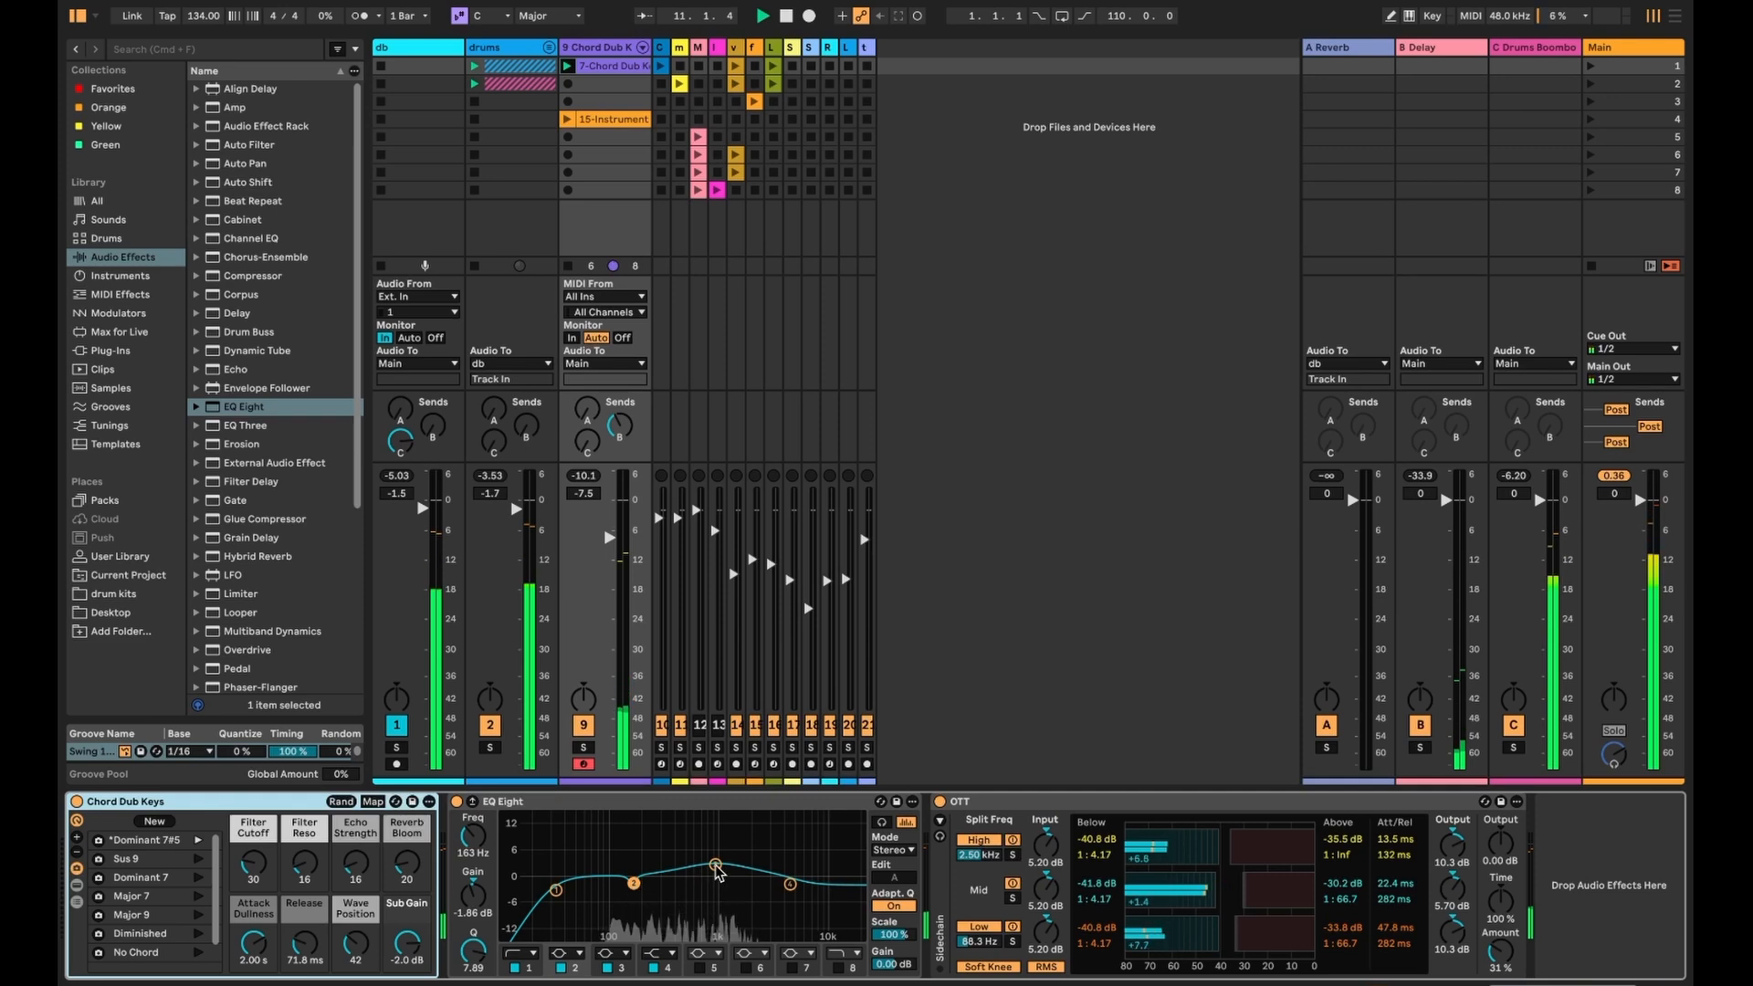
- Move EQ Eight's third band to 1.04 kHz, A/B EQ Eight and OTT, and raise Filter Cutoff to 43
left_click_drag(716, 866, 720, 870)
left_click(561, 803)
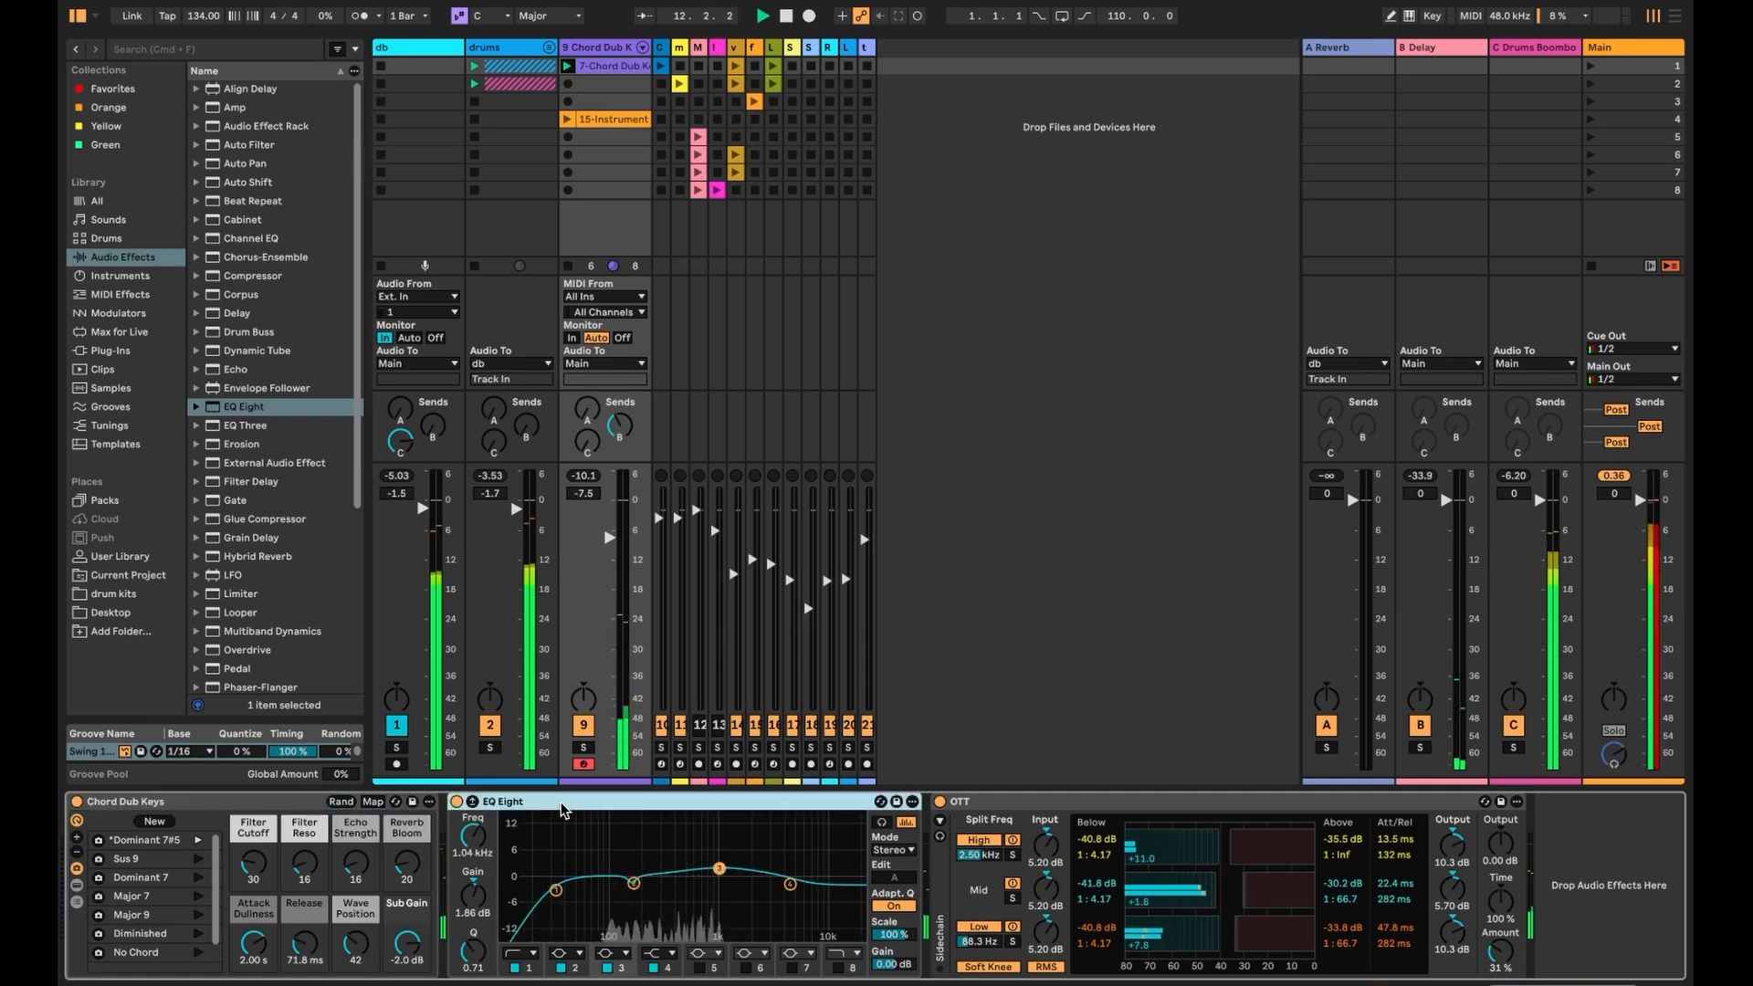
left_click(991, 803, "shift")
key("0")
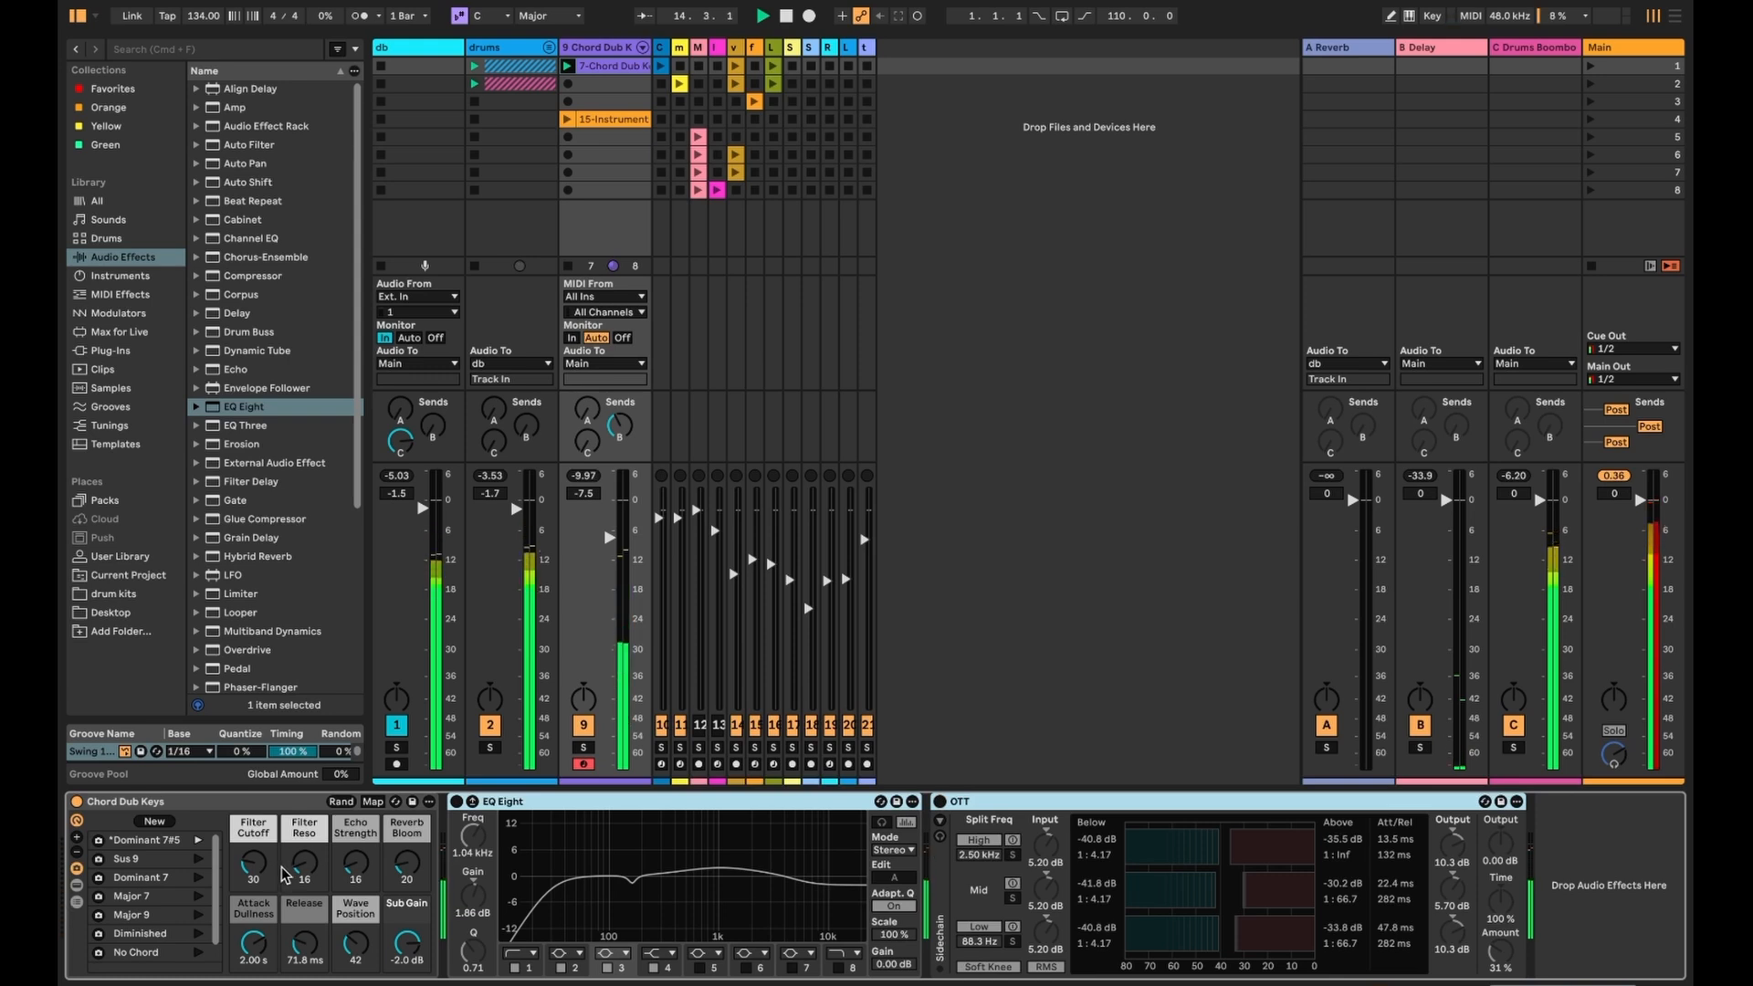
left_click(458, 802)
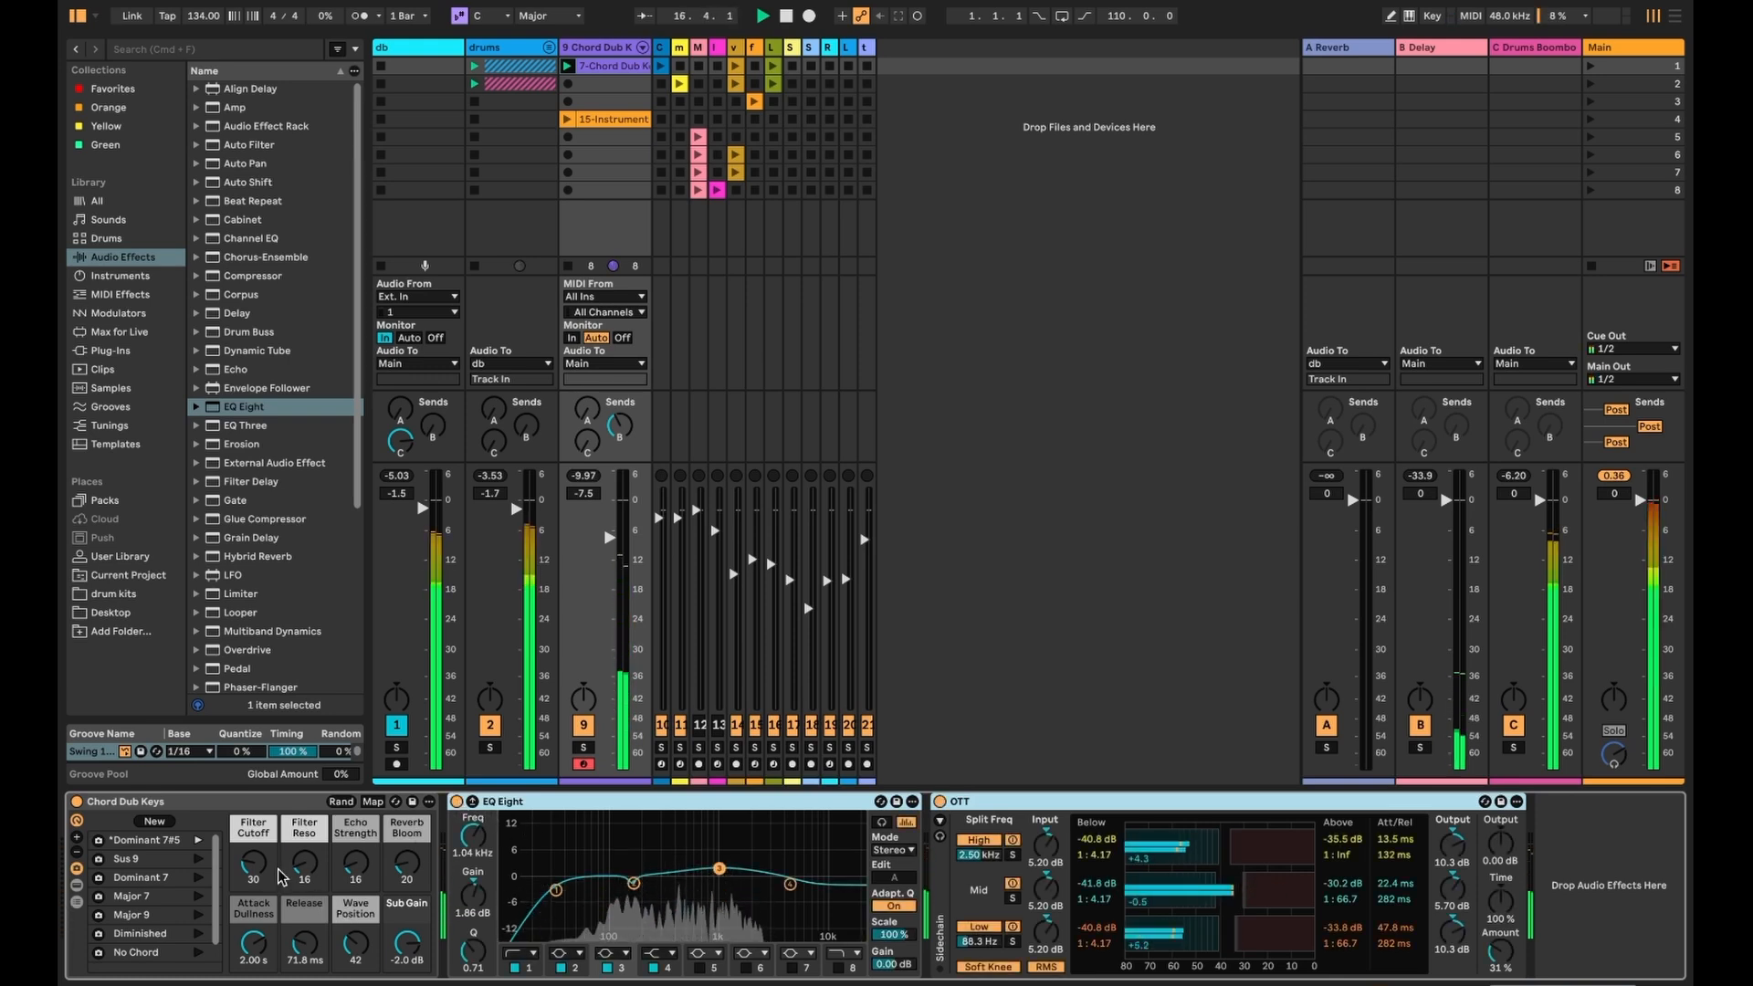
mouse_move(257, 872)
left_mouse_down()
mouse_move(255, 906)
mouse_move(259, 874)
left_mouse_up()
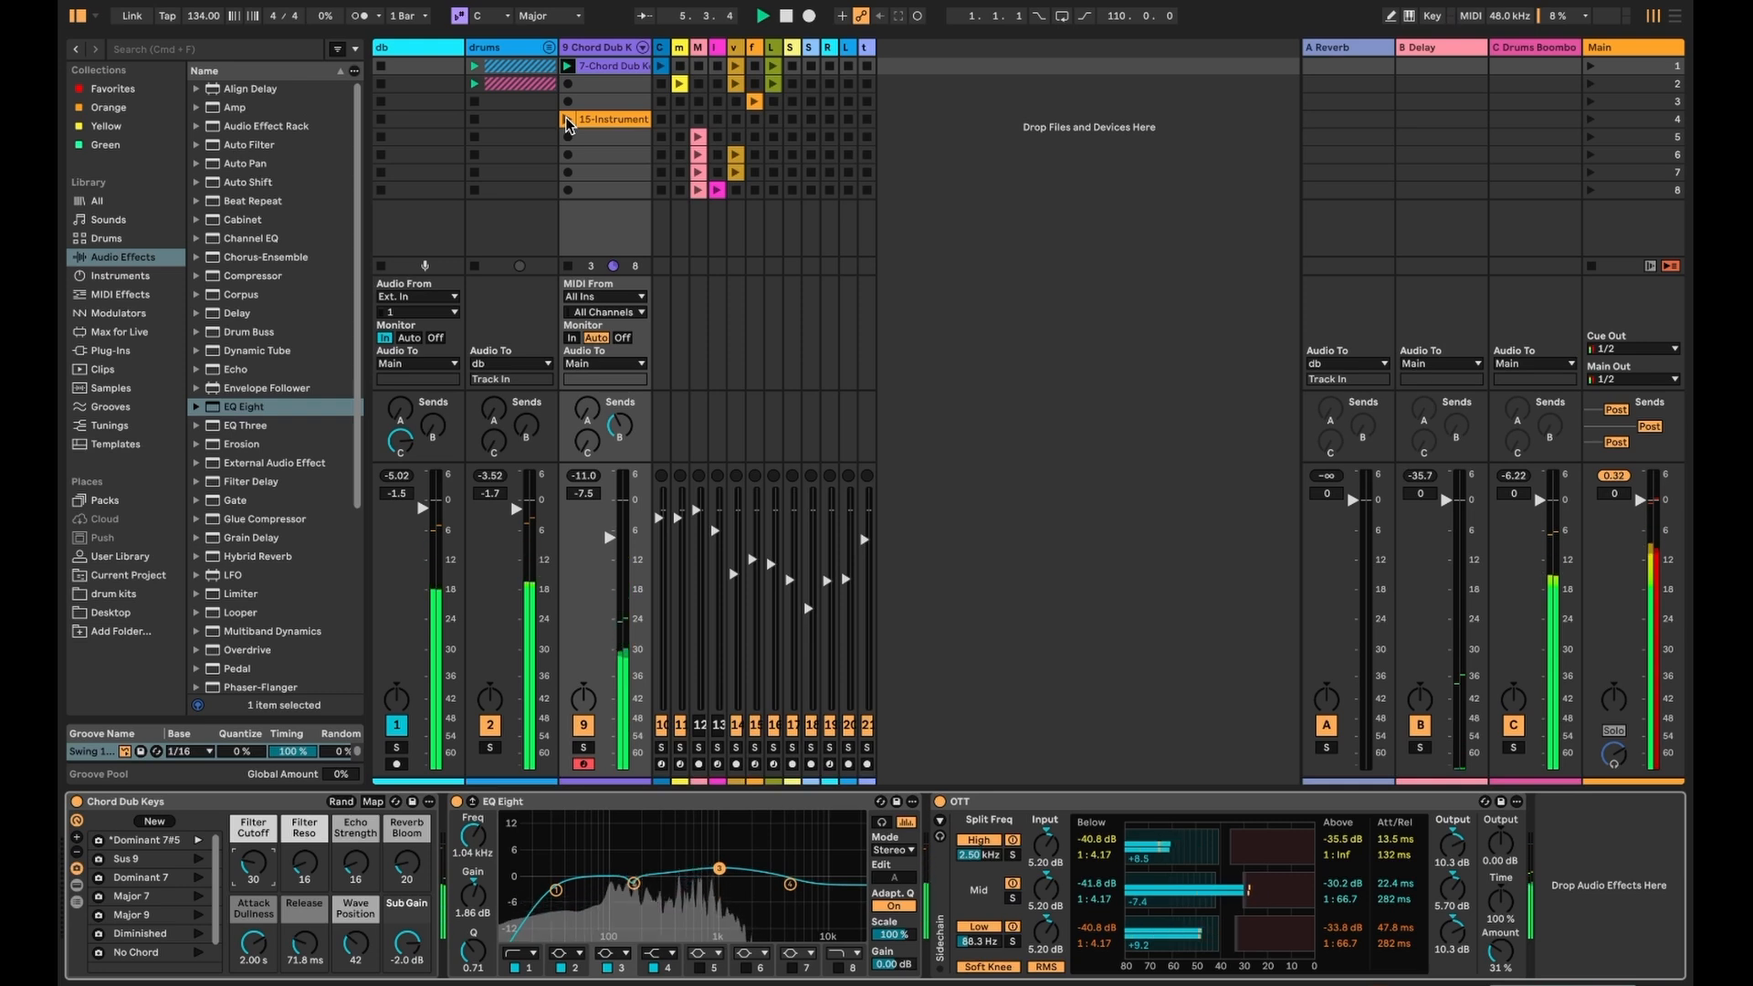
left_click_drag(665, 43, 747, 64)
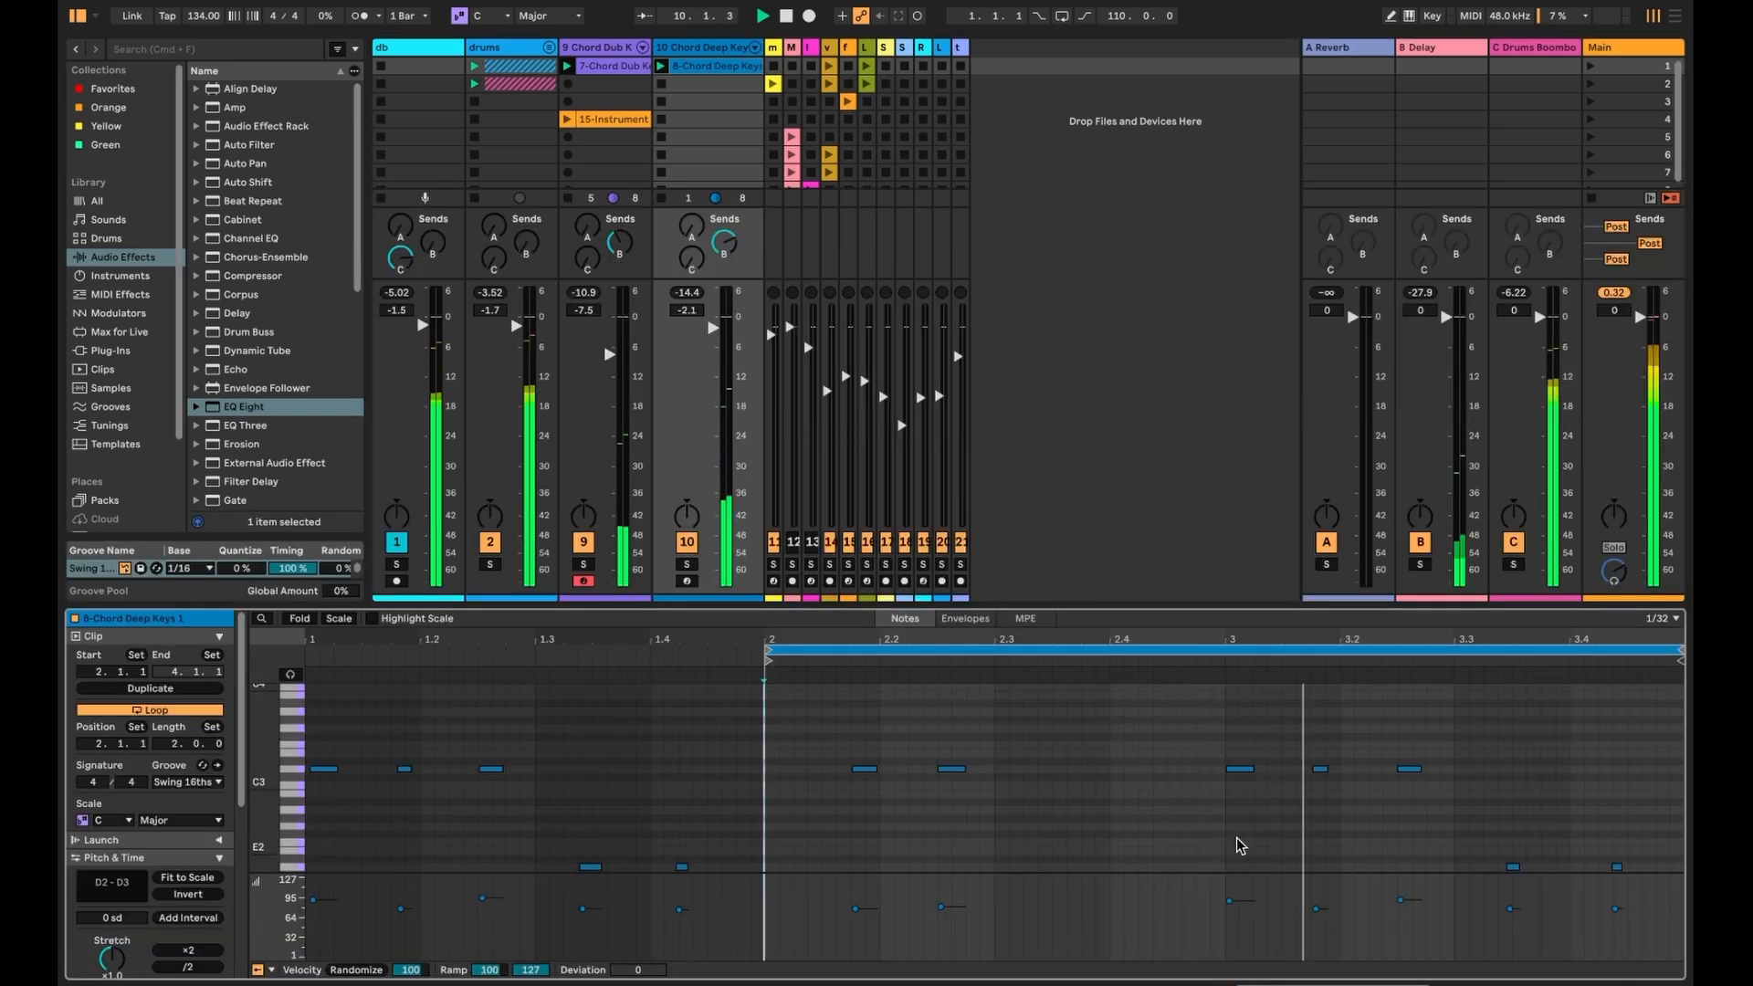
left_click(686, 565)
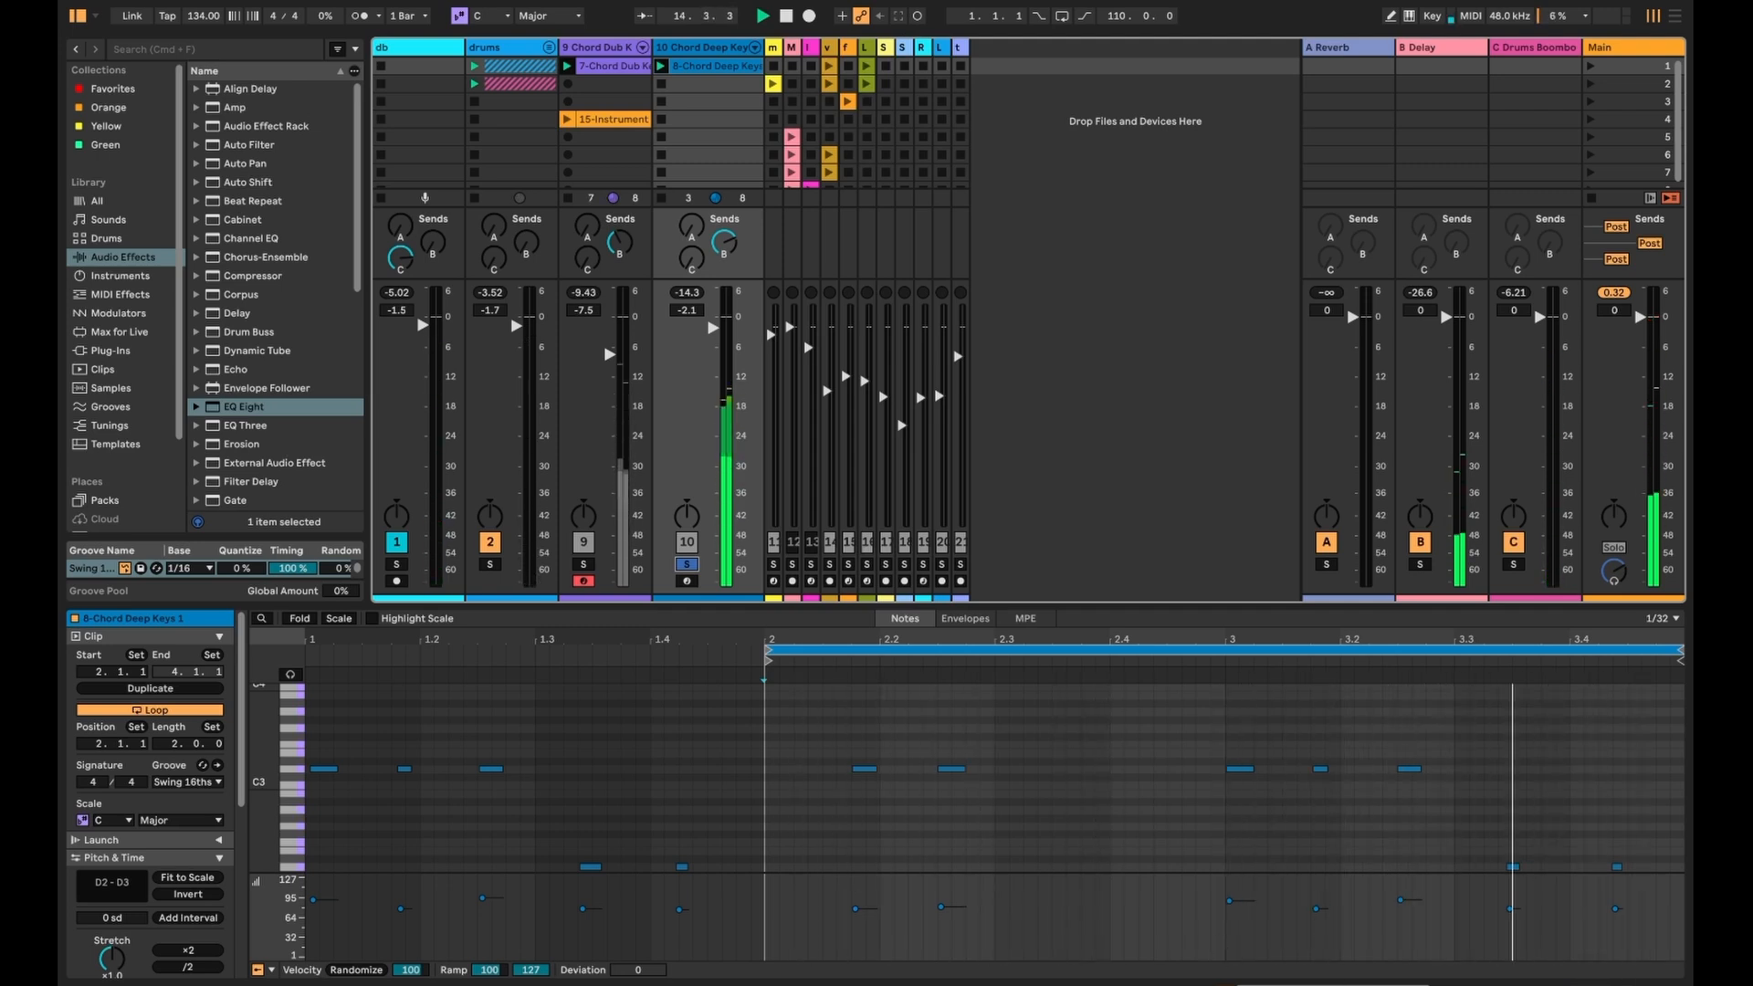
left_click(1556, 985)
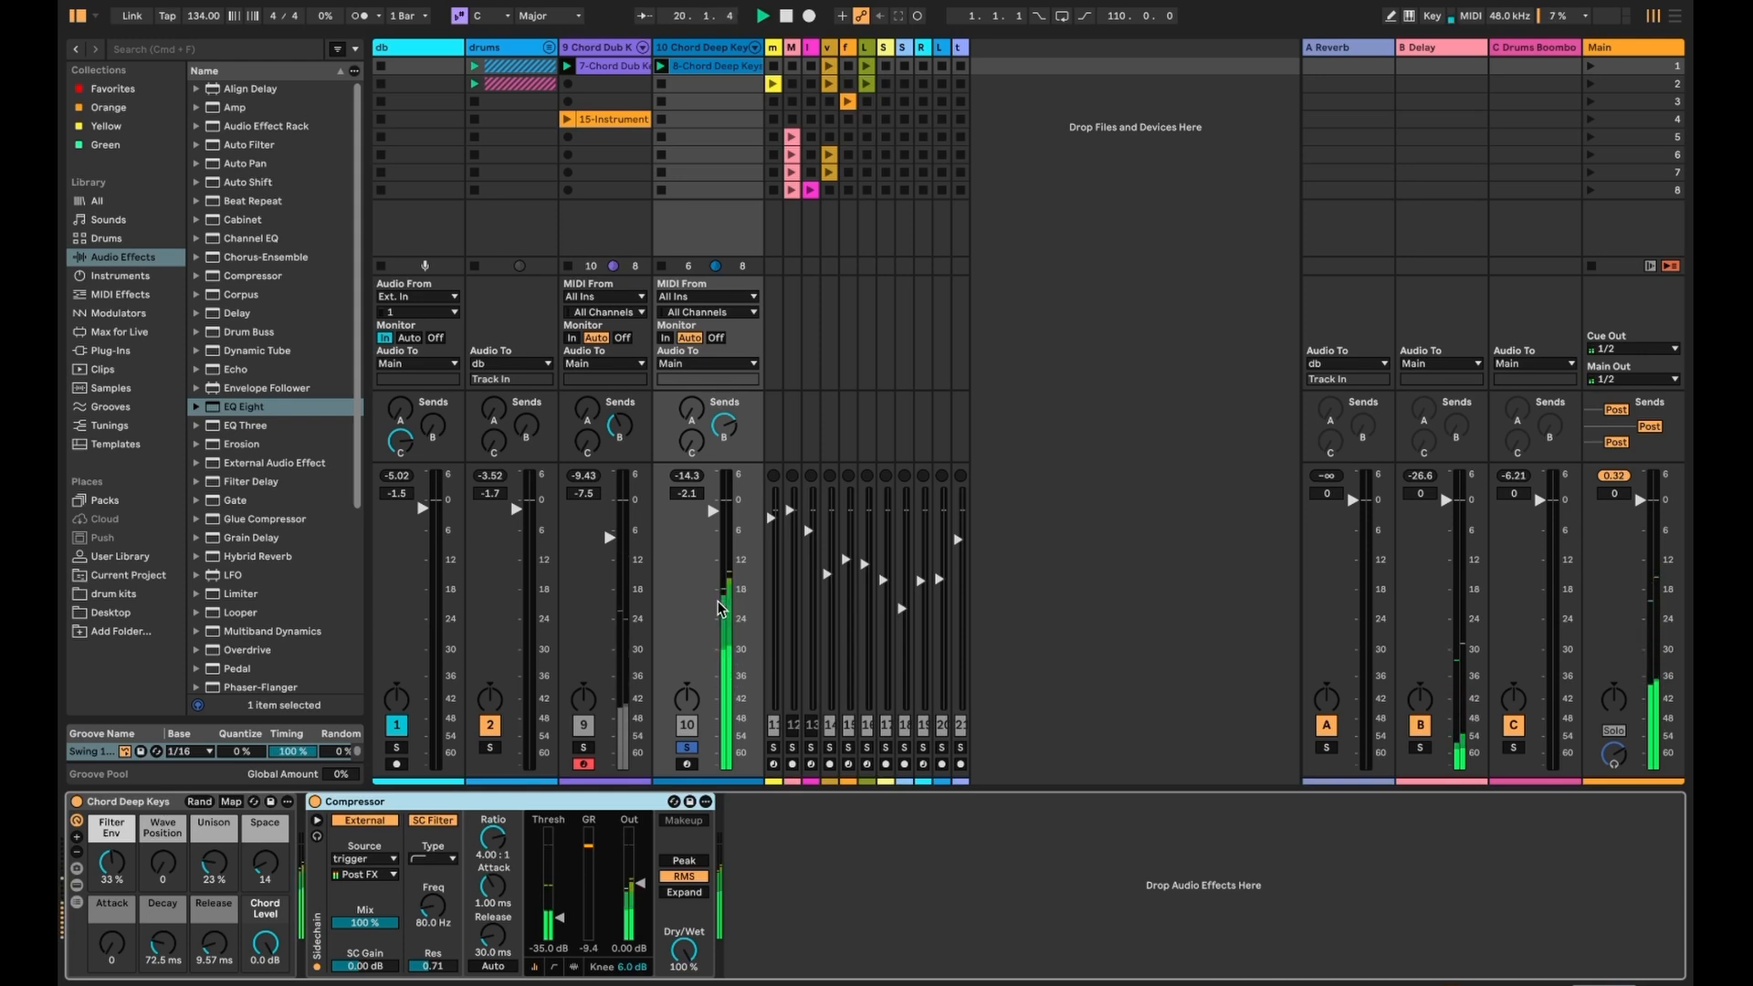
key("shift+Tab")
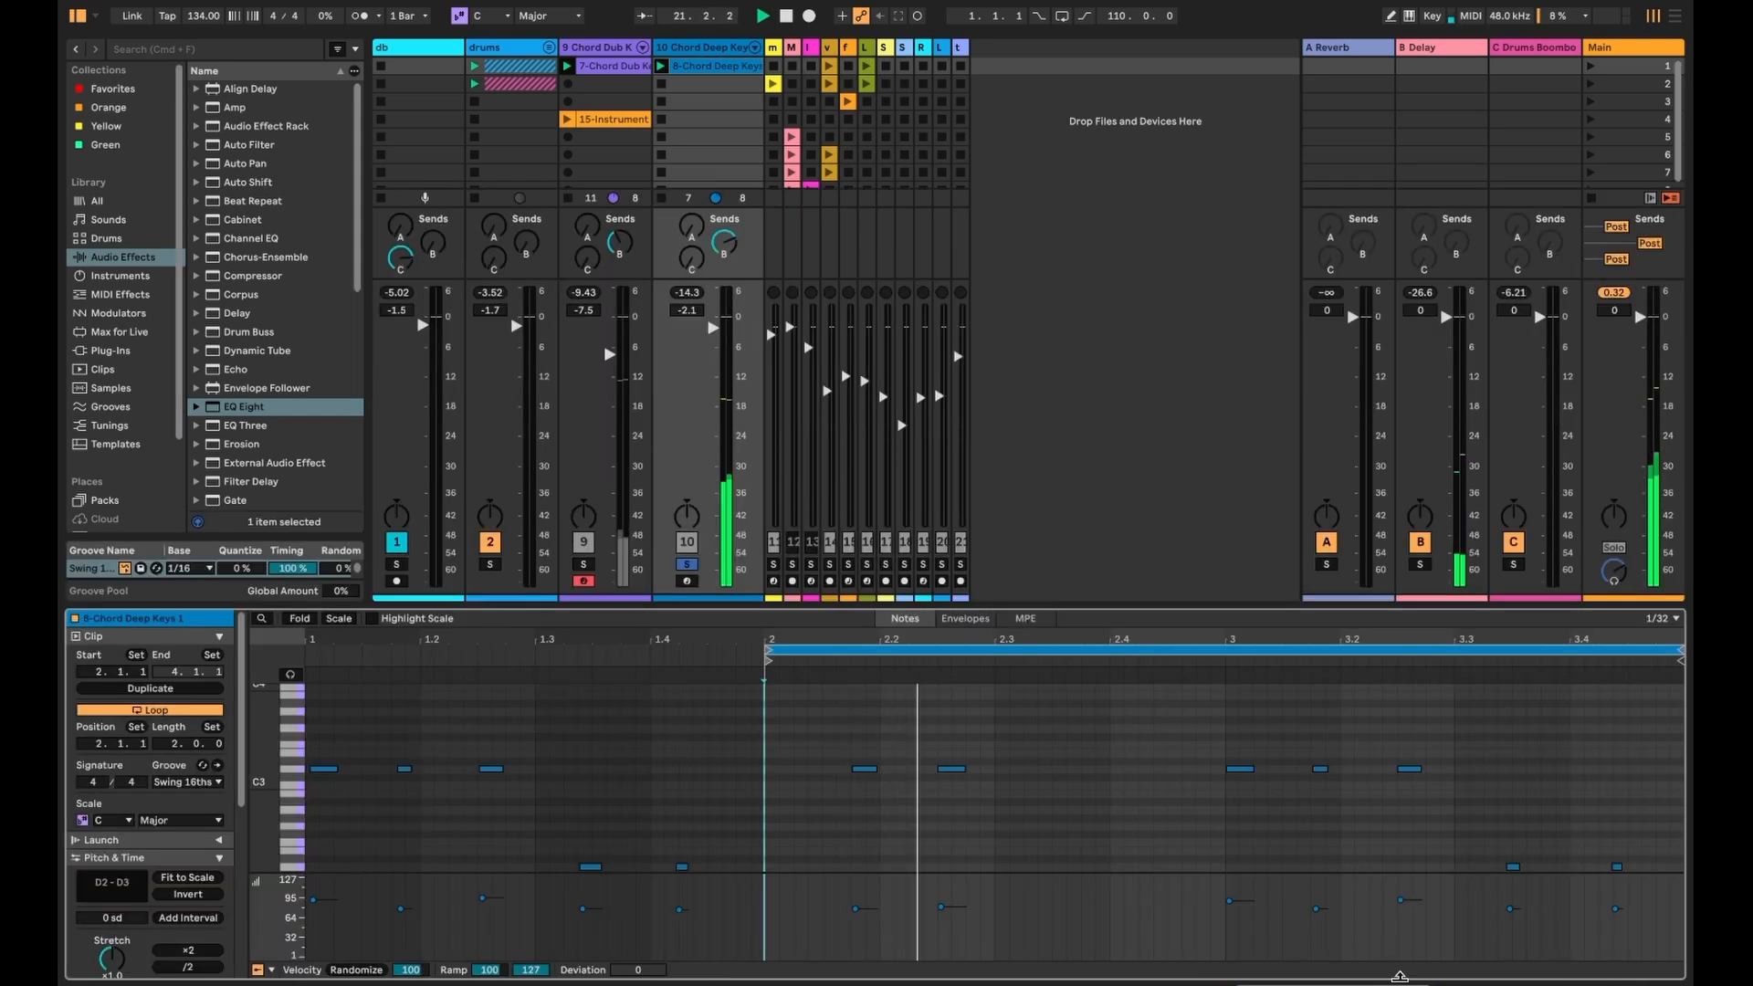
scroll(1270, 807, "up", 5)
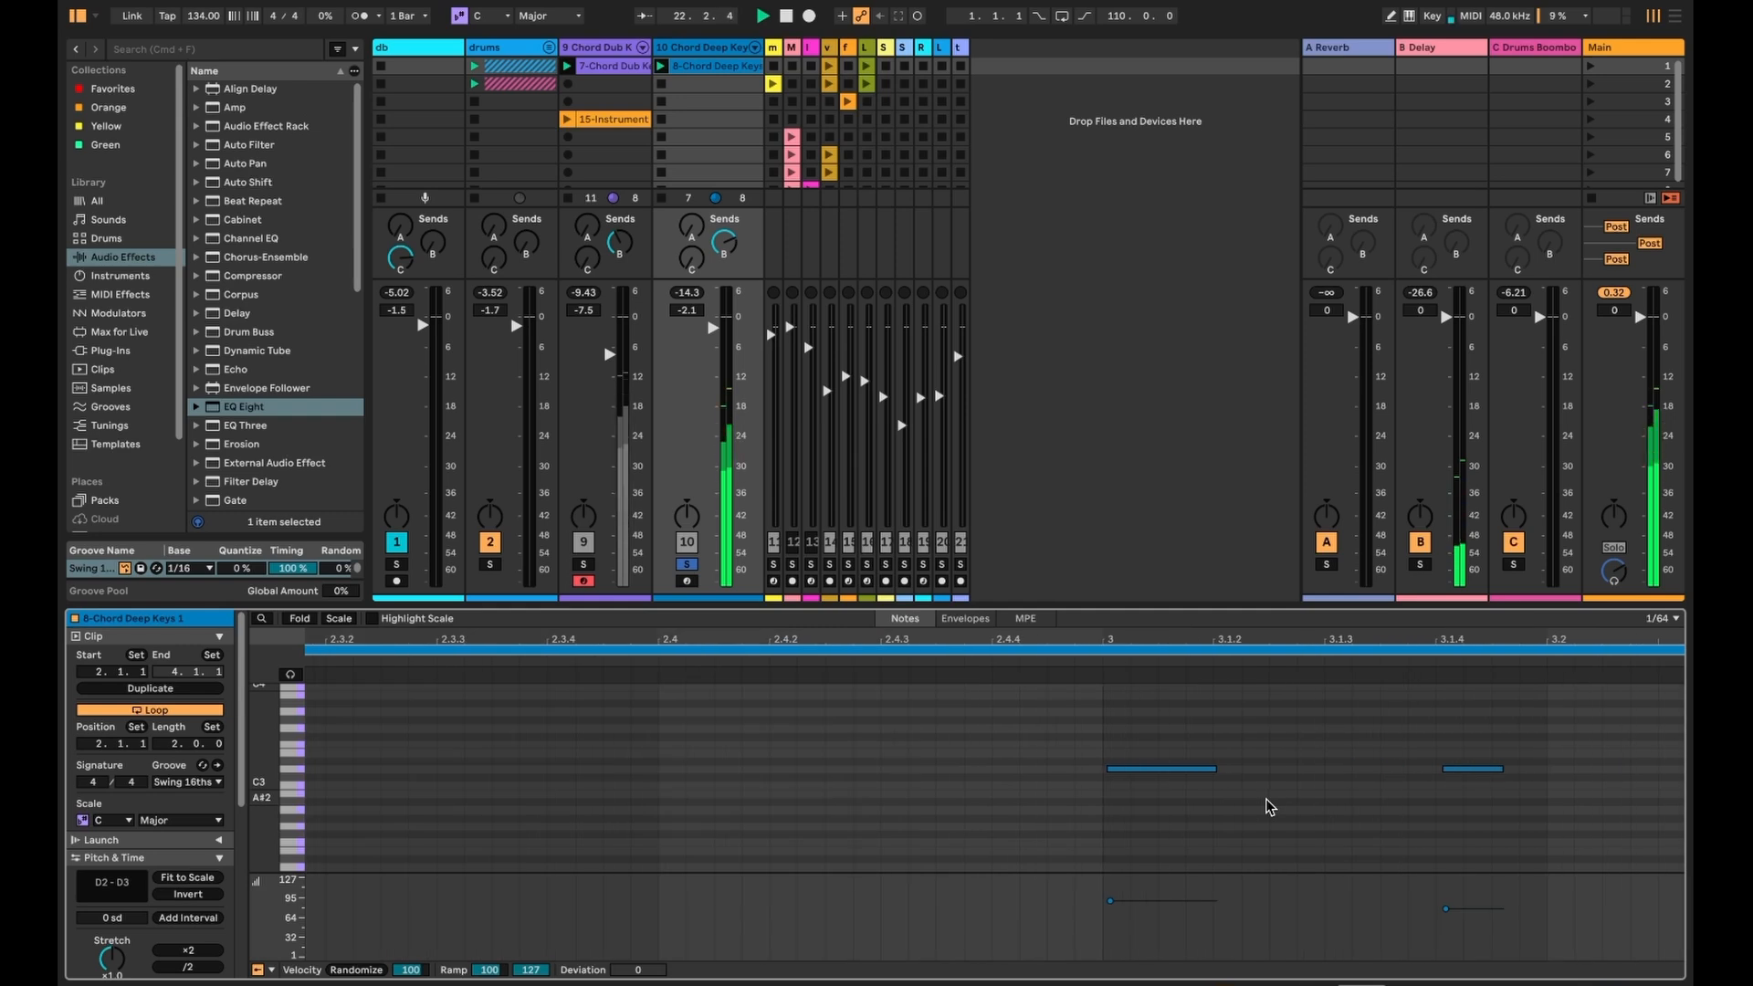
scroll(1269, 807, "down", 3)
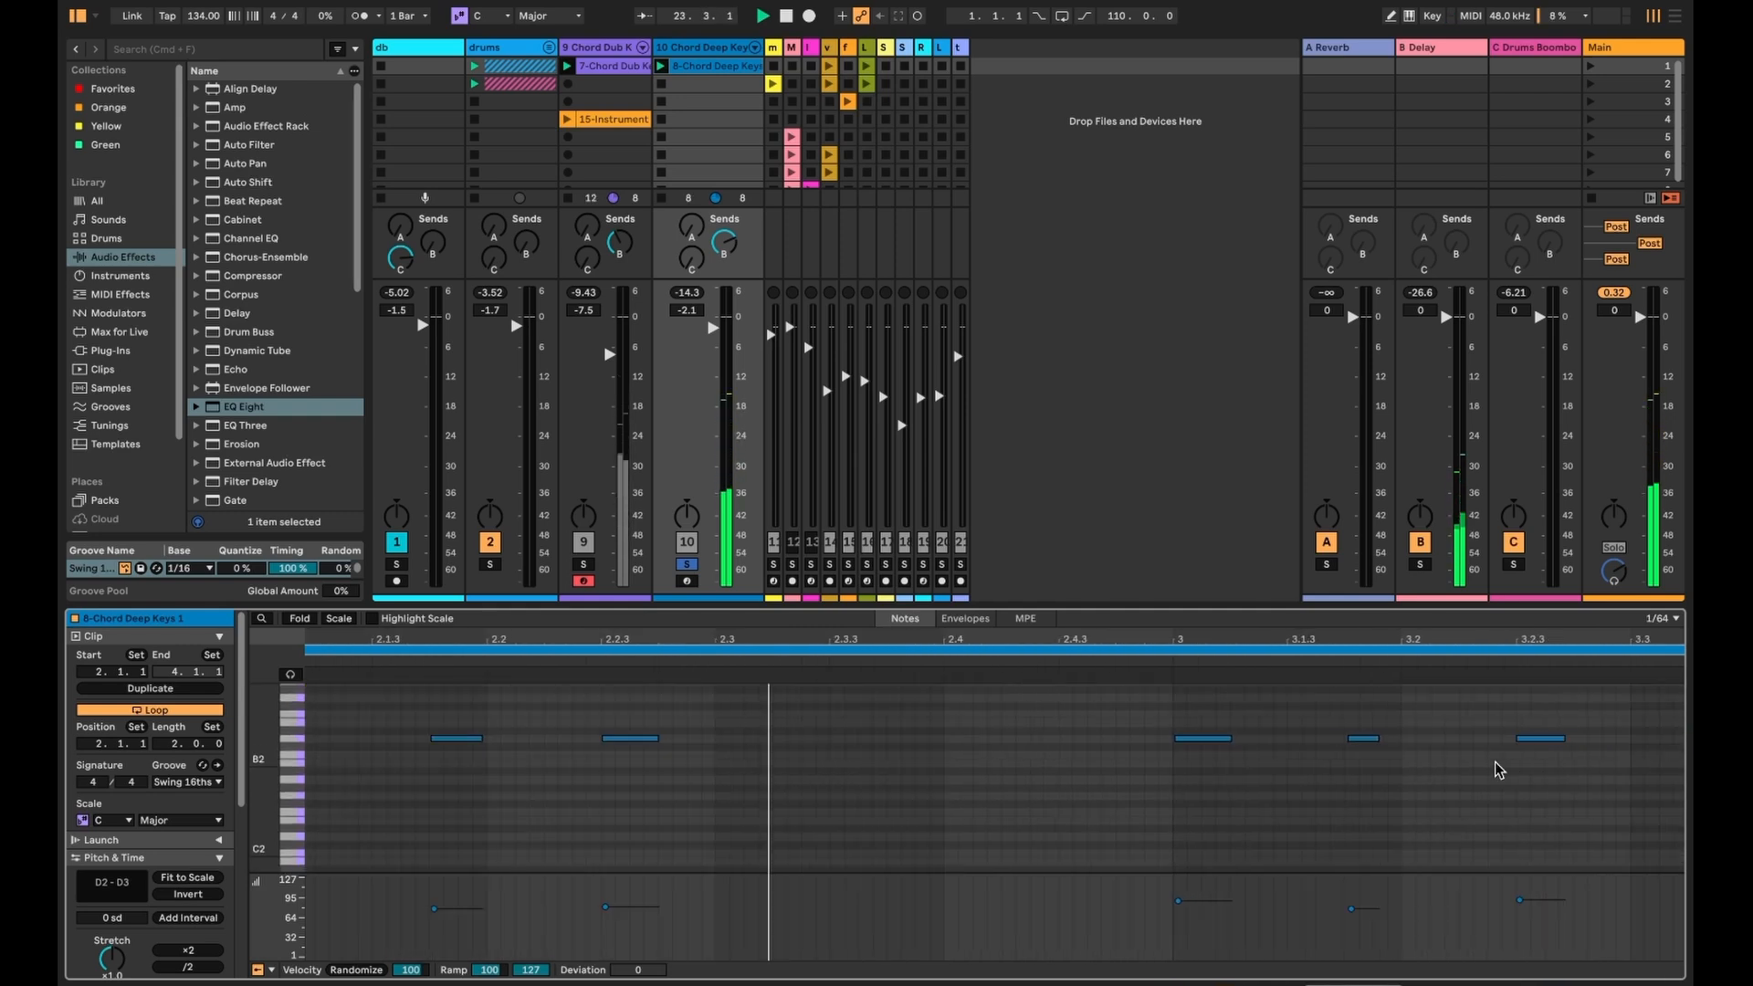
scroll(1489, 770, "down", 3)
scroll(1488, 770, "down", 5)
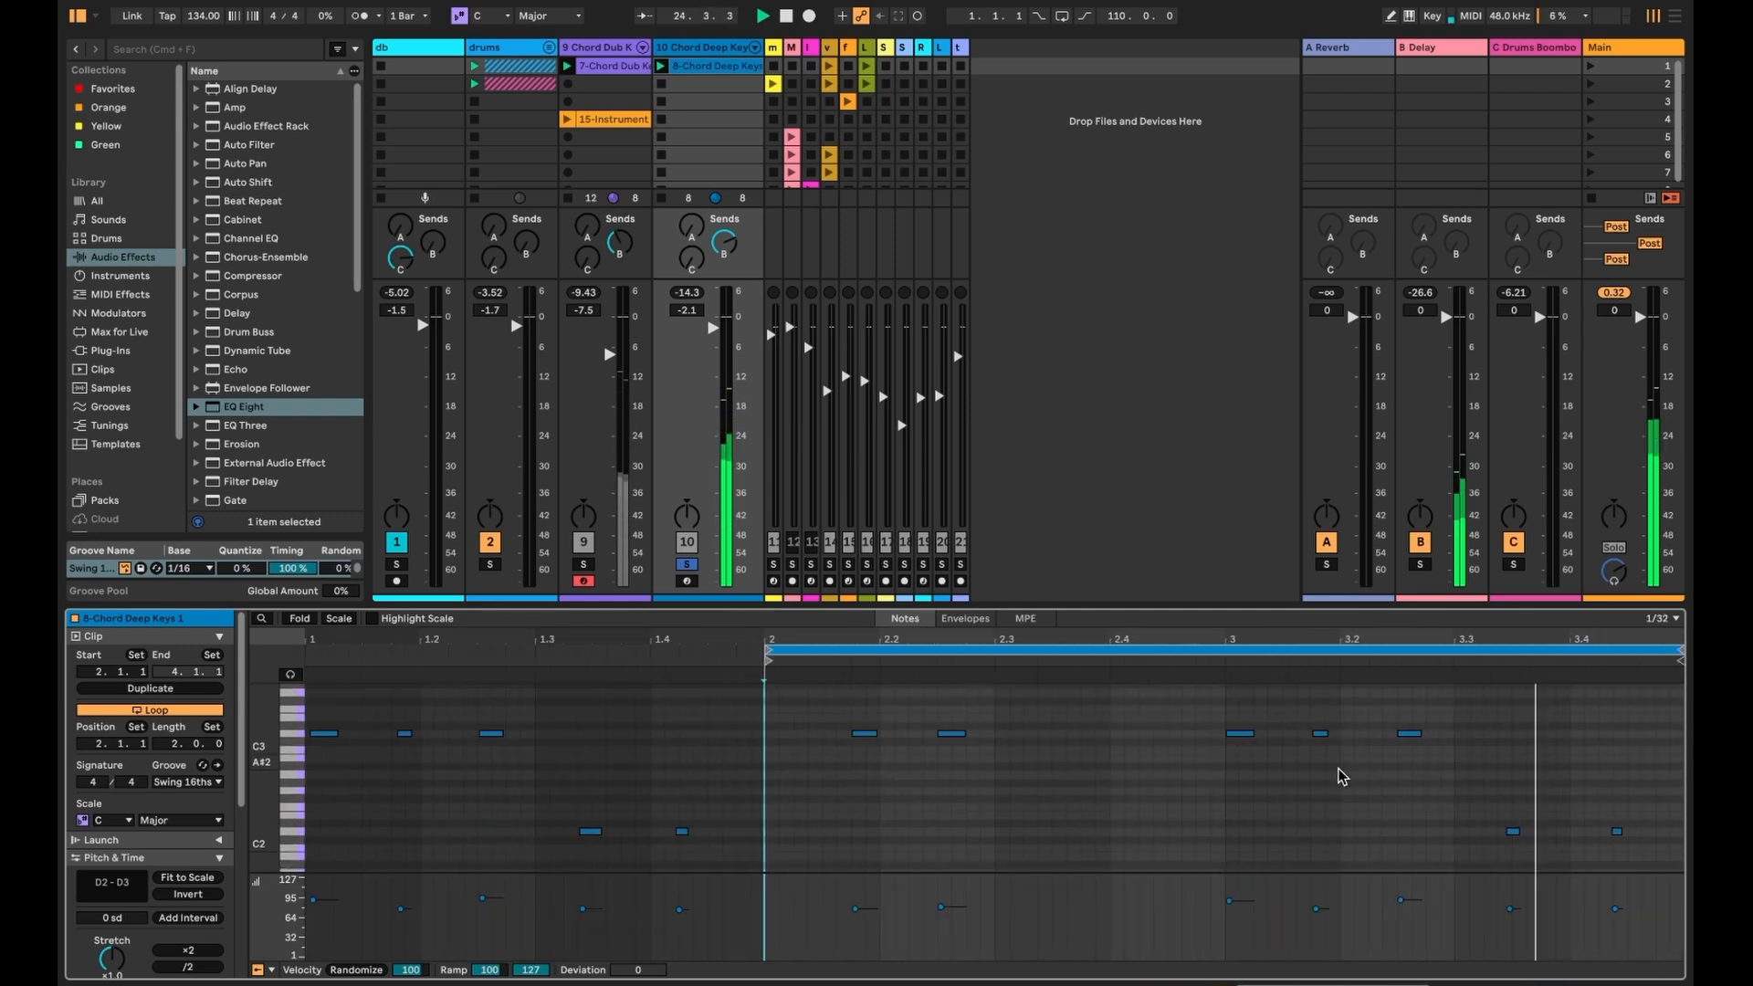
left_click(685, 563)
key("space")
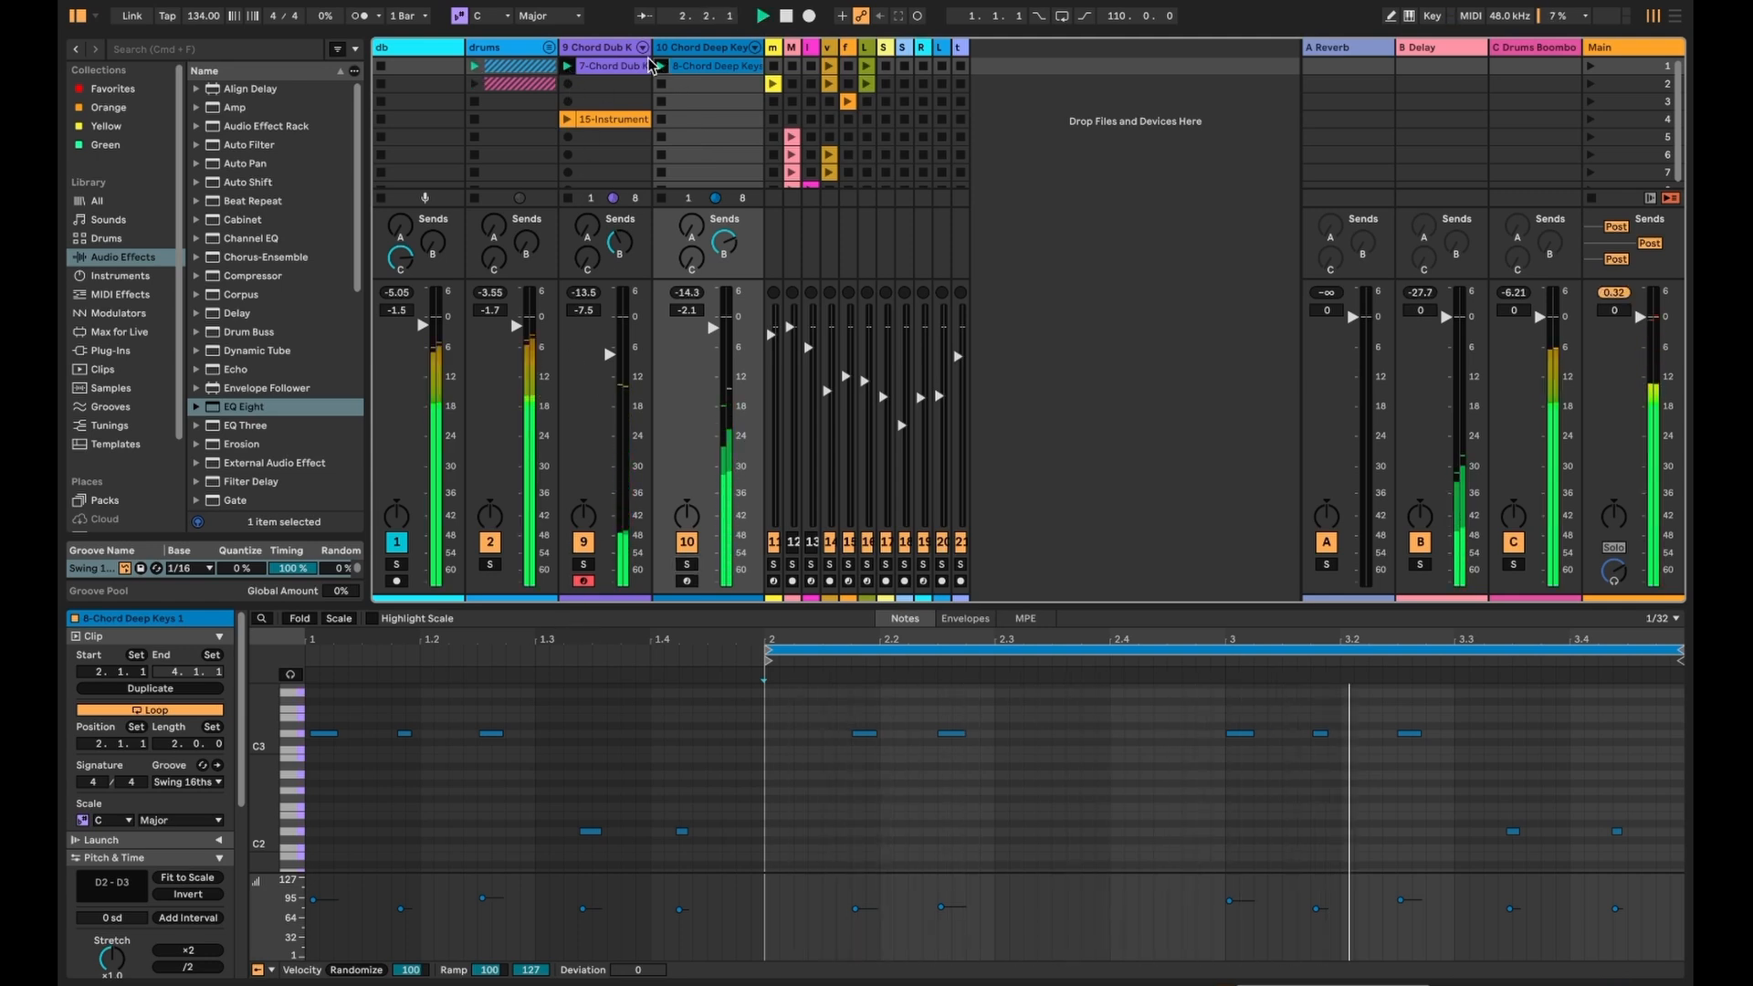
- Launch the voc clip on track 12, solo it, and turn it down about 4 dB
left_click_drag(781, 46, 873, 47)
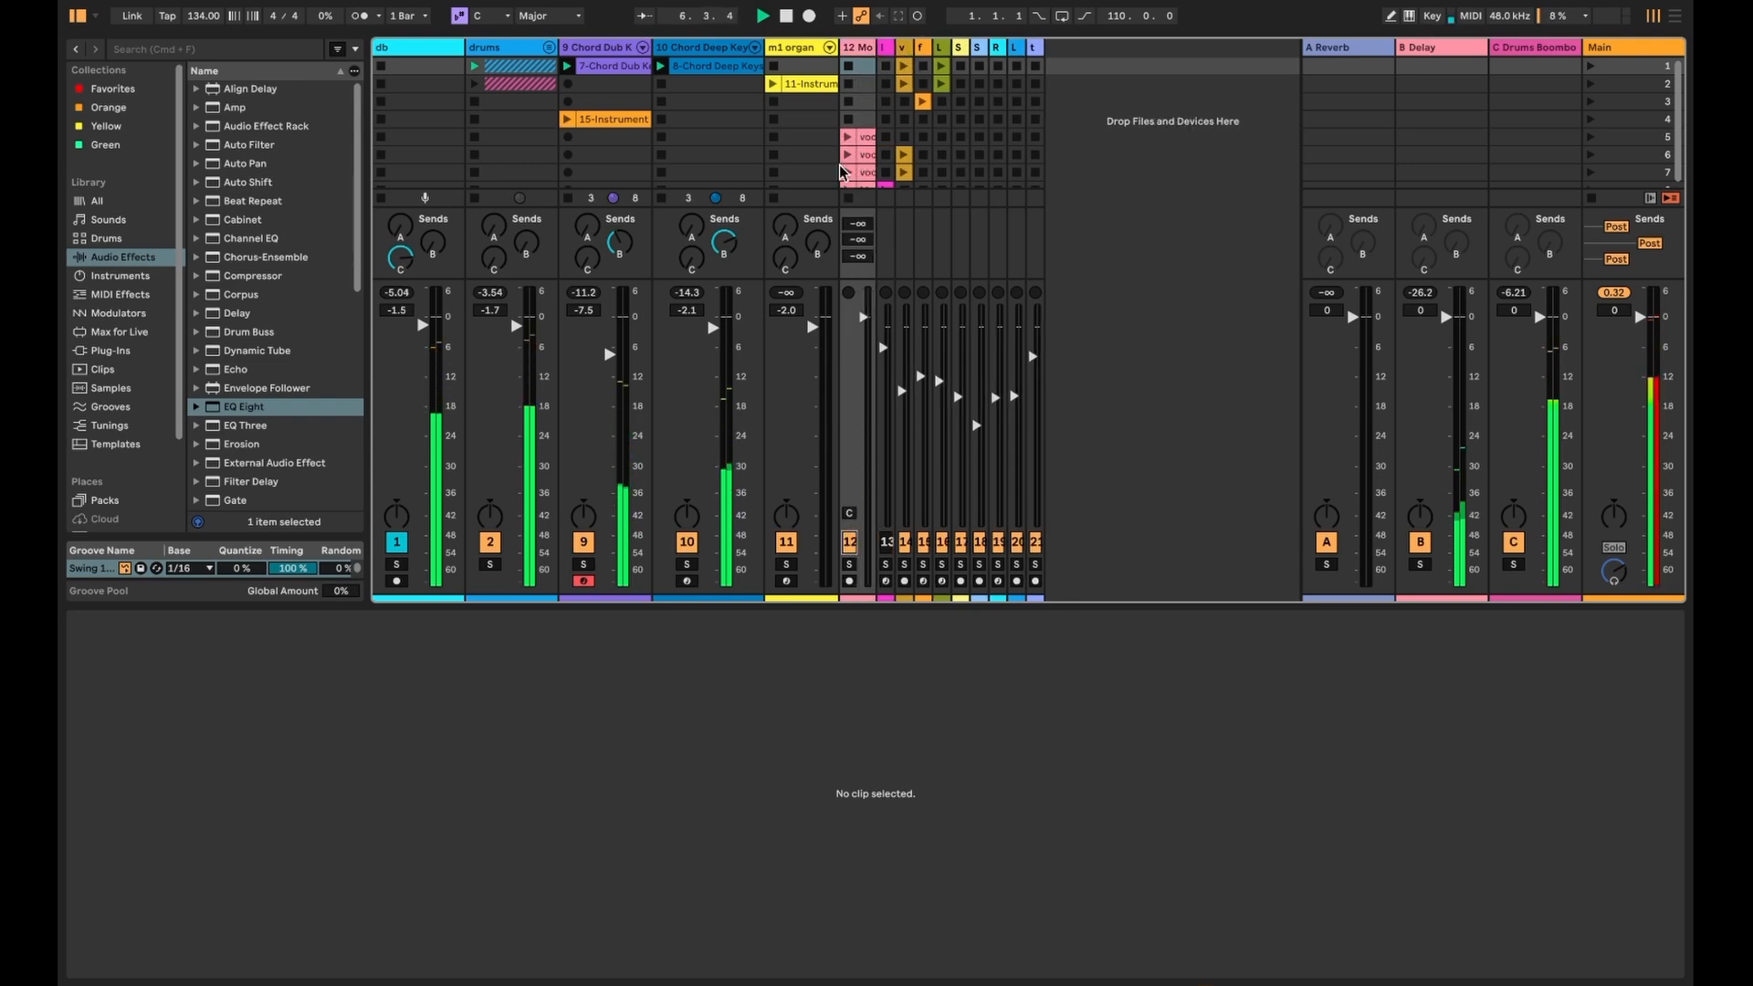
left_click(849, 136)
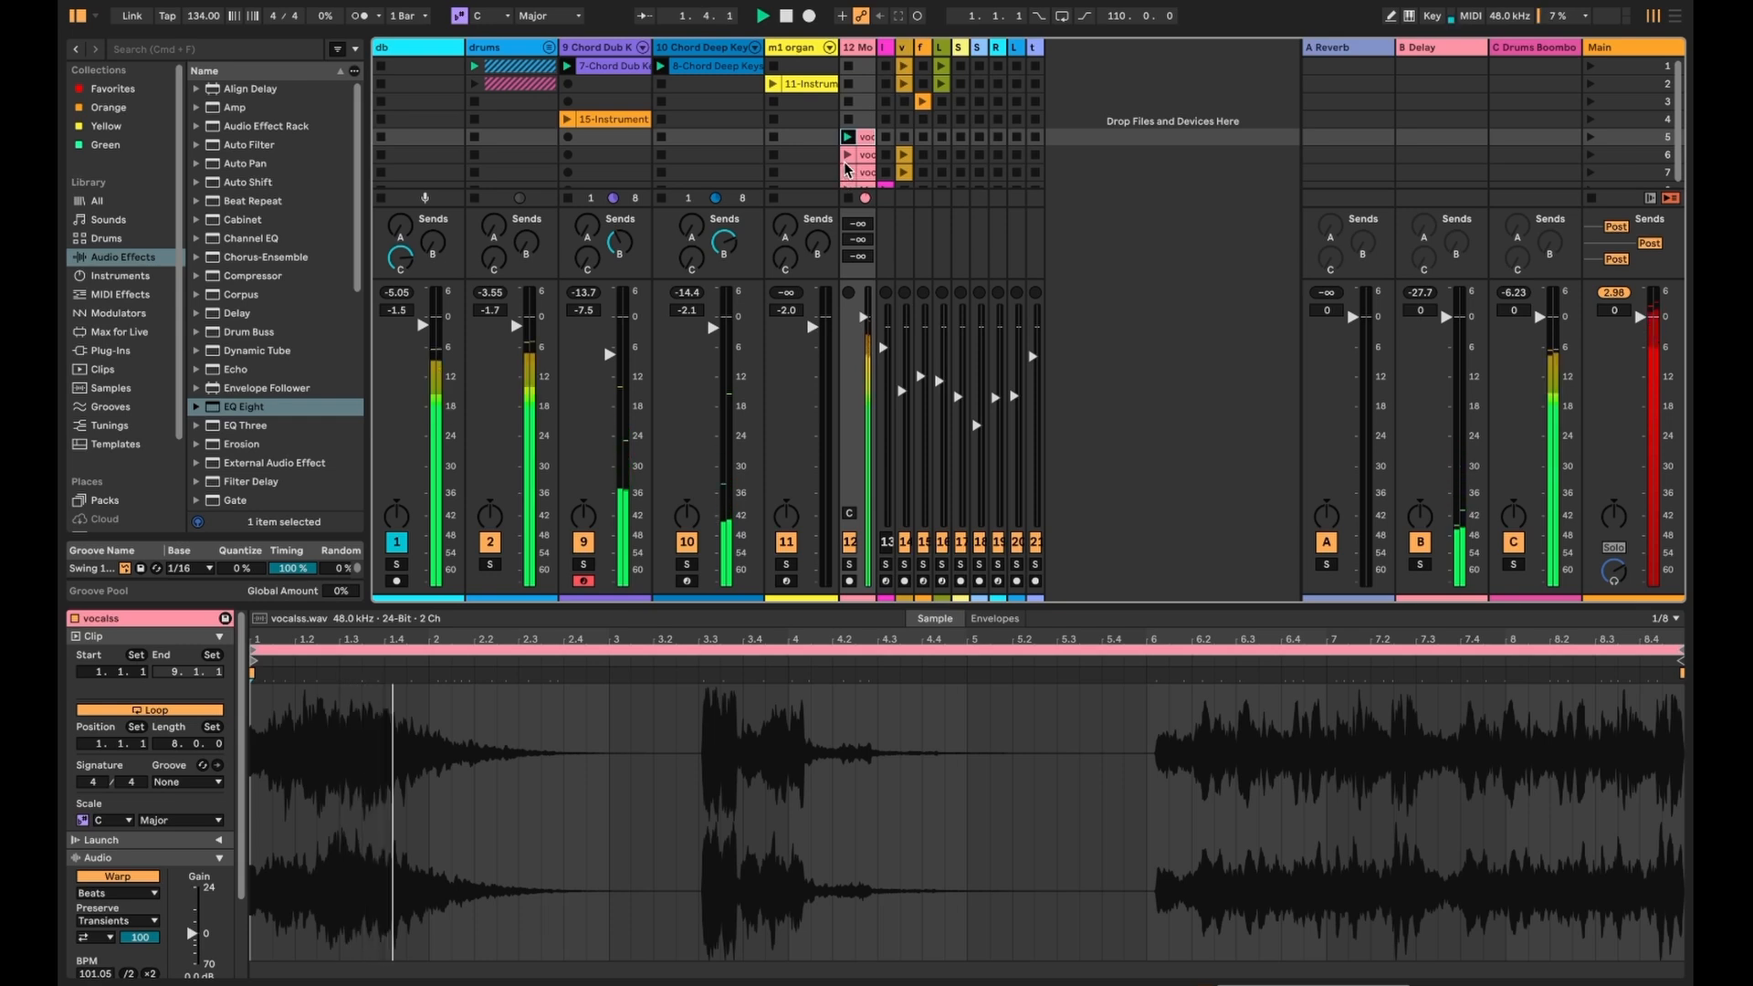
left_click(849, 565)
left_click_drag(864, 318, 864, 352)
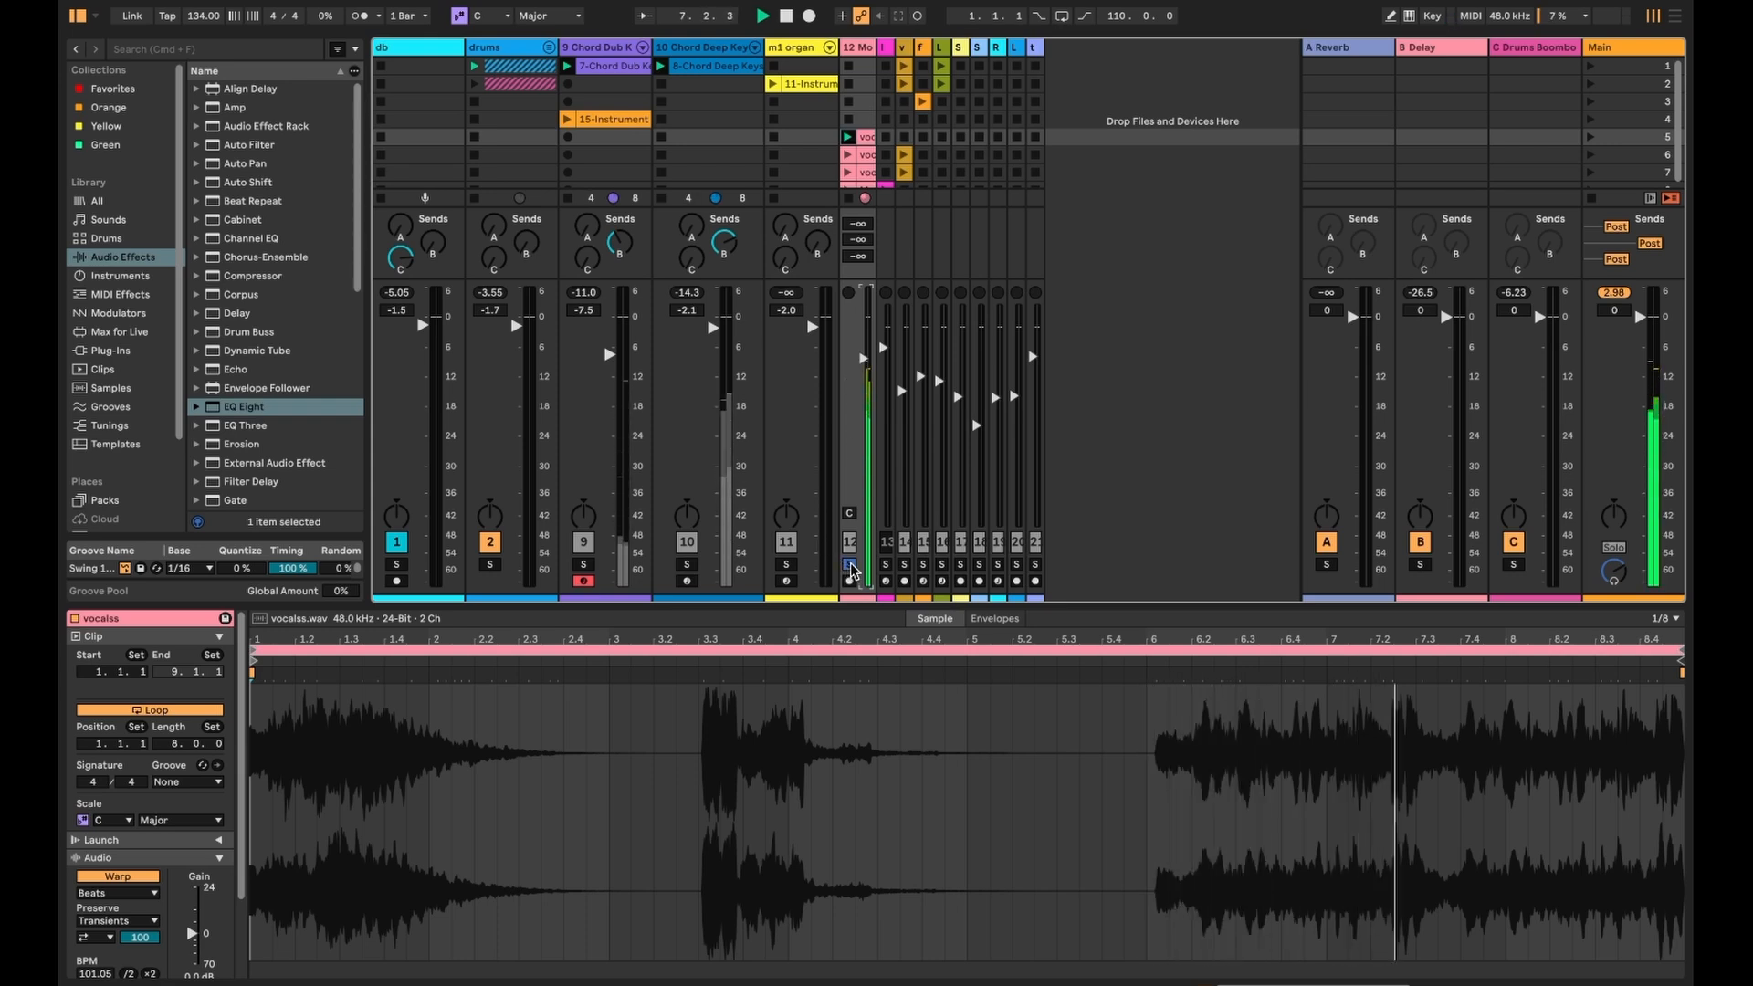
- Play track 13's row 8 clip instead, stopping the voc clip on track 12
left_click(886, 566)
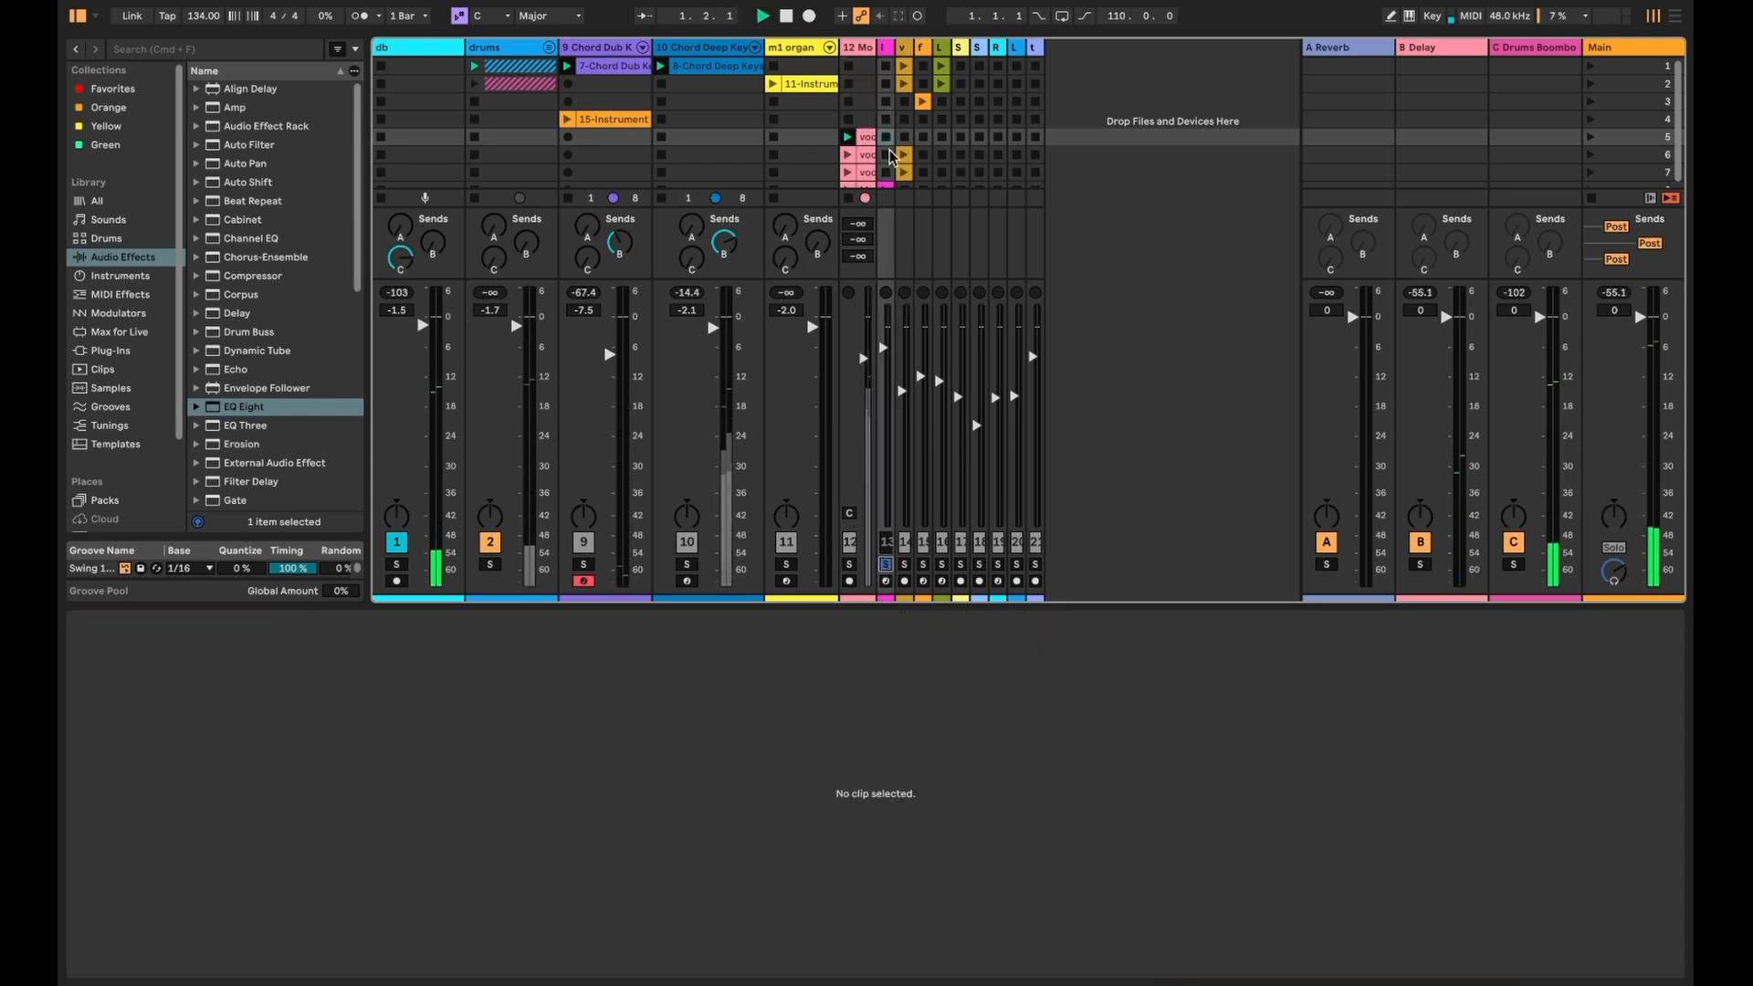
left_click(886, 188)
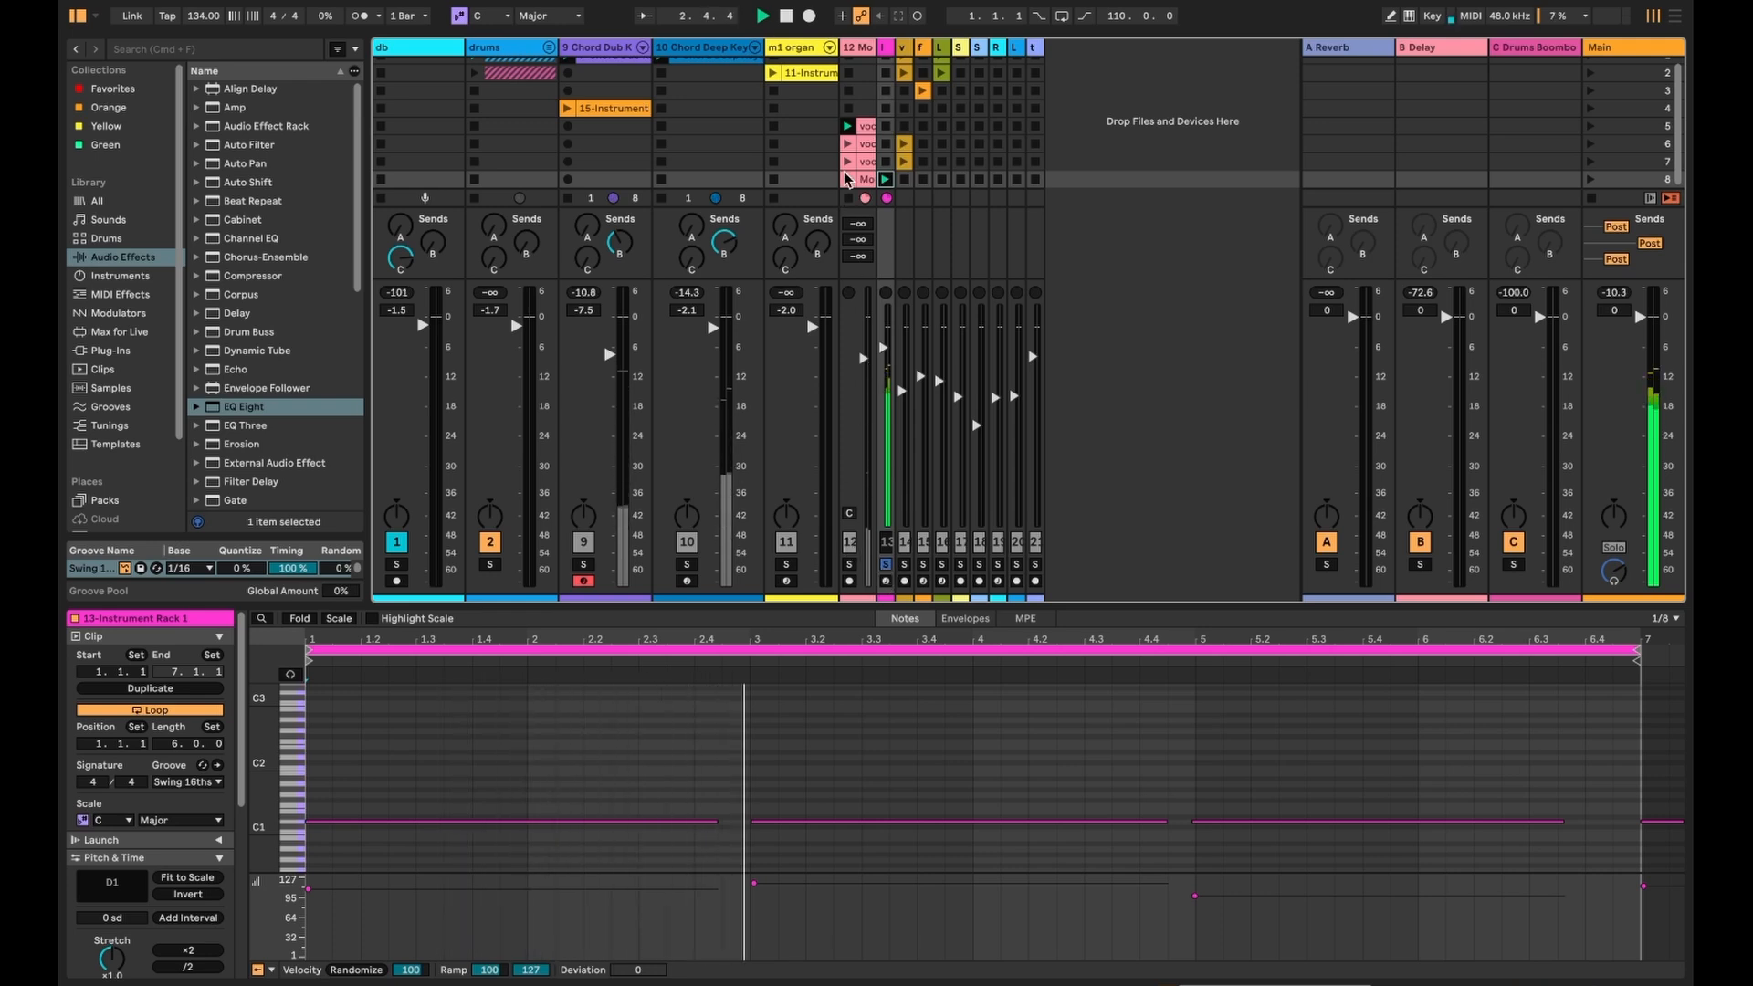
left_click(849, 200)
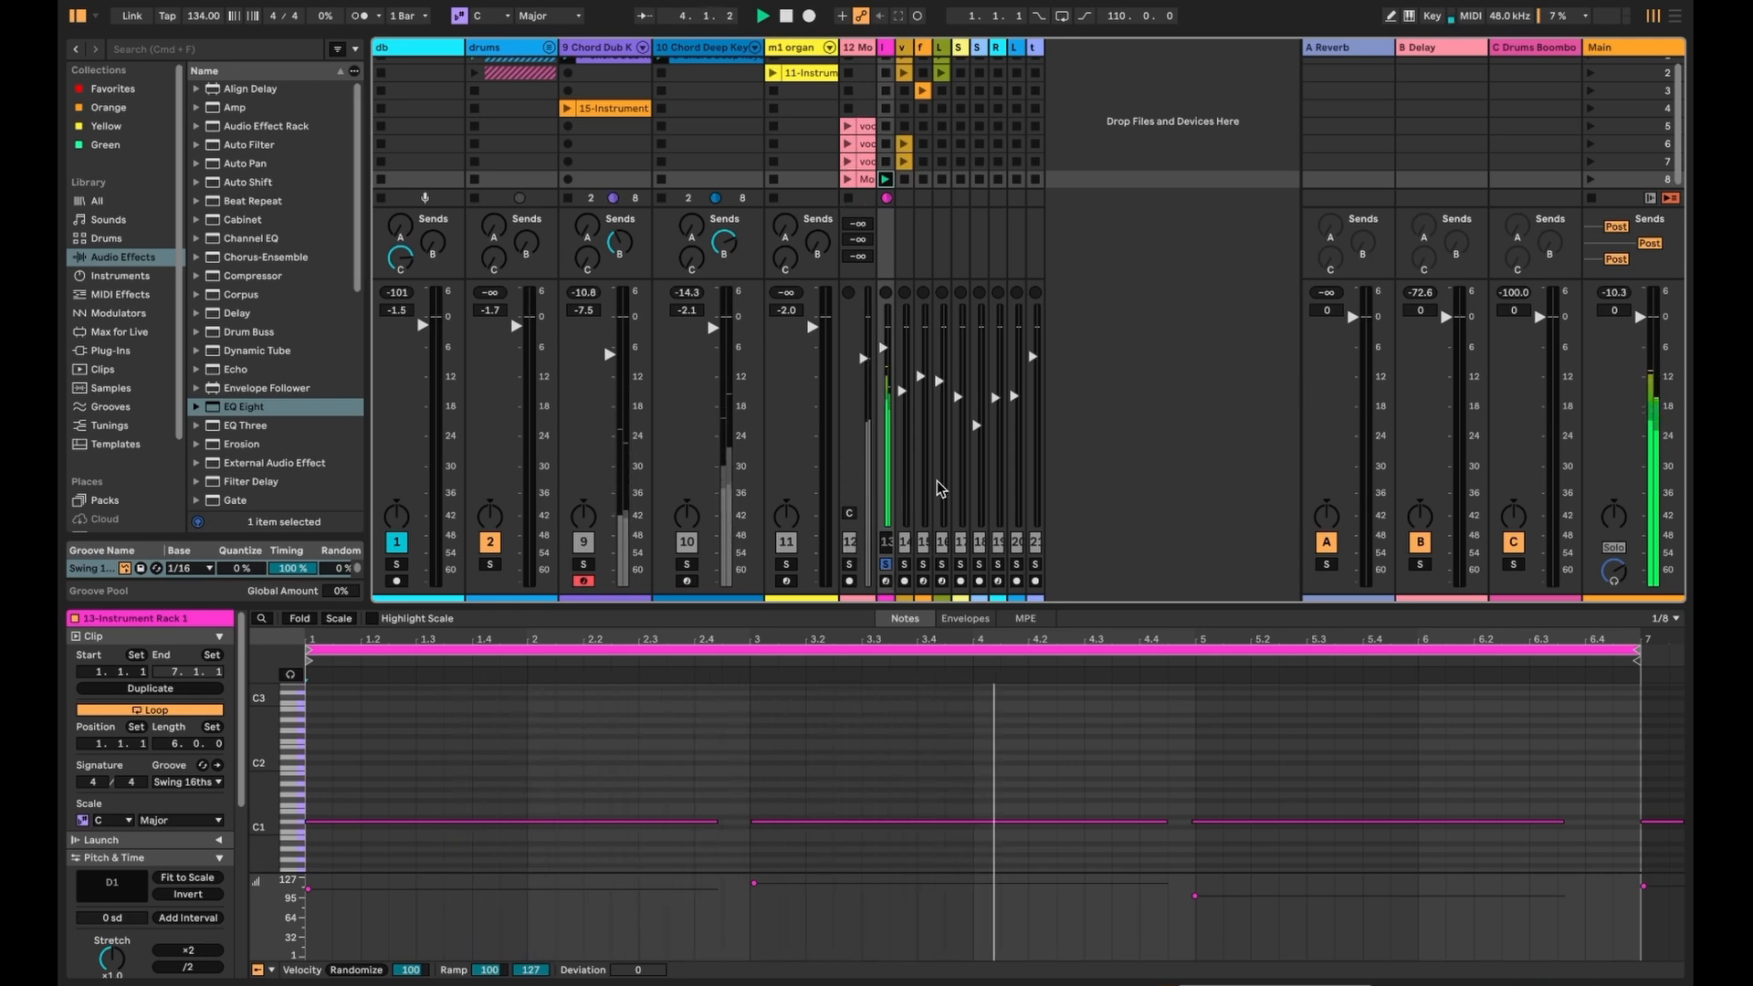
left_click_drag(891, 38, 911, 38)
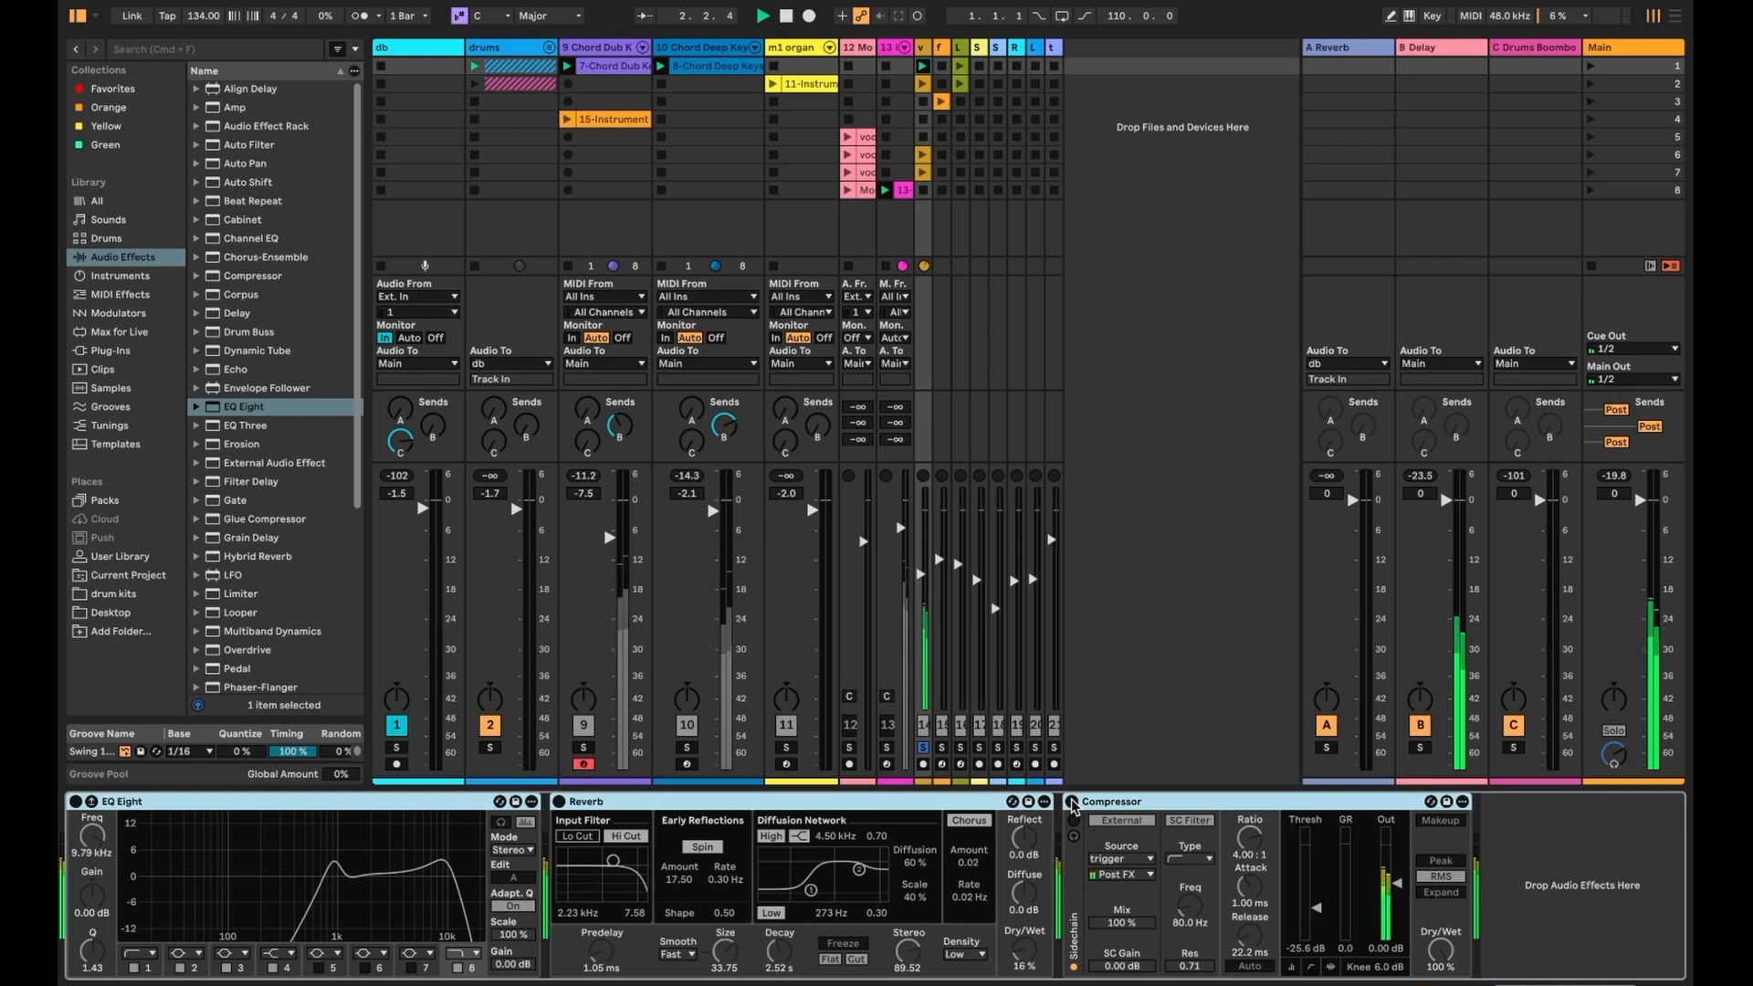
- Re-enable track 13's Compressor, unsolo vox chop, raise it to about -14 and launch its scene 2 clip
left_click(1072, 803)
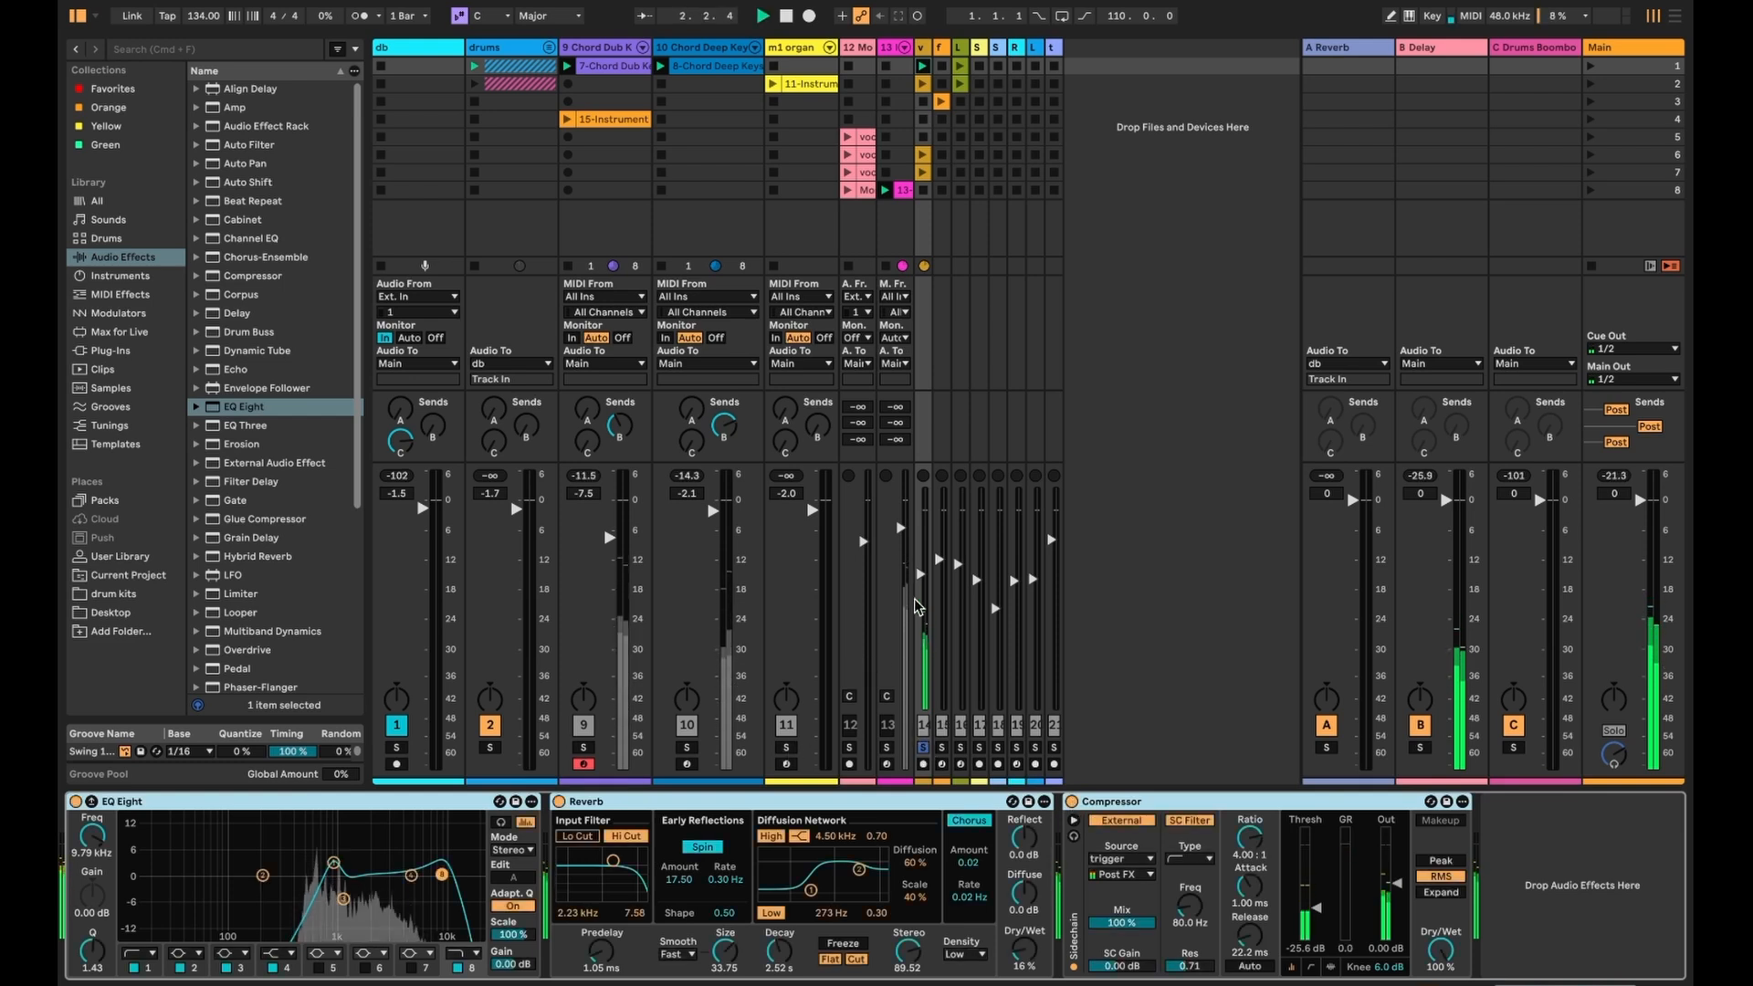
left_click_drag(932, 47, 971, 47)
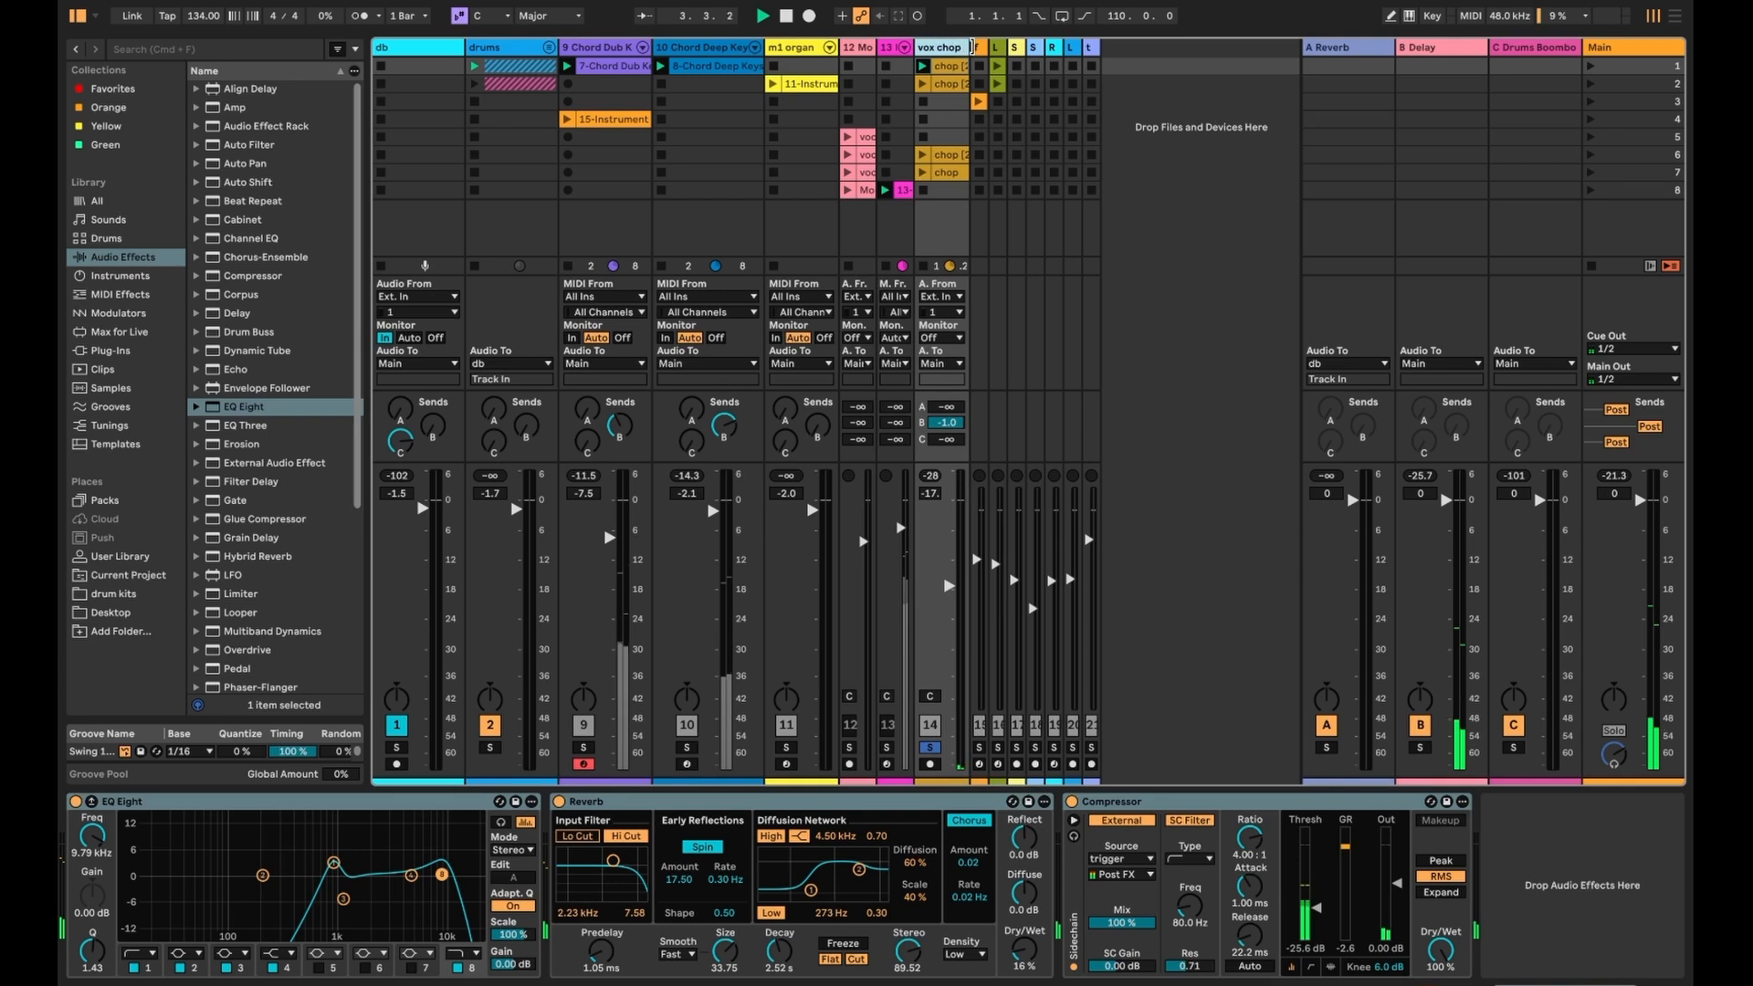
left_click(929, 748)
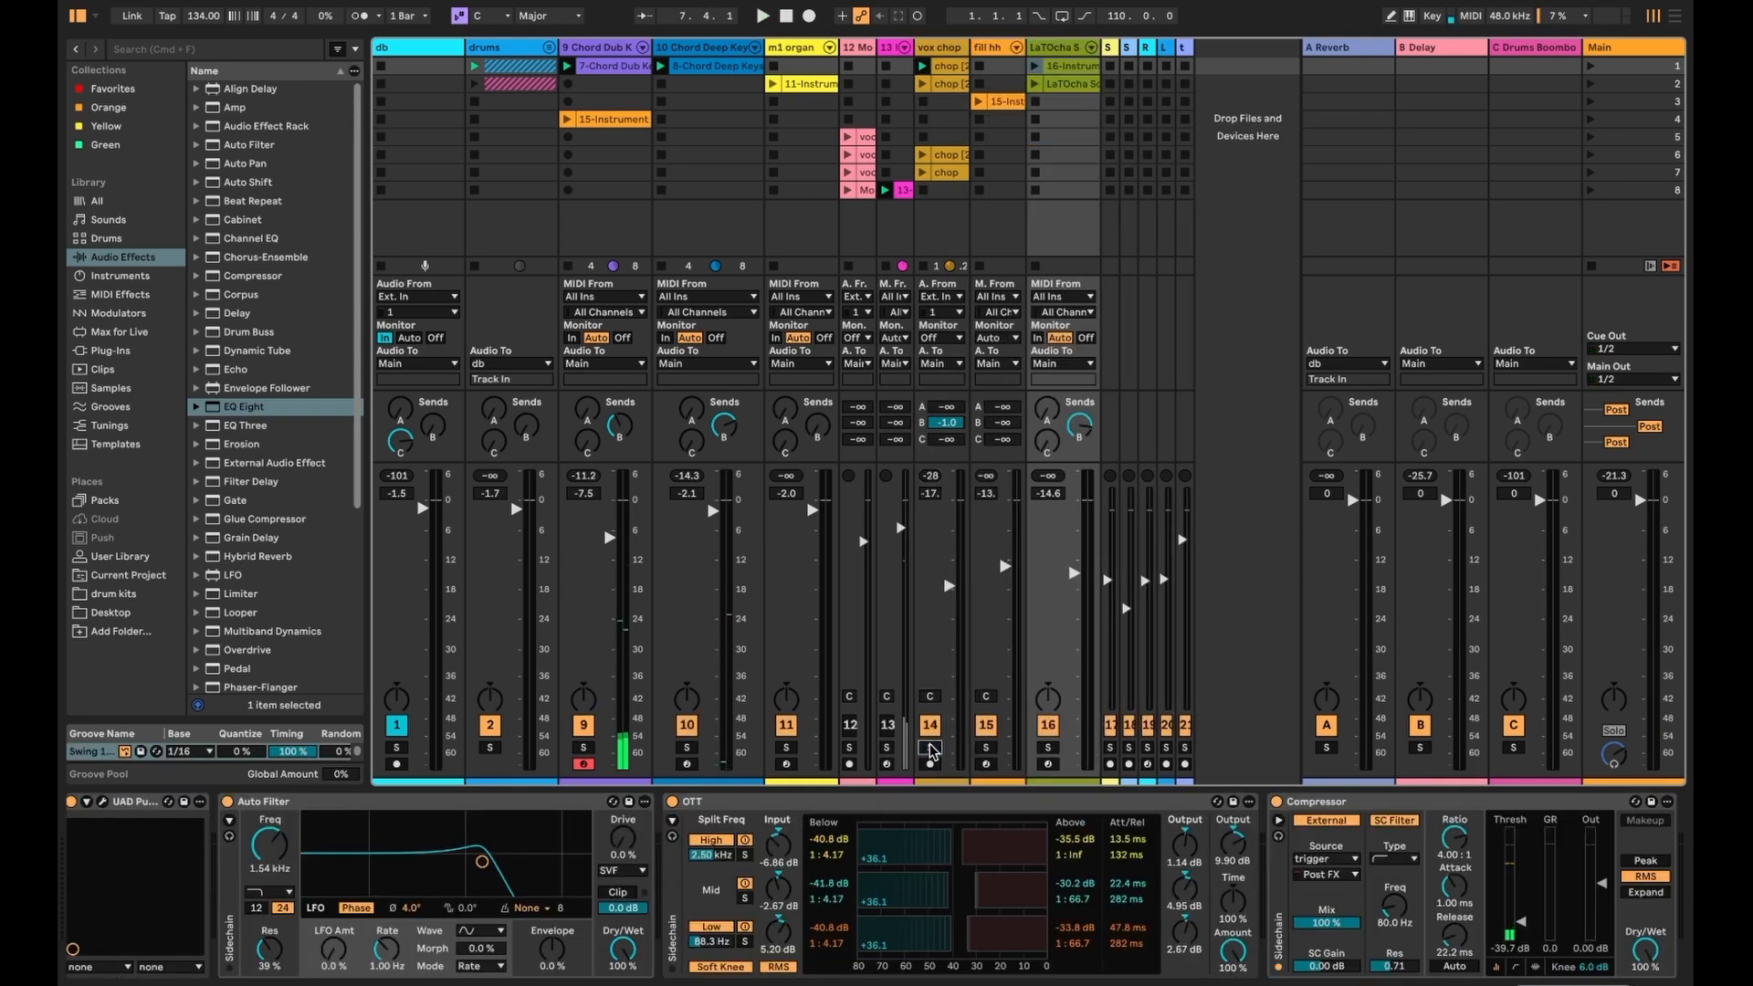
key("space")
left_click_drag(950, 587, 949, 572)
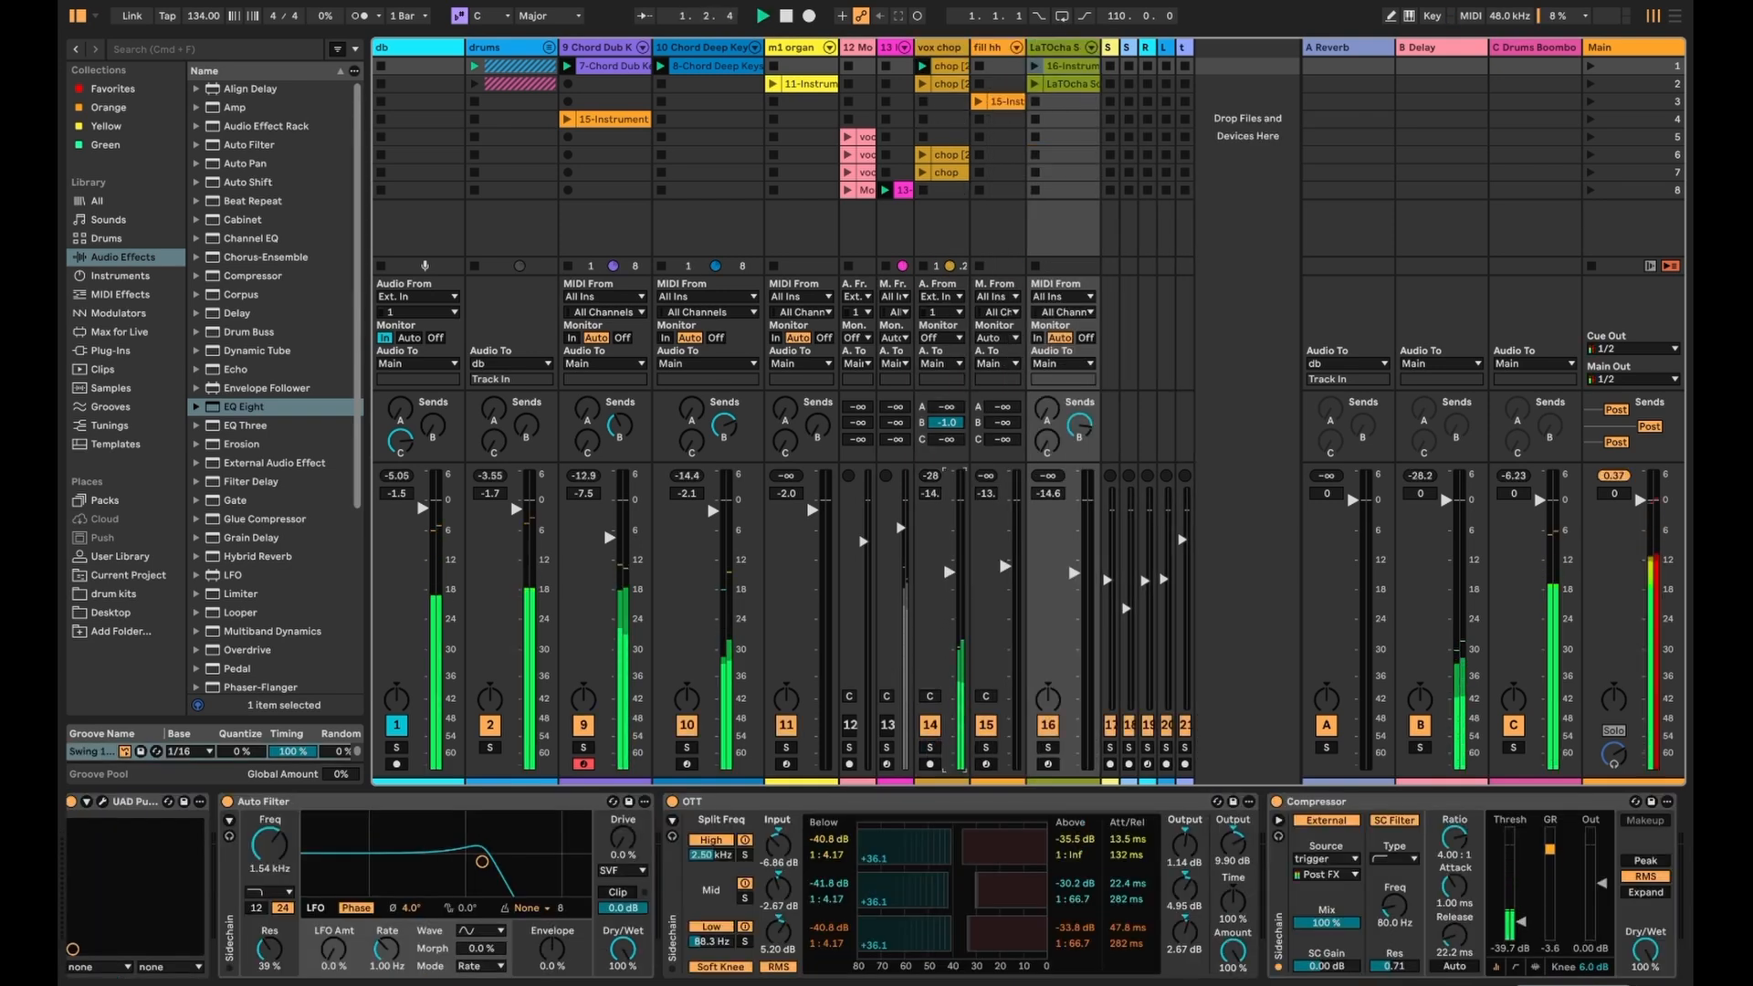
left_click(923, 84)
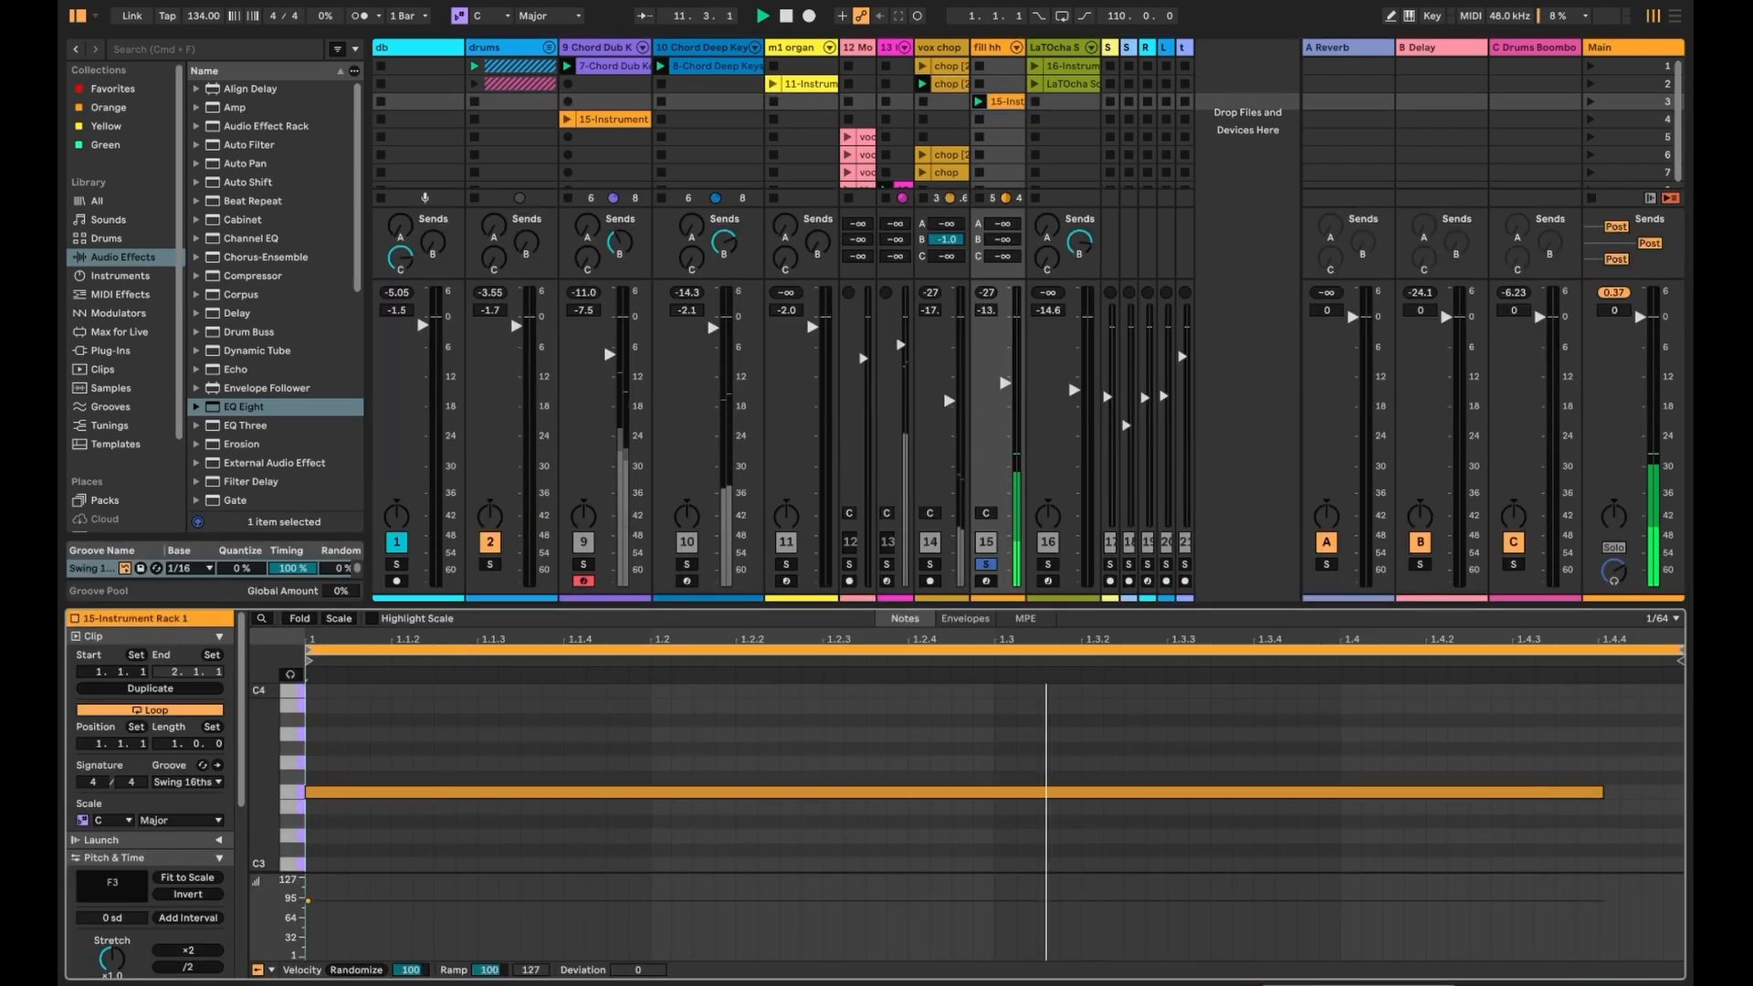
- Unsolo the fill hh track and play the song from the beginning
key("shift+Tab")
left_click(993, 747)
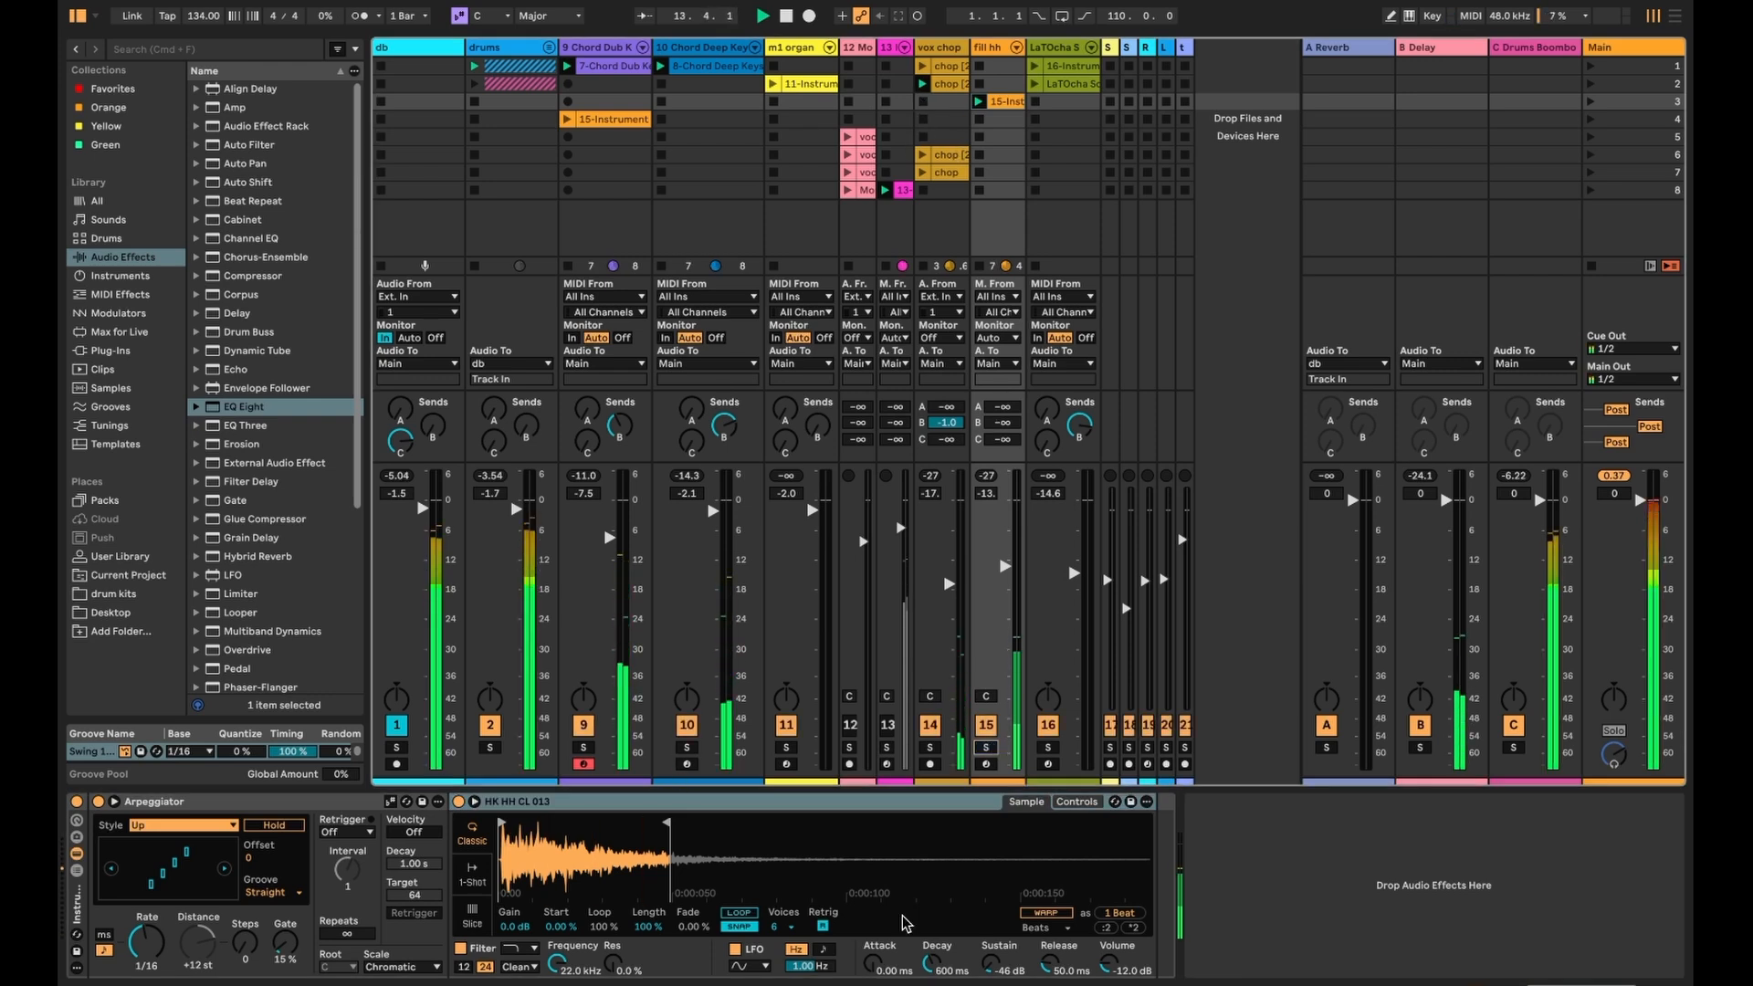
key("shift+Tab")
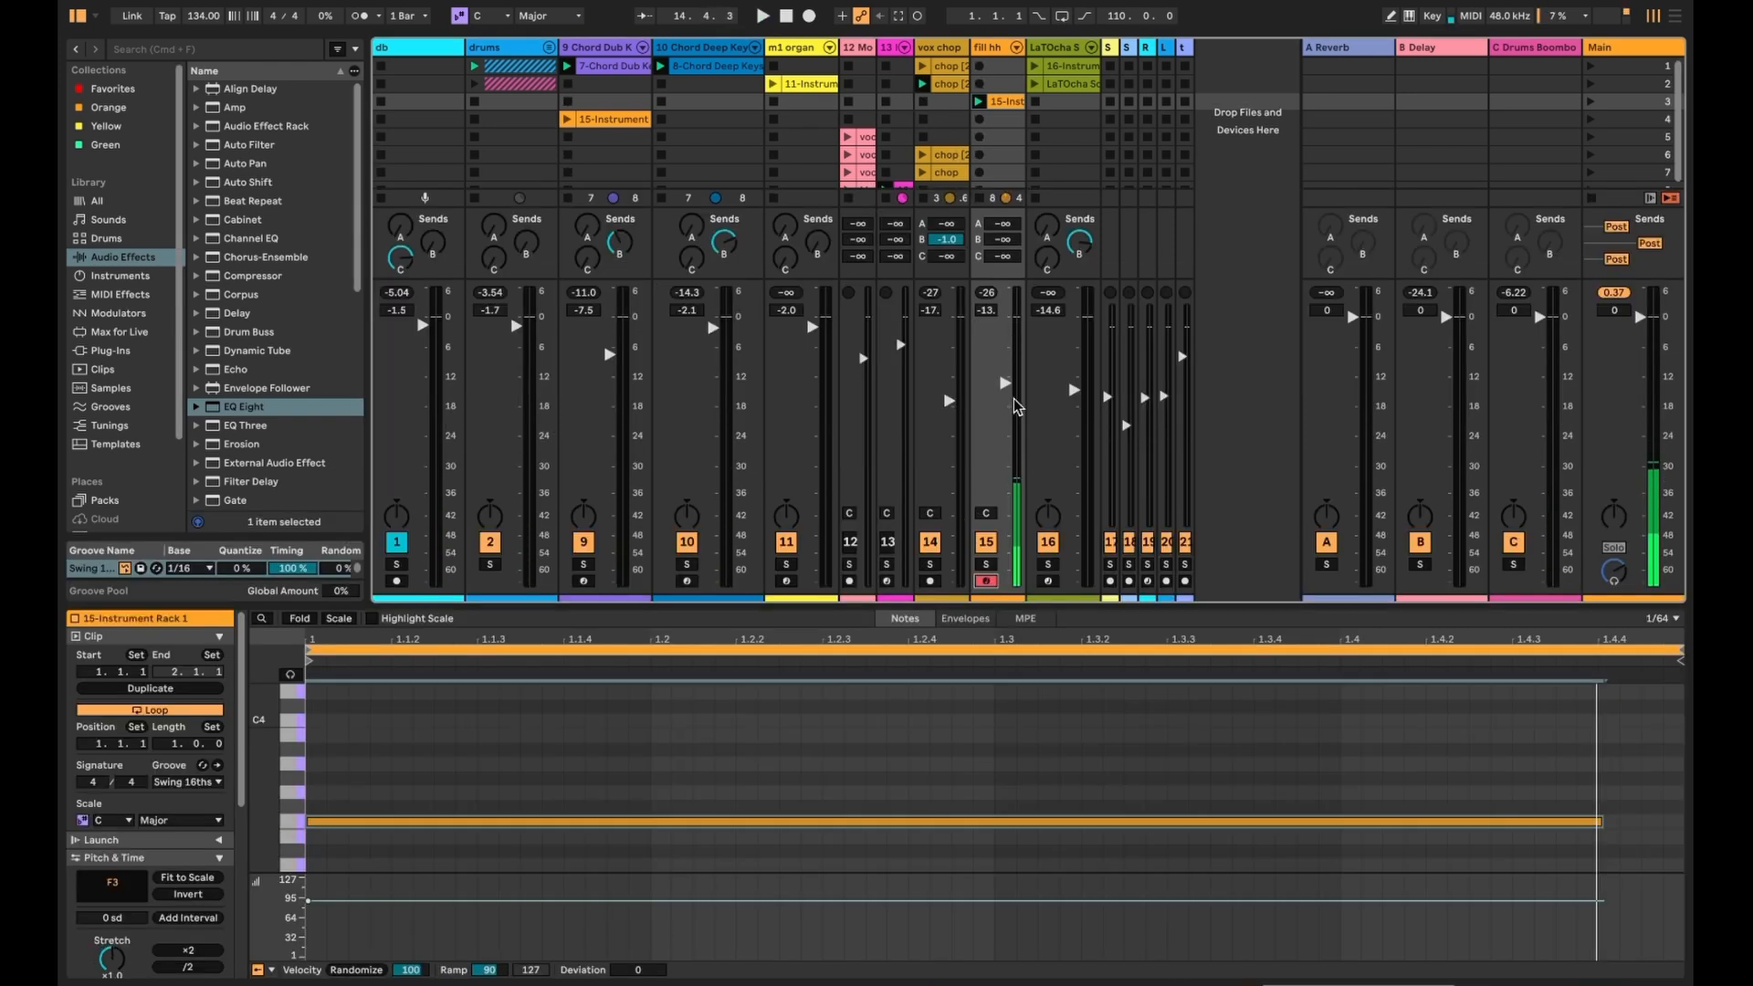
key("shift+Tab")
key("space")
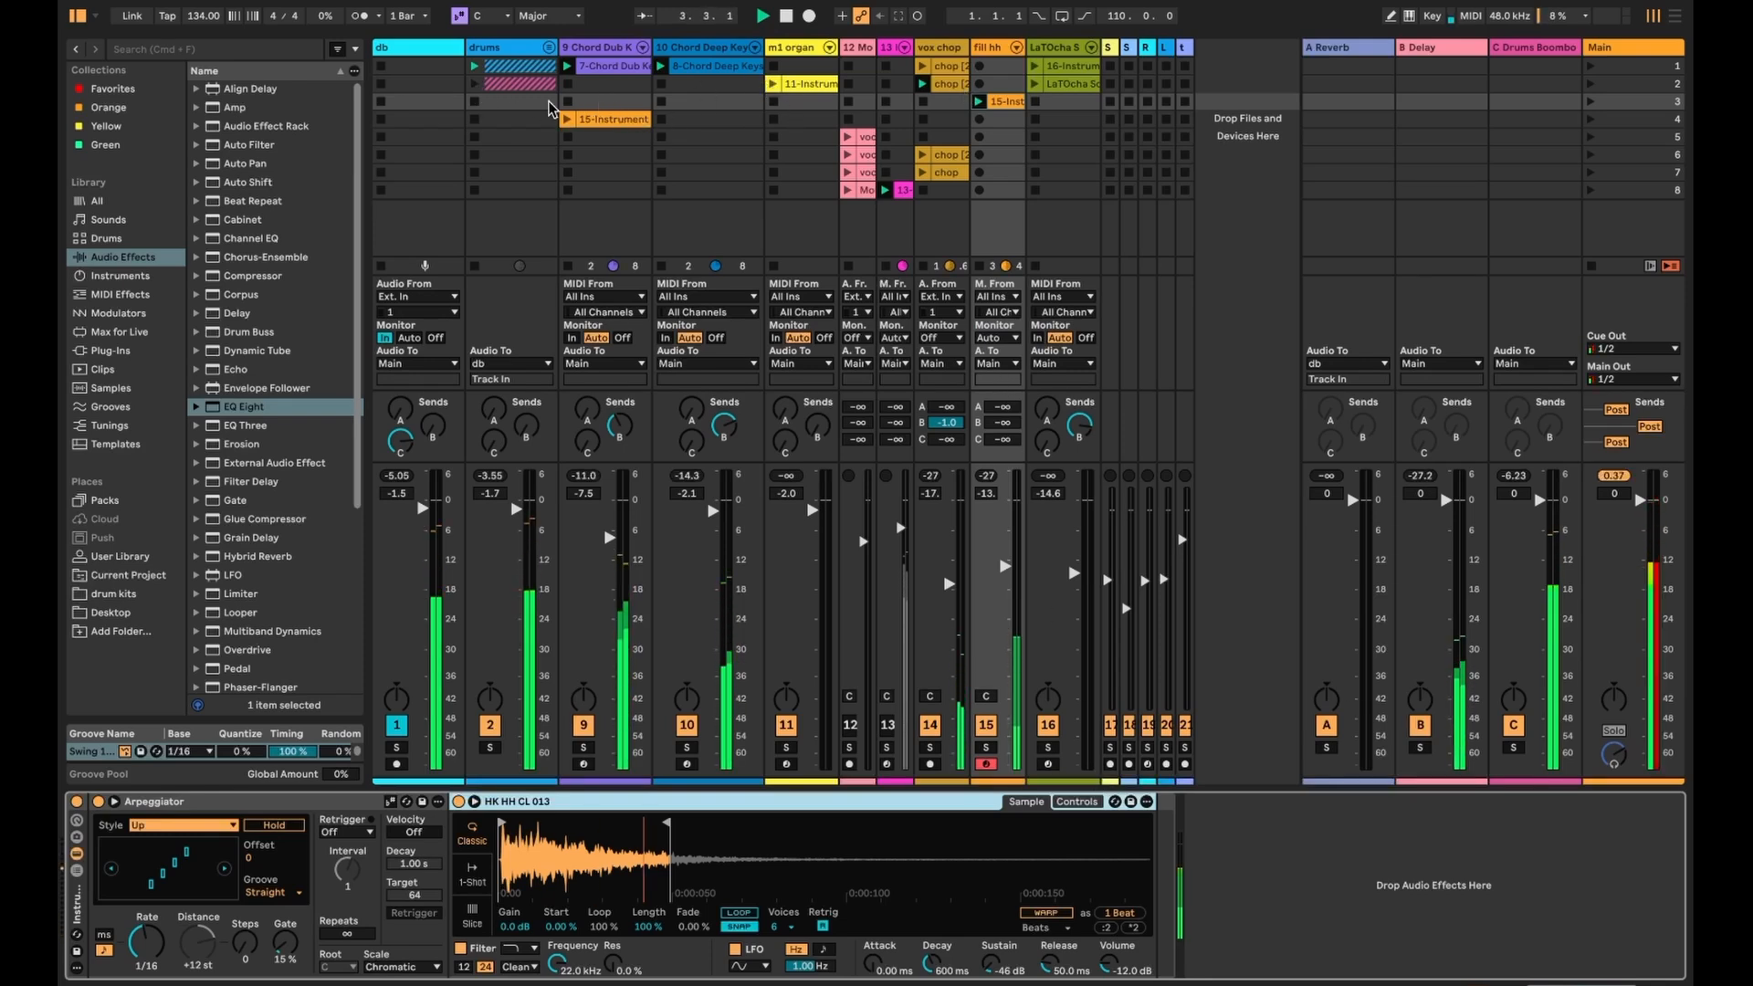
- Unfold and refold the drums group, then launch the 15-Instrument clip on track 9
left_click(549, 47)
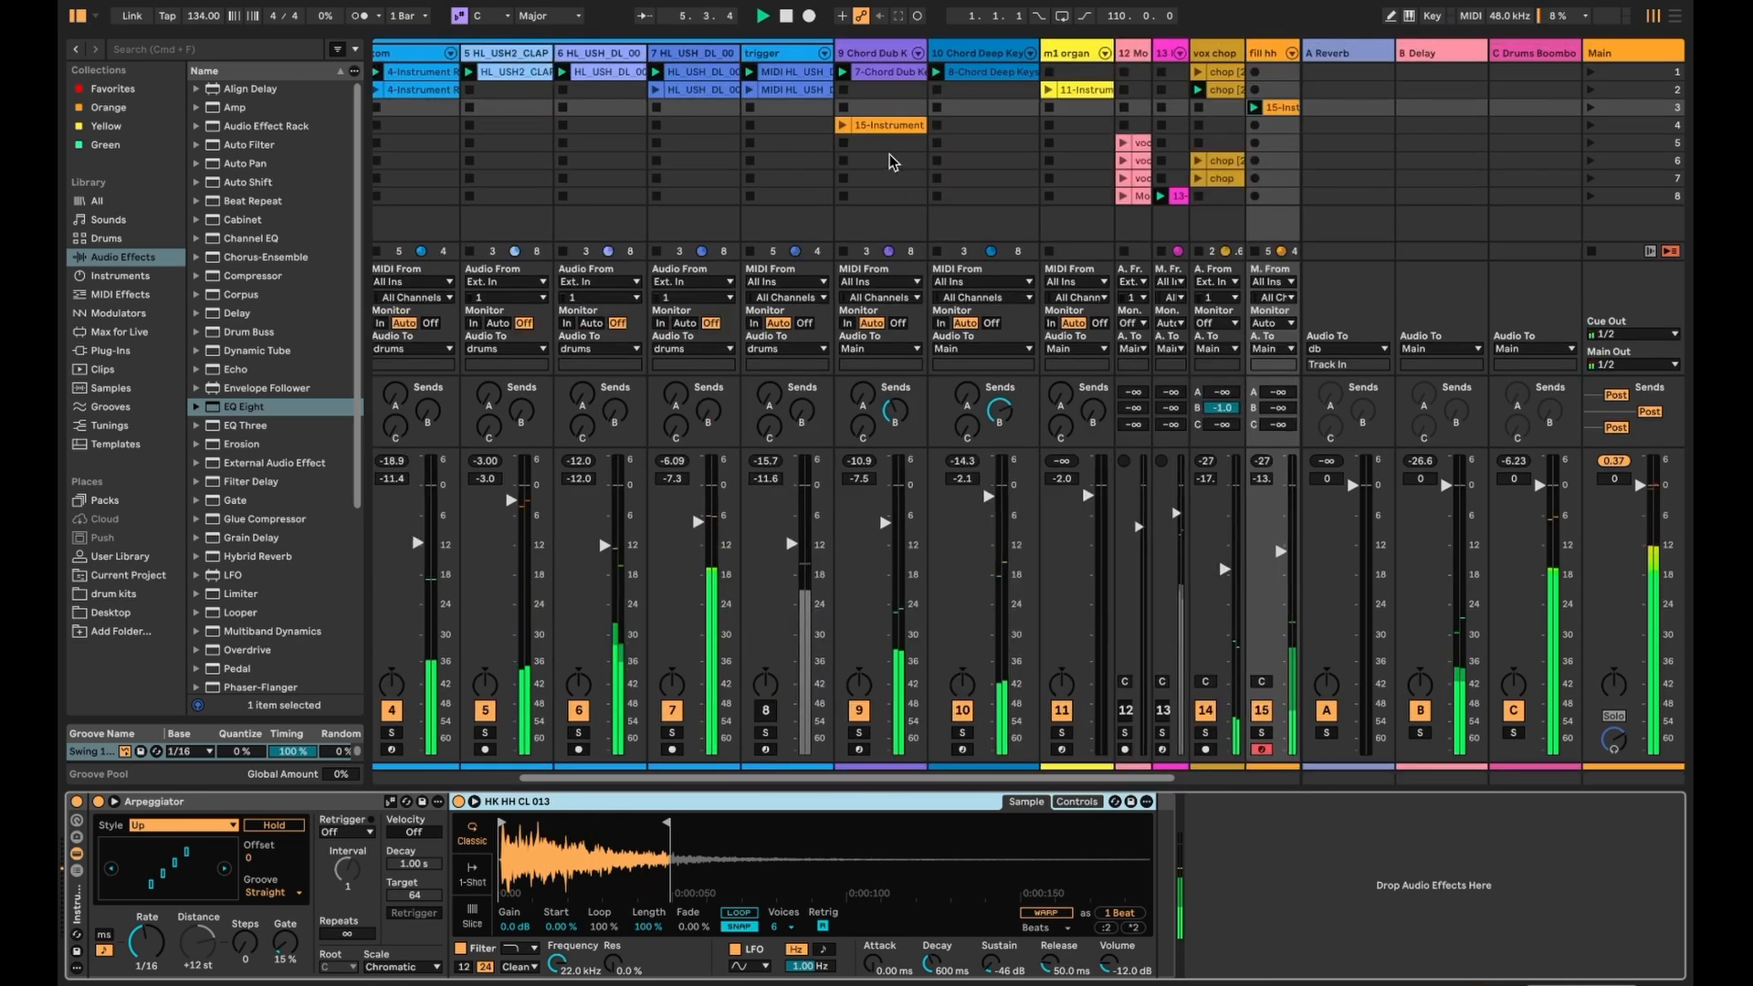
scroll(893, 163, "left", 5)
left_click(549, 53)
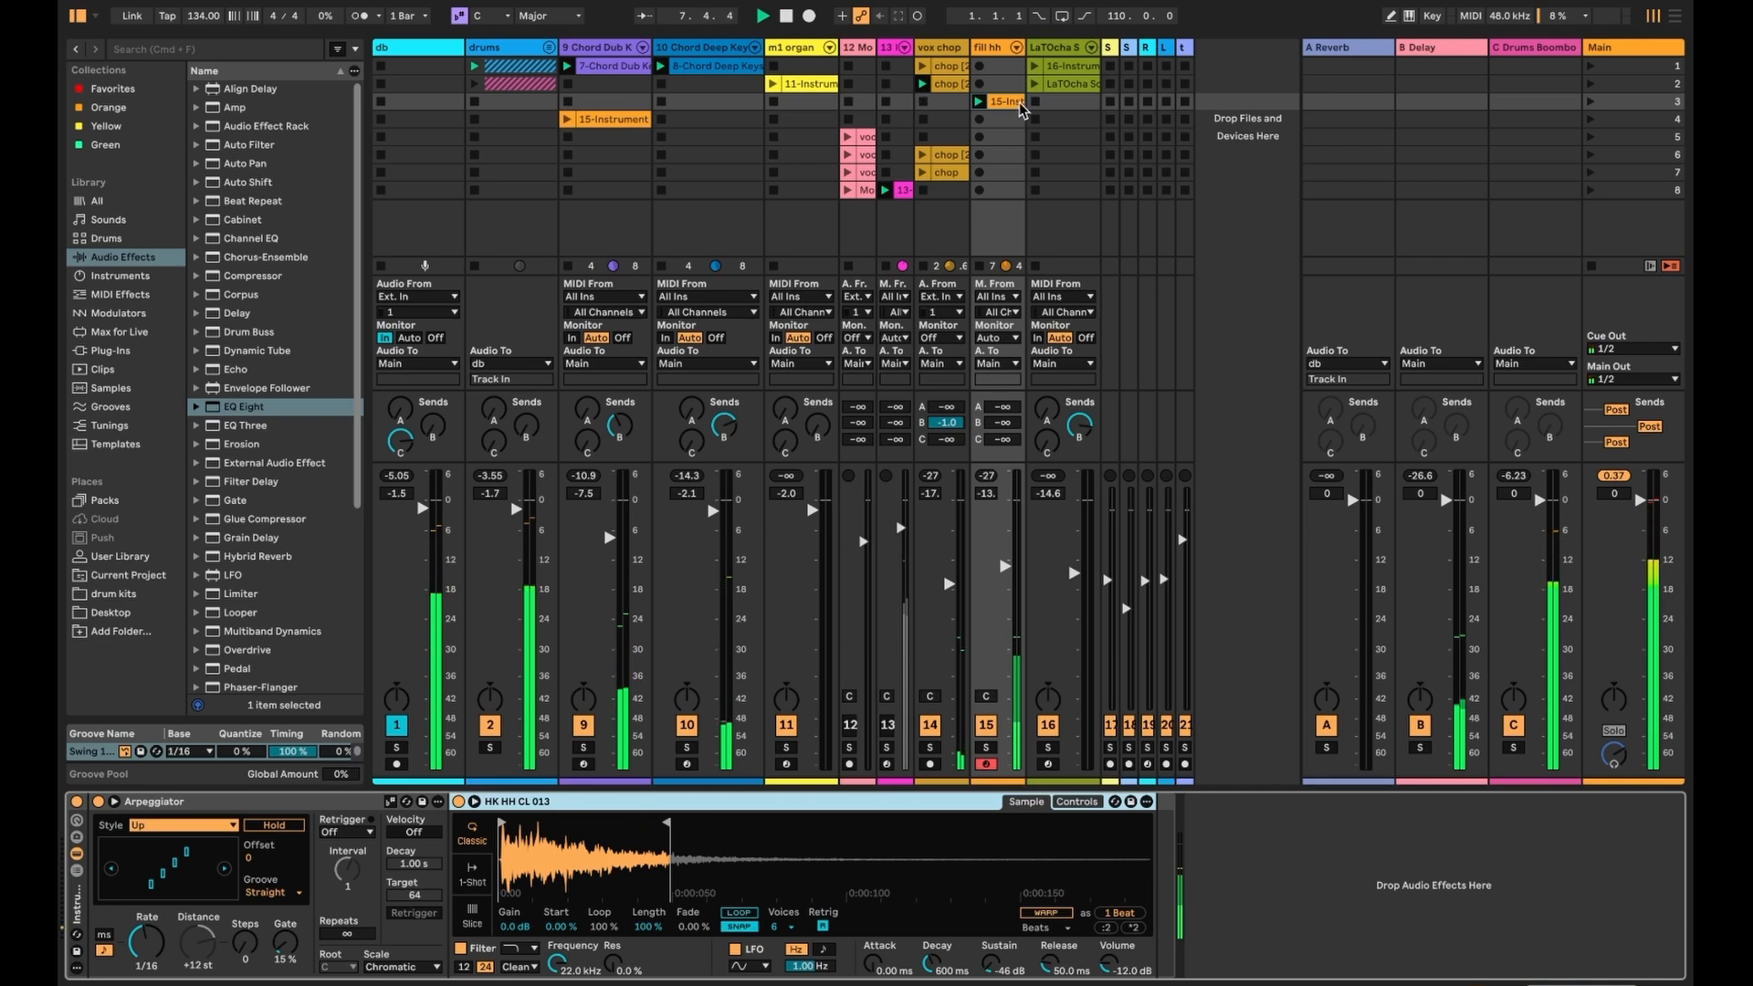
left_click(568, 119)
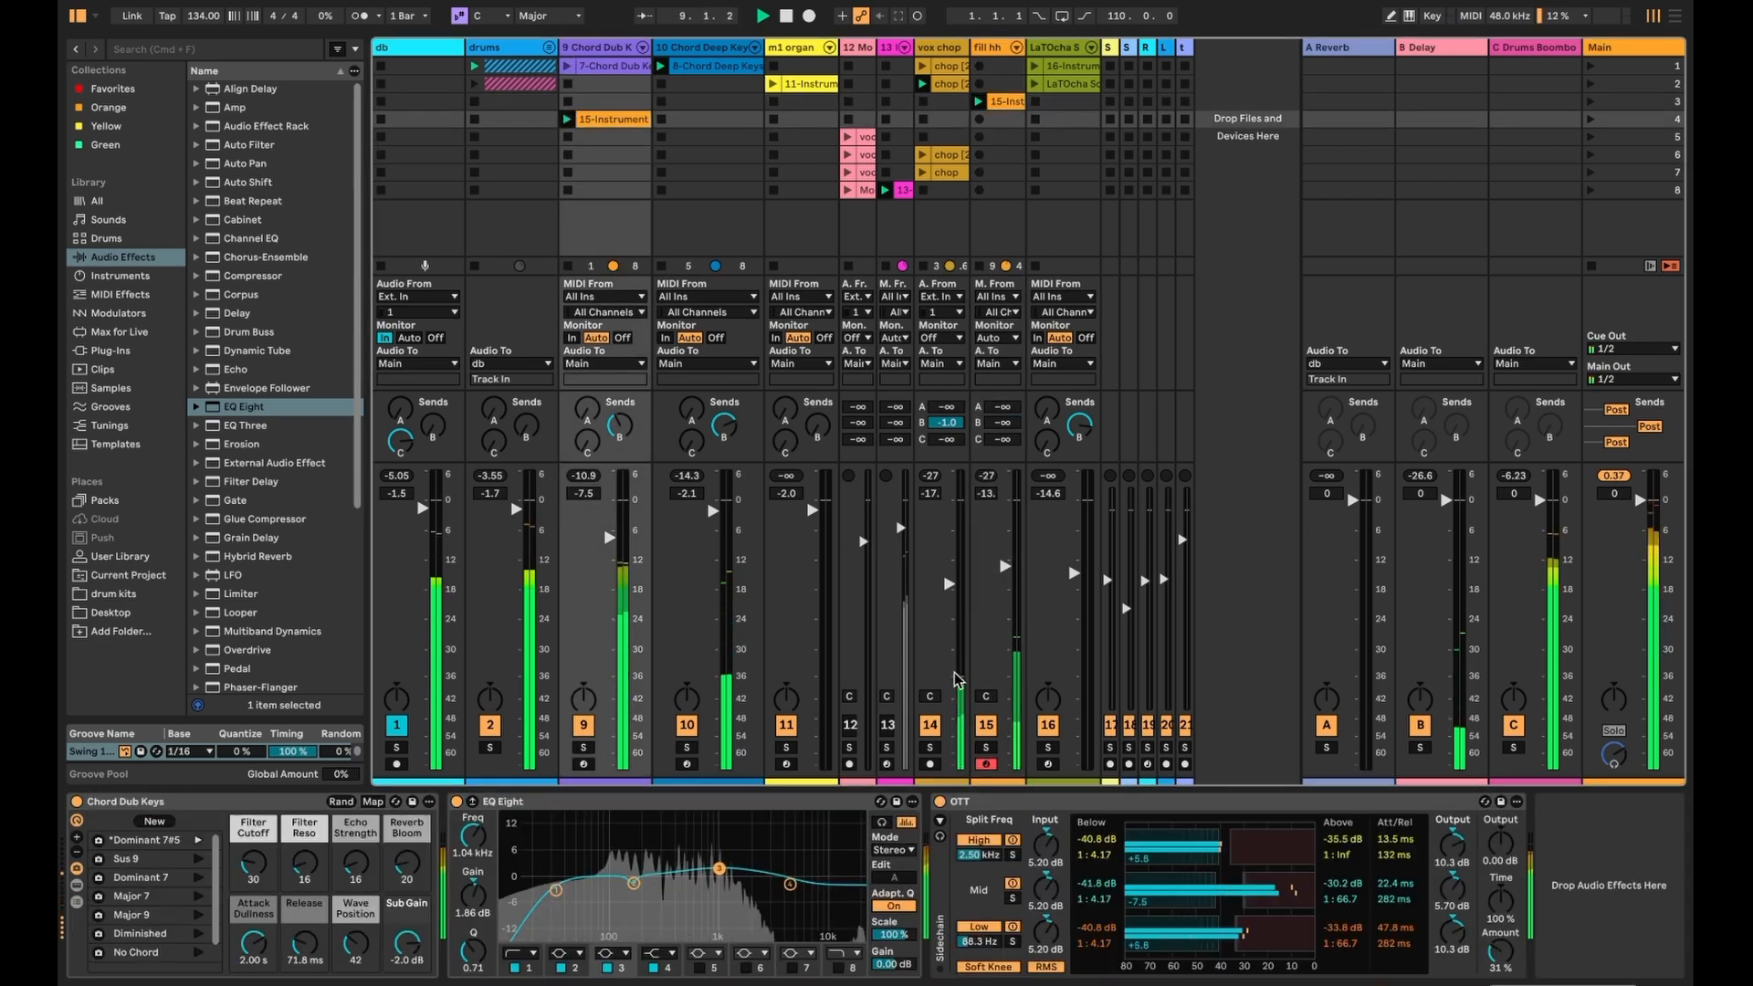
- Inspect the 15-Instrument clip's notes, then launch the m1 organ and 7-Chord Dub Keys clips
left_click(1247, 979)
left_click(614, 119)
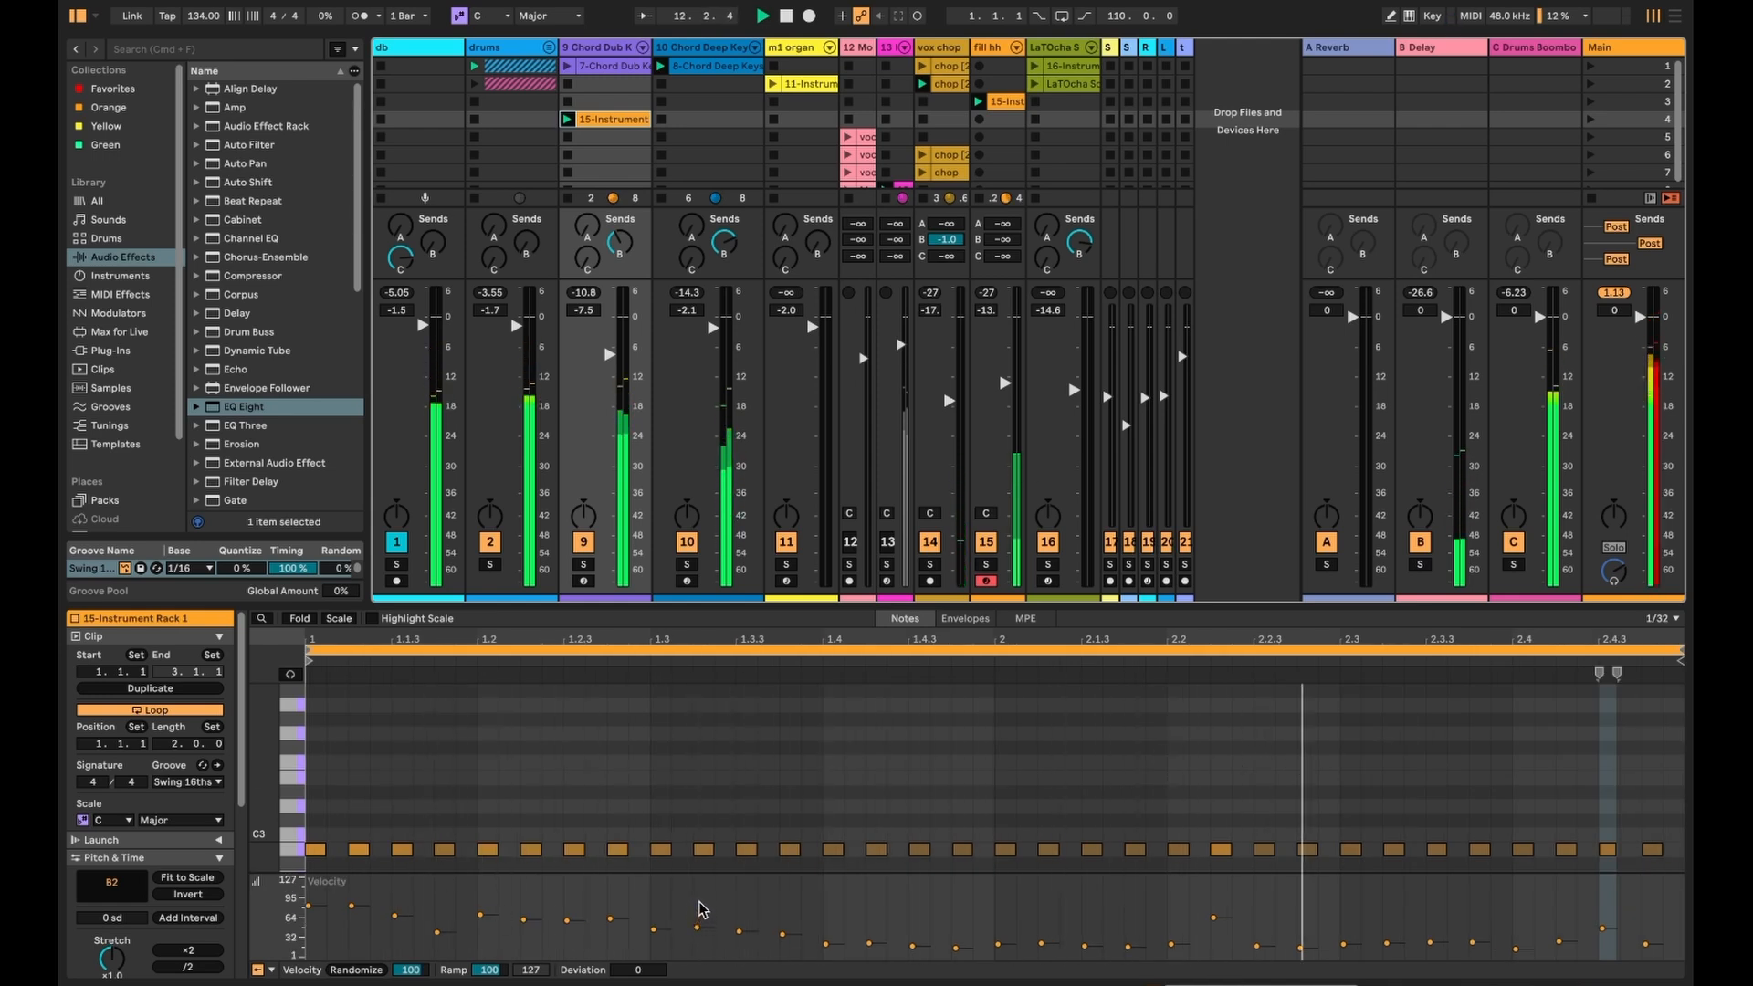
key("shift+Tab")
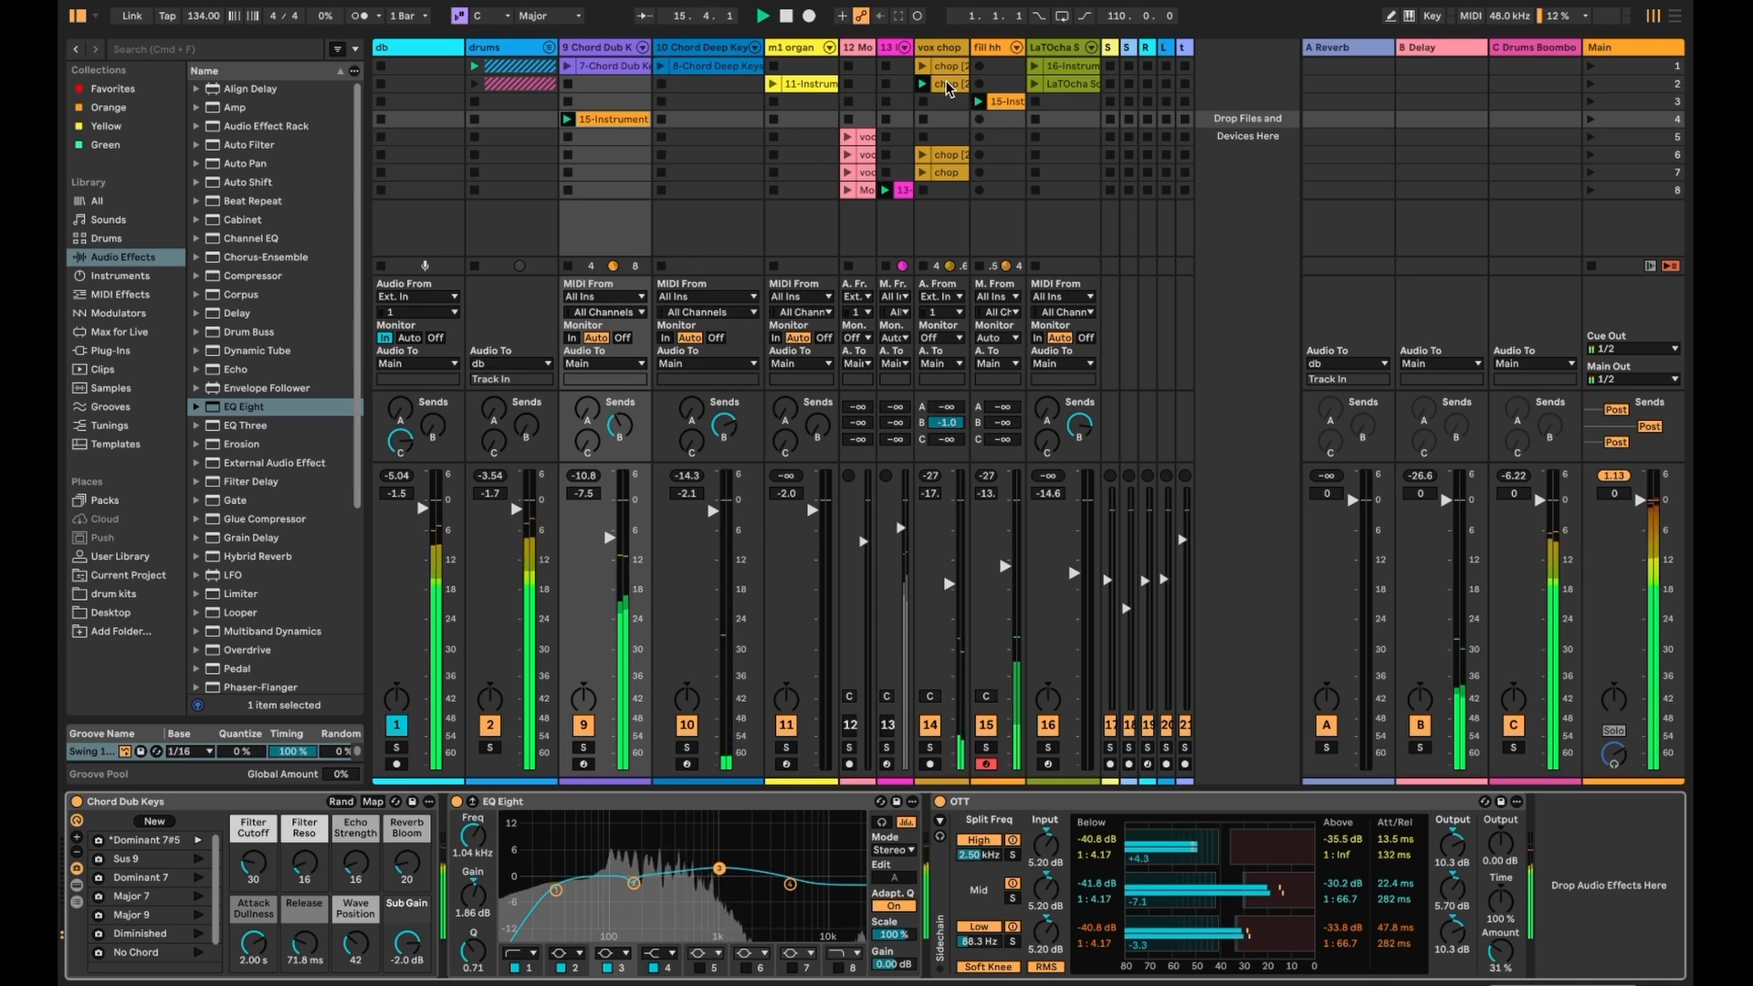
left_click(771, 84)
left_click(567, 66)
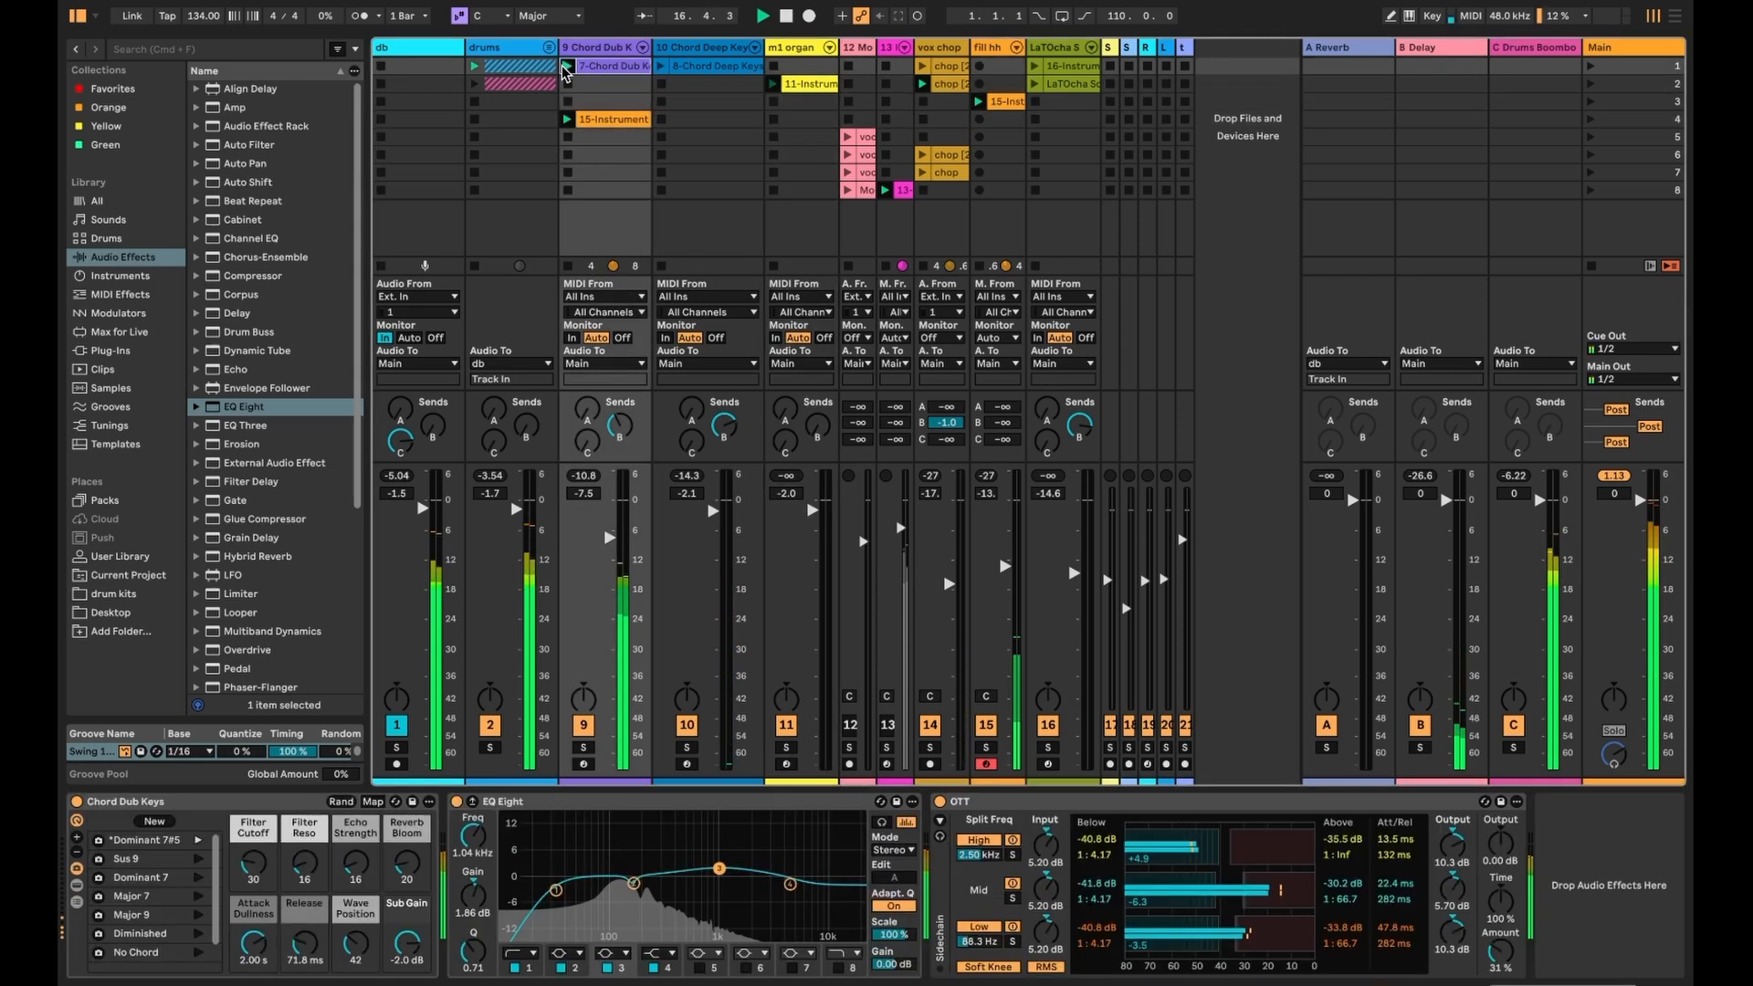
- Solo the m1 organ, compare it with Overdrive and Echo bypassed and back on, then unsolo
left_click(796, 49)
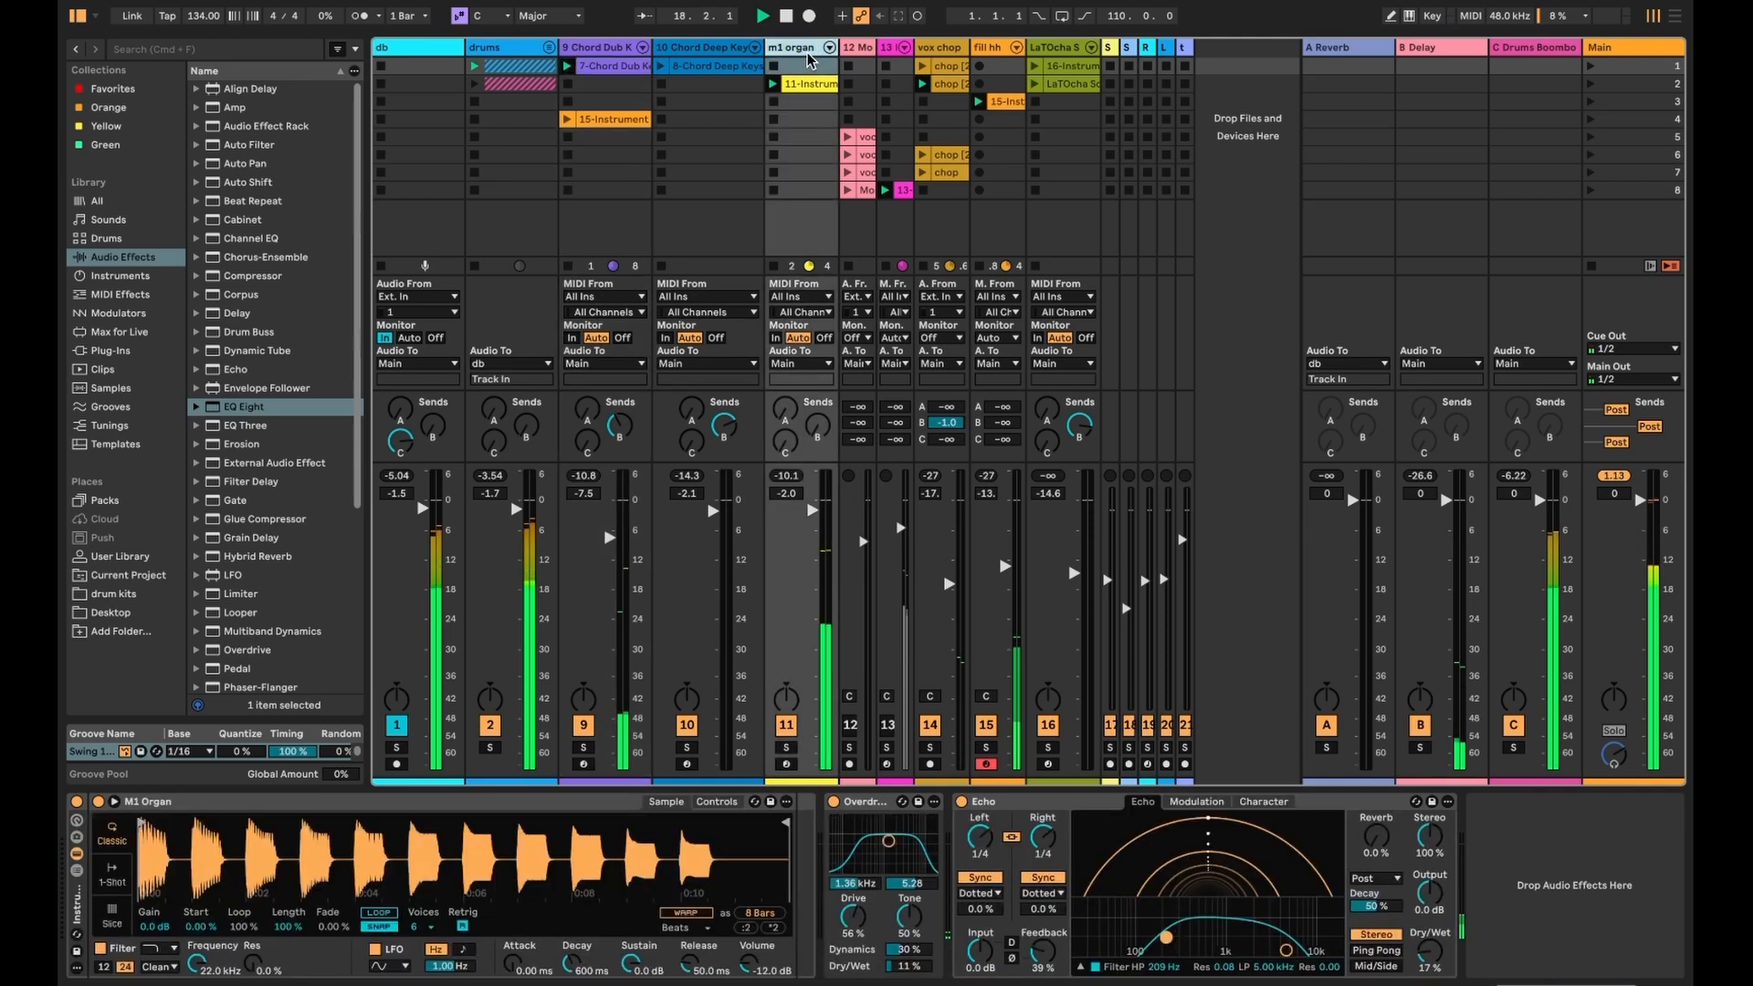
left_click(995, 803)
left_click(890, 803, "shift")
left_click(788, 749)
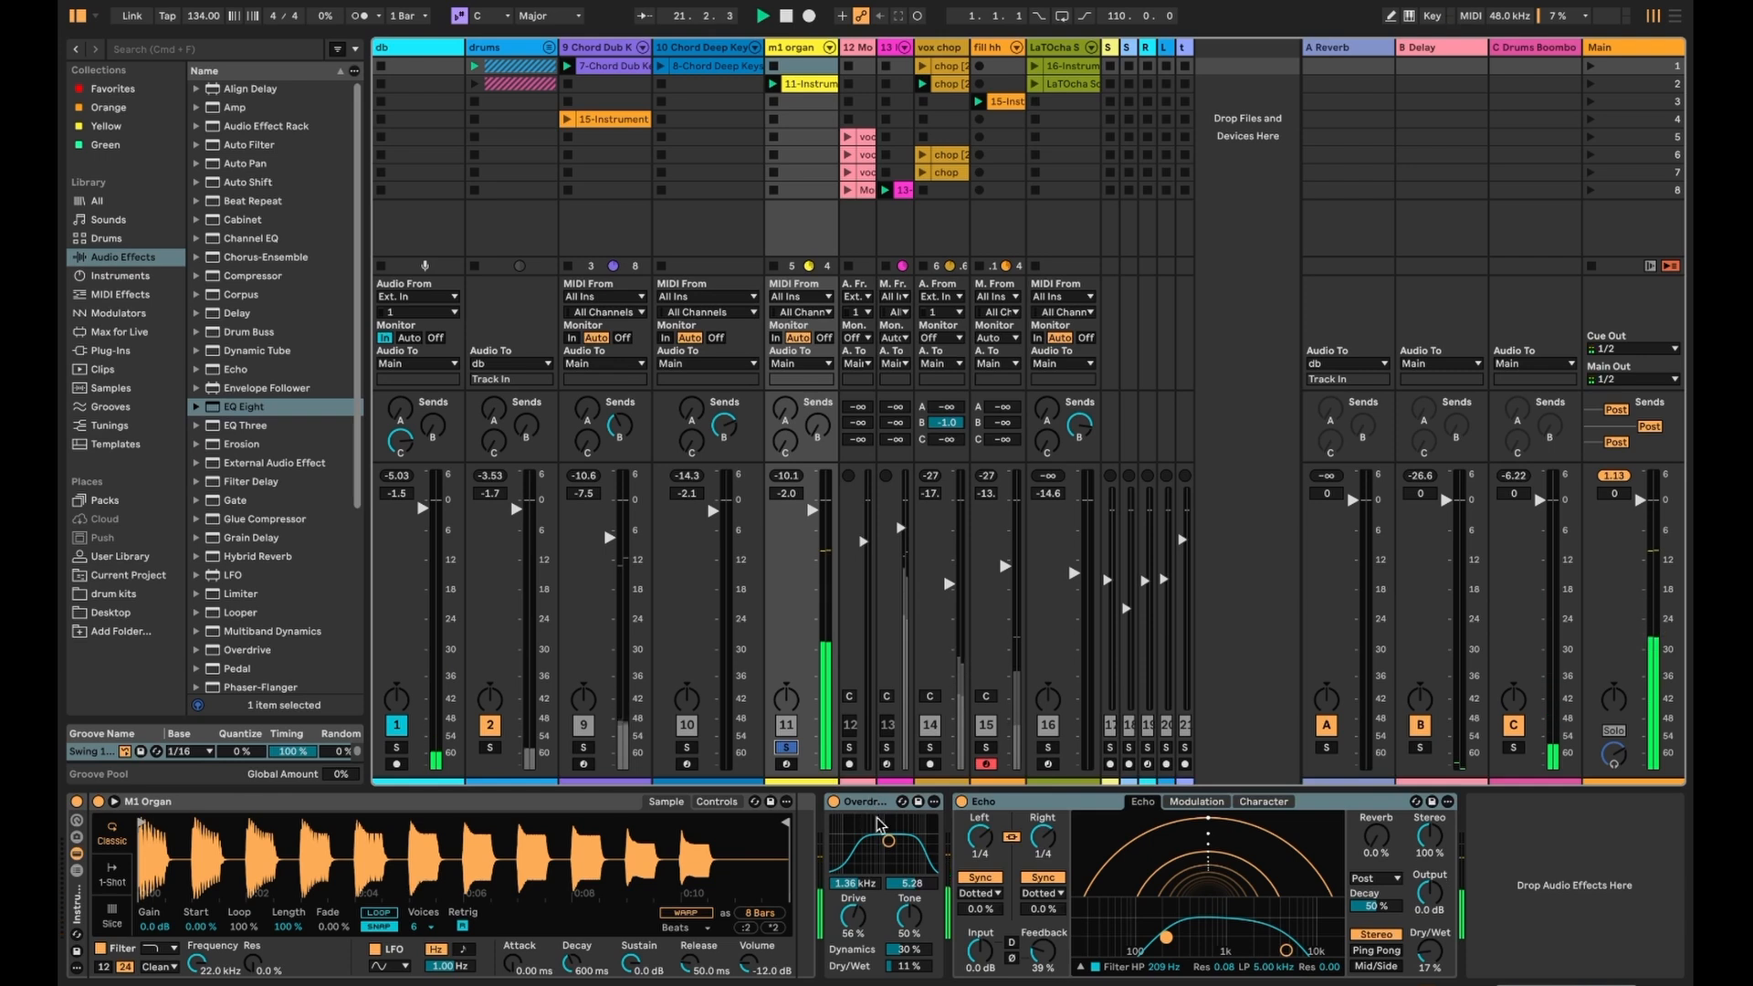
left_click(835, 803)
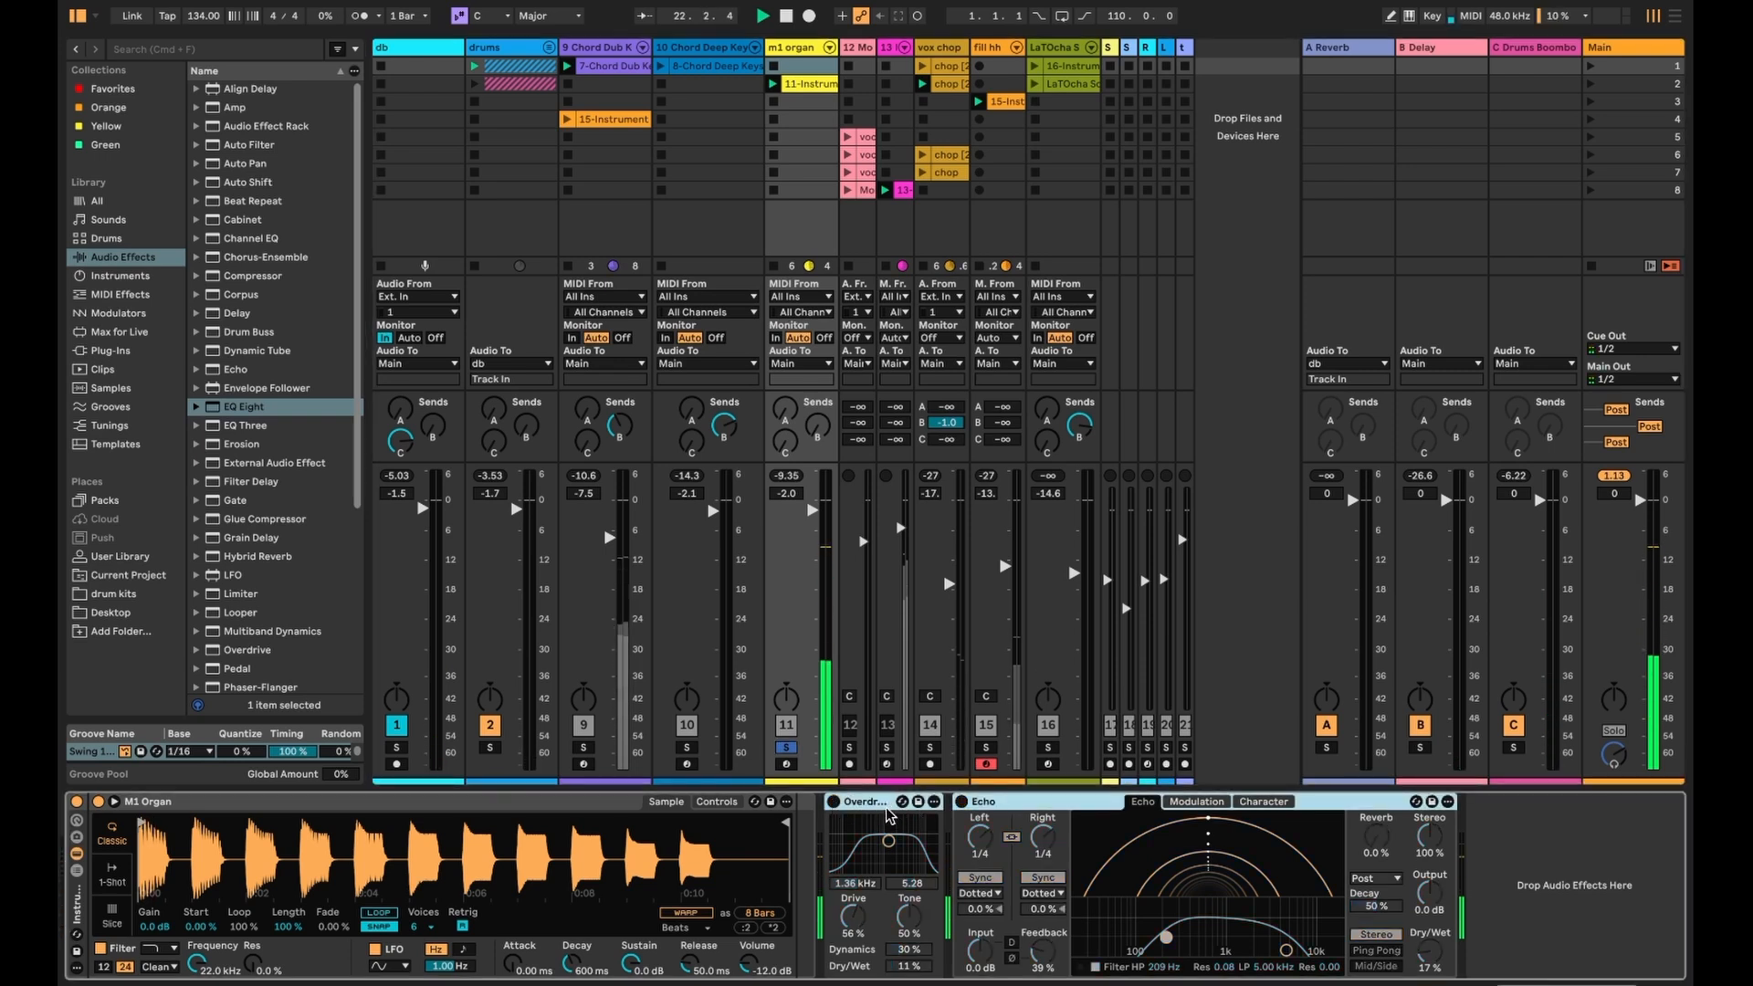
left_click(834, 803)
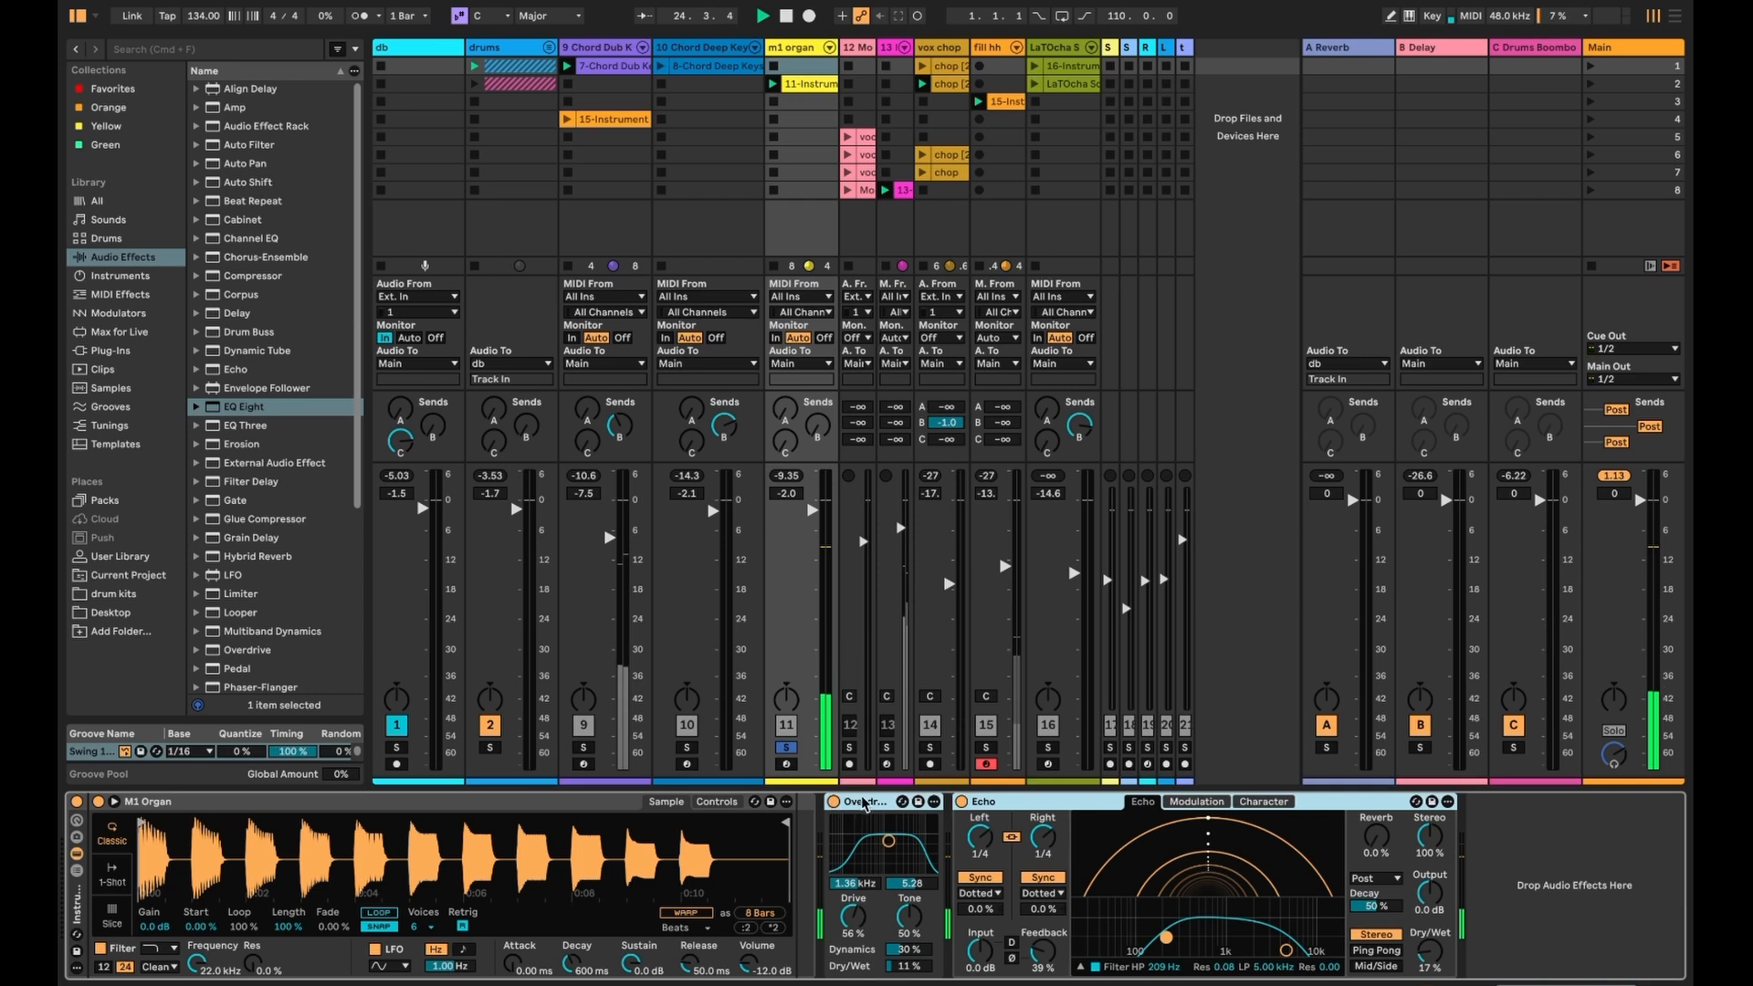
left_click(787, 748)
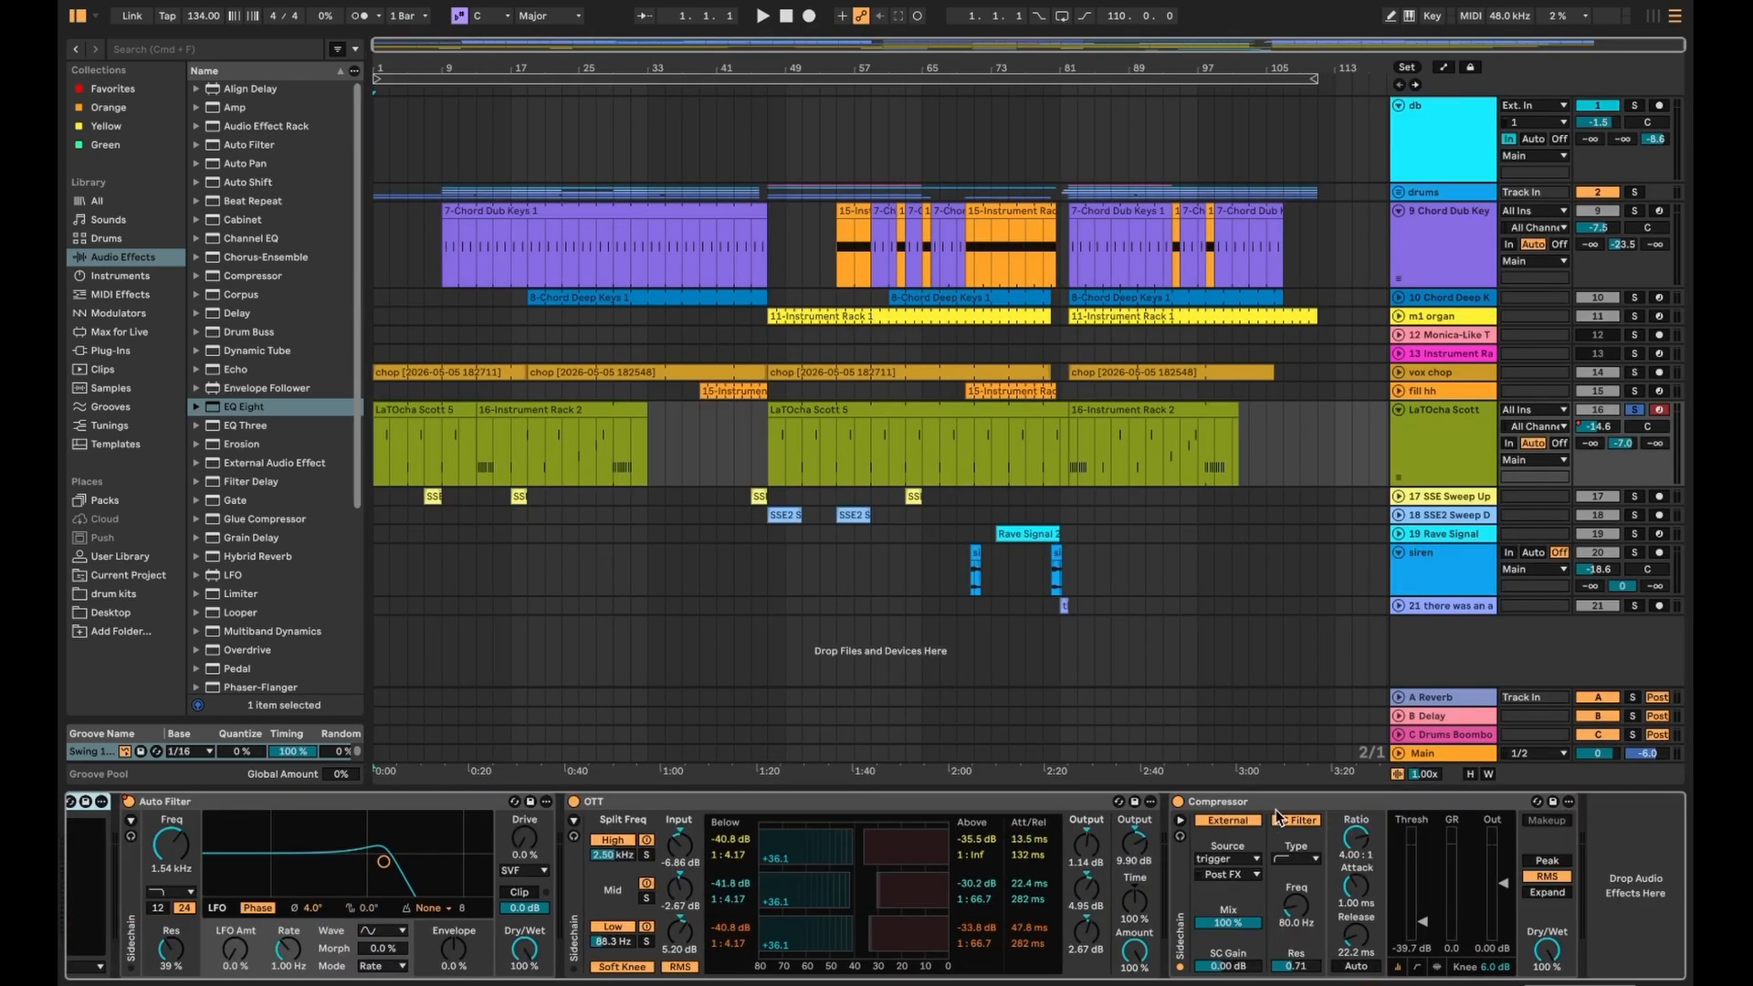
- Switch off the acapella's devices up to the Compressor and start playback
left_click(1200, 804, "shift")
left_click(1178, 803)
key("space")
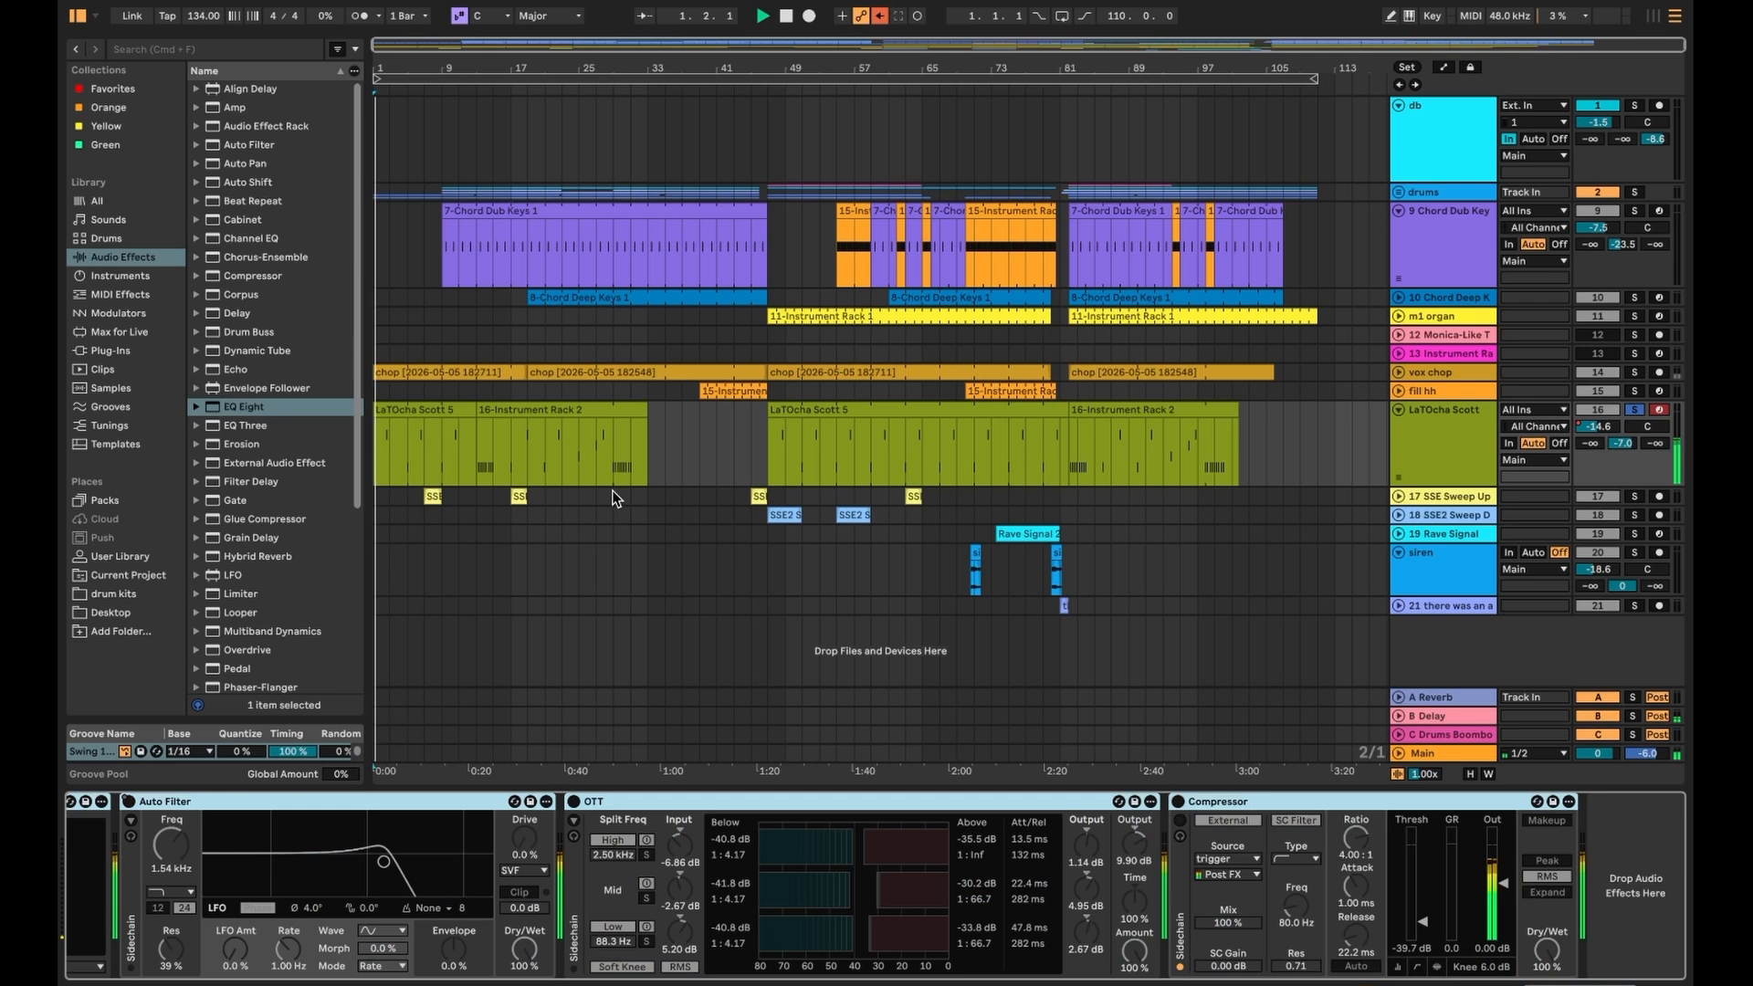
scroll(307, 804, "up", 5)
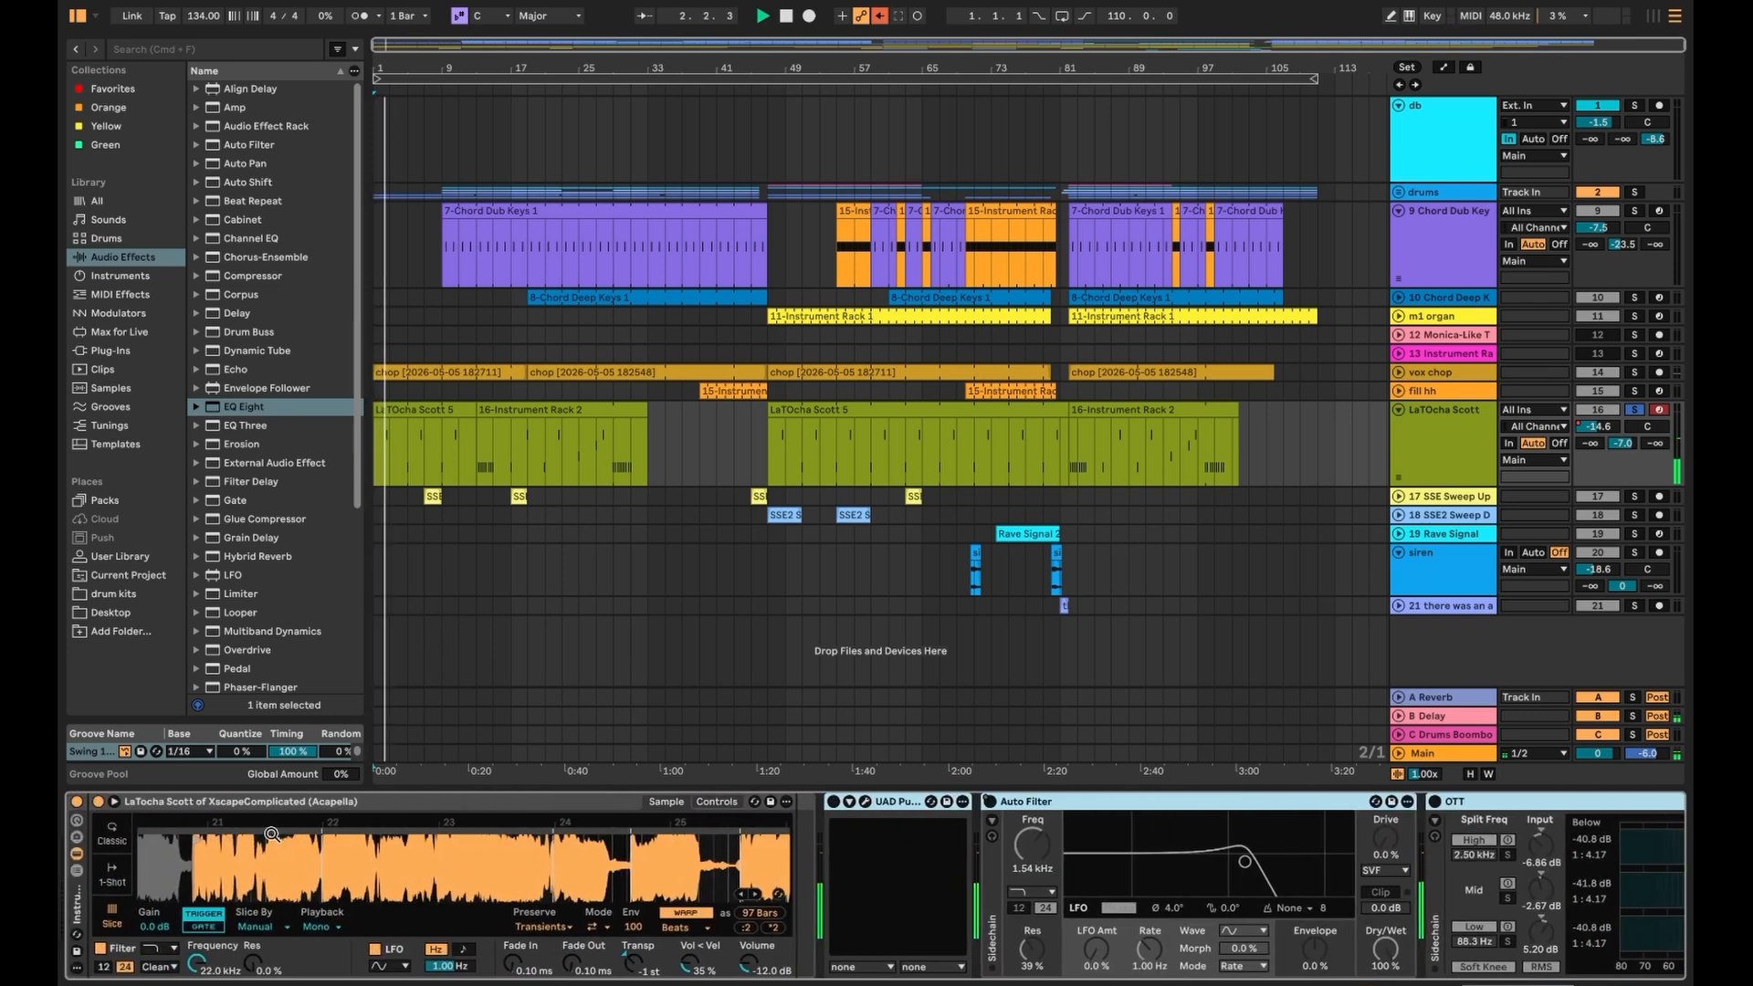
- Try warp off, 0 transpose and a muted second send on the vocal, undo them, then enable the UAD plugin
left_click(692, 911)
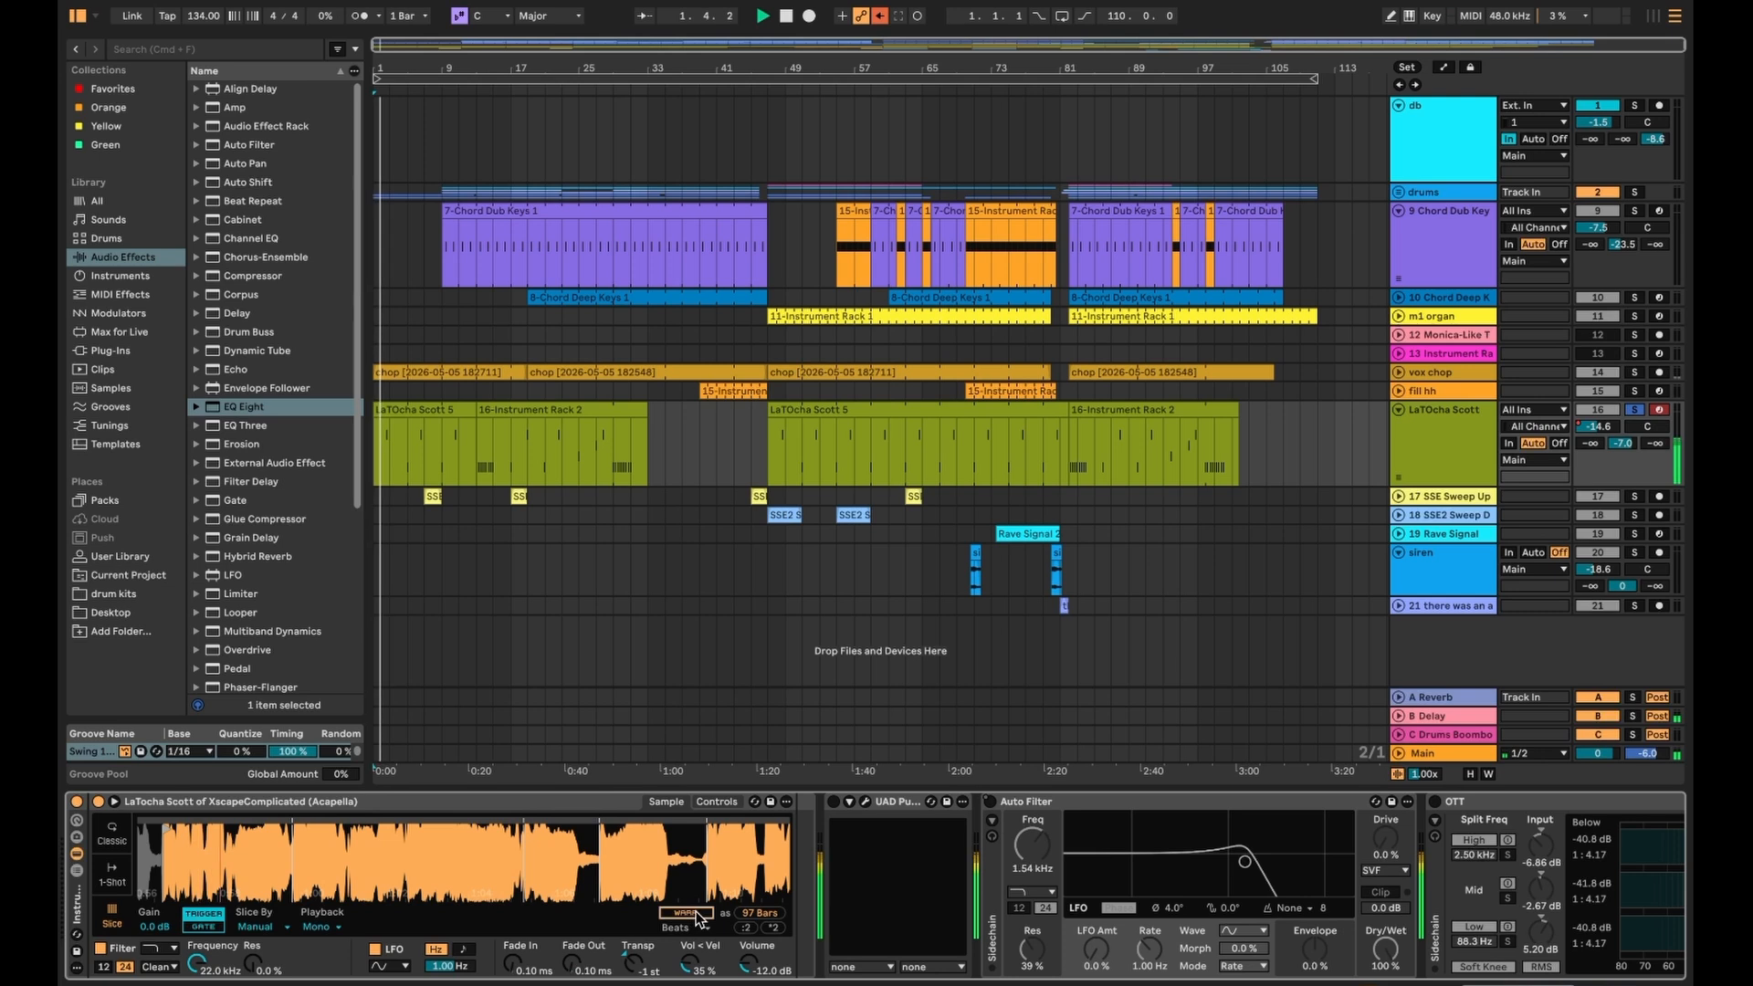
double_click(643, 965)
key("space")
key("space")
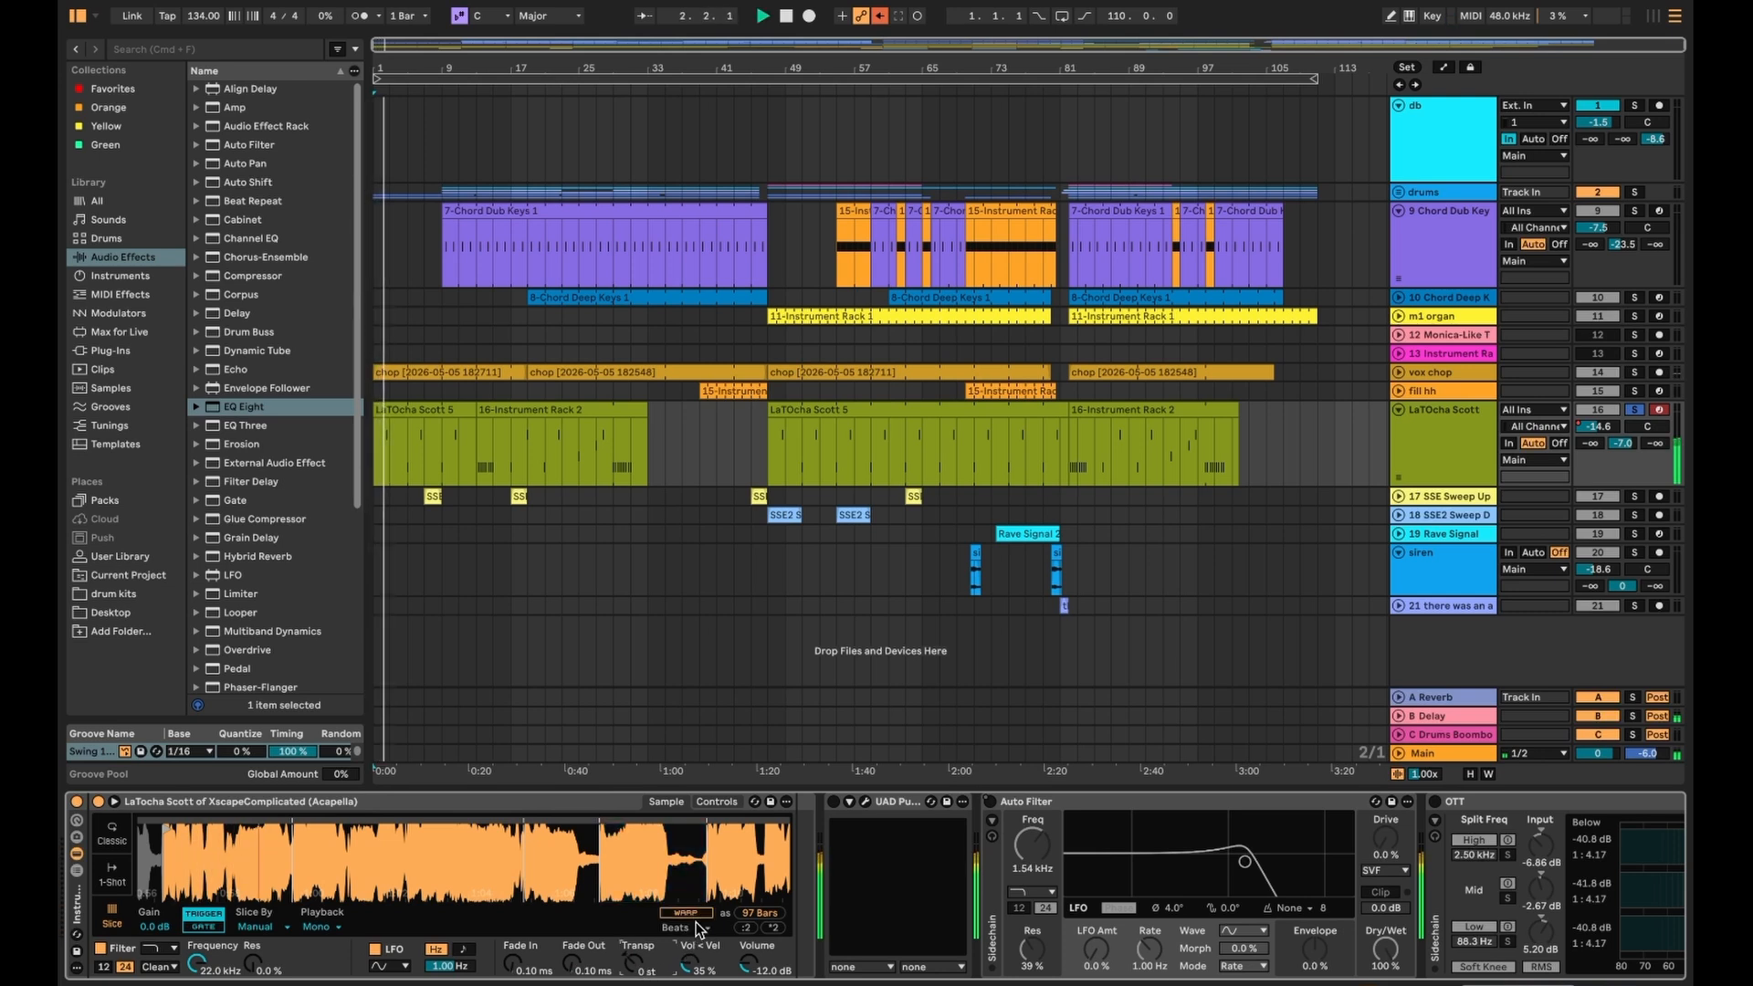
left_click_drag(1622, 444, 1620, 507)
key("space")
key("space")
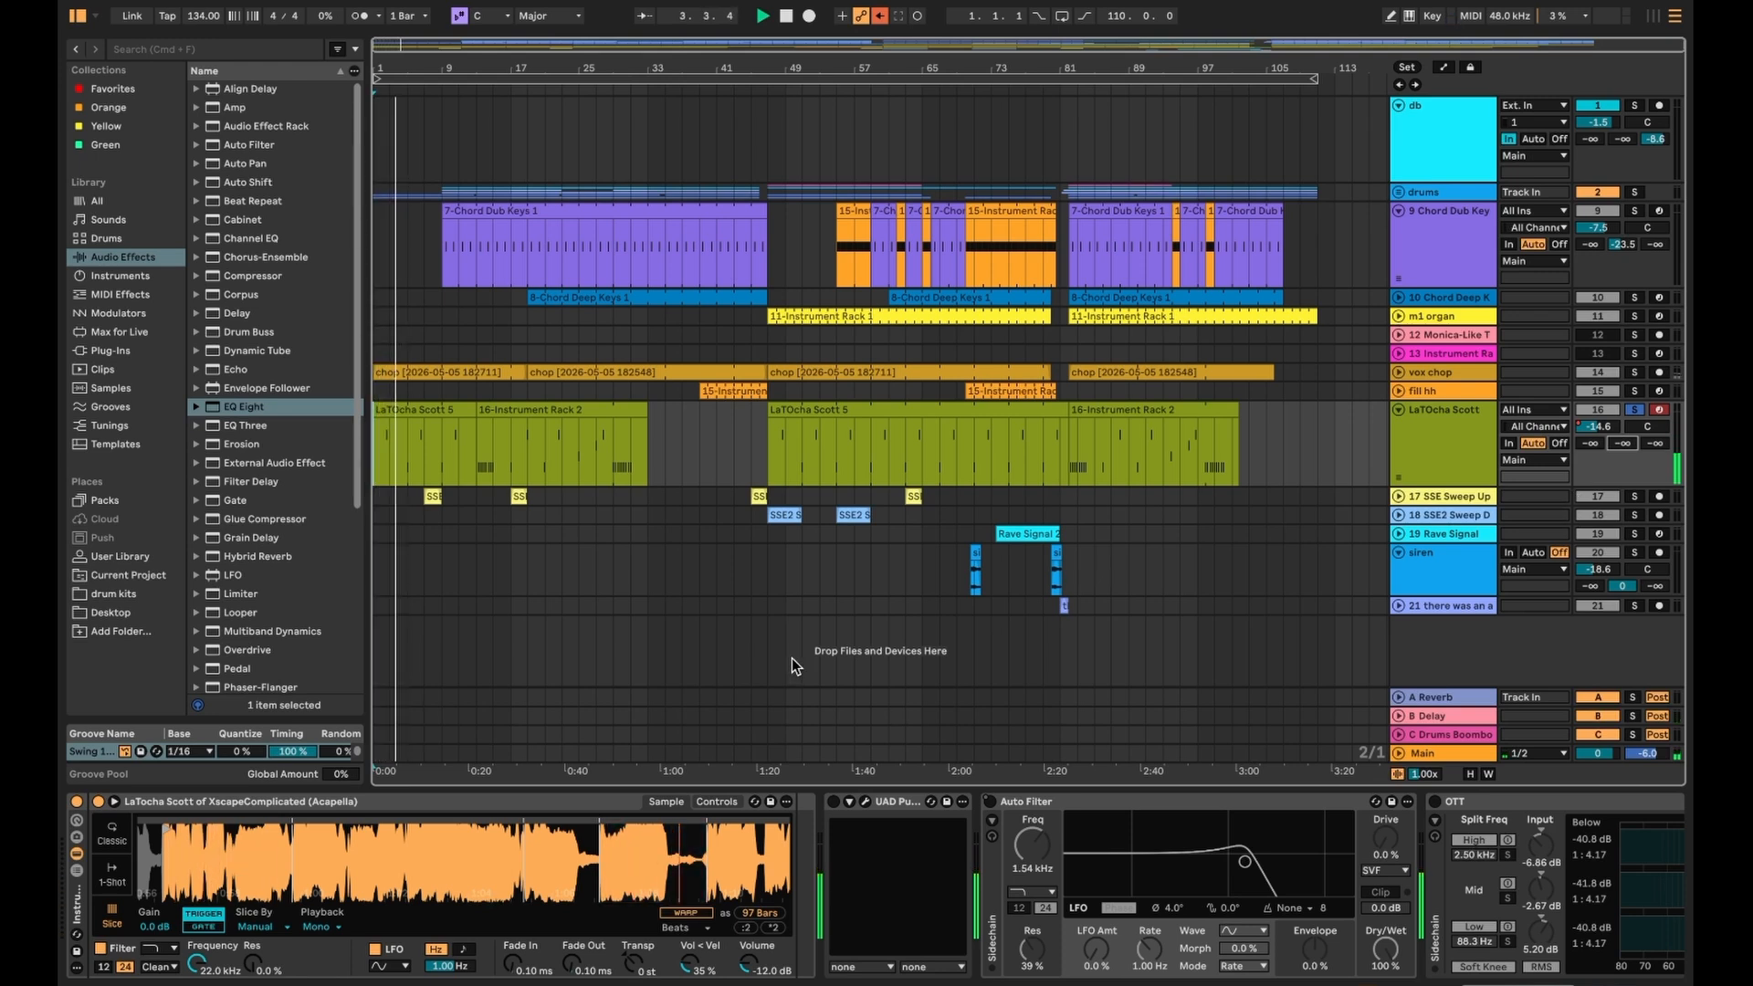
key("super+z")
key("super+z")
key("super+z")
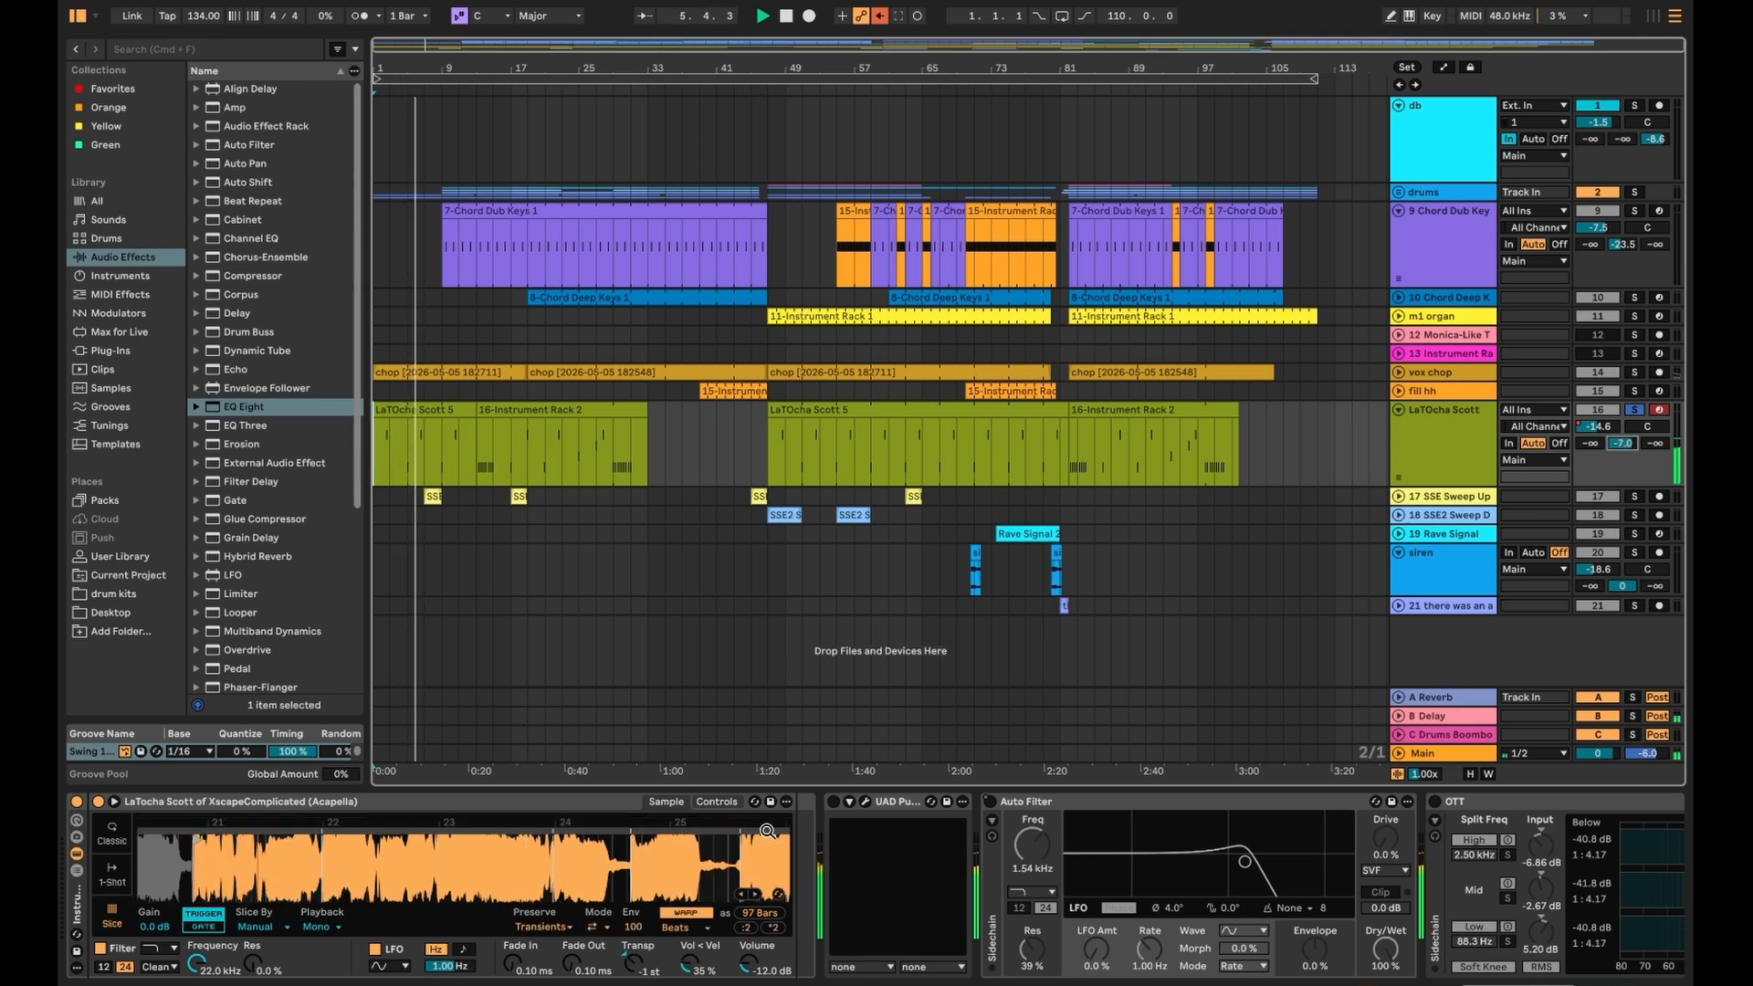
left_click(834, 804)
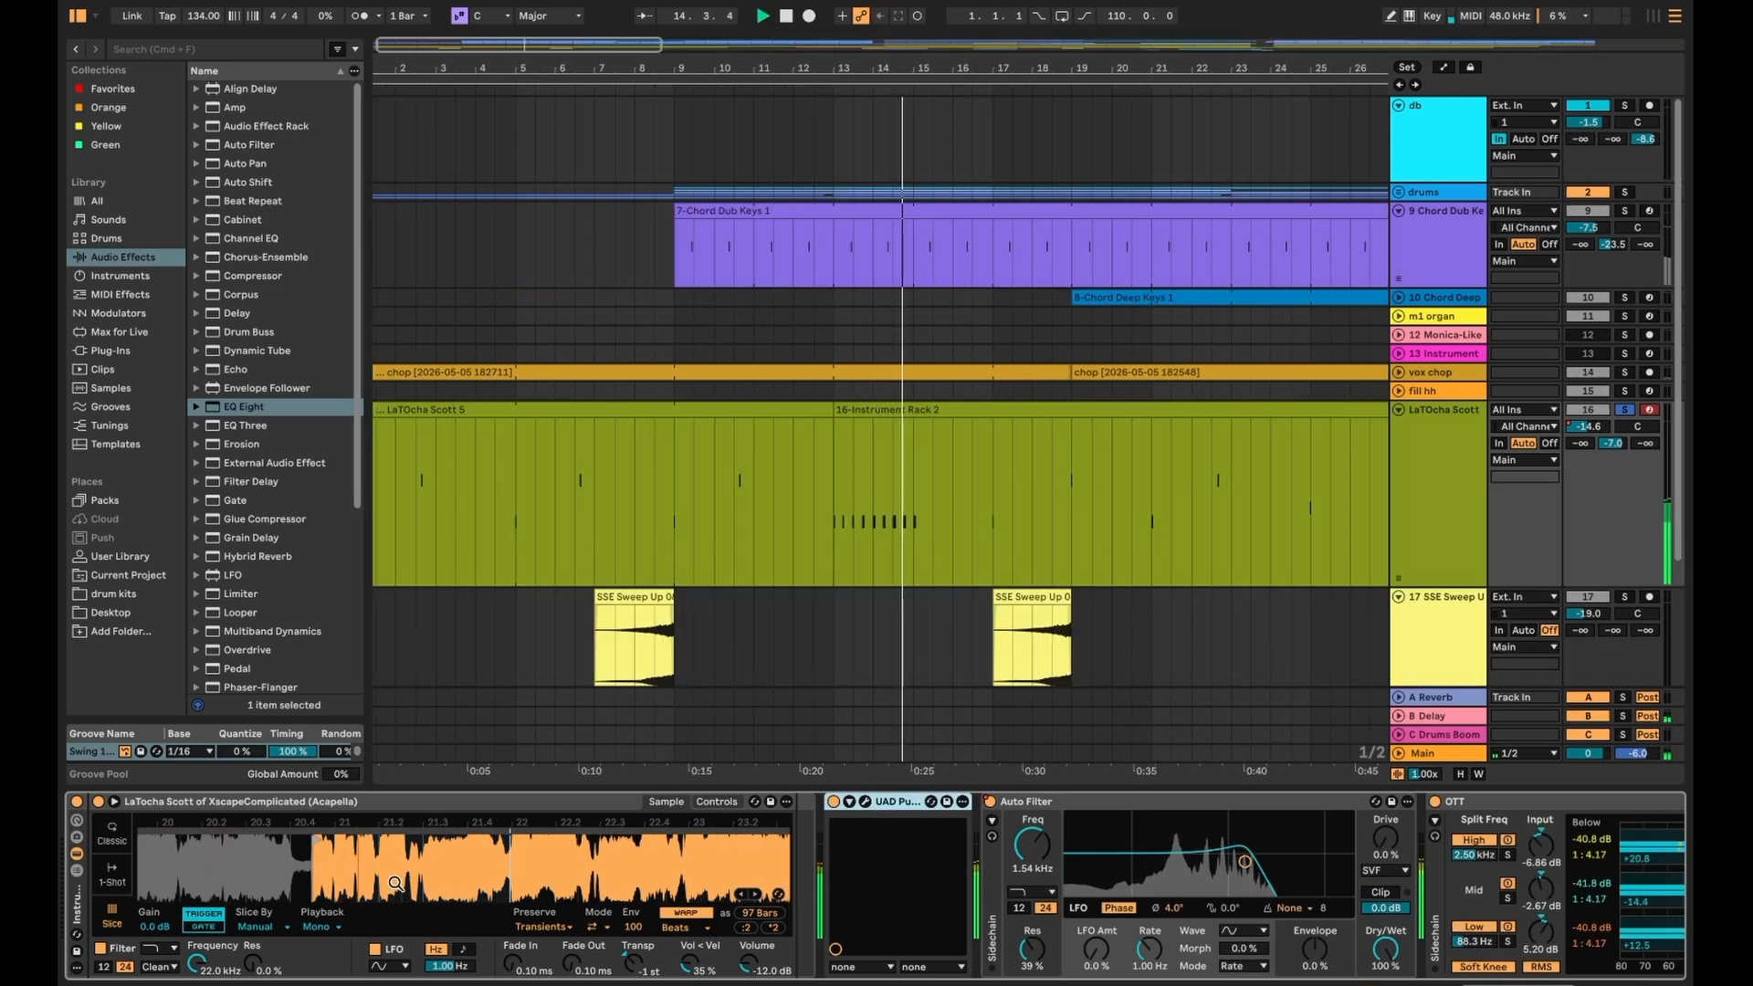
- Zoom out the vocal waveform, unsolo the LaTOcha Scott track and play from bar 9
left_click_drag(300, 877, 471, 883)
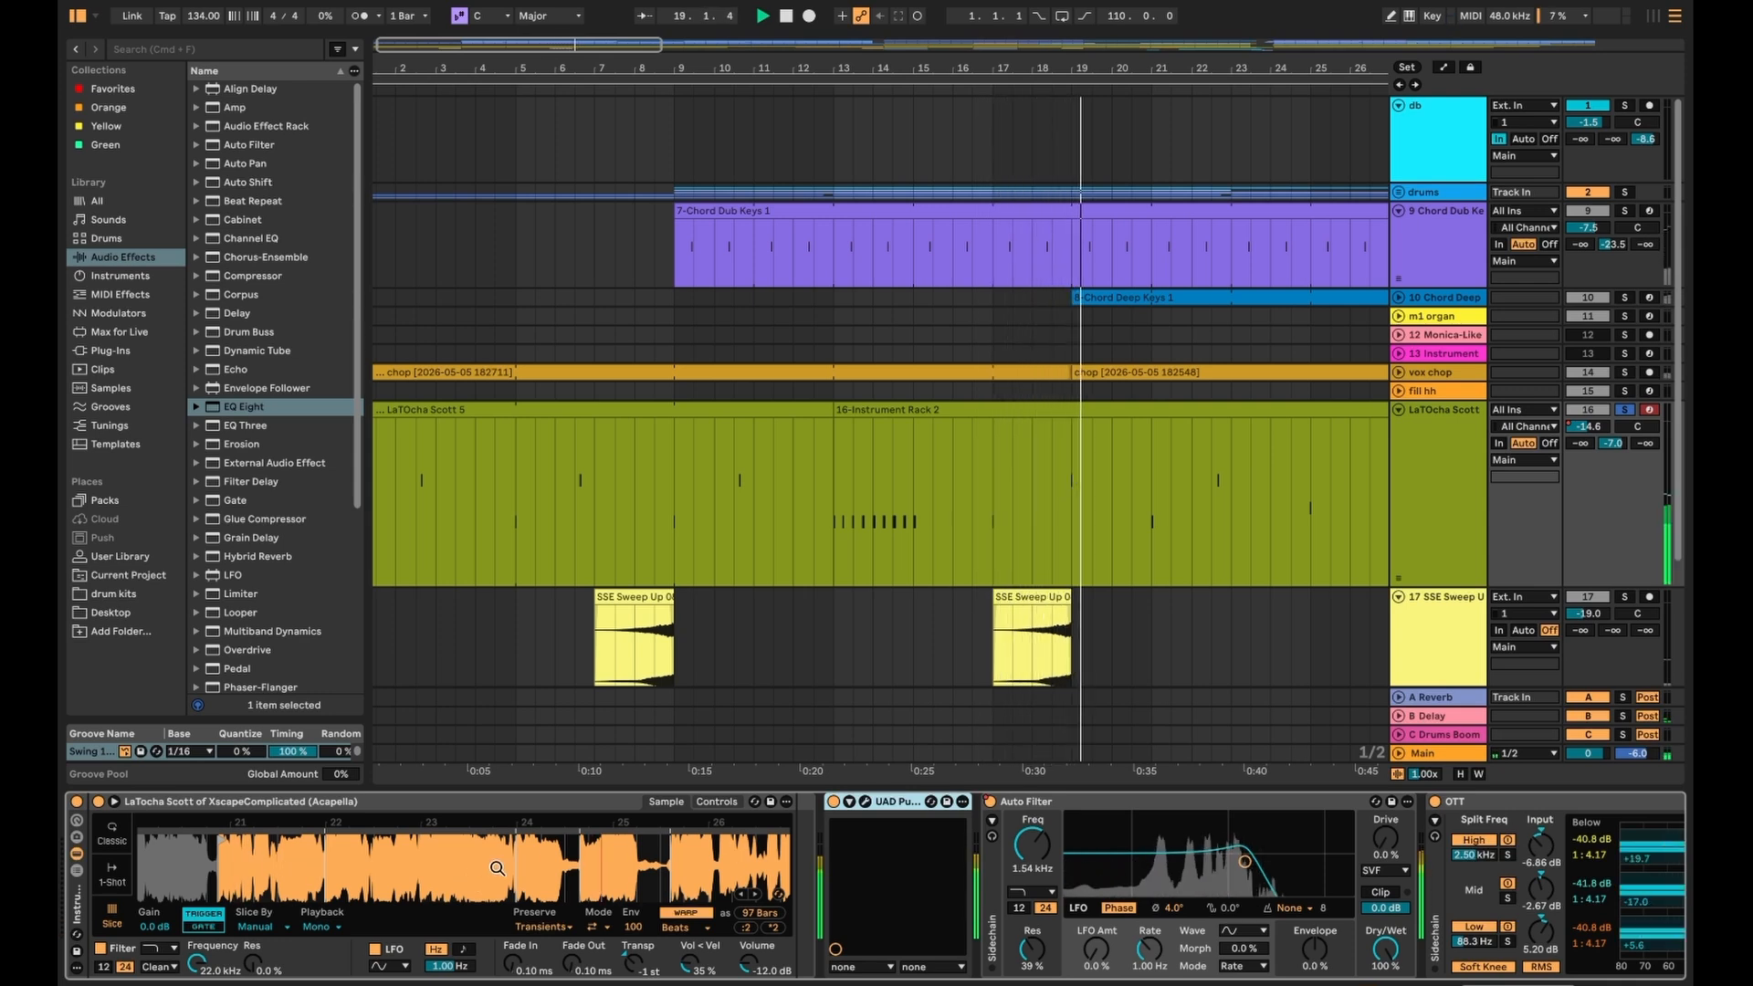
left_click(1624, 409)
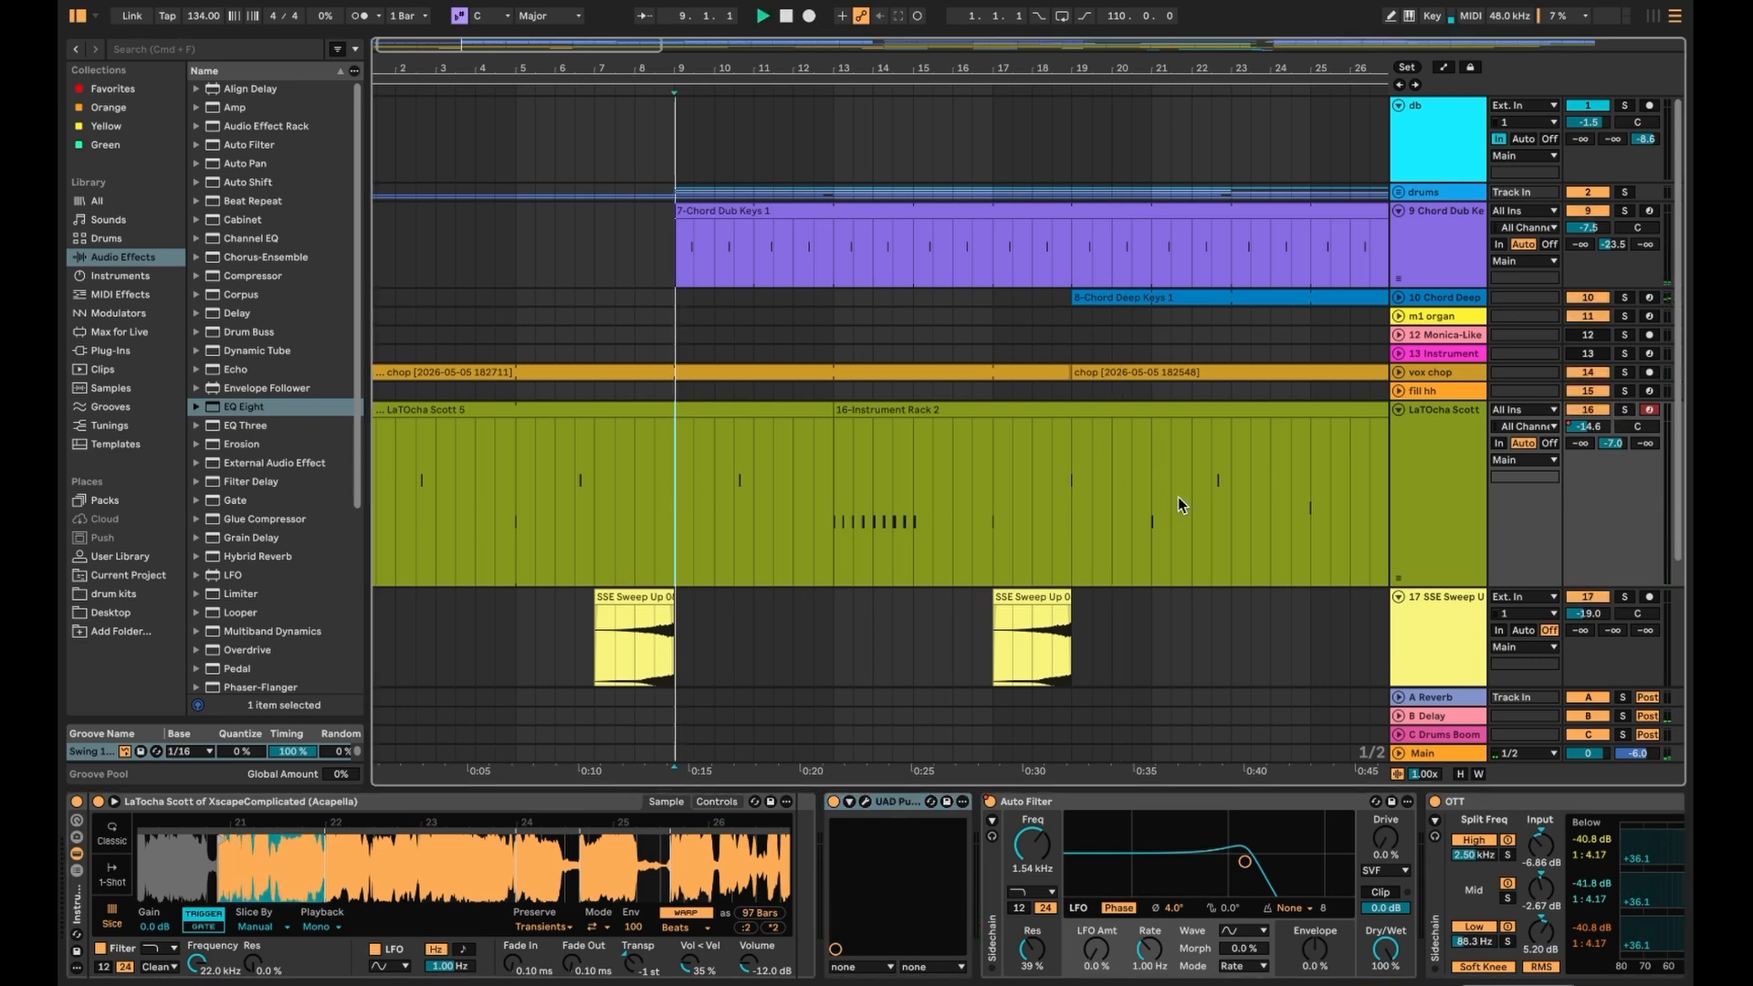
key("space")
scroll(813, 528, "down", 5)
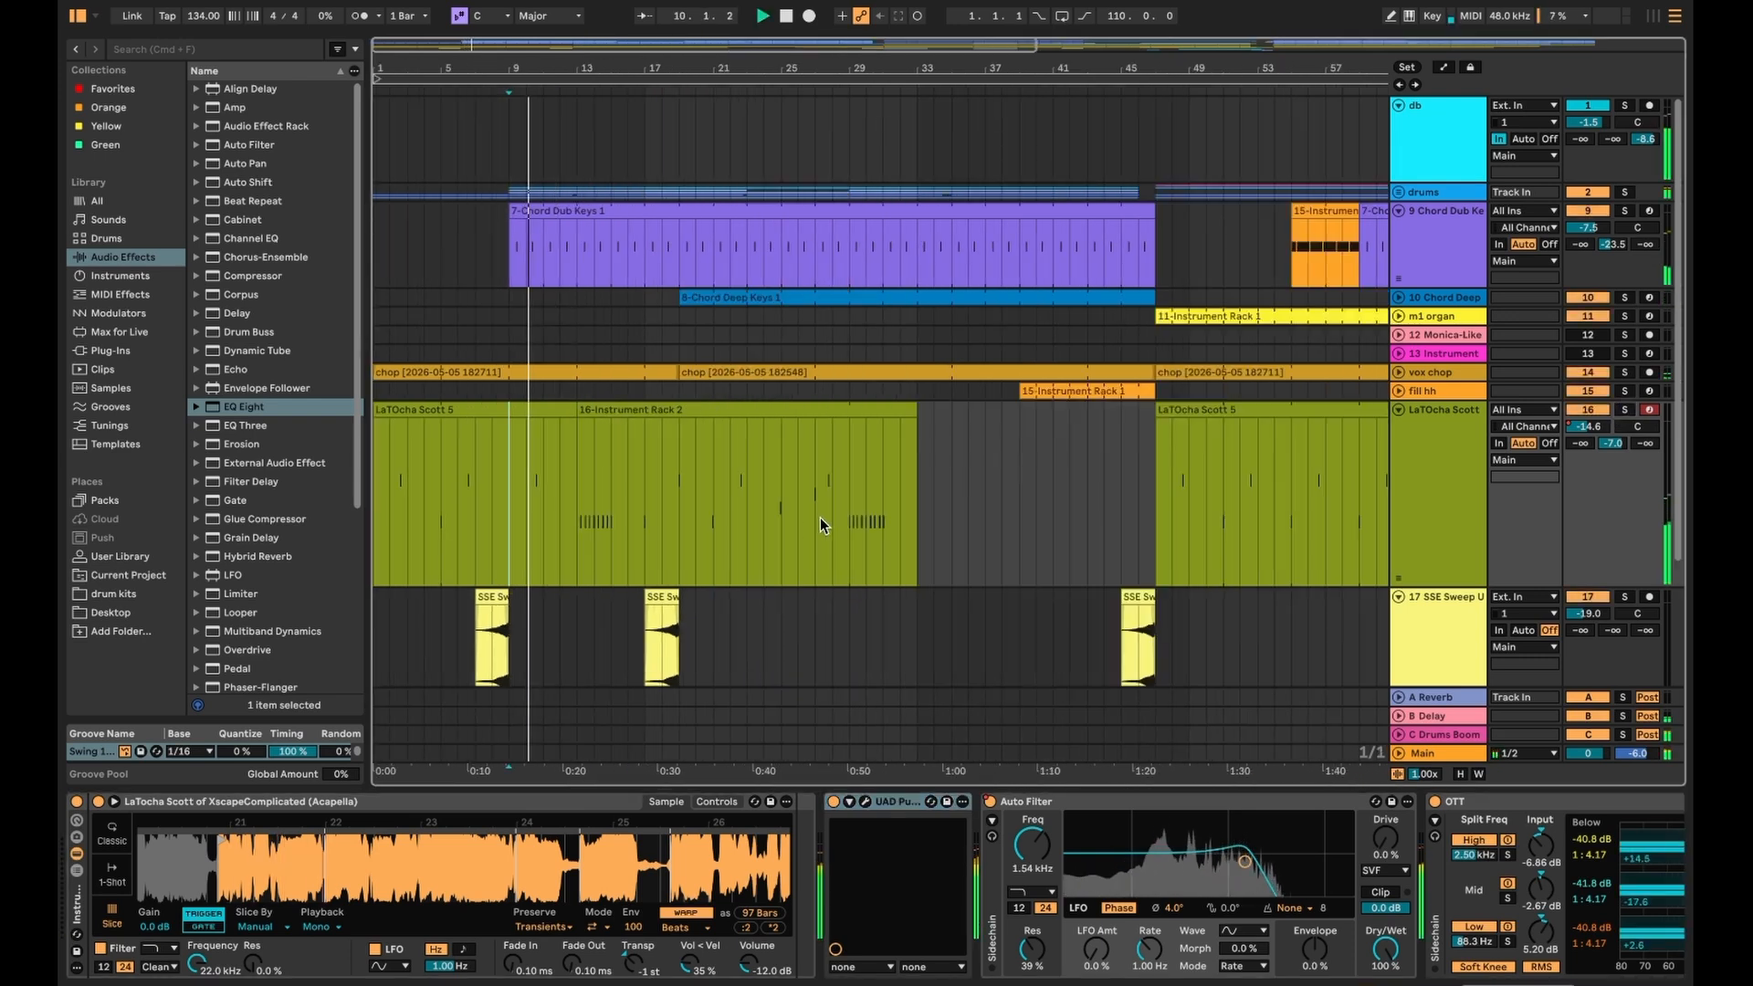
- Show the vocal's Auto Filter Device On envelope, zoom out to the whole arrangement and play from bar 45
key("a")
key("a")
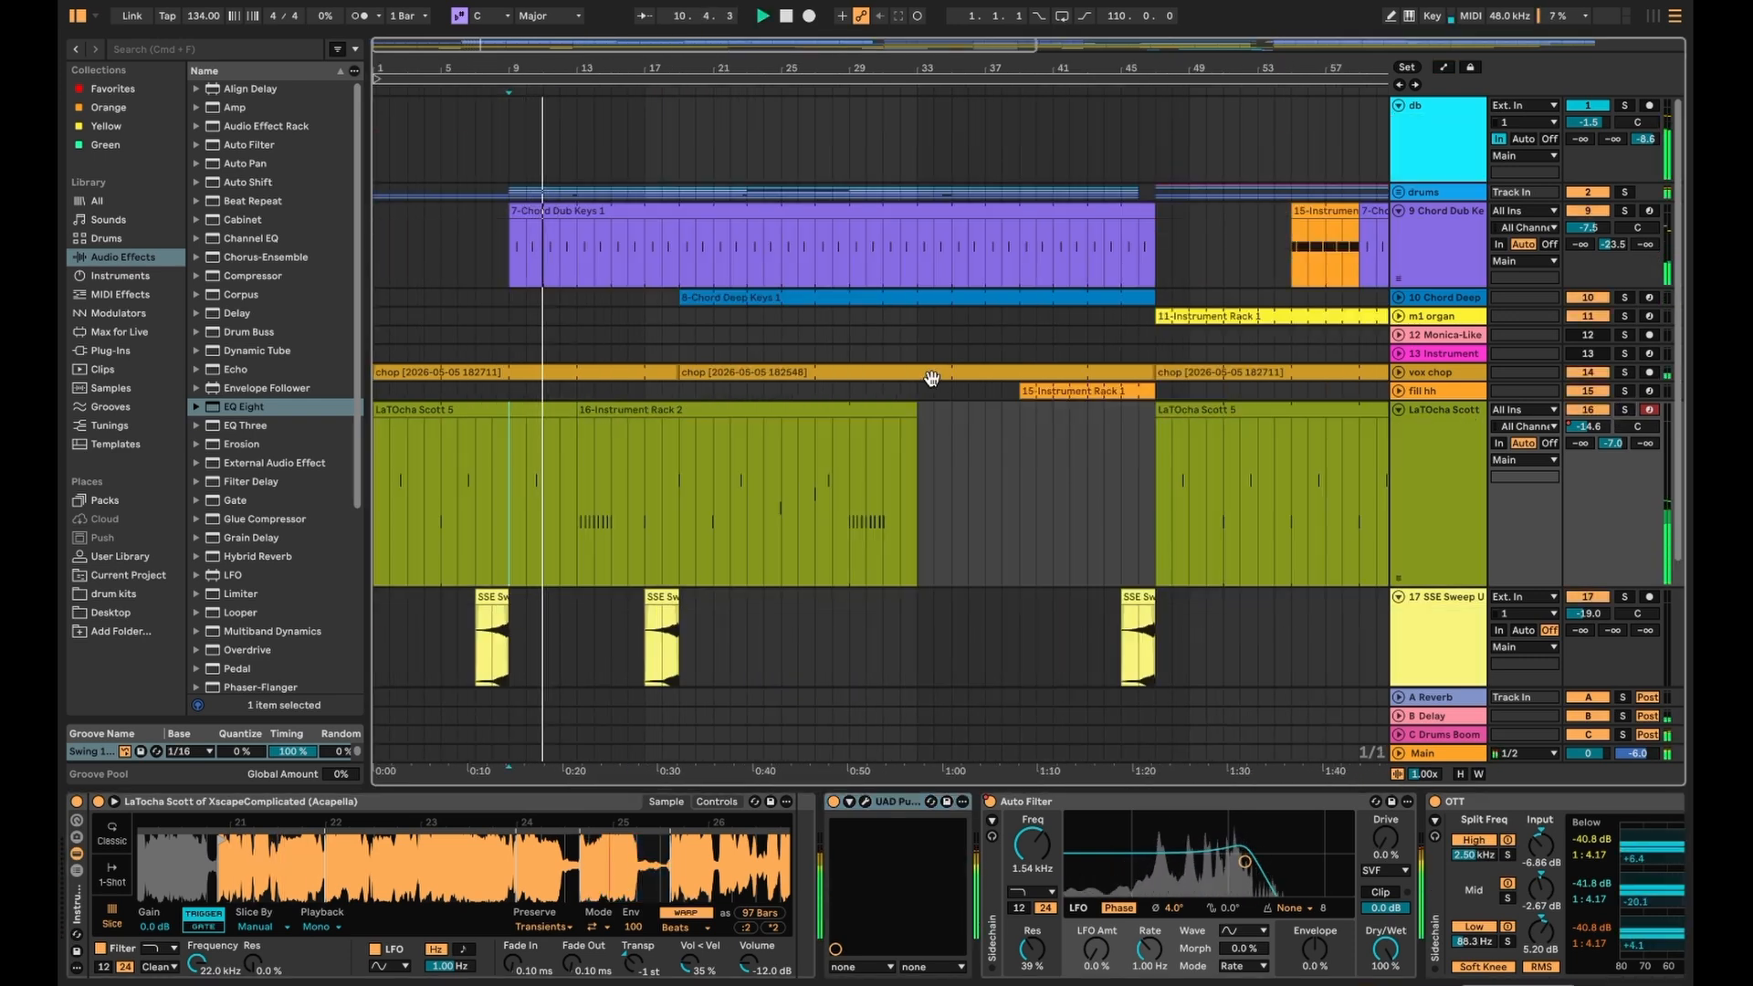
key("a")
left_click(1448, 427)
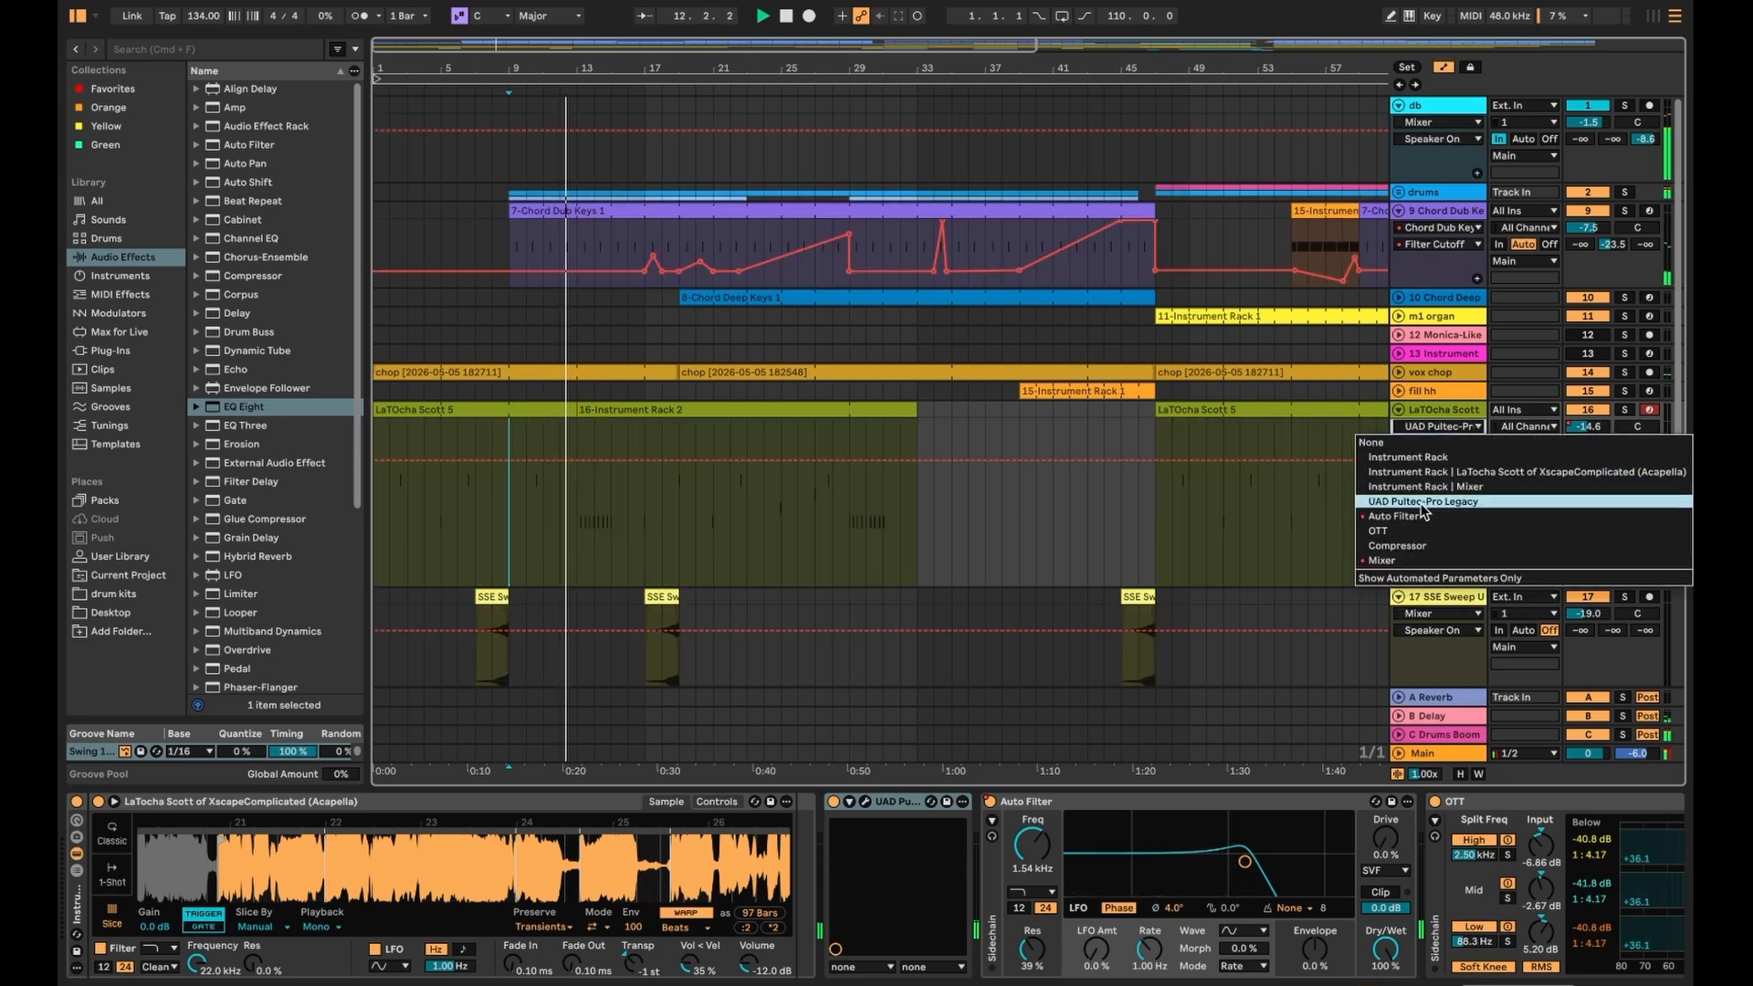
left_click(1395, 516)
left_click(1264, 802)
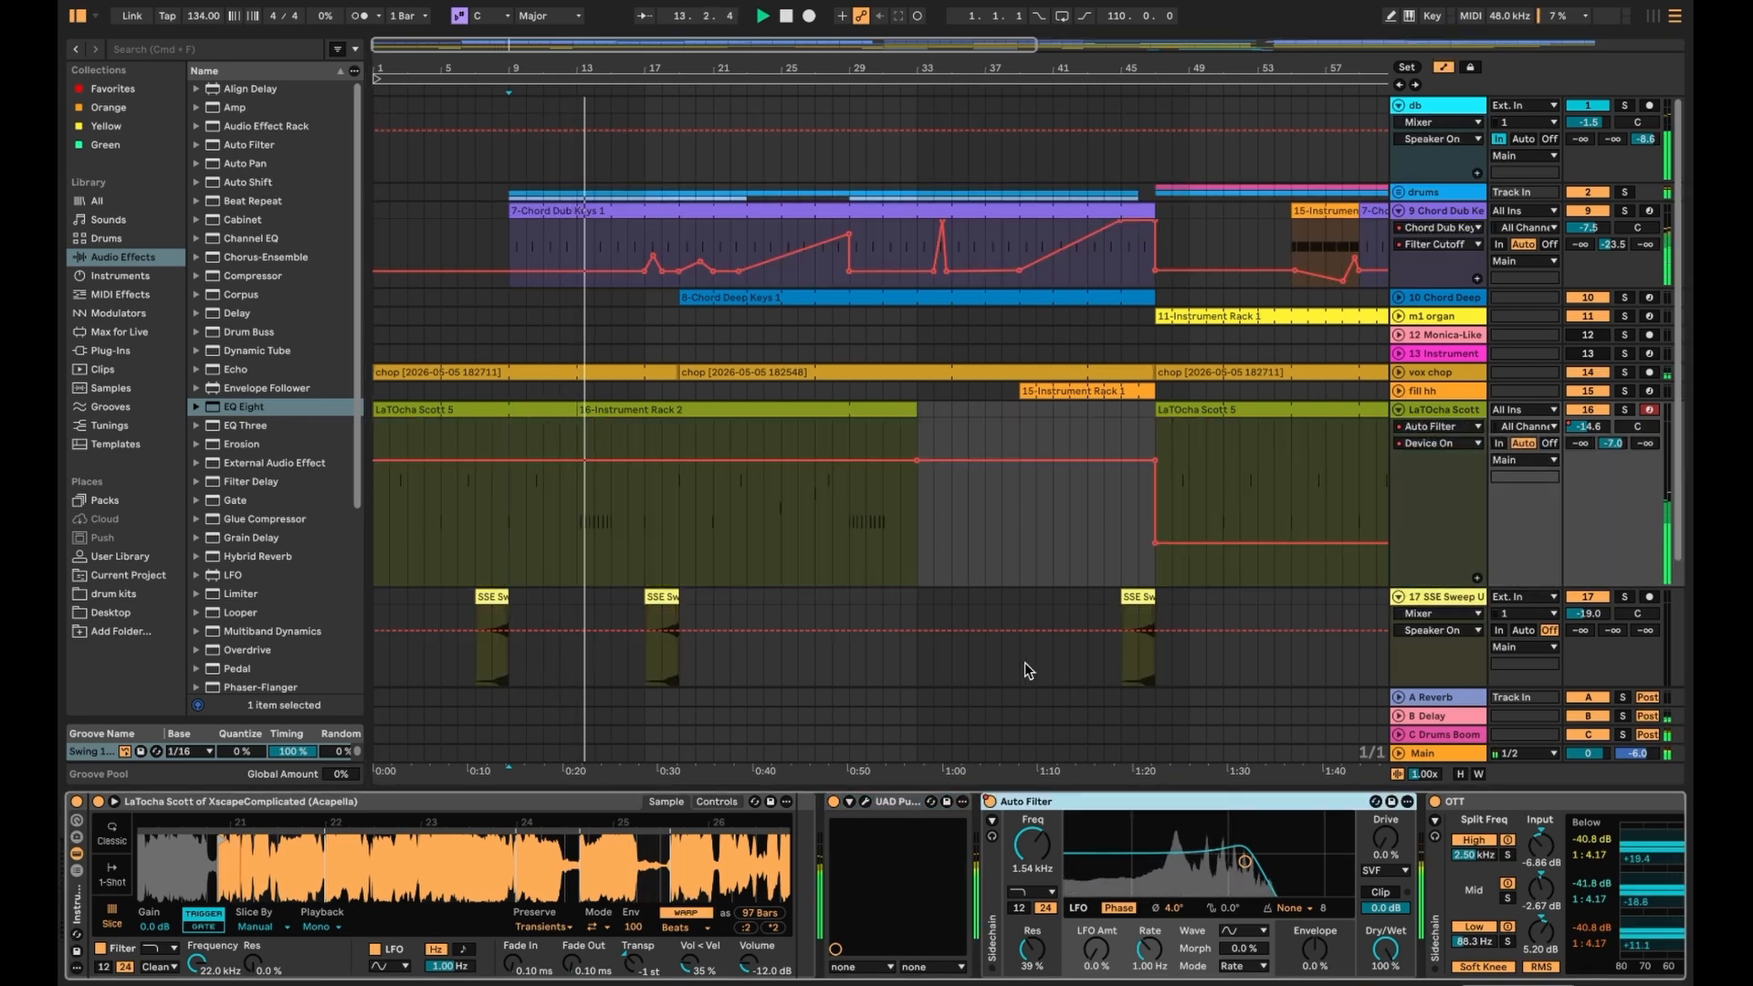
key("minus")
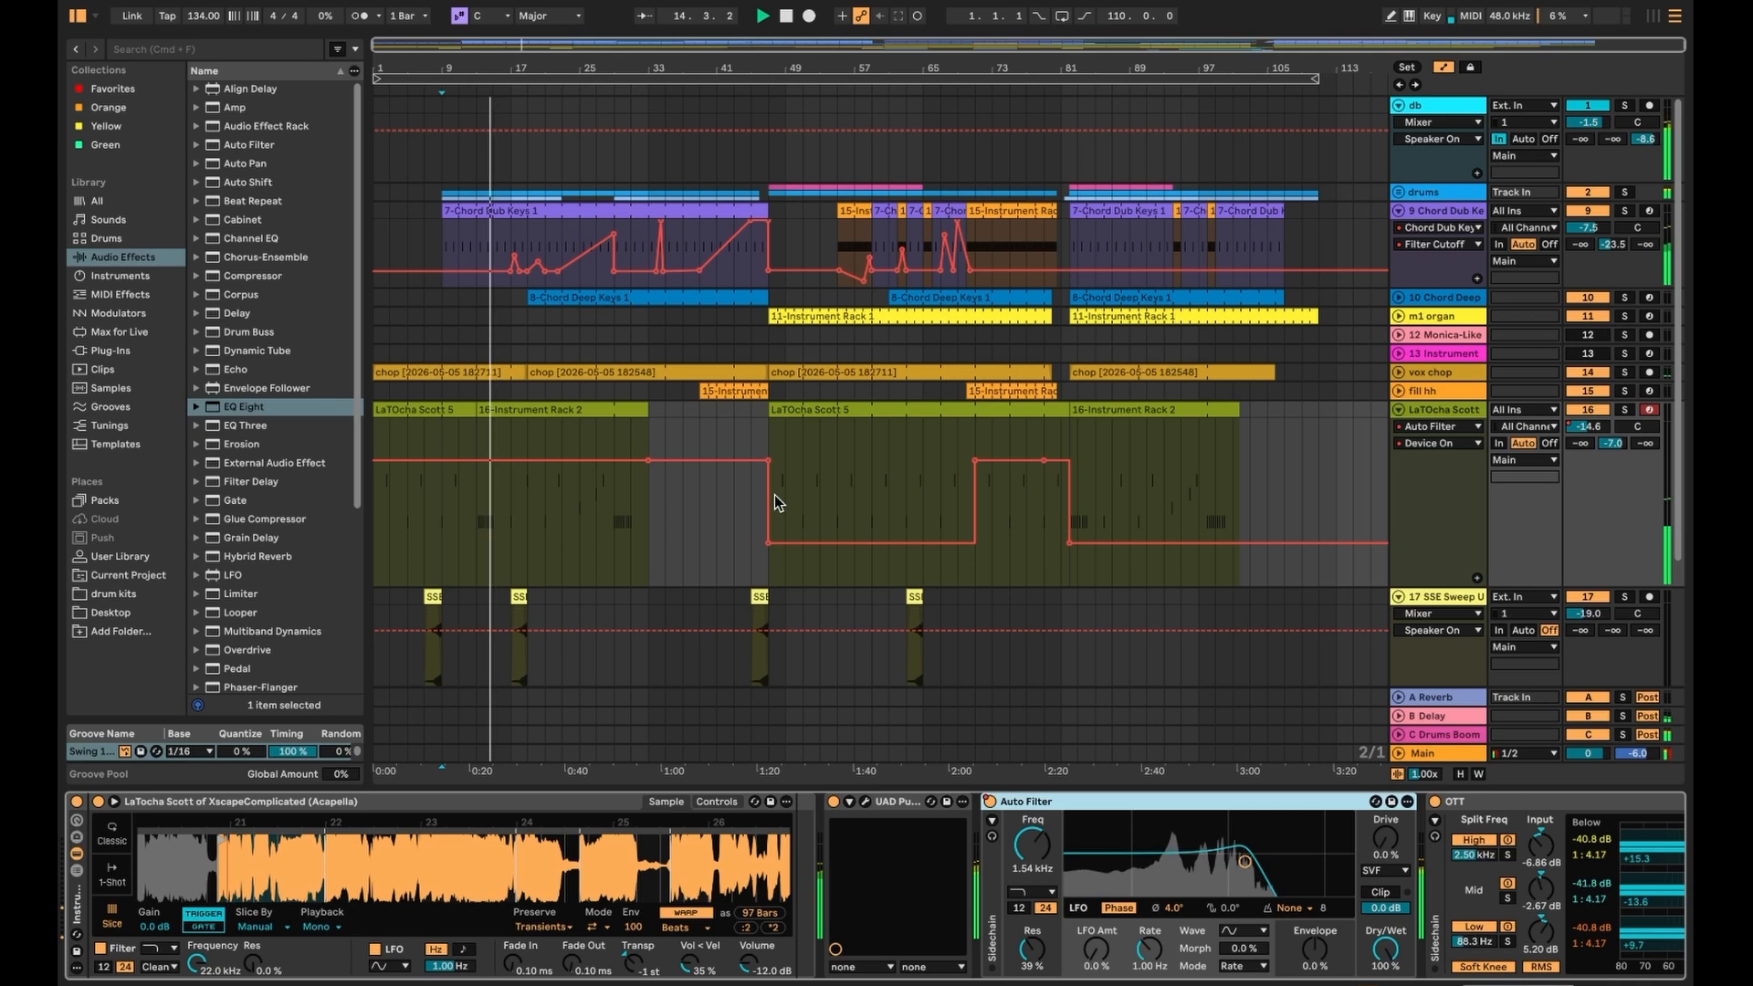
left_click(767, 426)
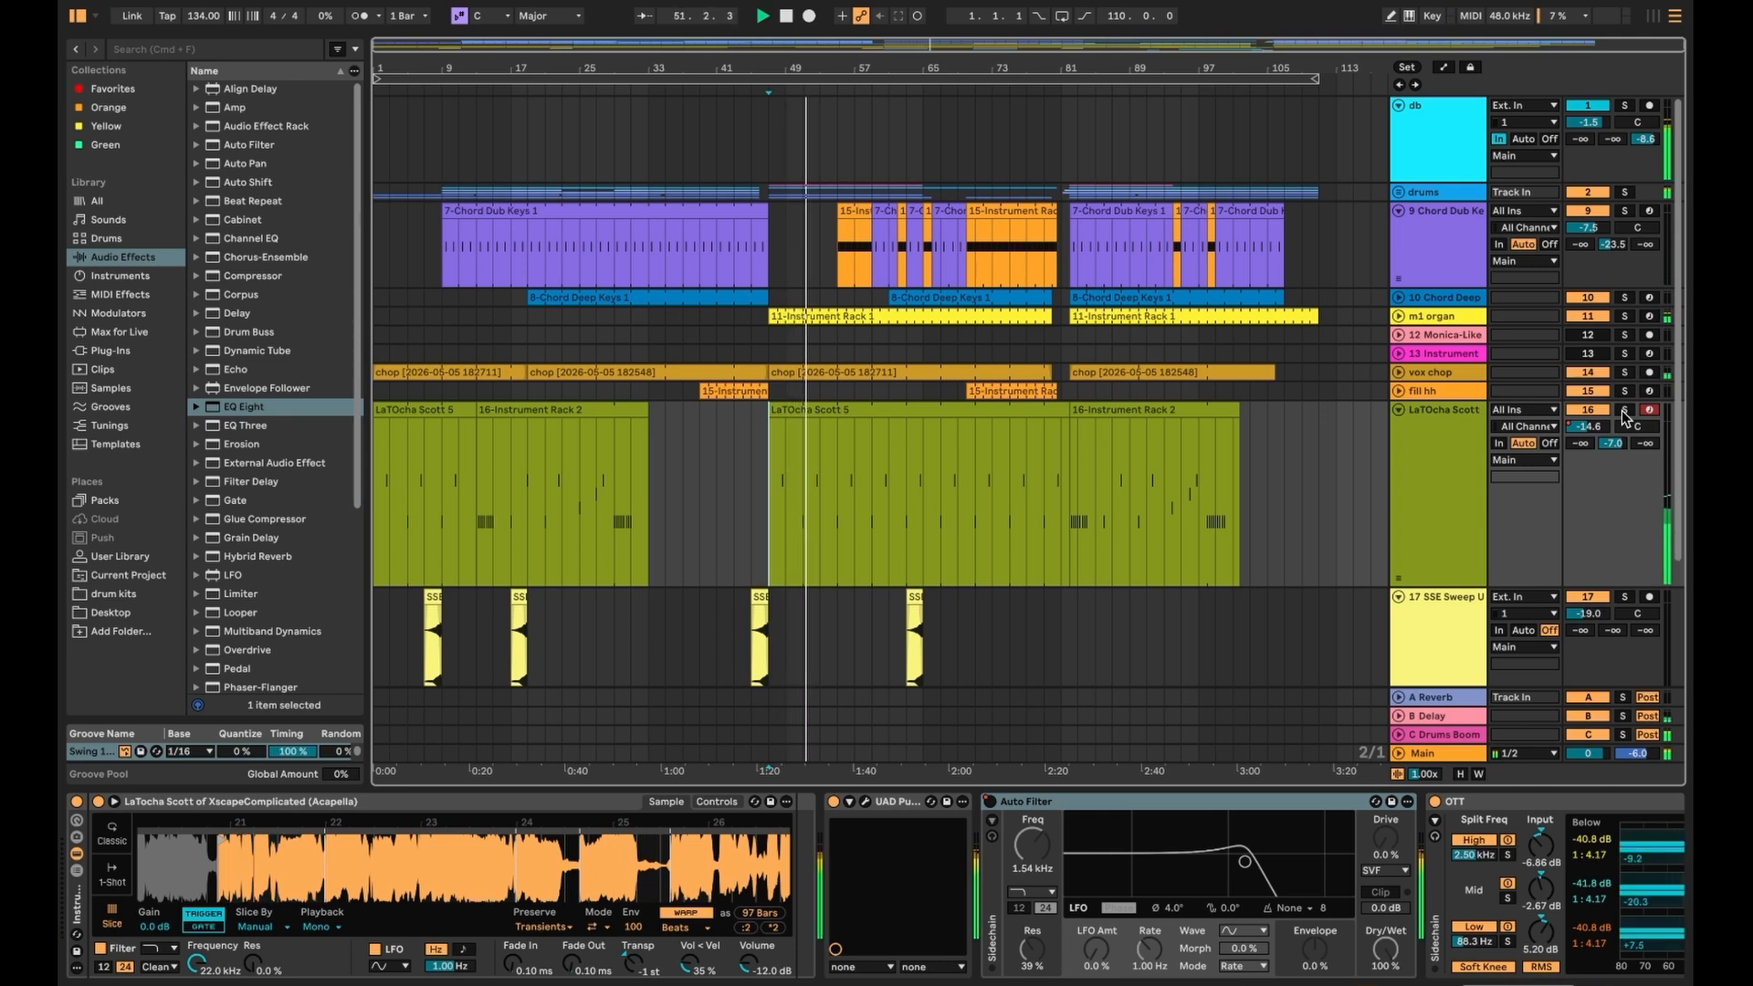
- Jump playback to bar 39 and show the Chord Dub Keys chain with EQ Eight and OTT
left_click(700, 461)
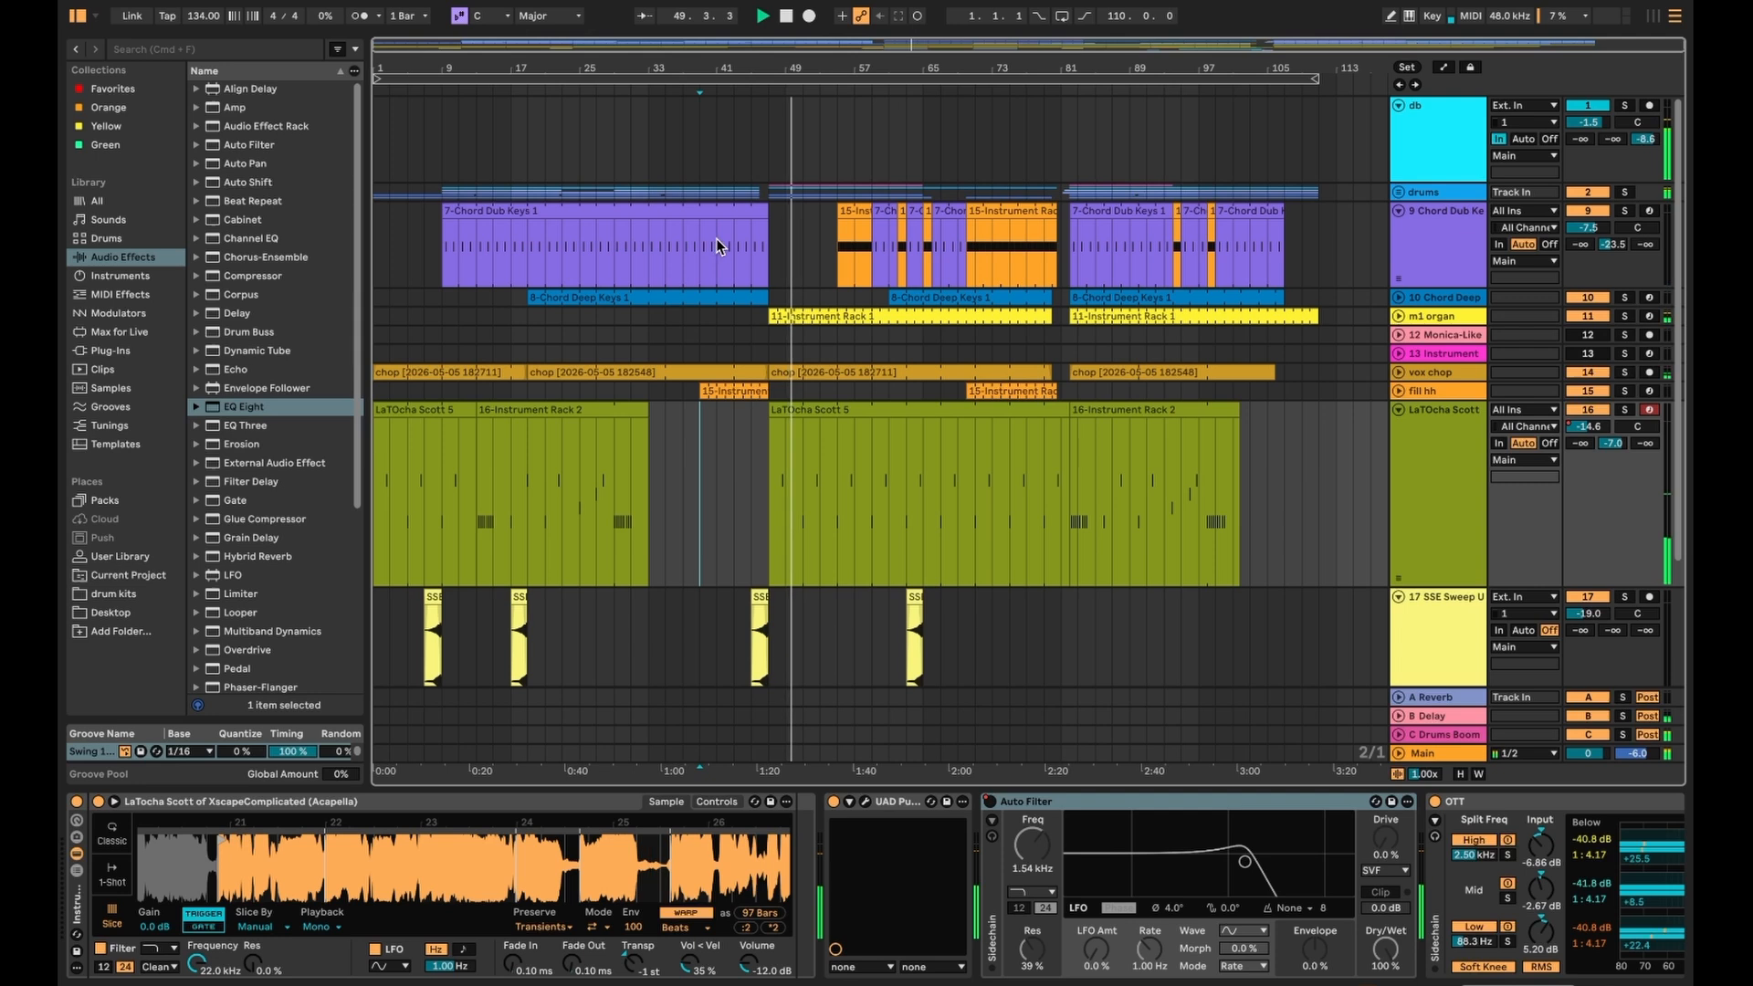
left_click(772, 254)
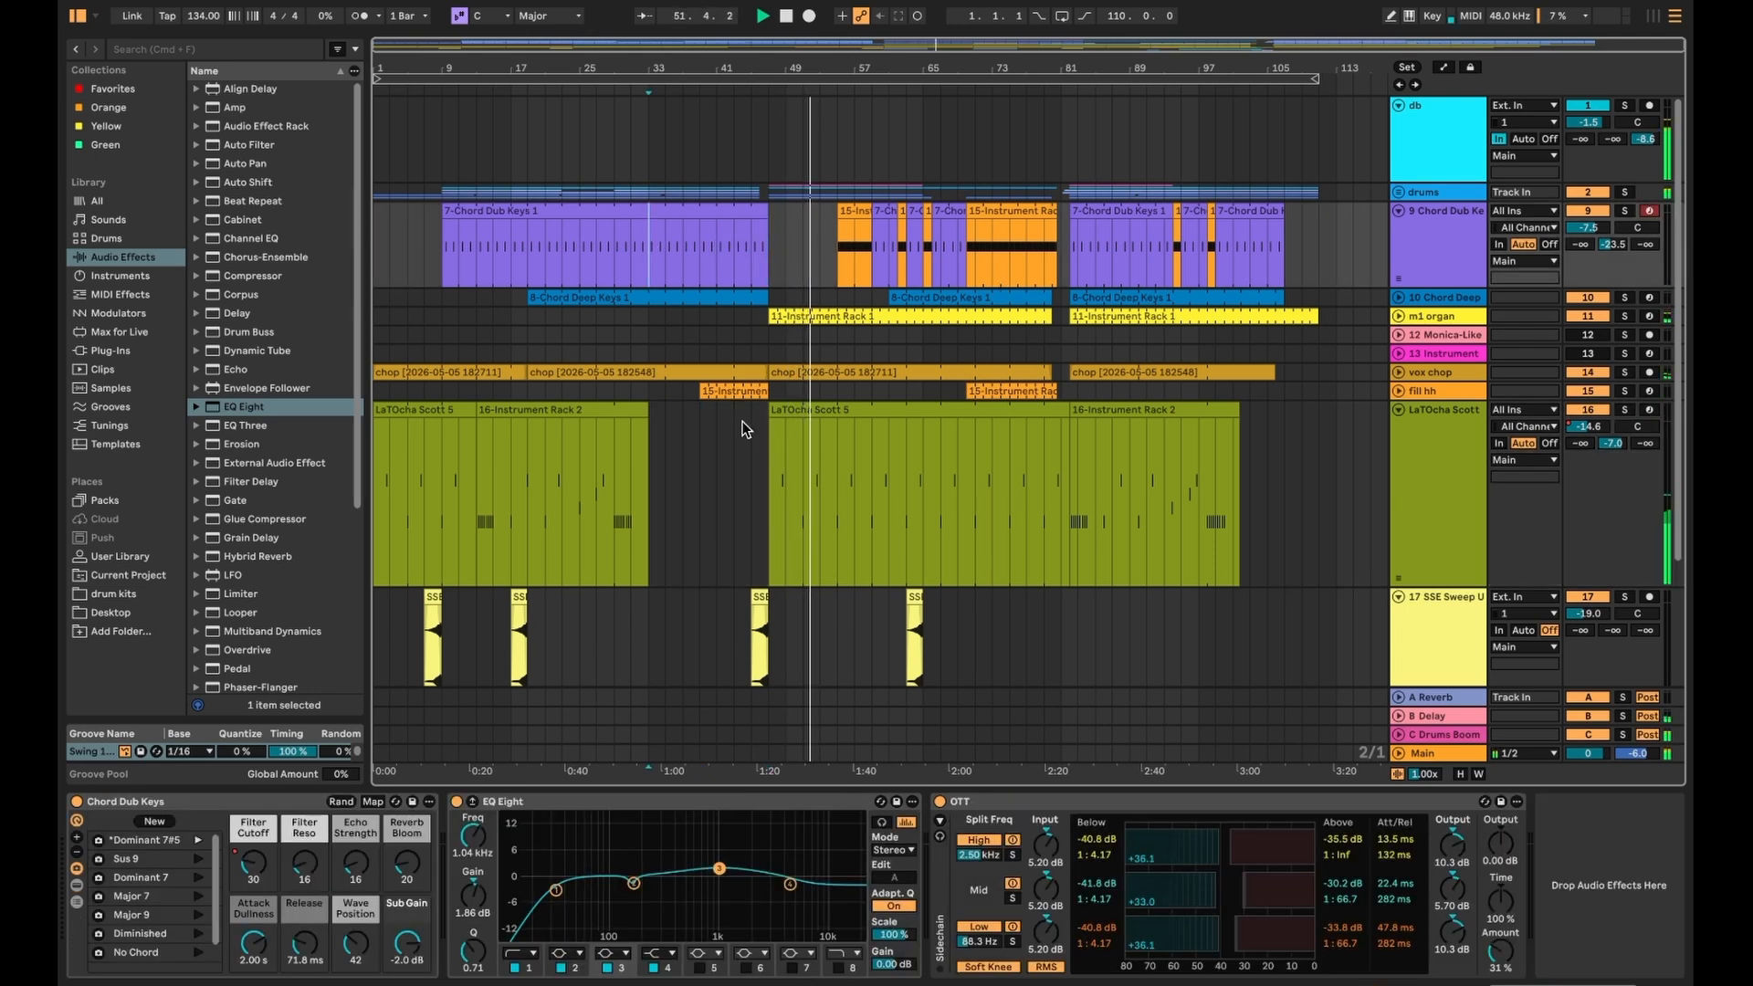
- Play Chord Dub Keys soloed from bar 17 with its Filter Cutoff sweep visible, then hide automation
key("a")
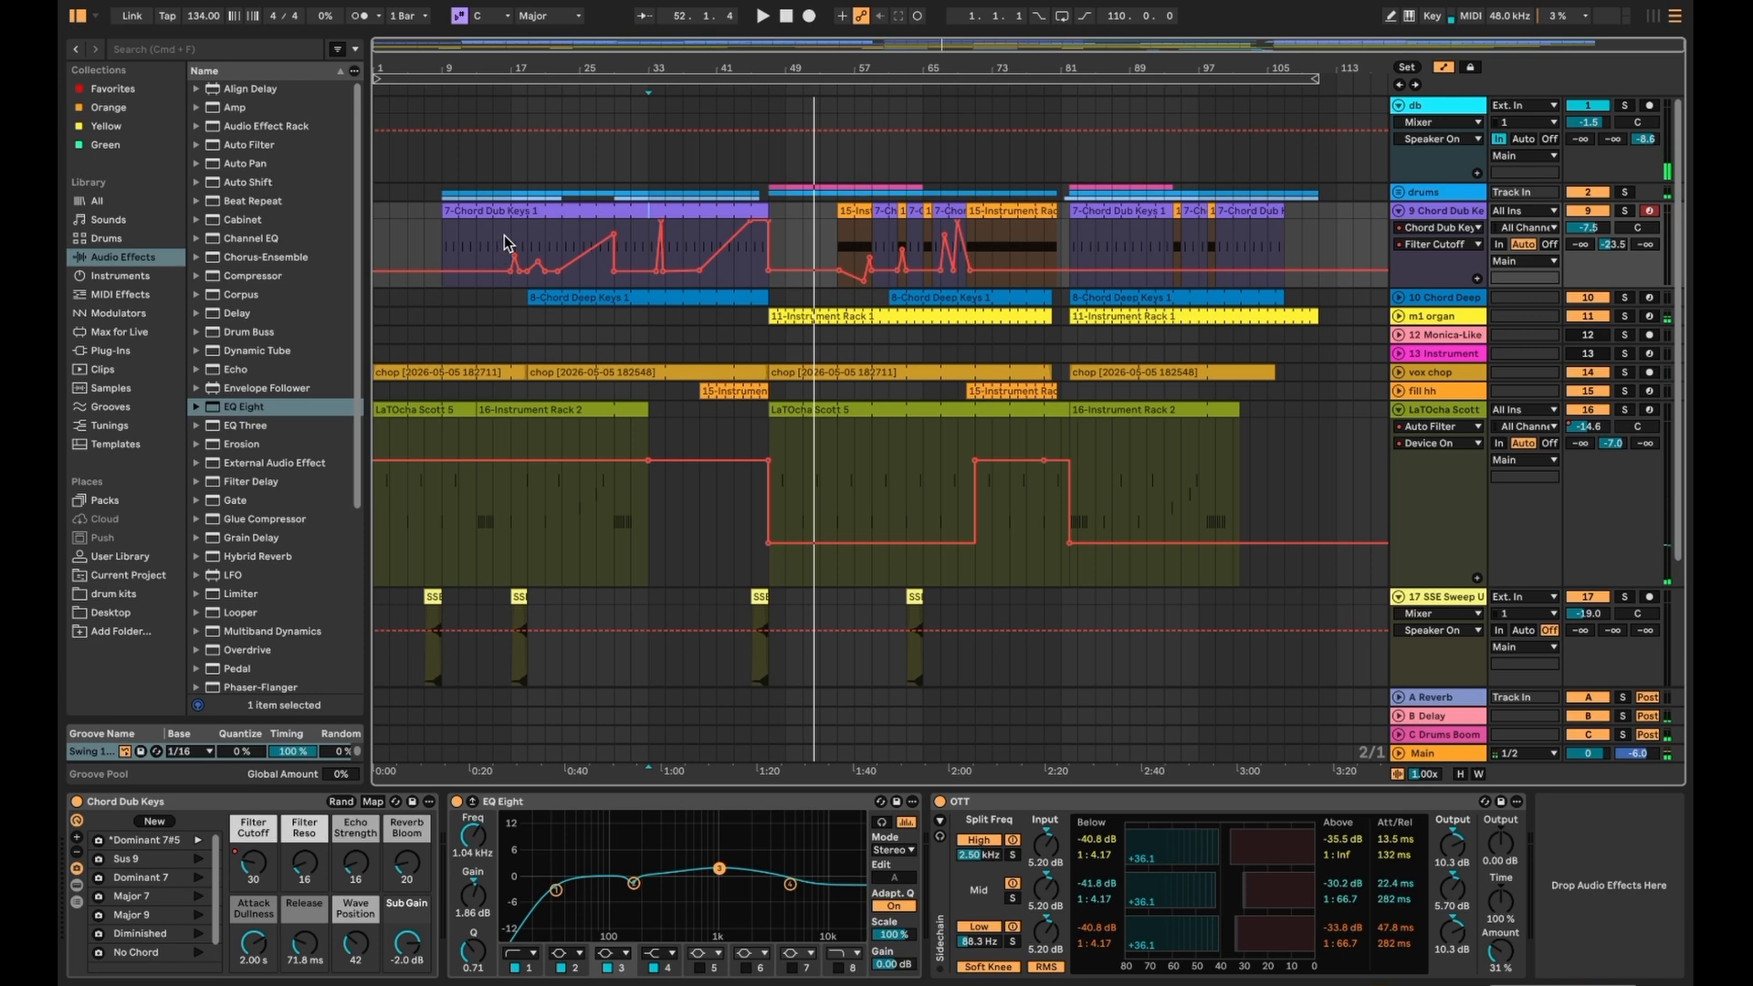
left_click(507, 244)
key("space")
key("space")
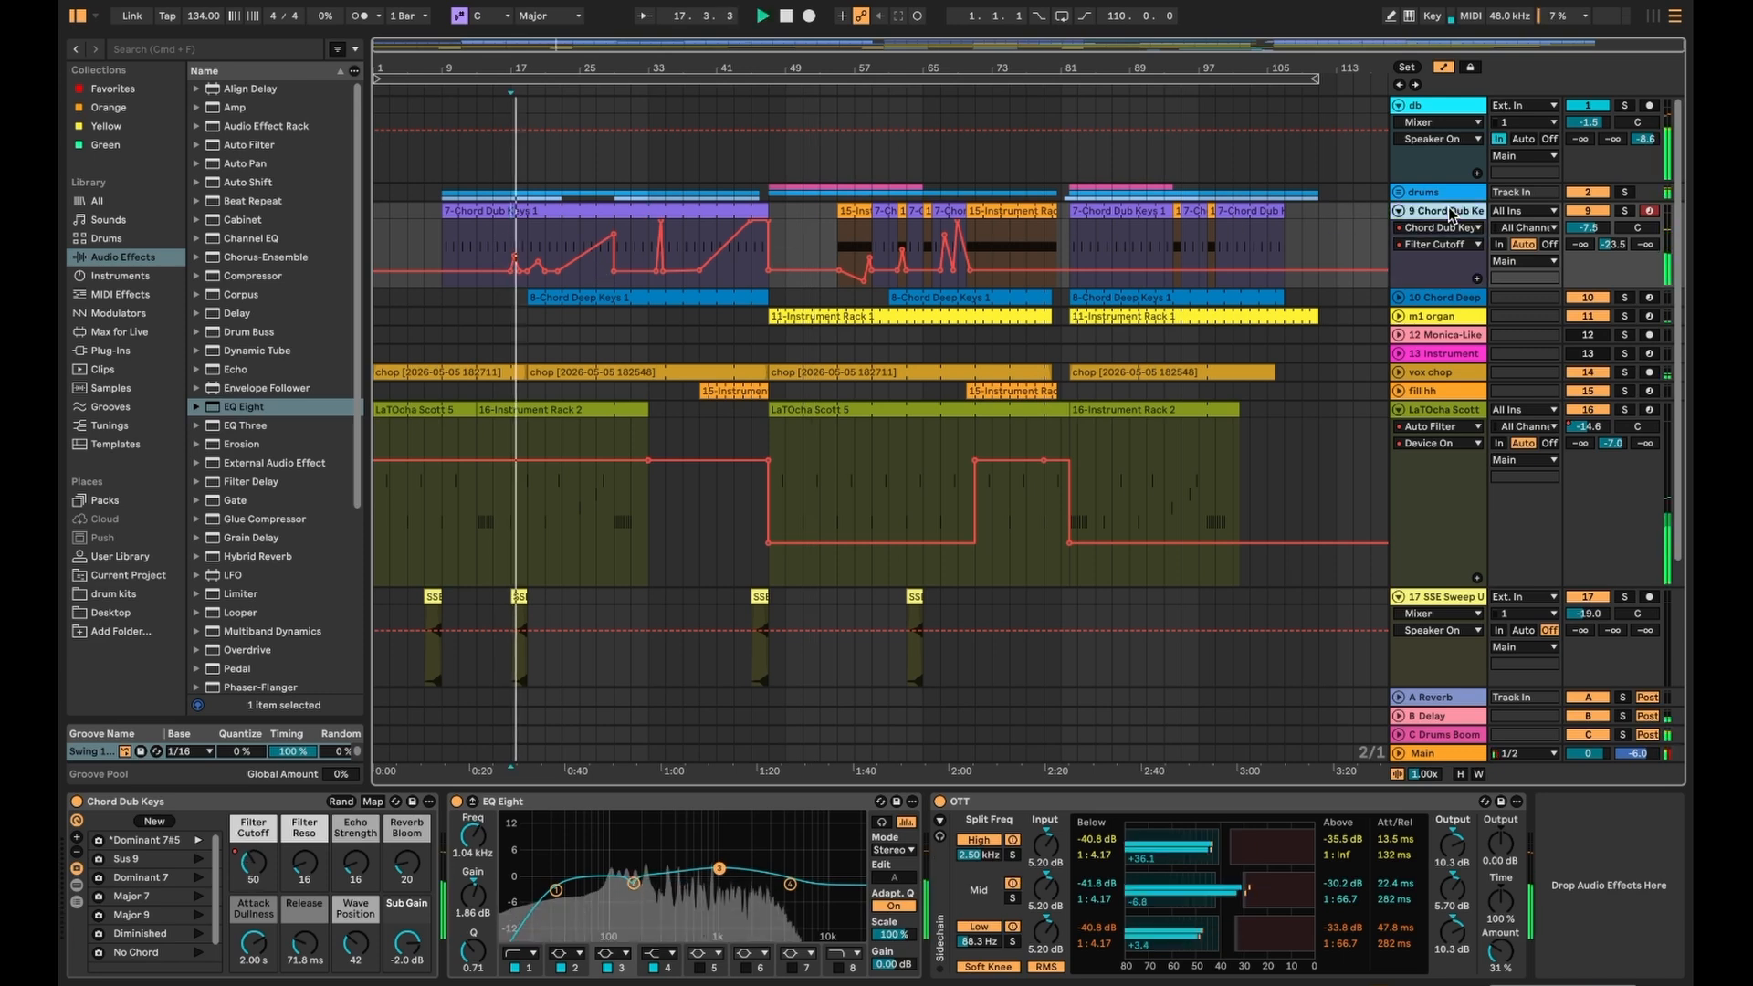
left_click(1624, 212)
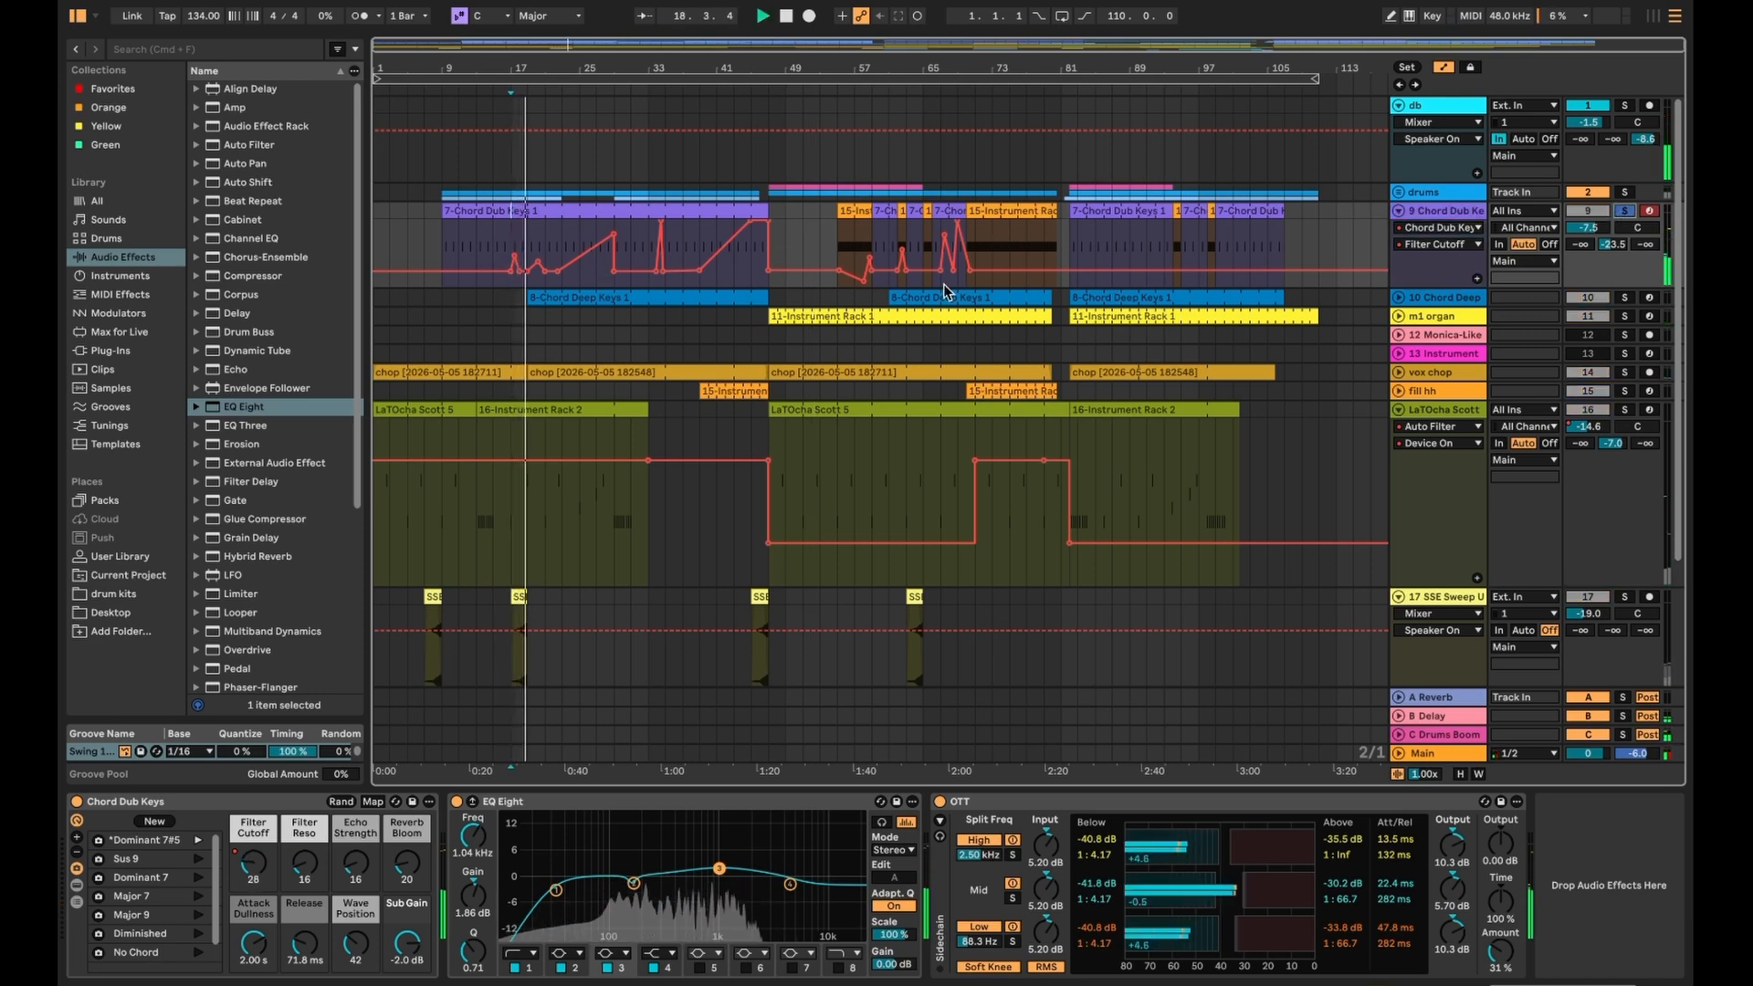
scroll(538, 261, "up", 3)
scroll(539, 260, "up", 3)
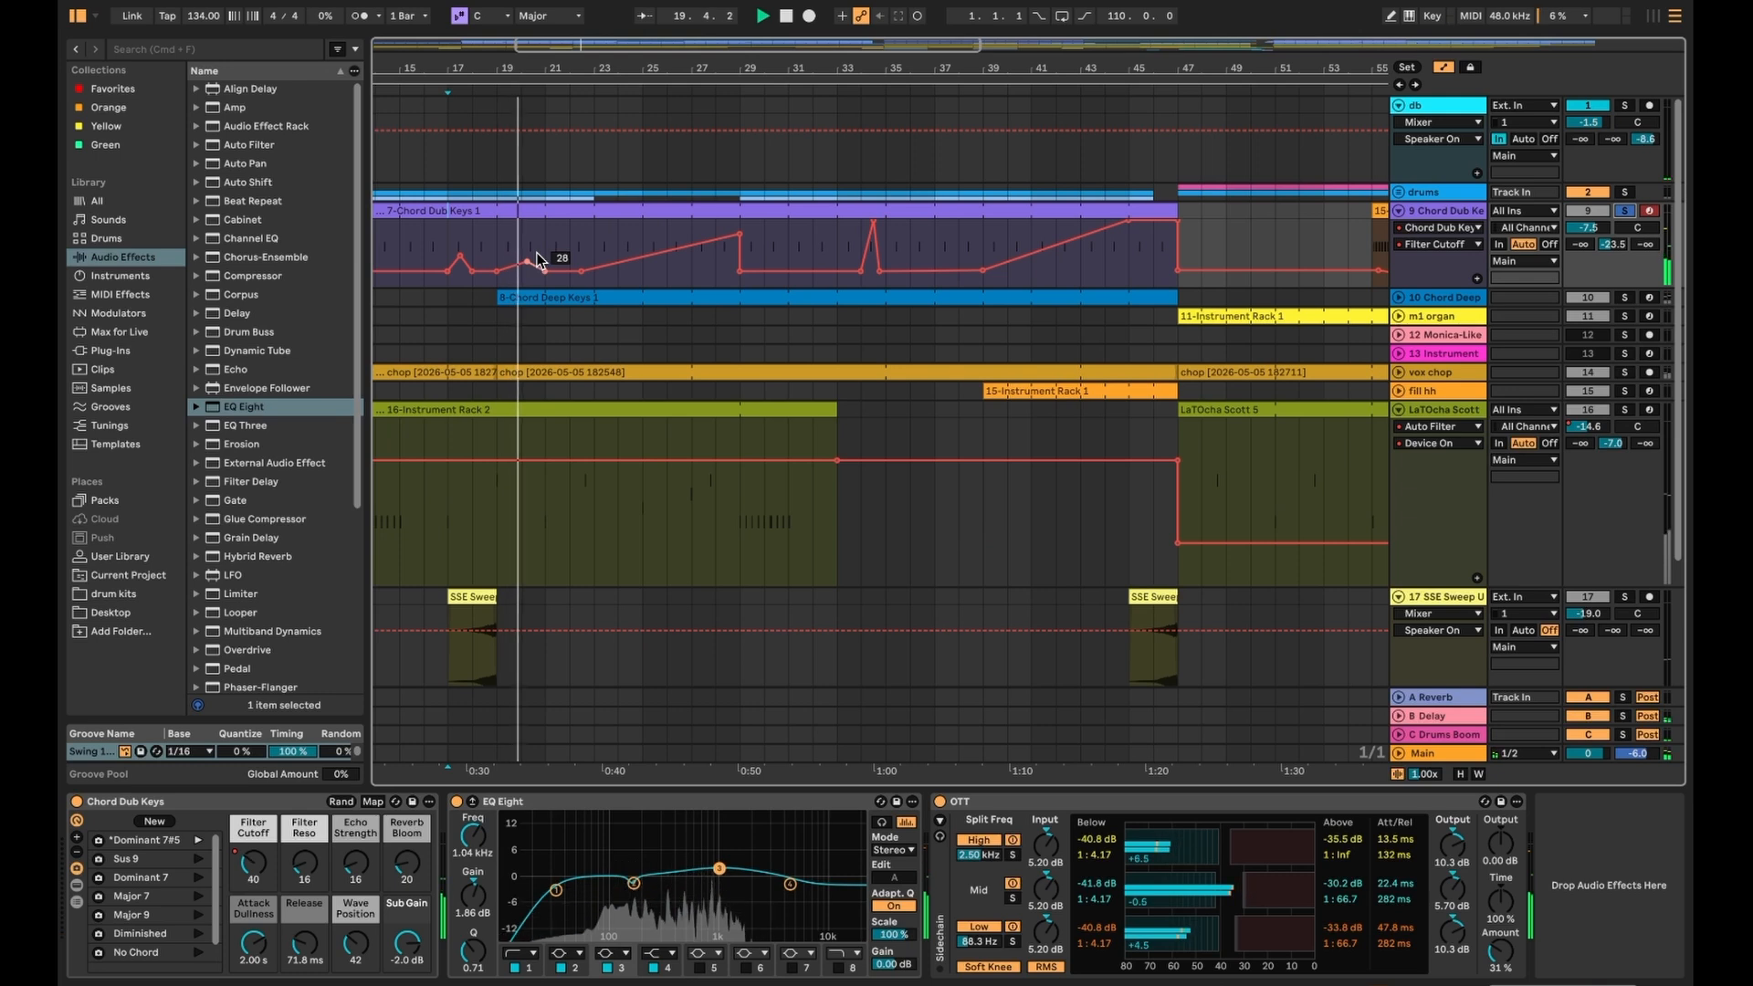
left_click(692, 272)
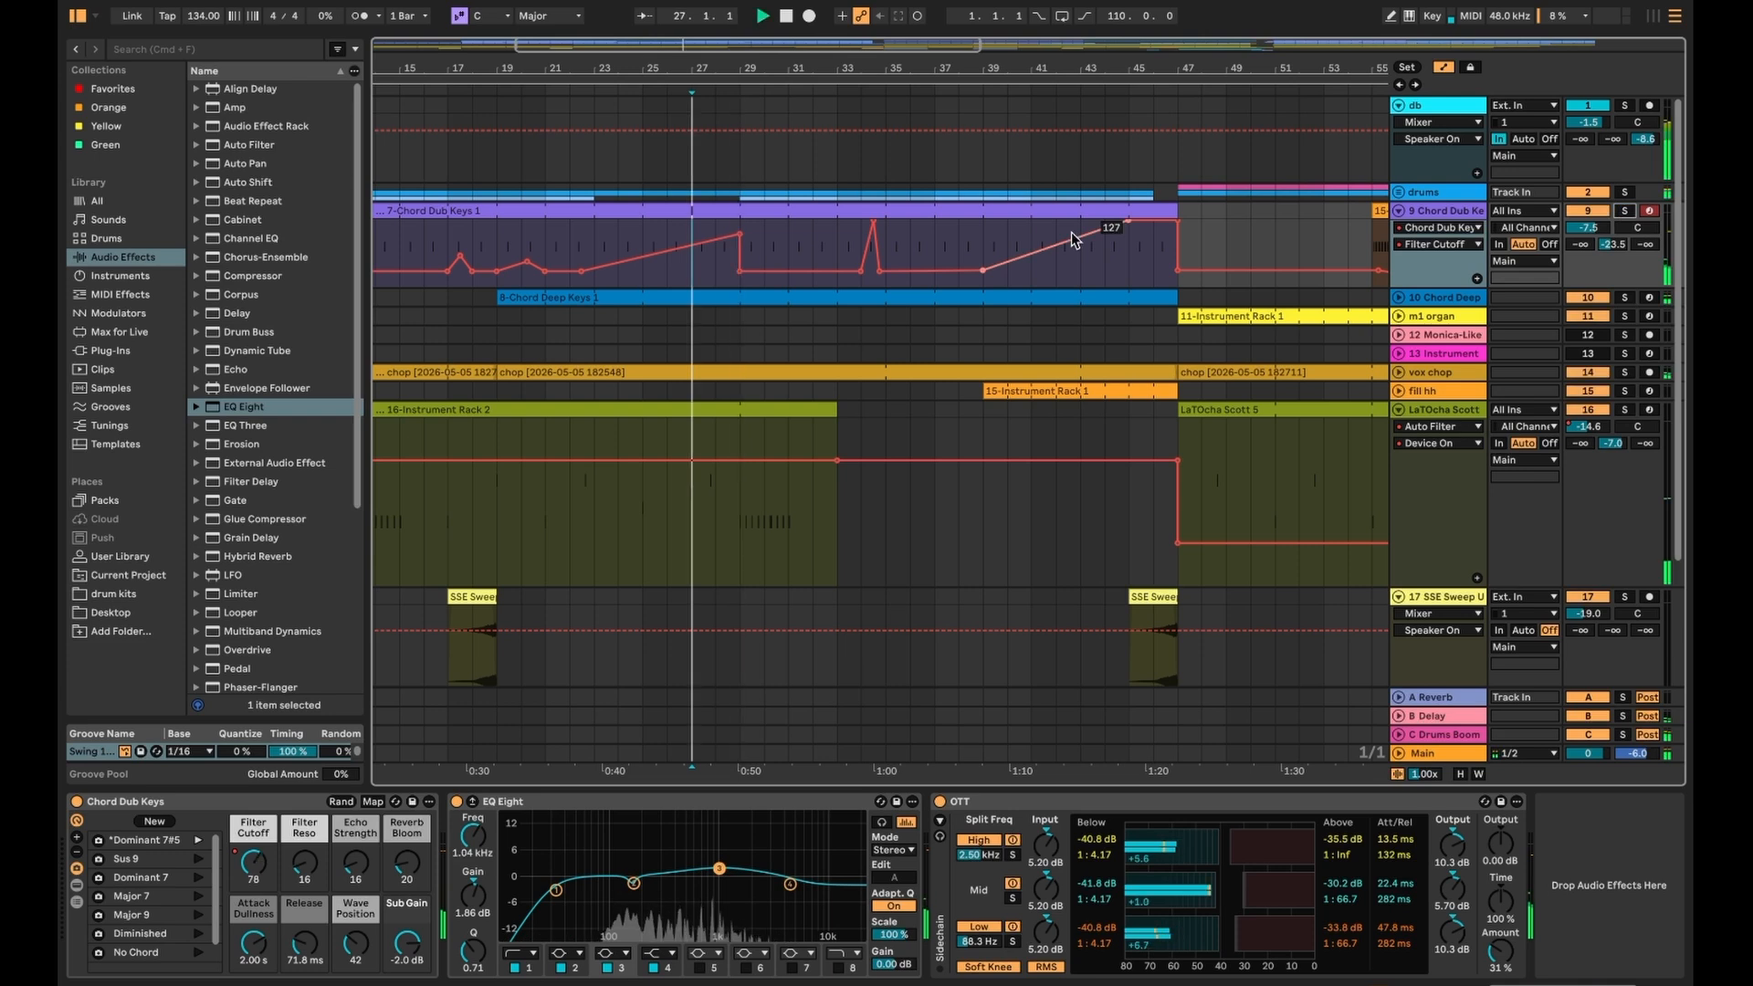
scroll(1064, 293, "down", 4)
key("a")
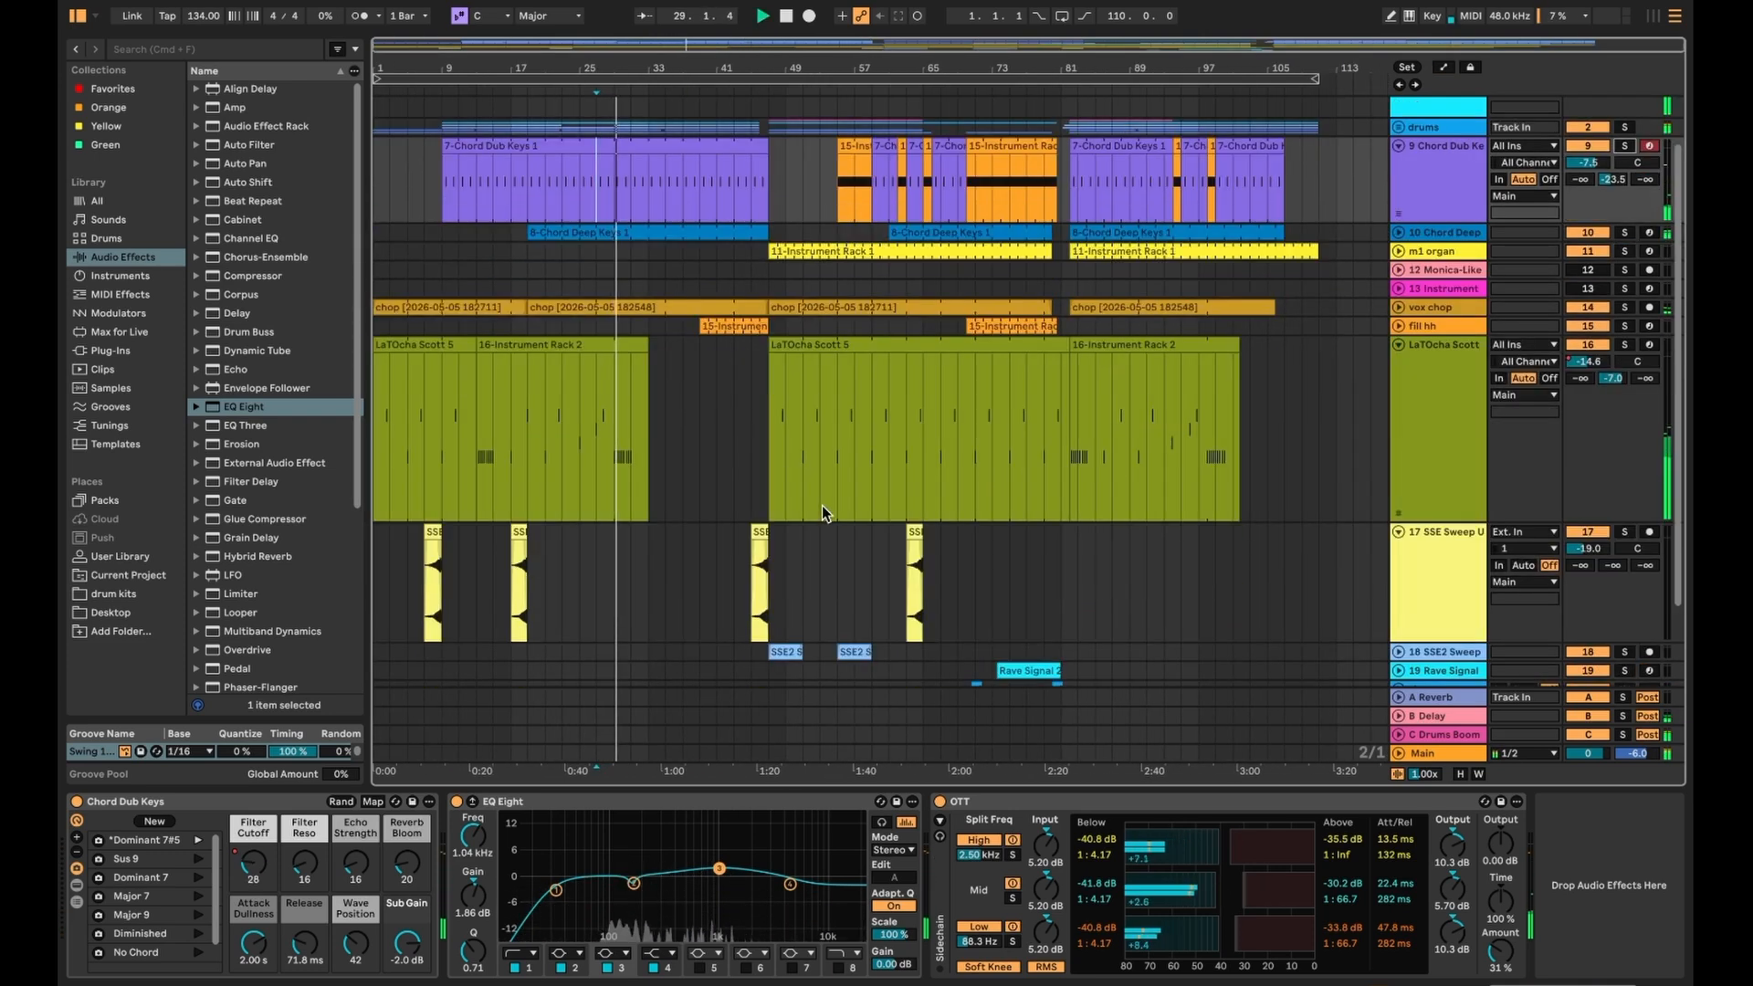
- Select the Rave Signal then SSE Sweep Up track, solo SSE Sweep Up and play from bar 45
scroll(762, 566, "down", 3)
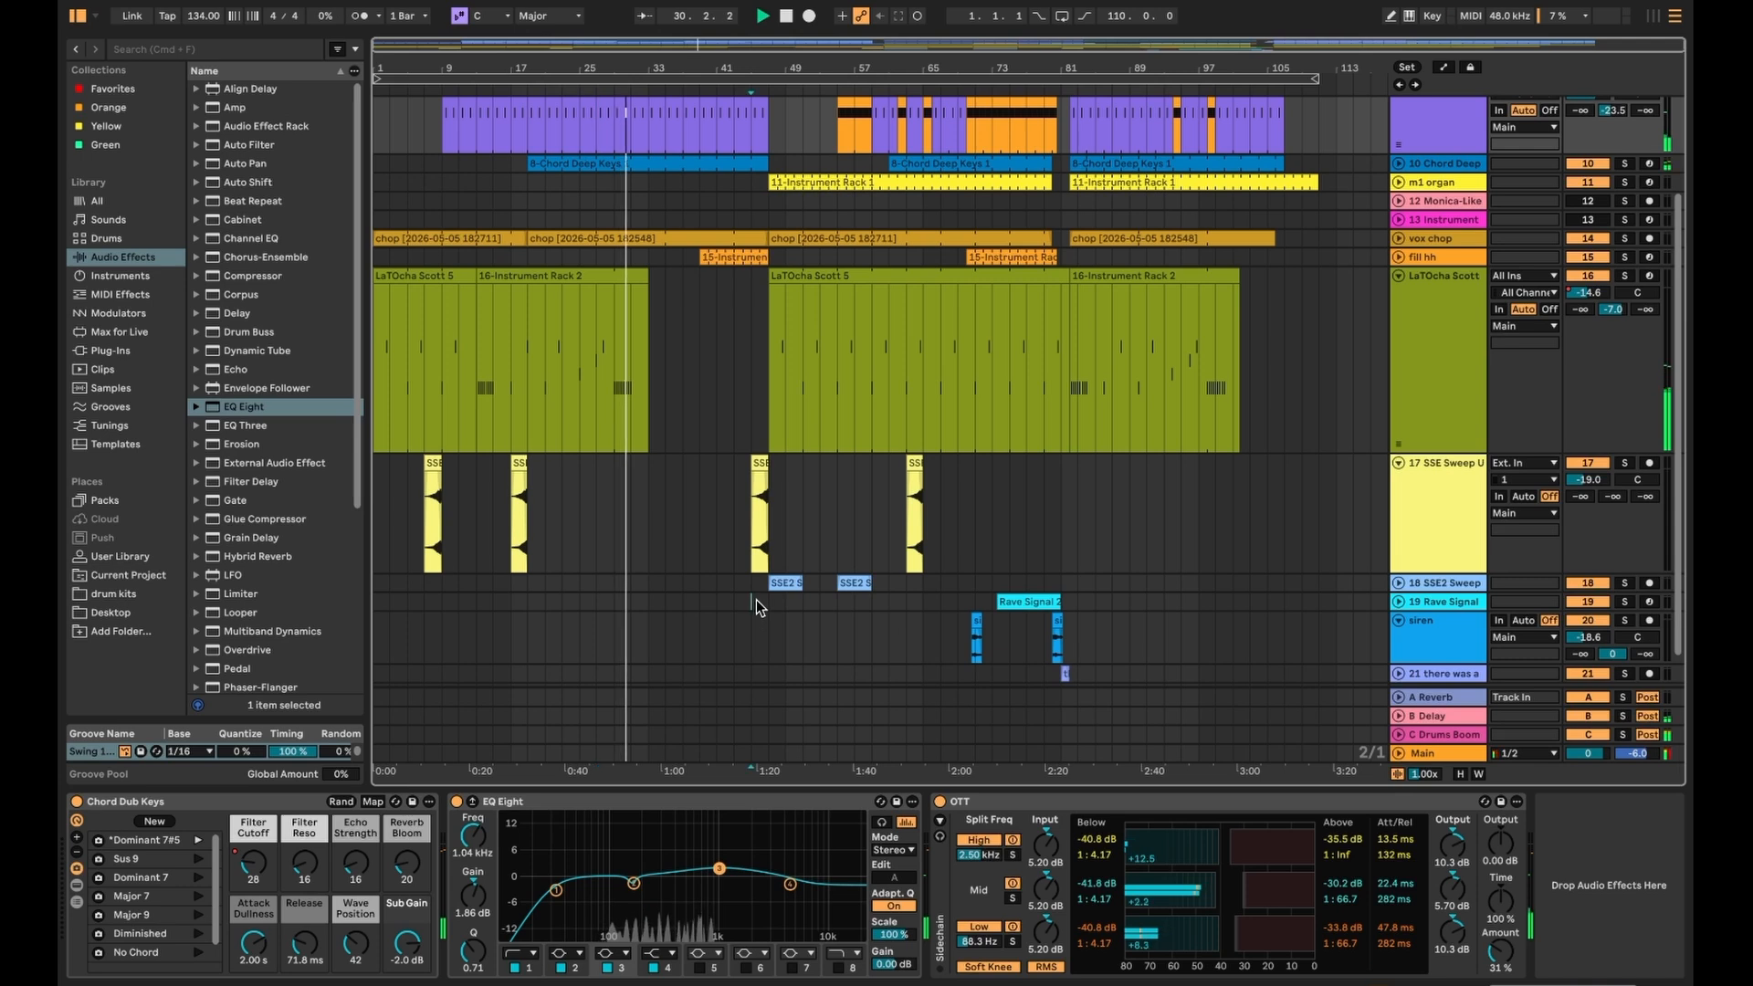
left_click(755, 602)
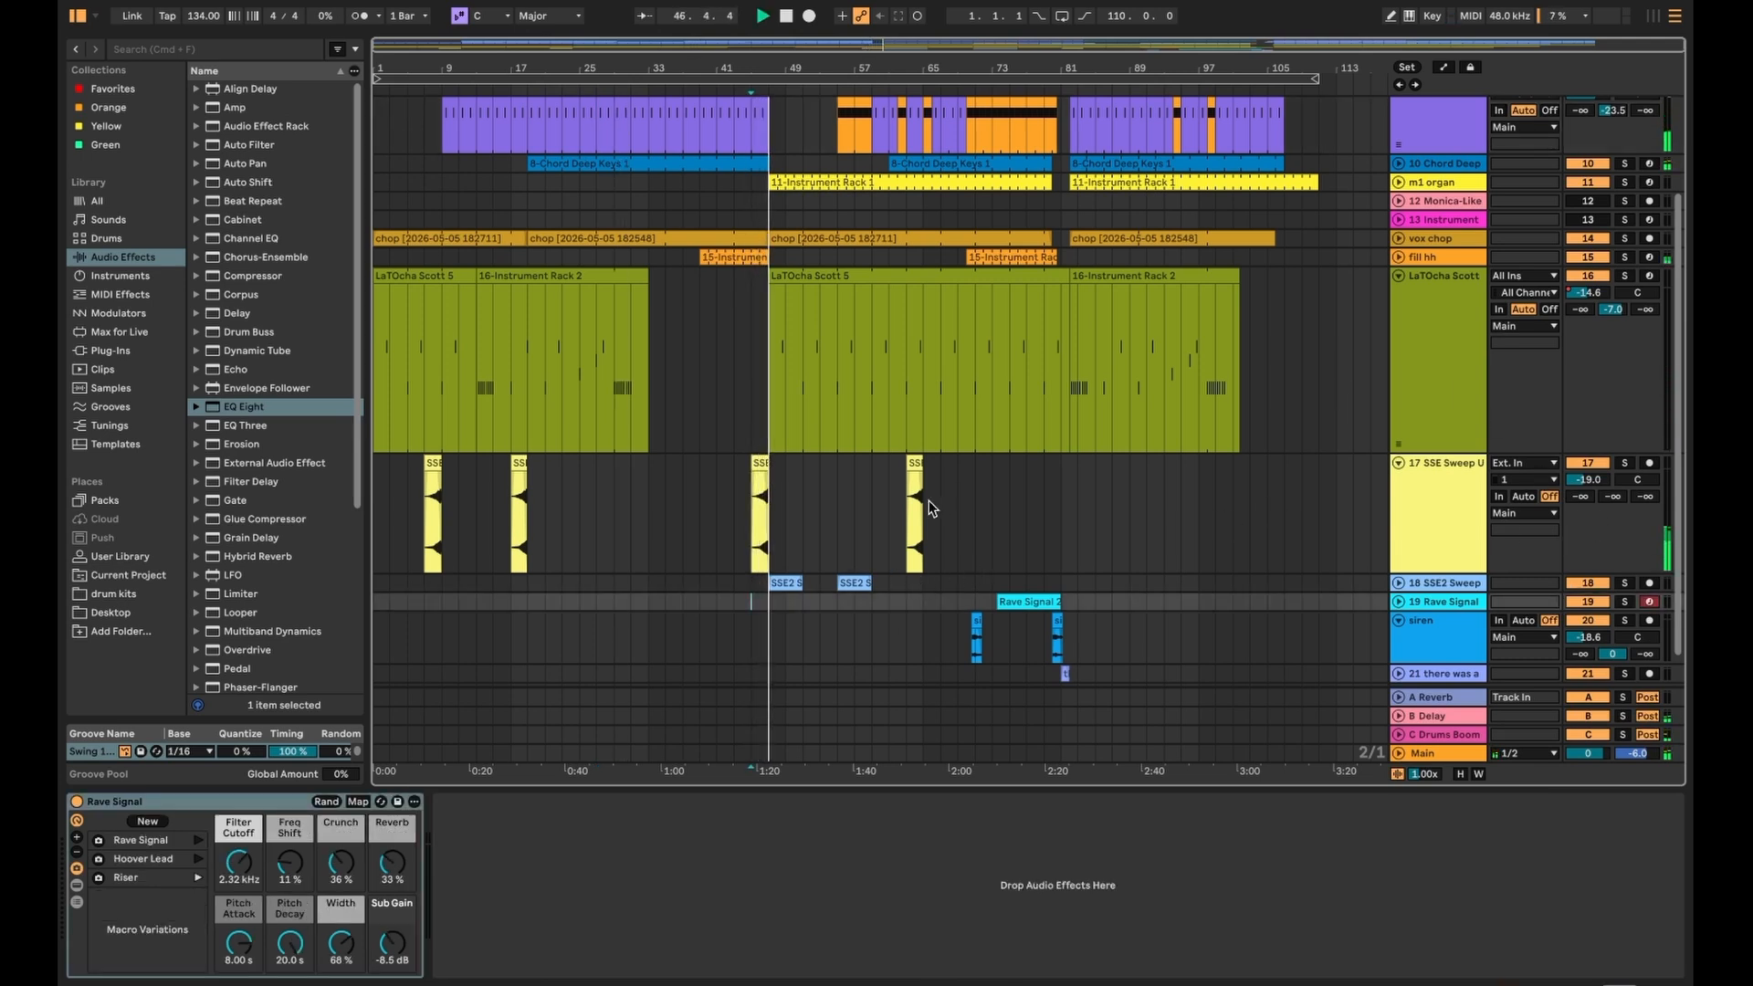
left_click(1466, 550)
left_click(1625, 463)
key("space")
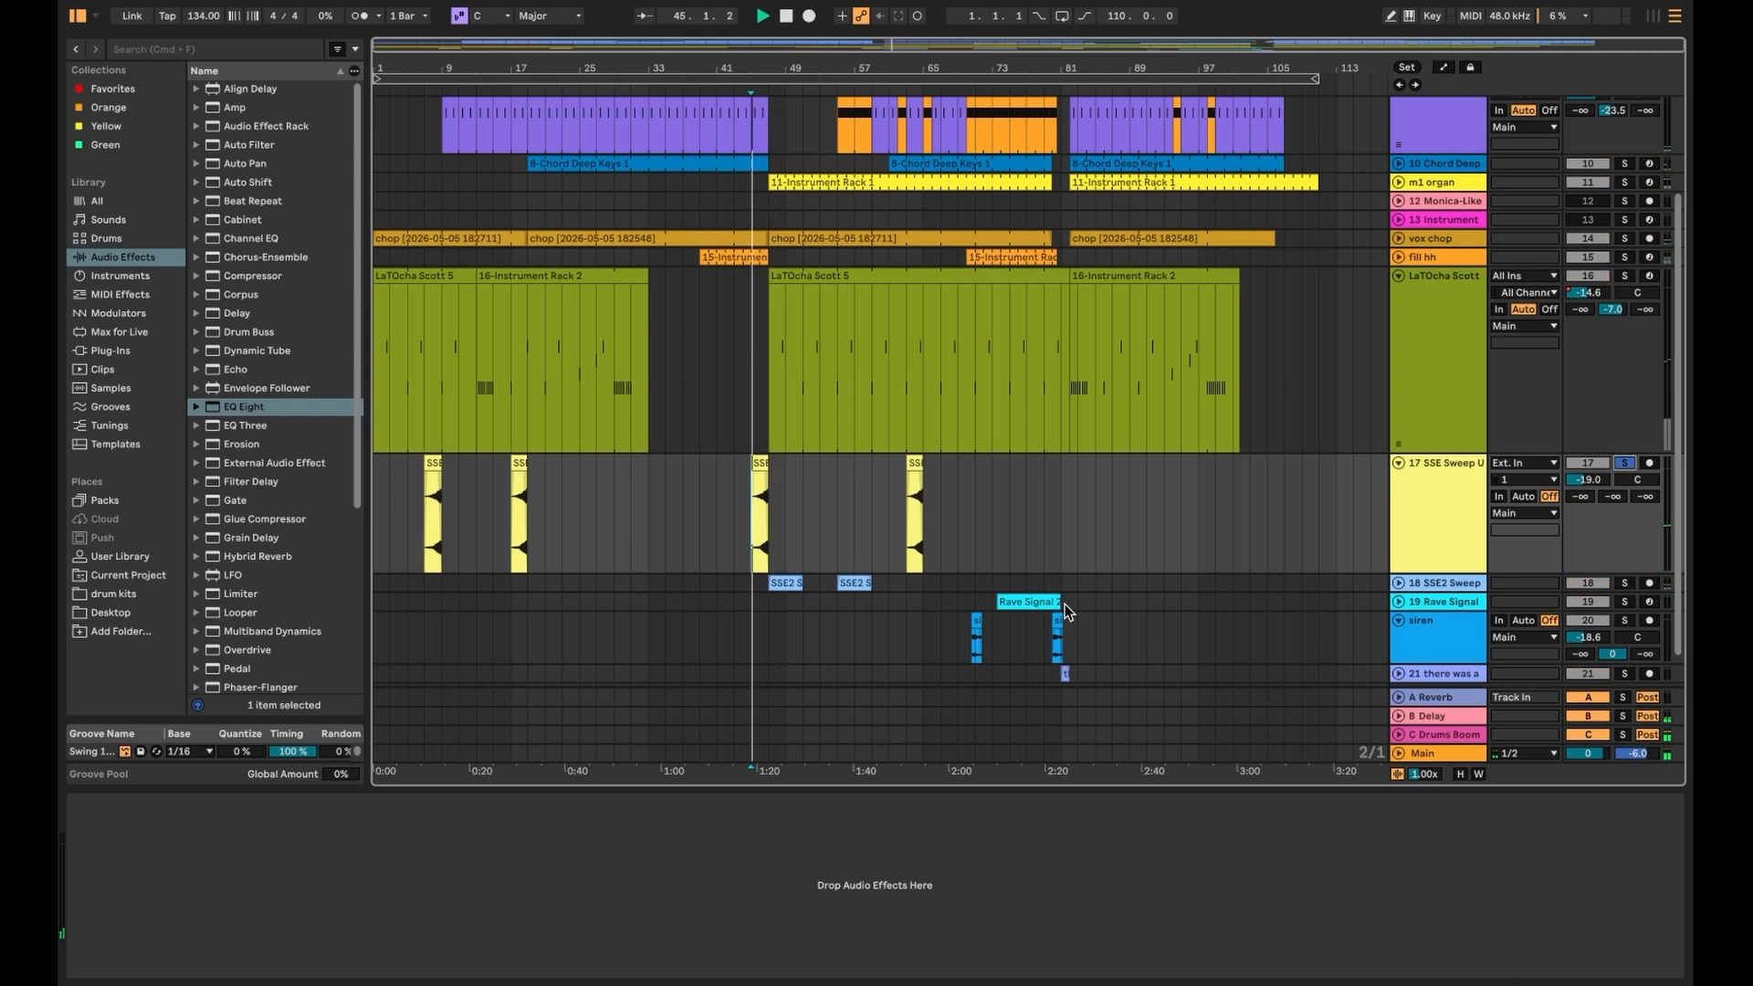
scroll(745, 535, "up", 5)
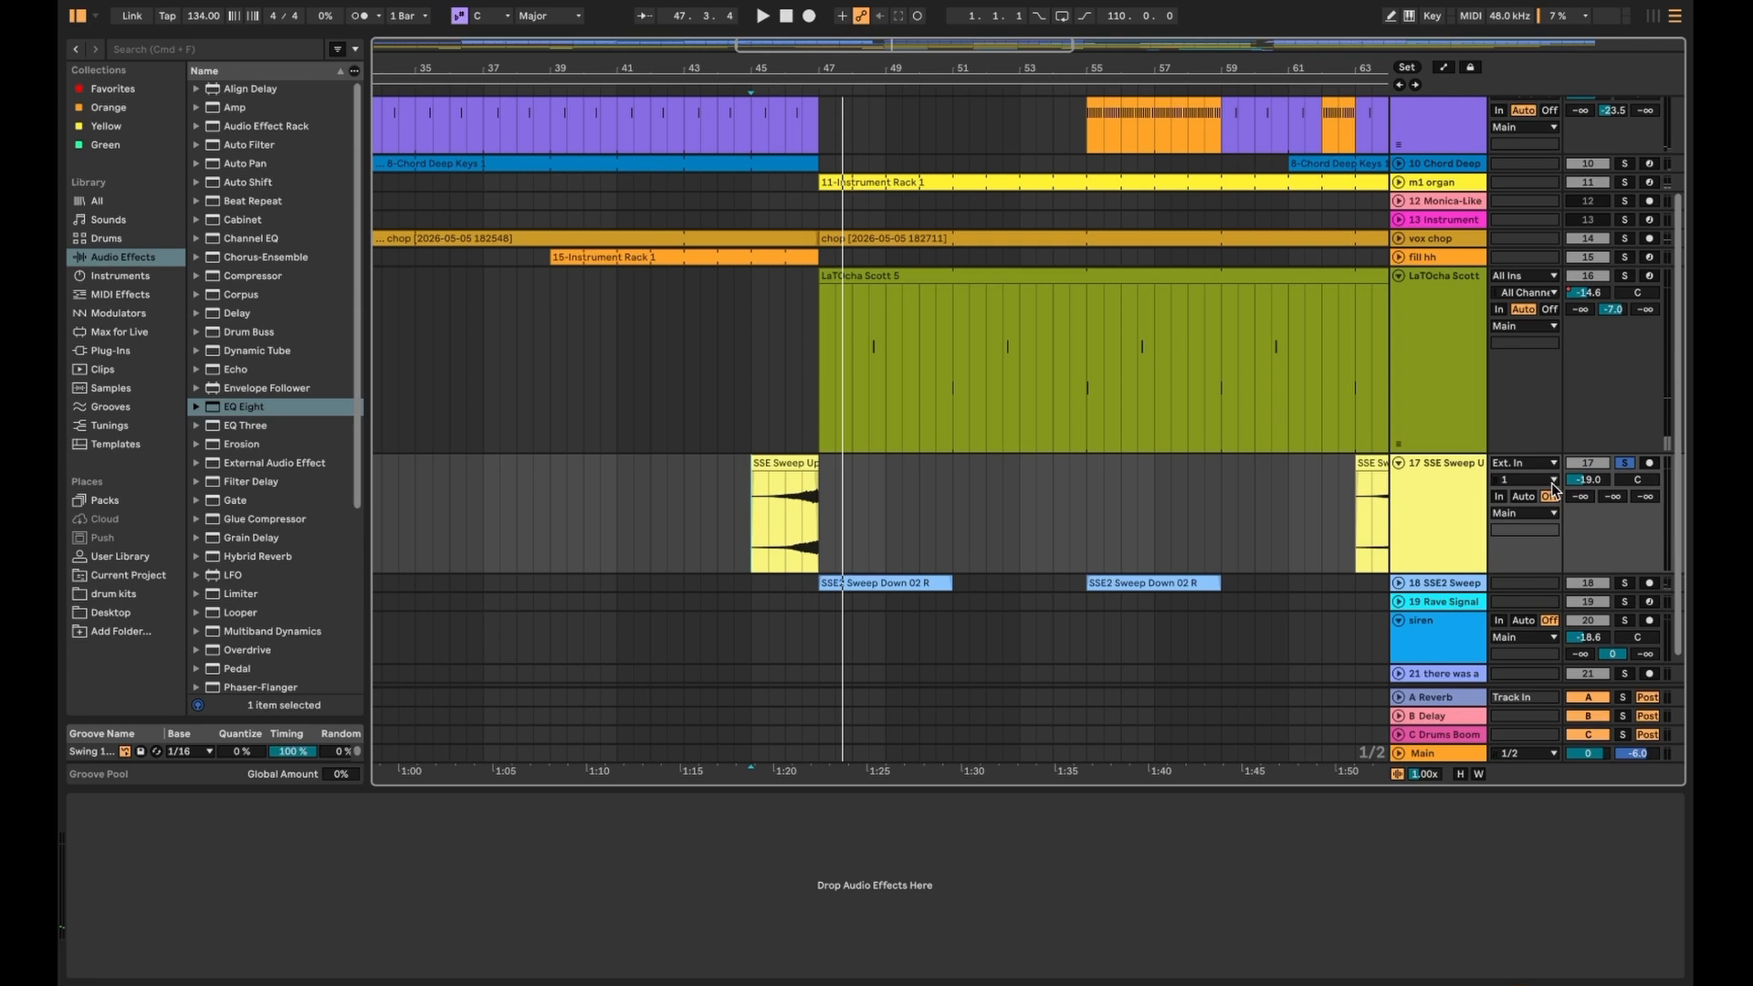
- Solo the SSE2 Sweep track, play it from bar 47 and unfold it to show its waveforms
scroll(979, 502, "down", 4)
left_click(881, 464)
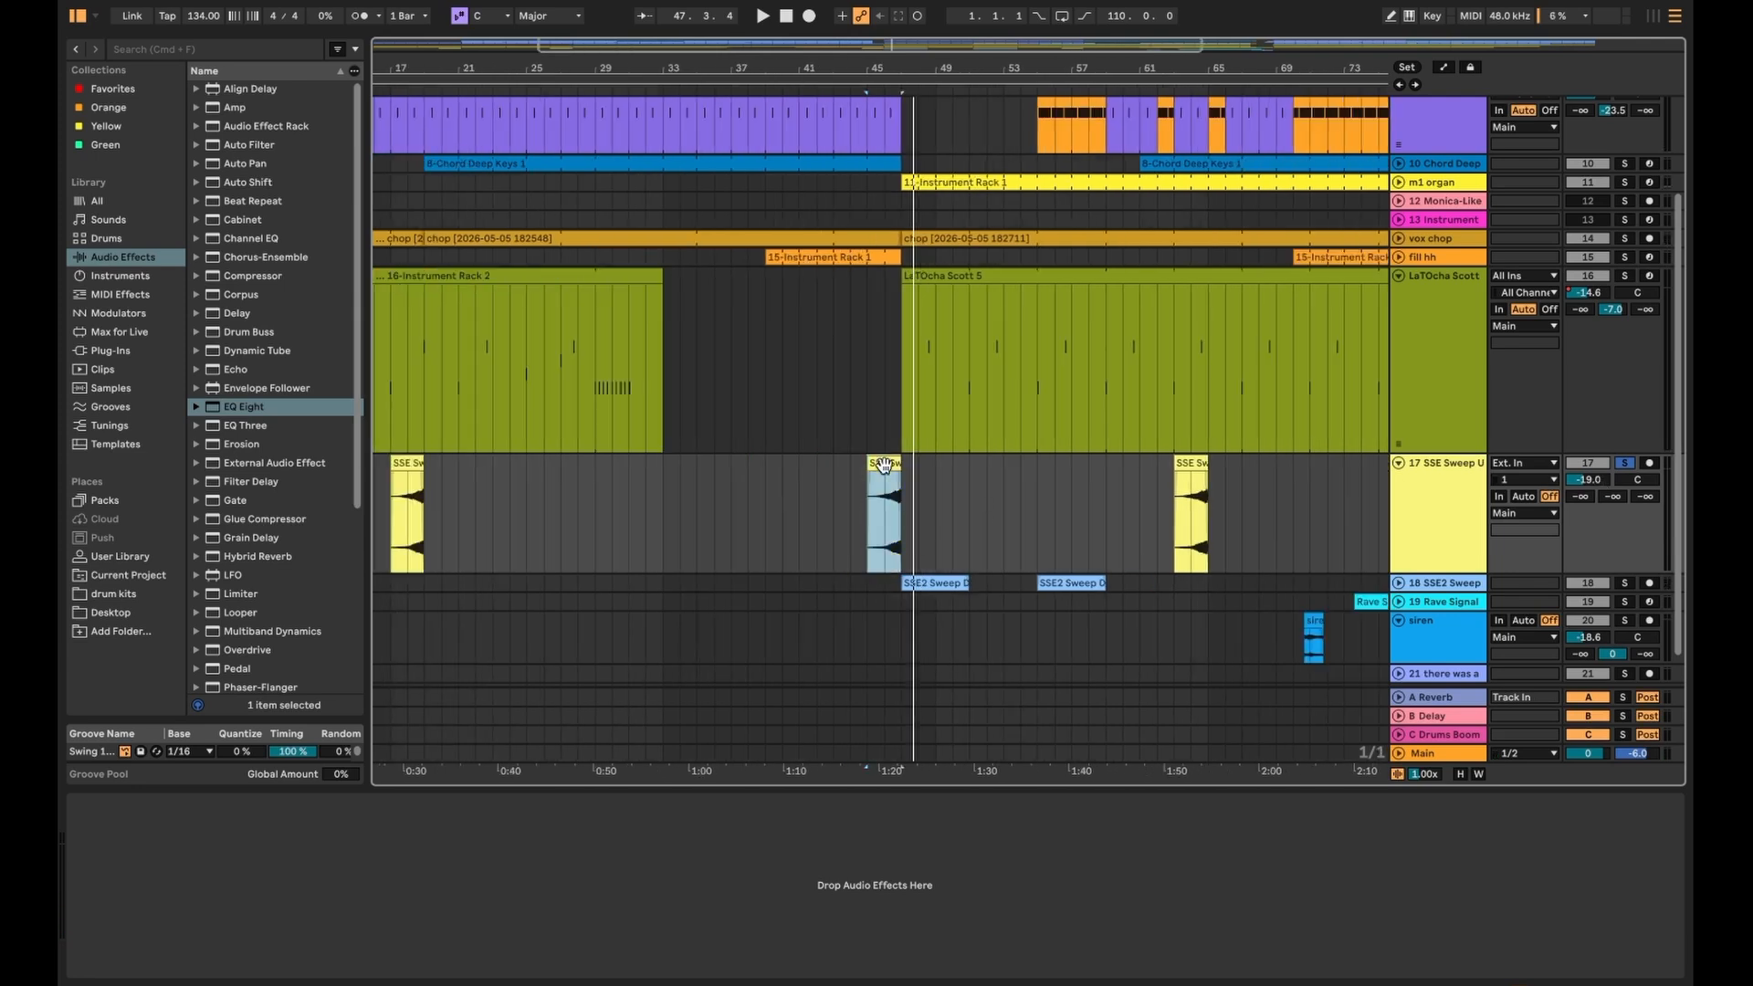
left_click(901, 599)
key("space")
key("space")
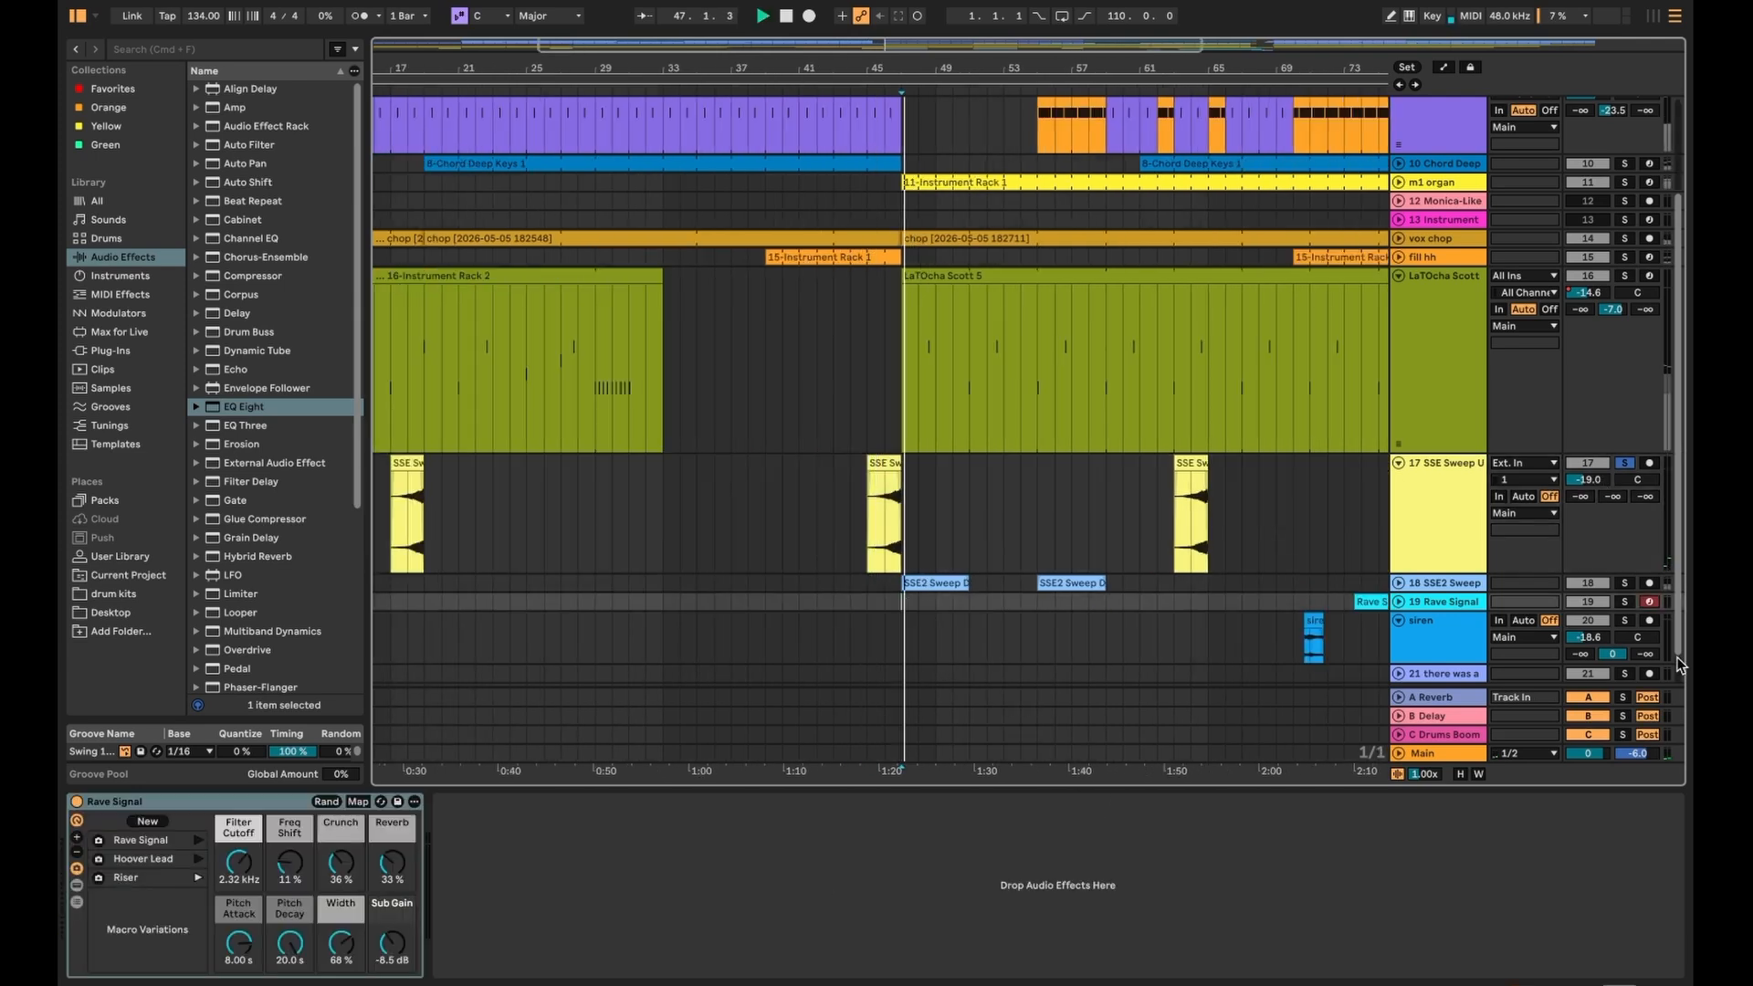
left_click(1625, 584)
key("space")
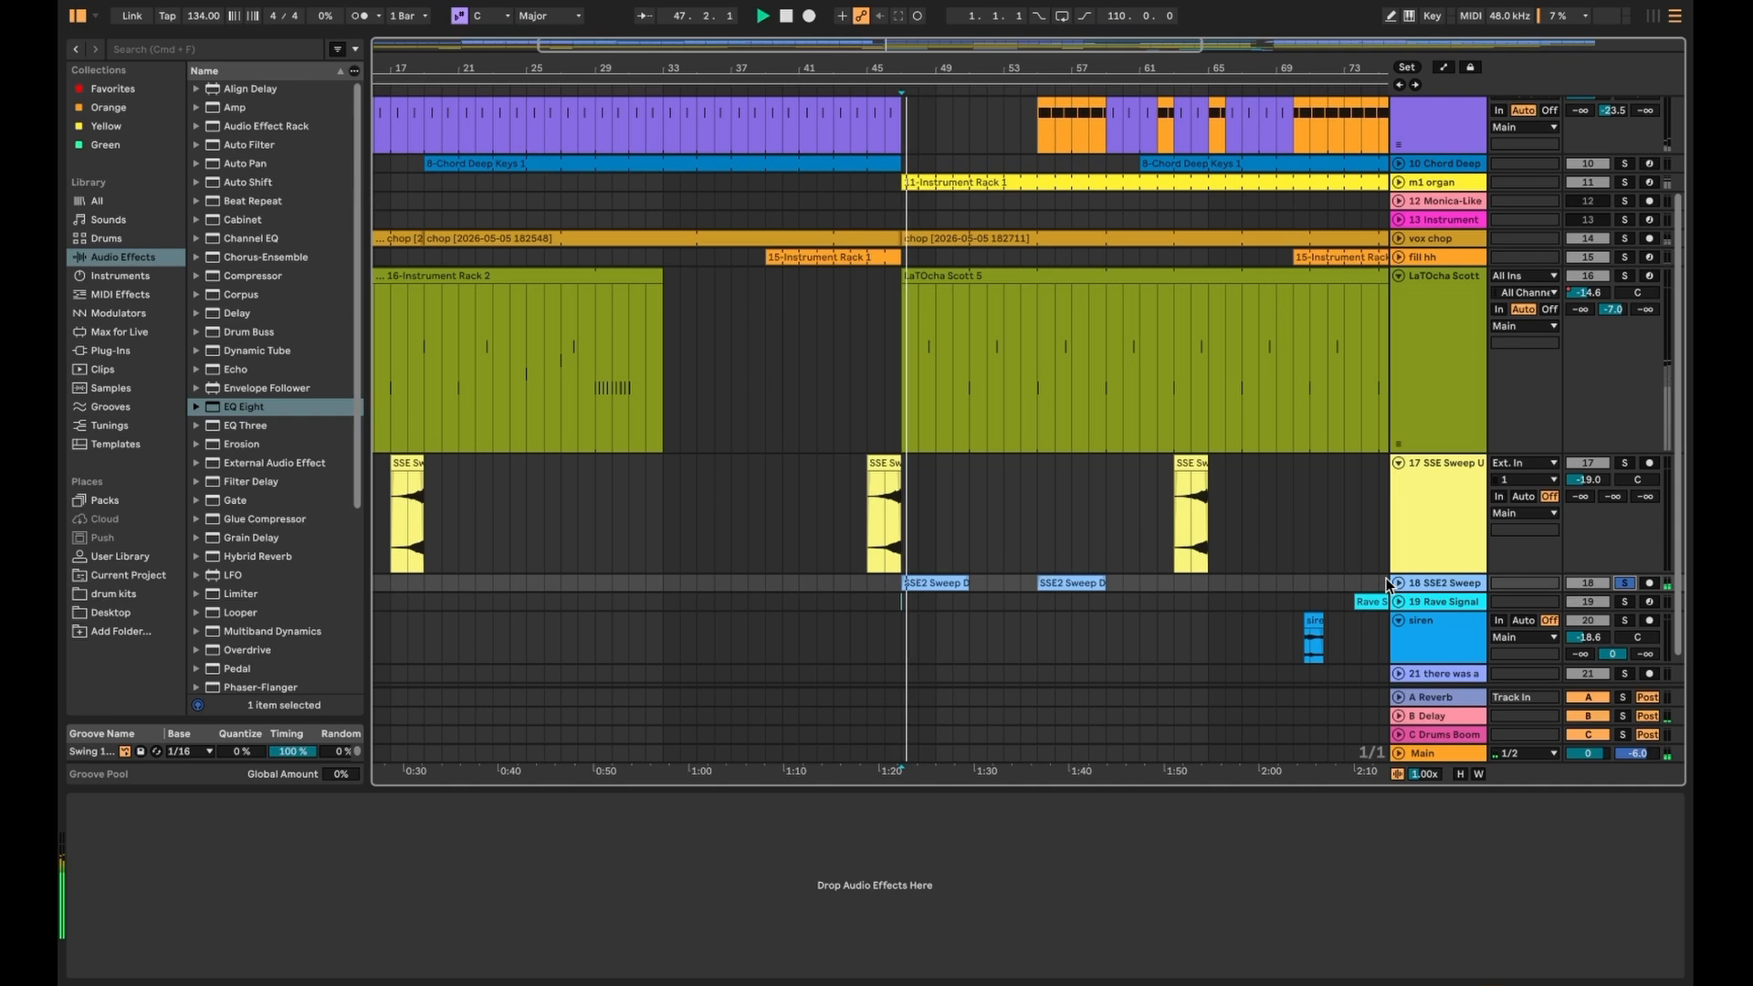
left_click(1399, 583)
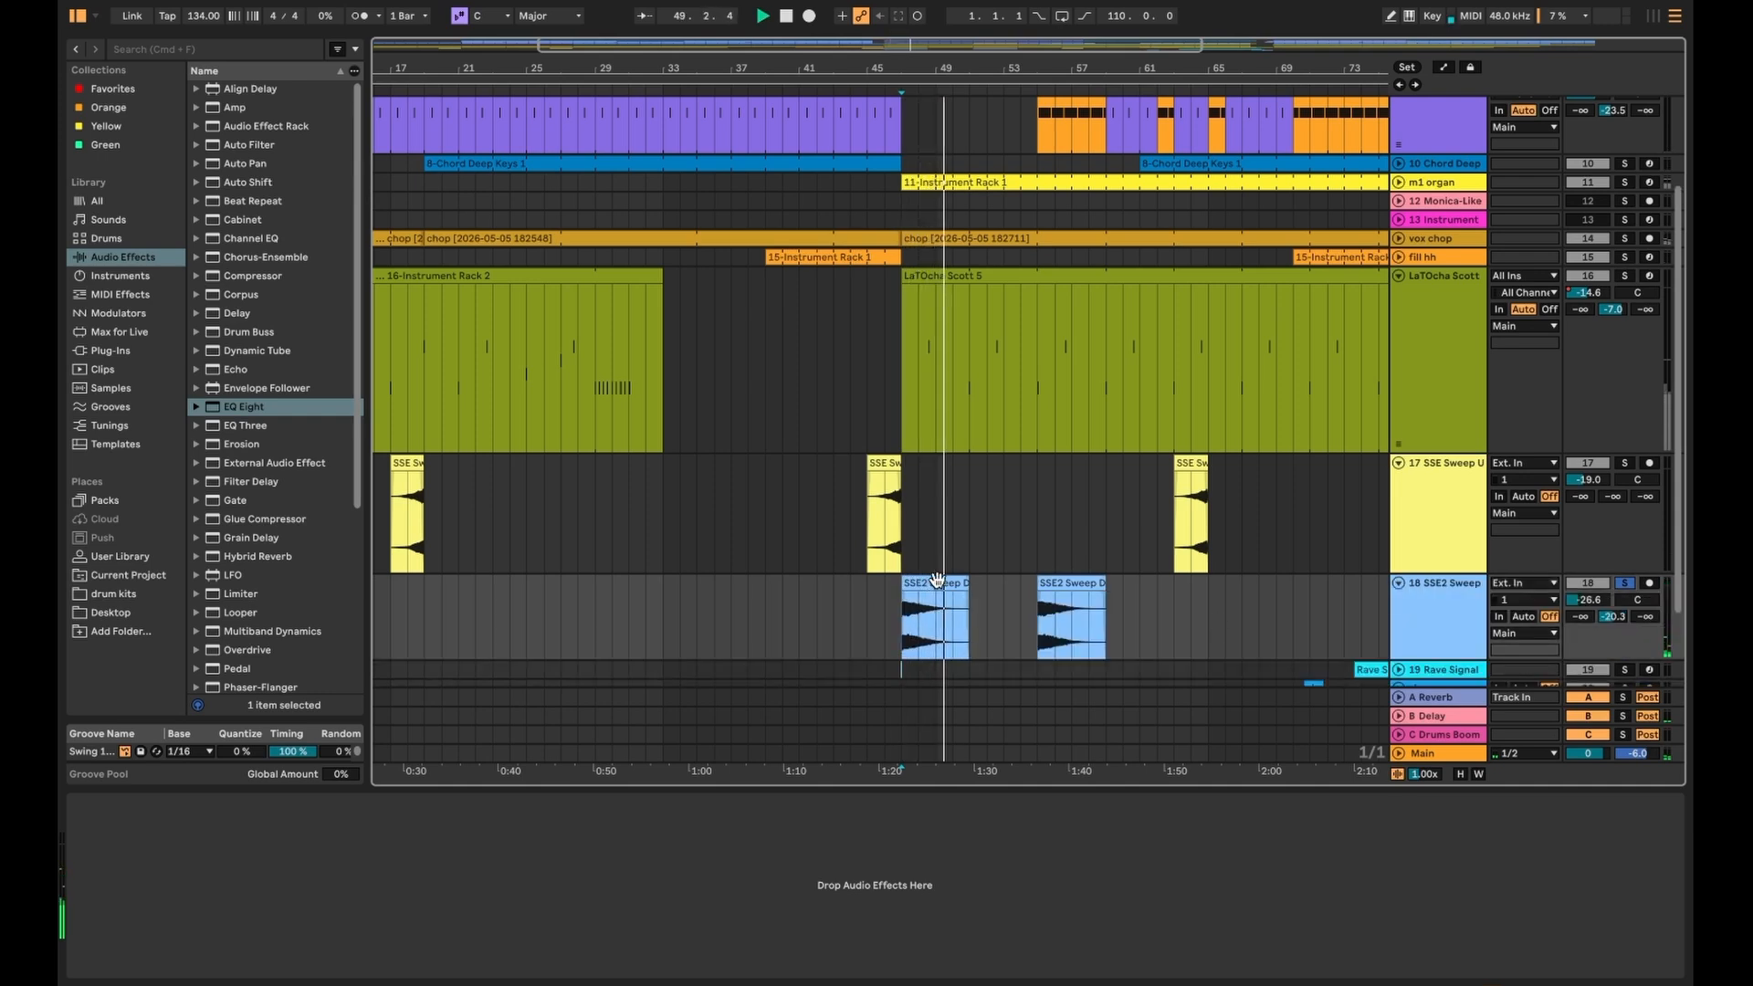
- Unsolo the SSE2 Sweep track and play the arrangement from bar 55
left_click(1034, 628)
key("space")
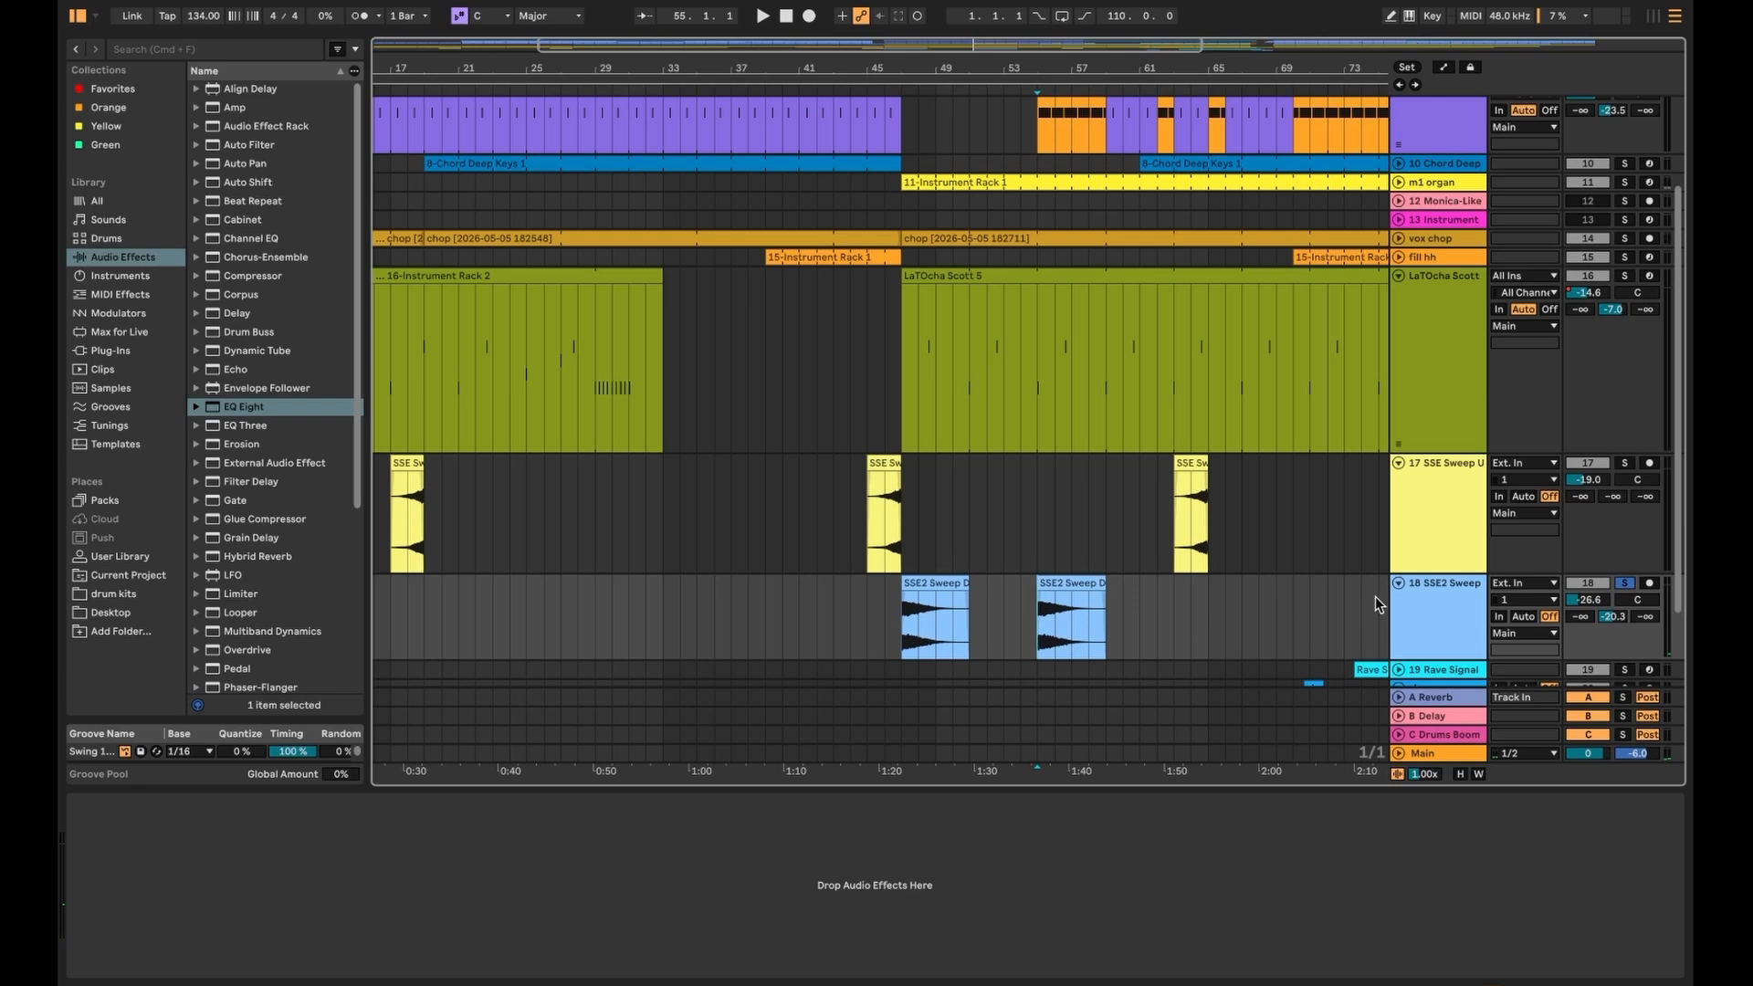
left_click(1619, 587)
key("space")
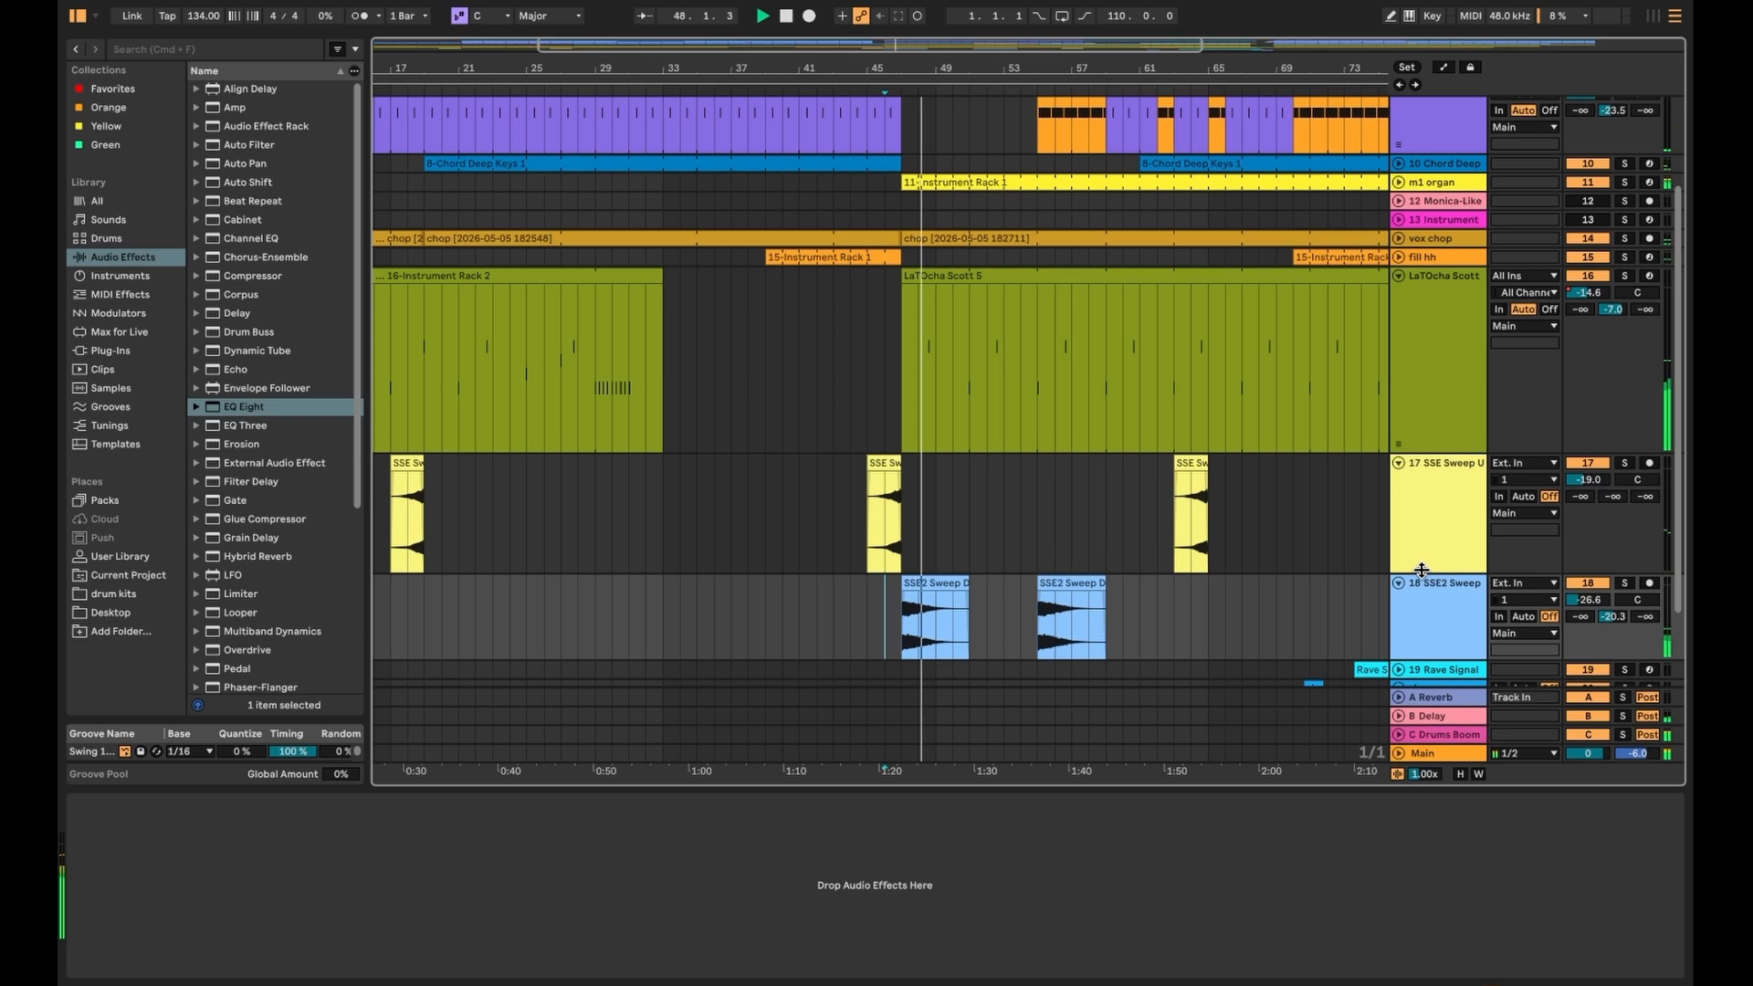
scroll(937, 513, "down", 3)
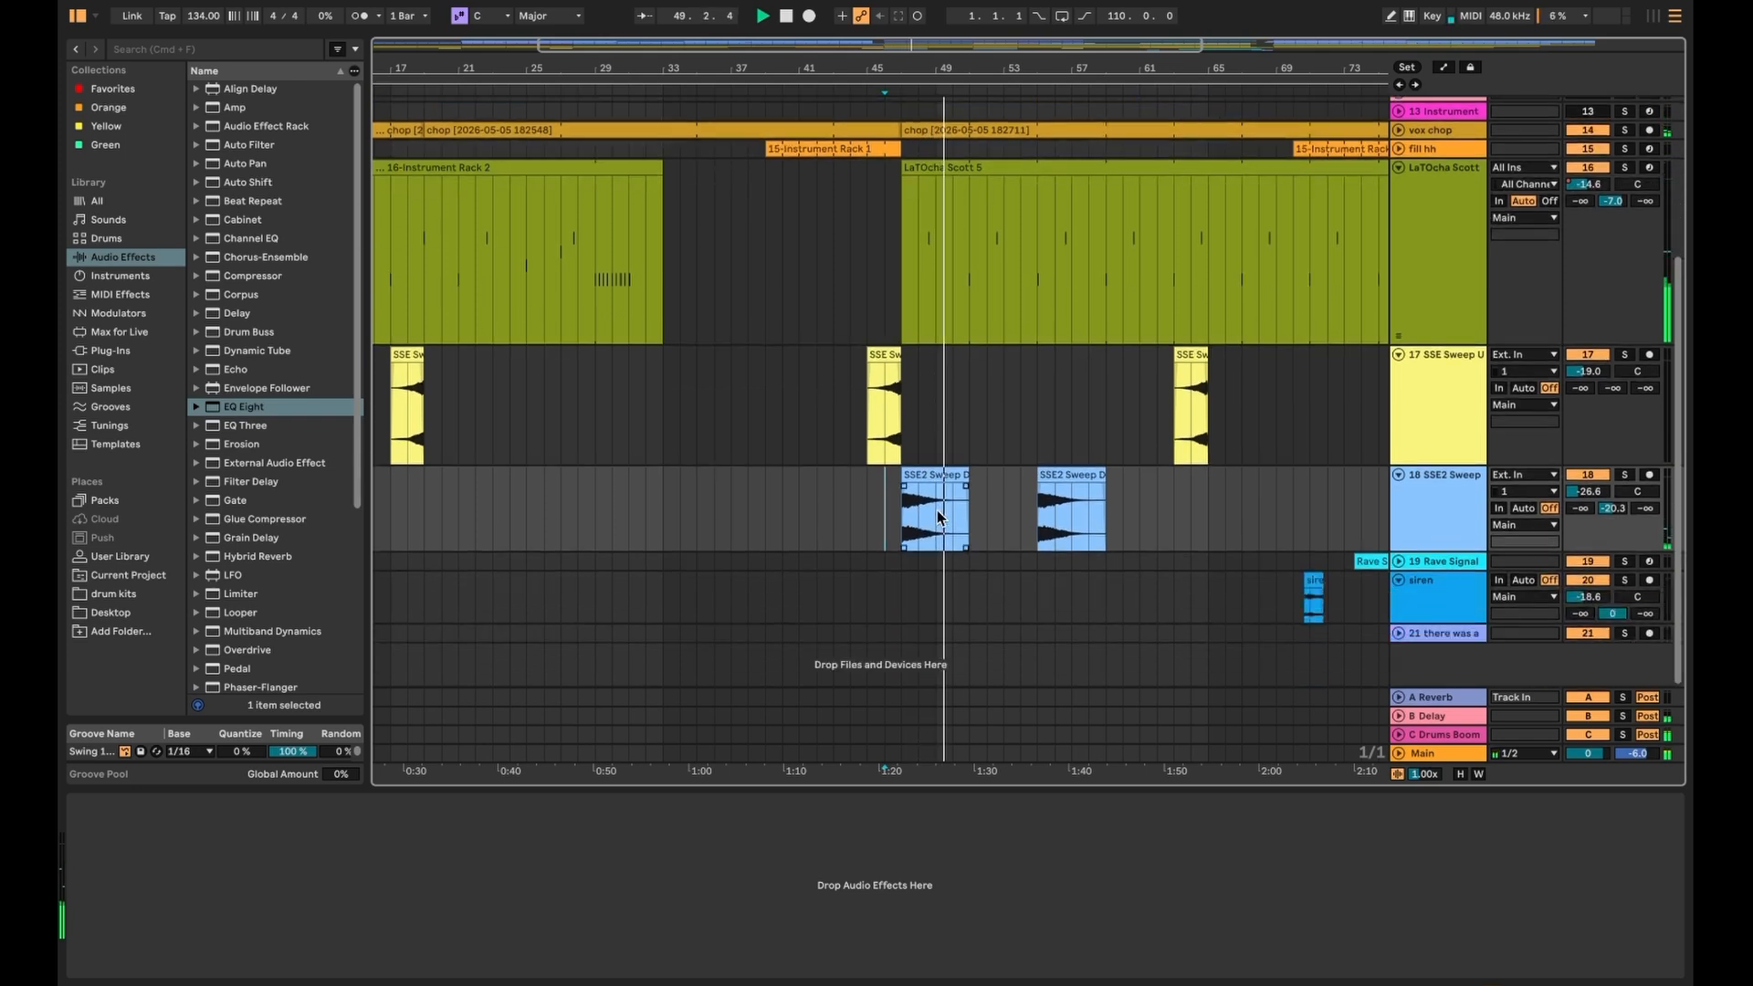
- Play from around bar 70, expand Rave Signal and show the Rave Signal 2 clip's macros
left_click(1295, 594)
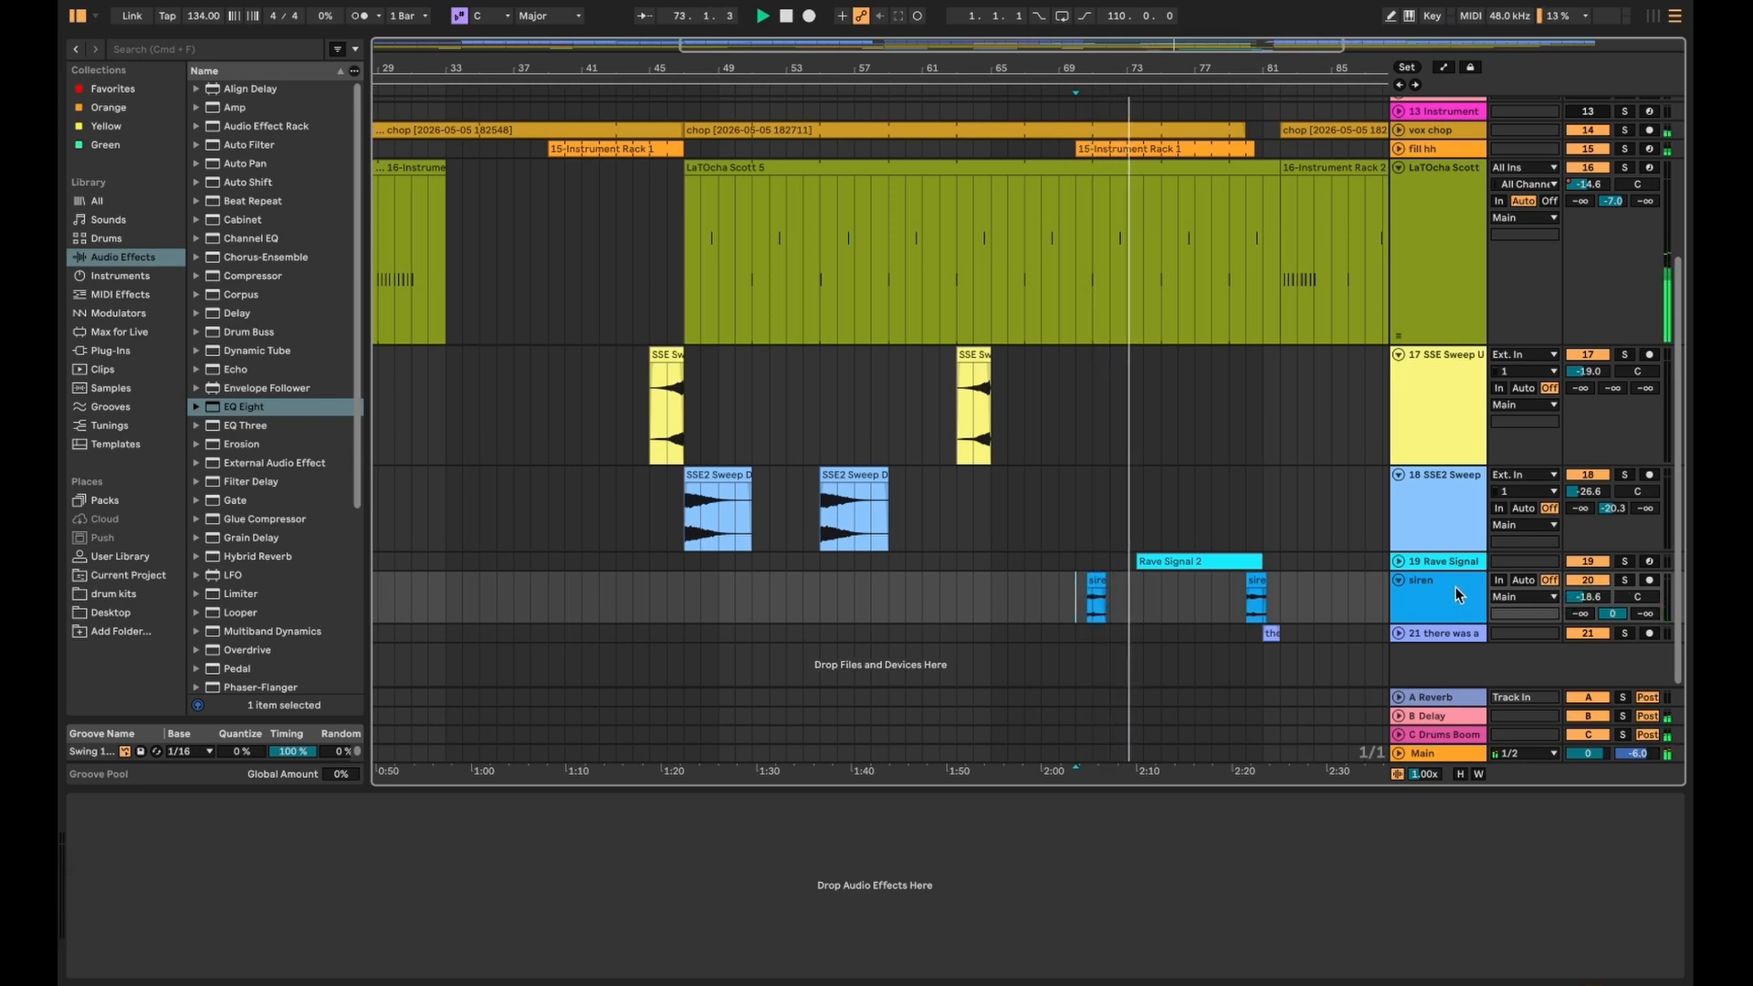
left_click(1399, 560)
scroll(1297, 572, "up", 5)
left_click(1139, 559)
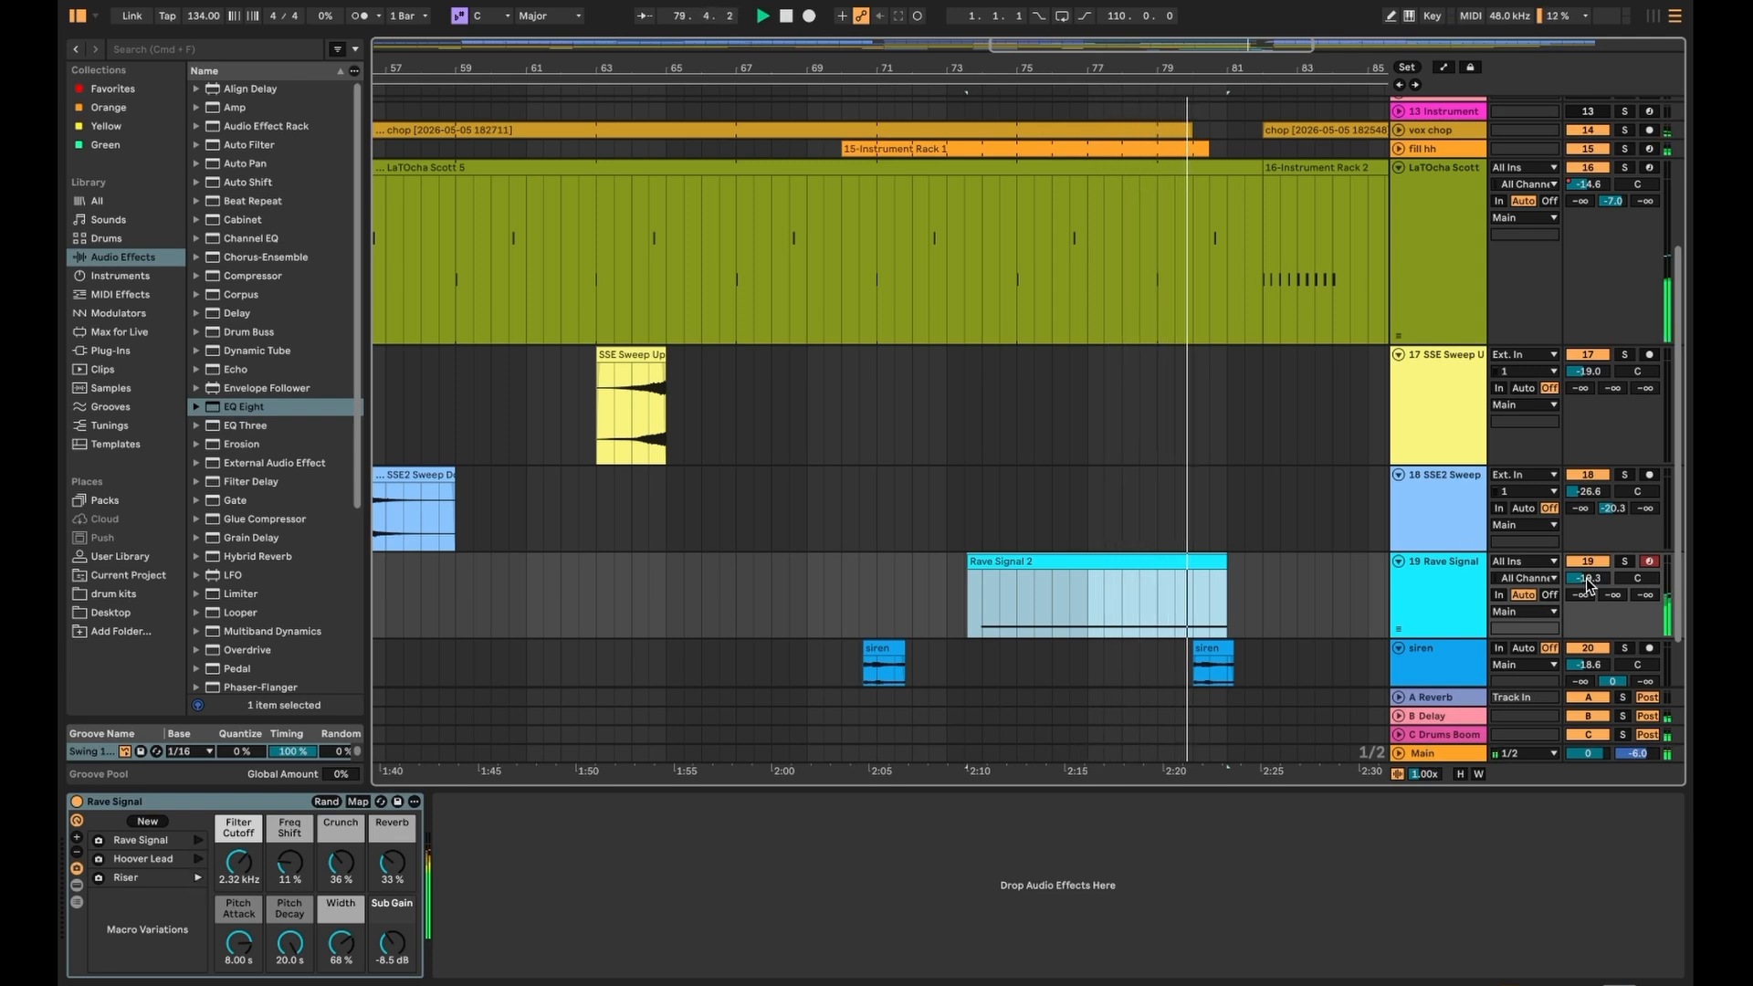
scroll(1218, 550, "right", 5)
scroll(1160, 418, "up", 2)
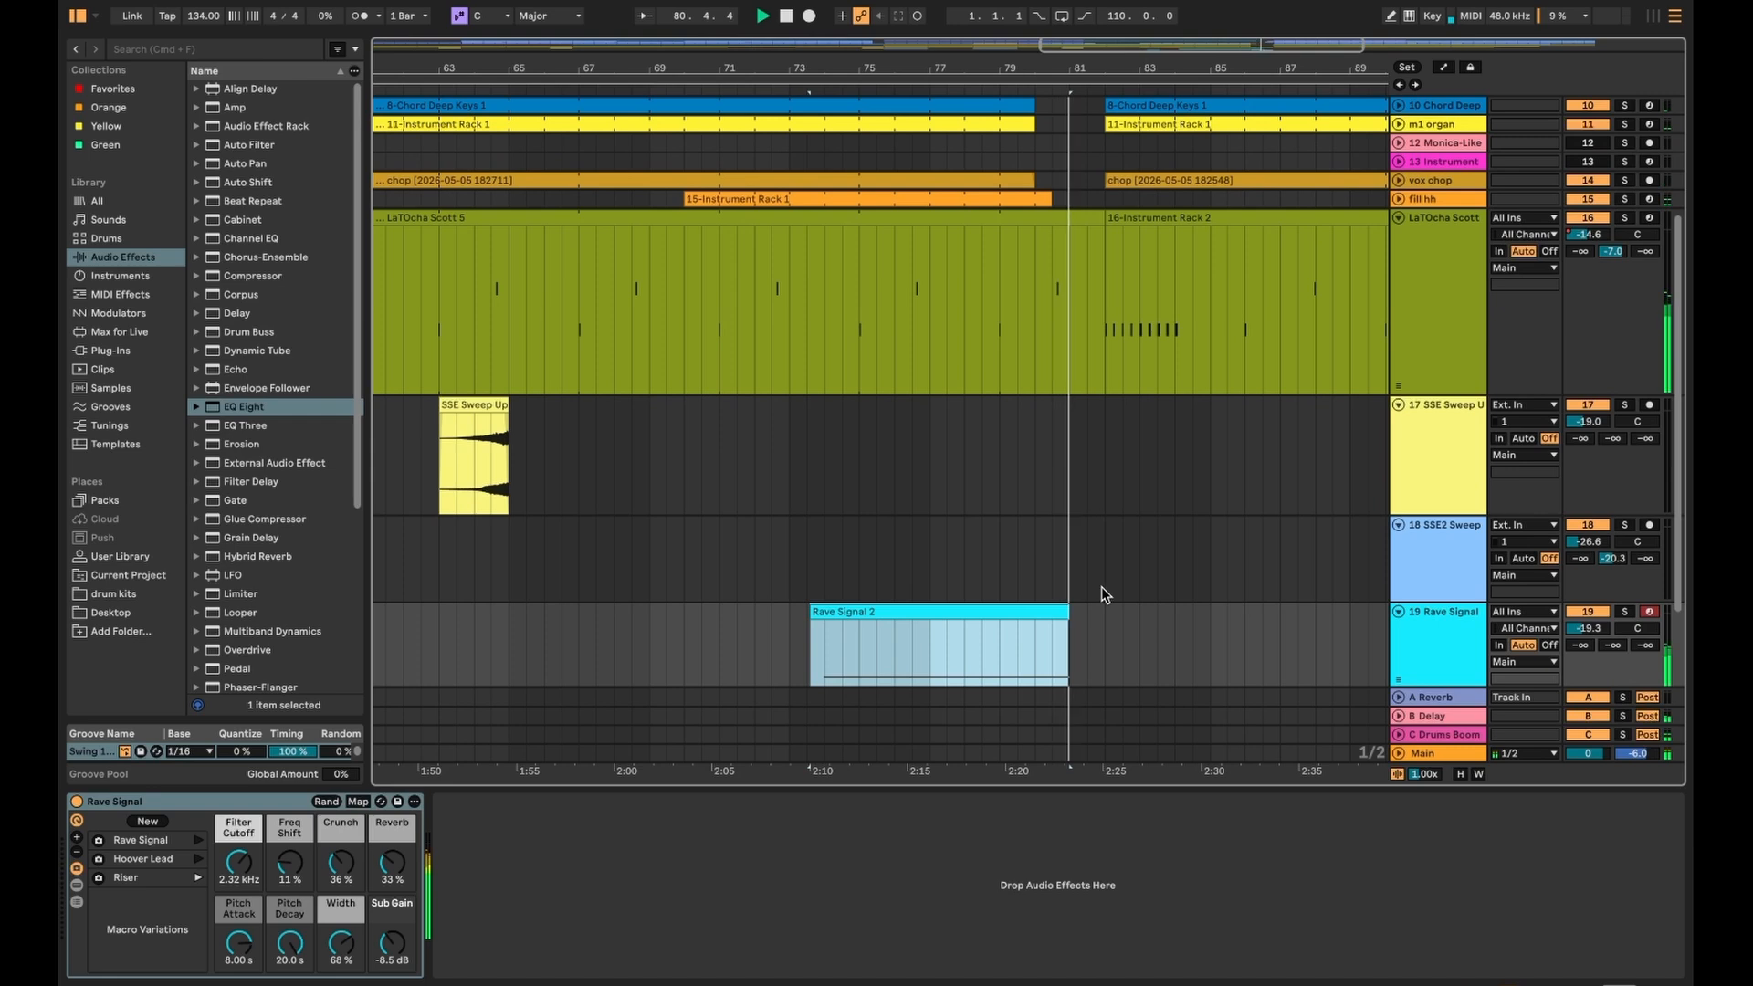
scroll(1102, 586, "up", 3)
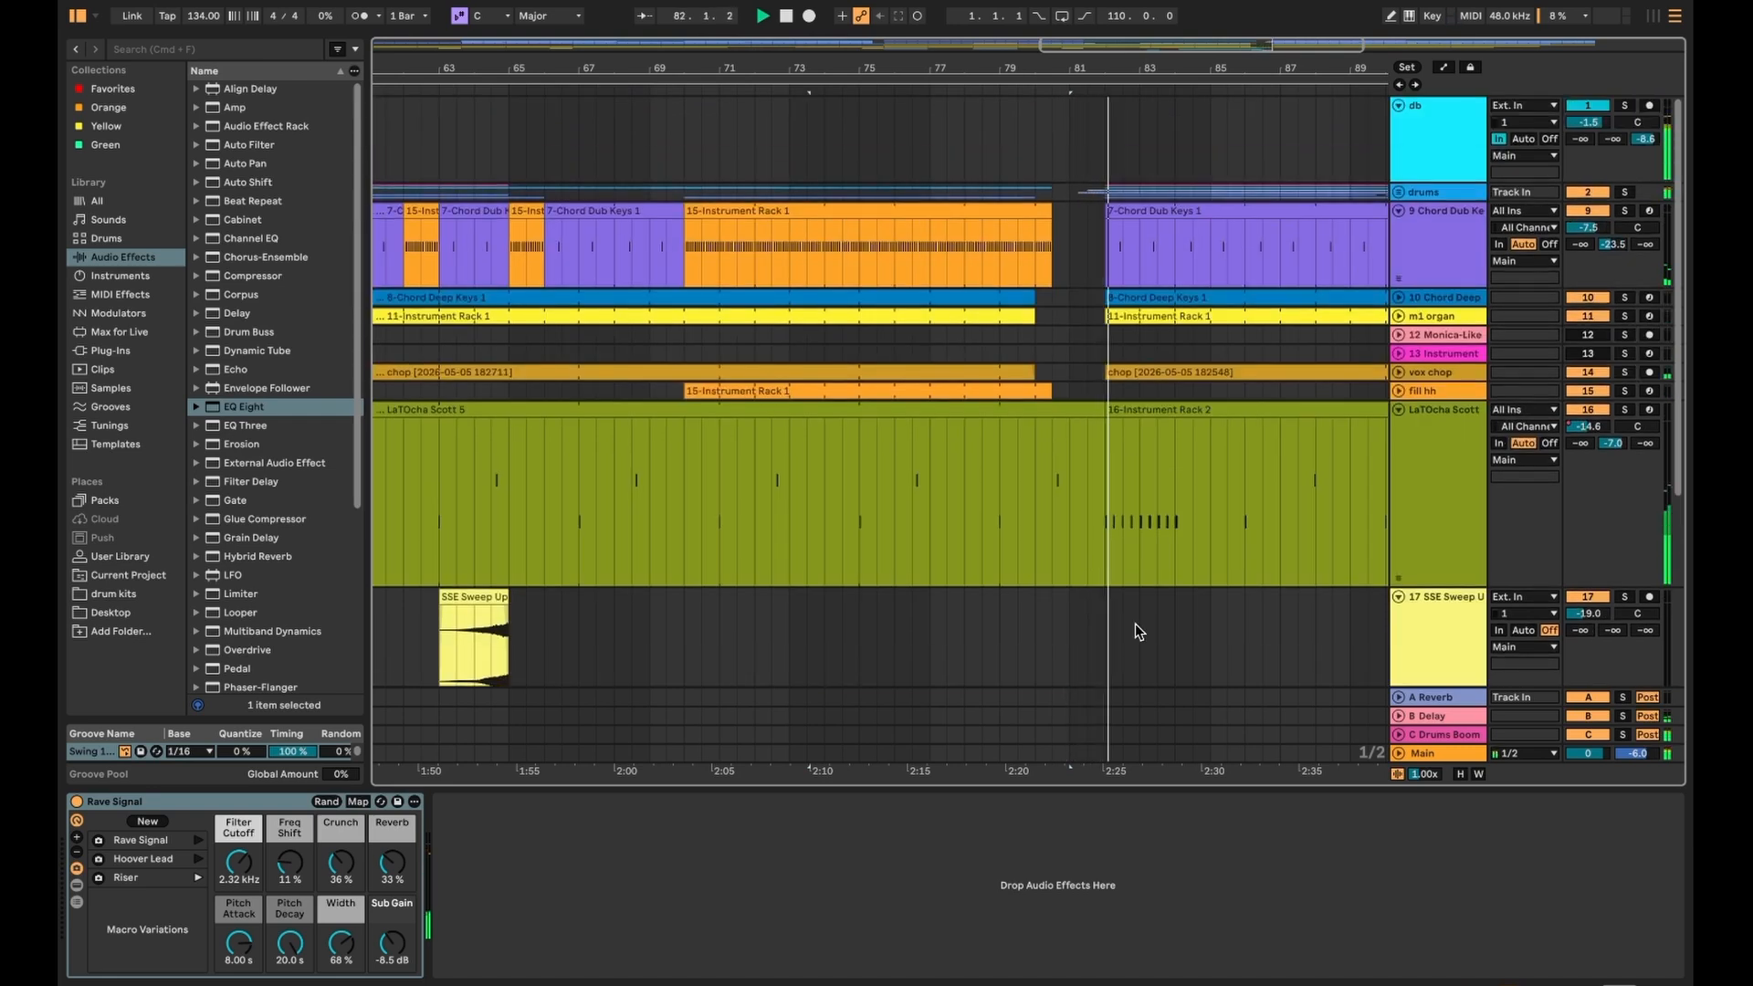
- Move playback to bar 79, unfold and refold the drums group, and set the play point in the LaTocha Scott clip
left_click(1001, 630)
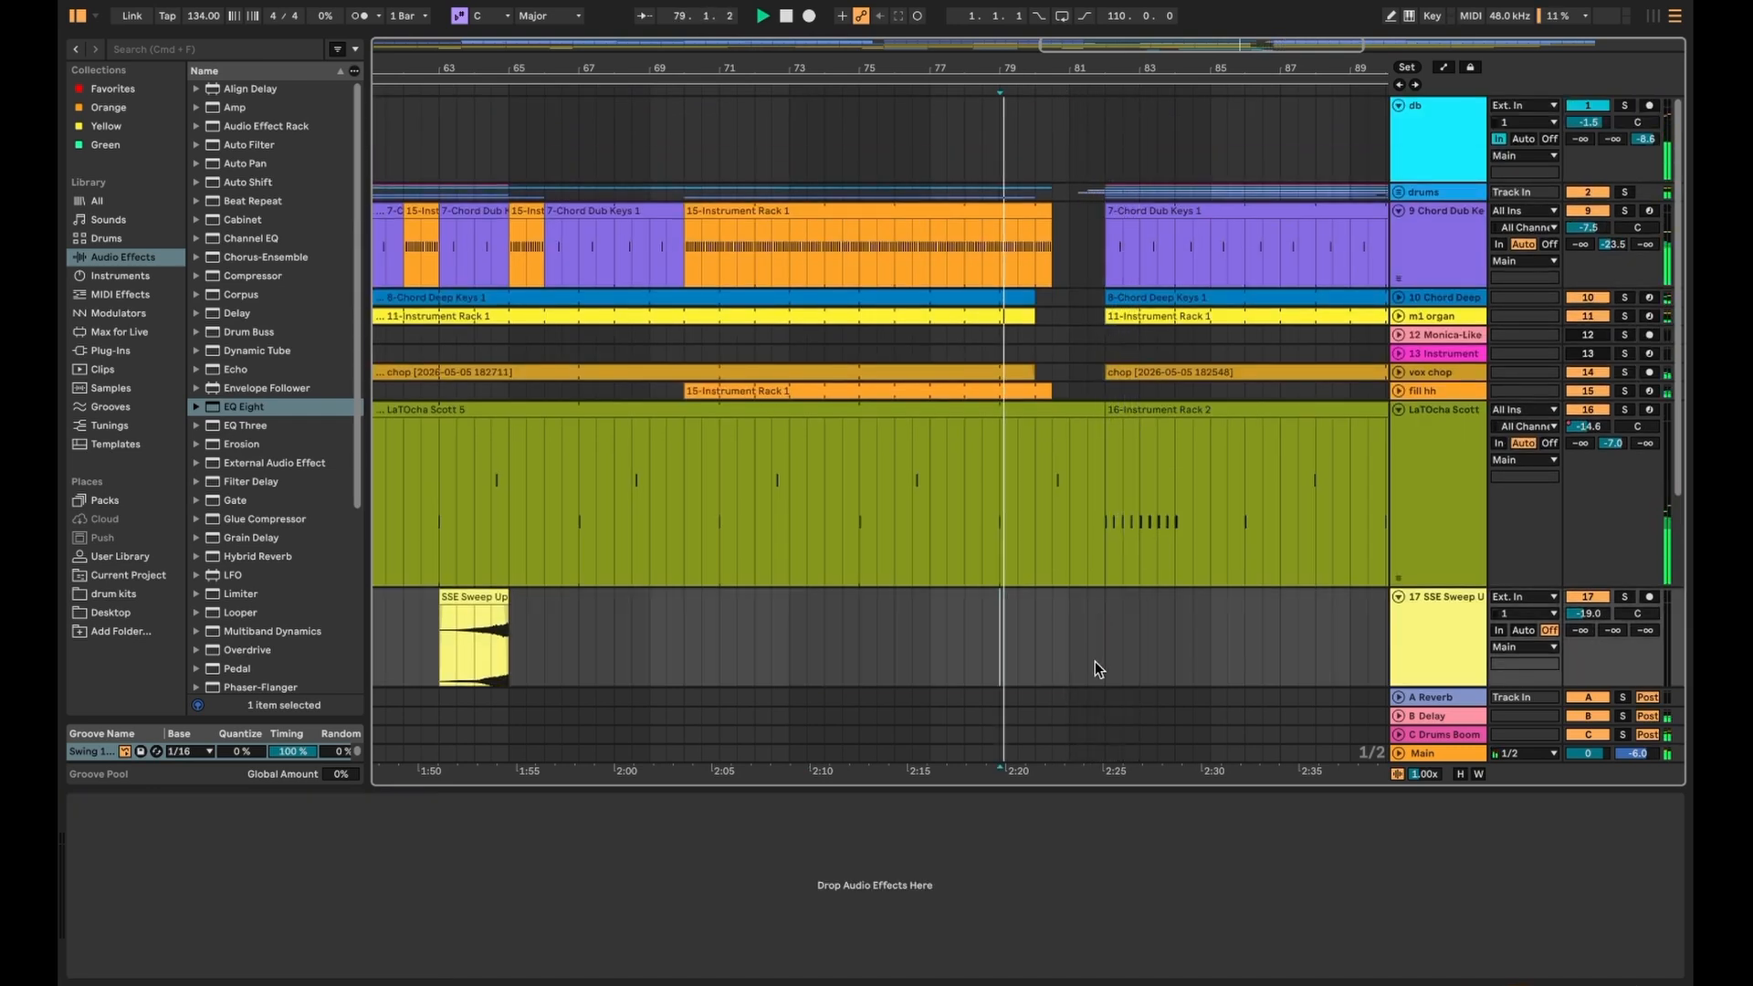
scroll(1083, 635, "up", 5)
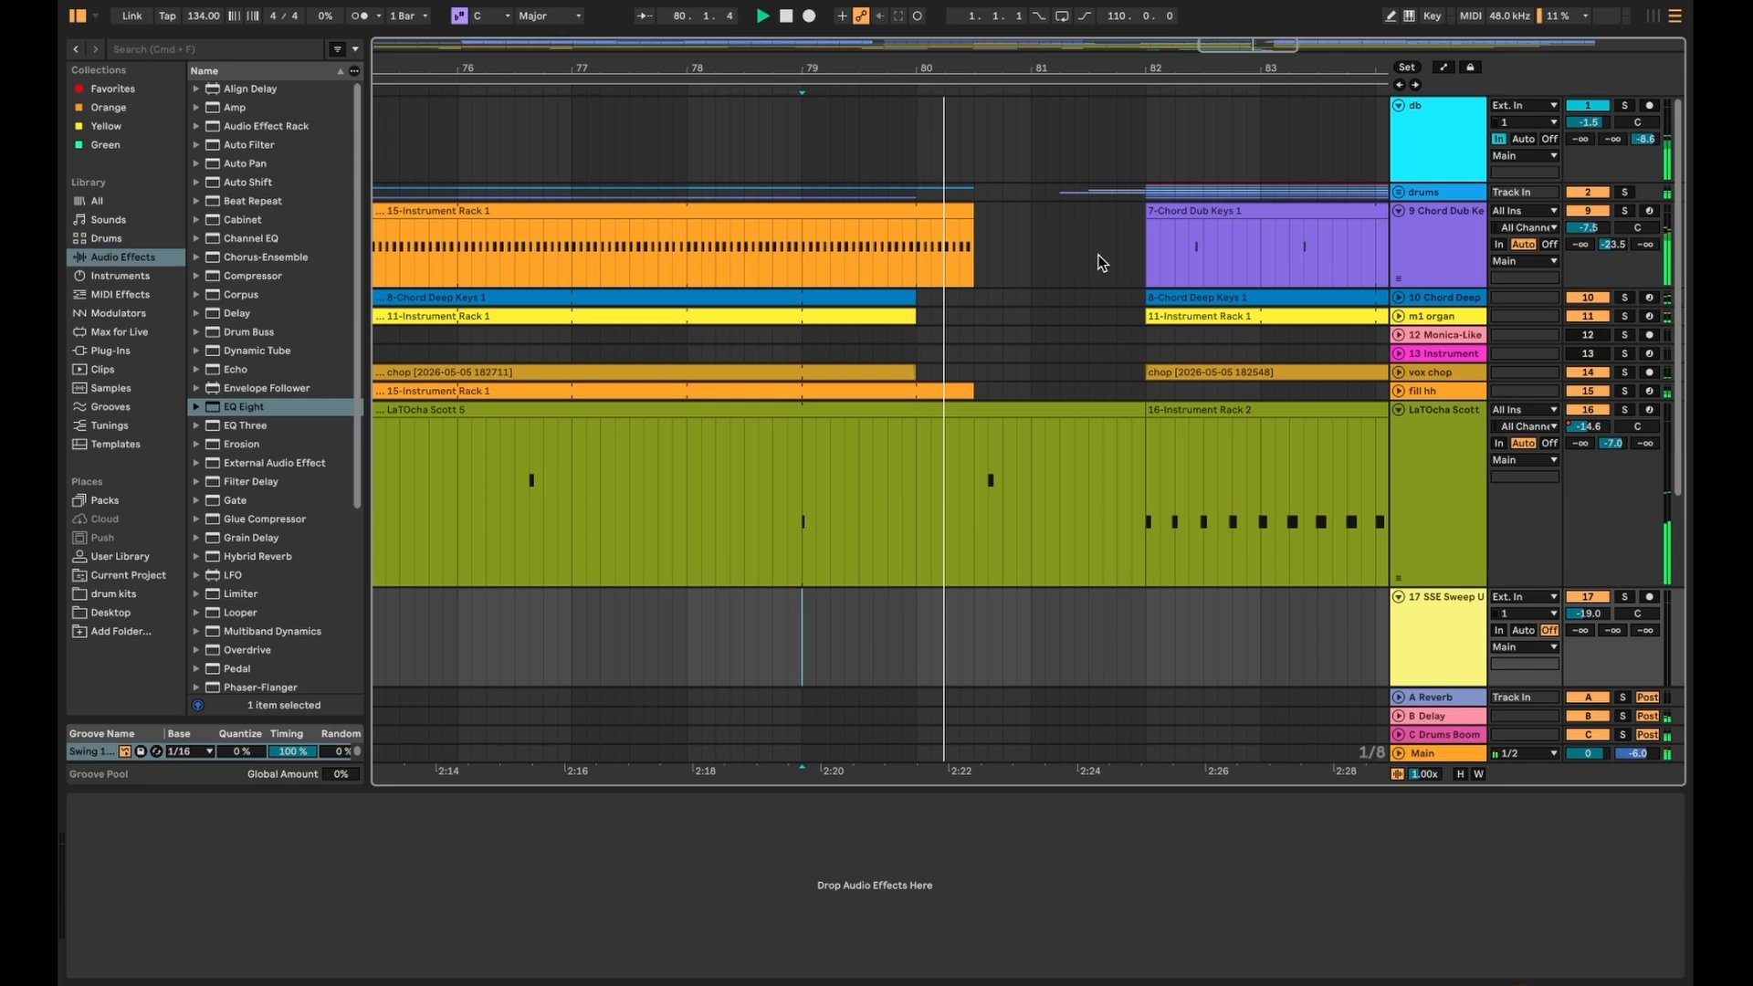
left_click(1398, 193)
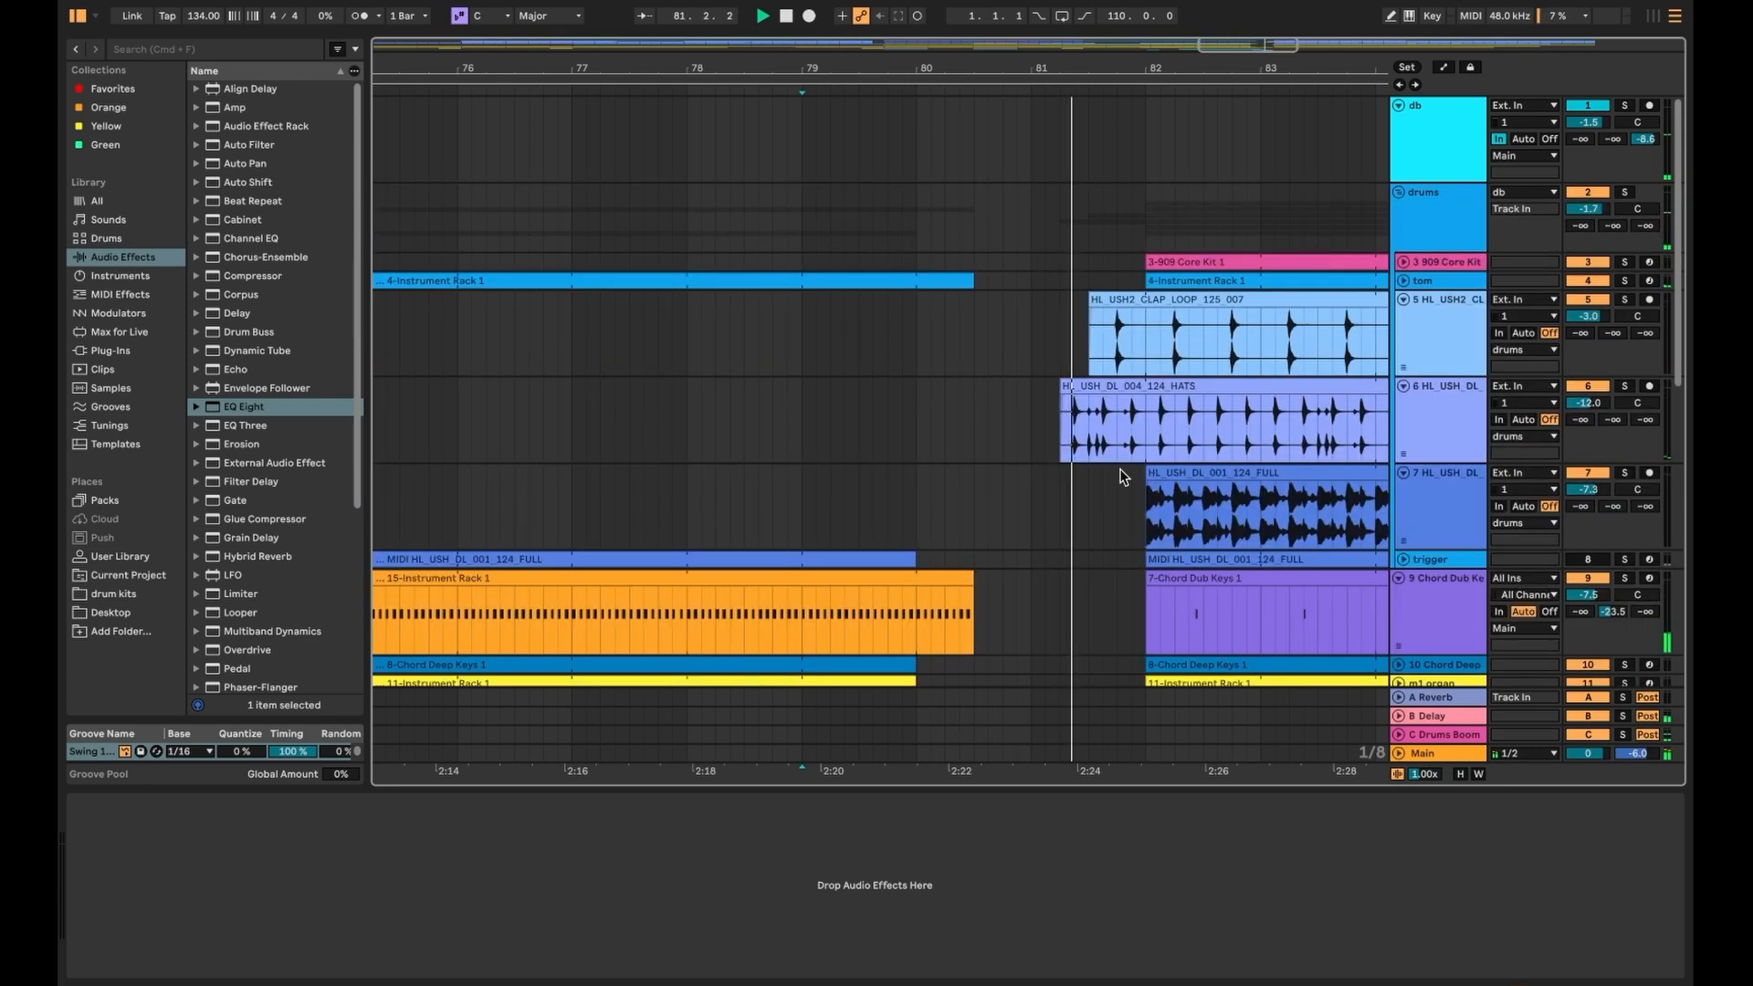
scroll(1128, 470, "down", 2)
scroll(1110, 451, "down", 2)
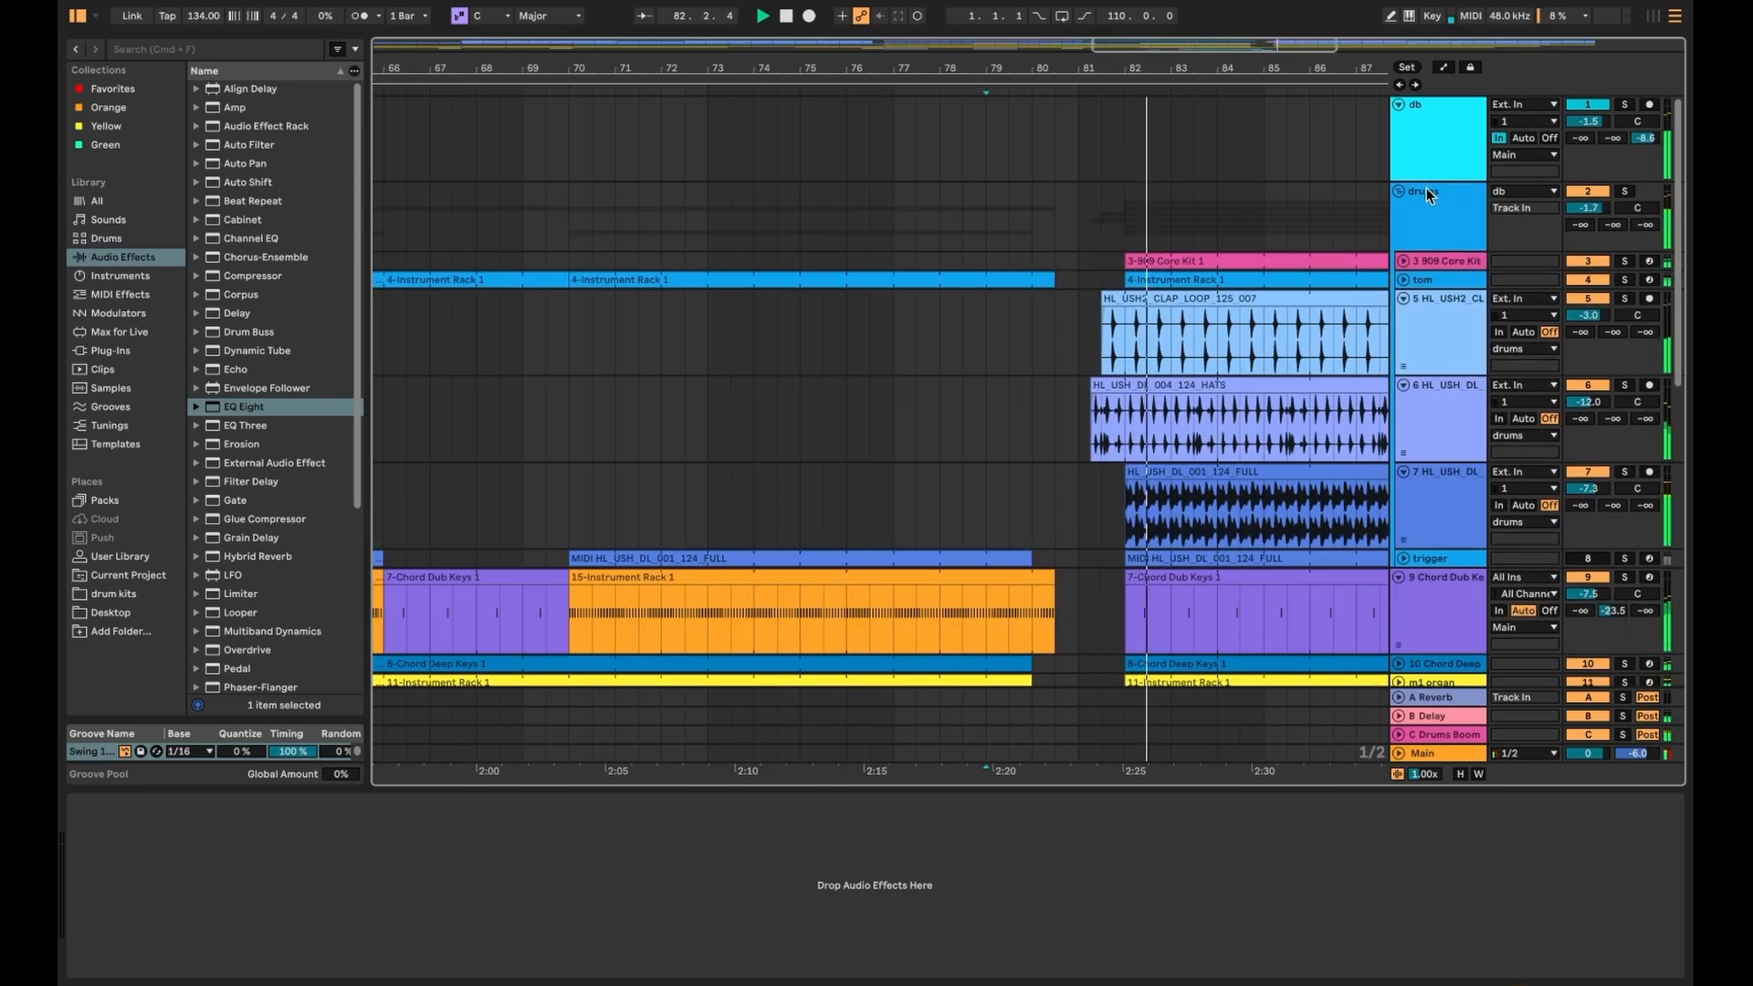
left_click(1400, 192)
left_click(987, 473)
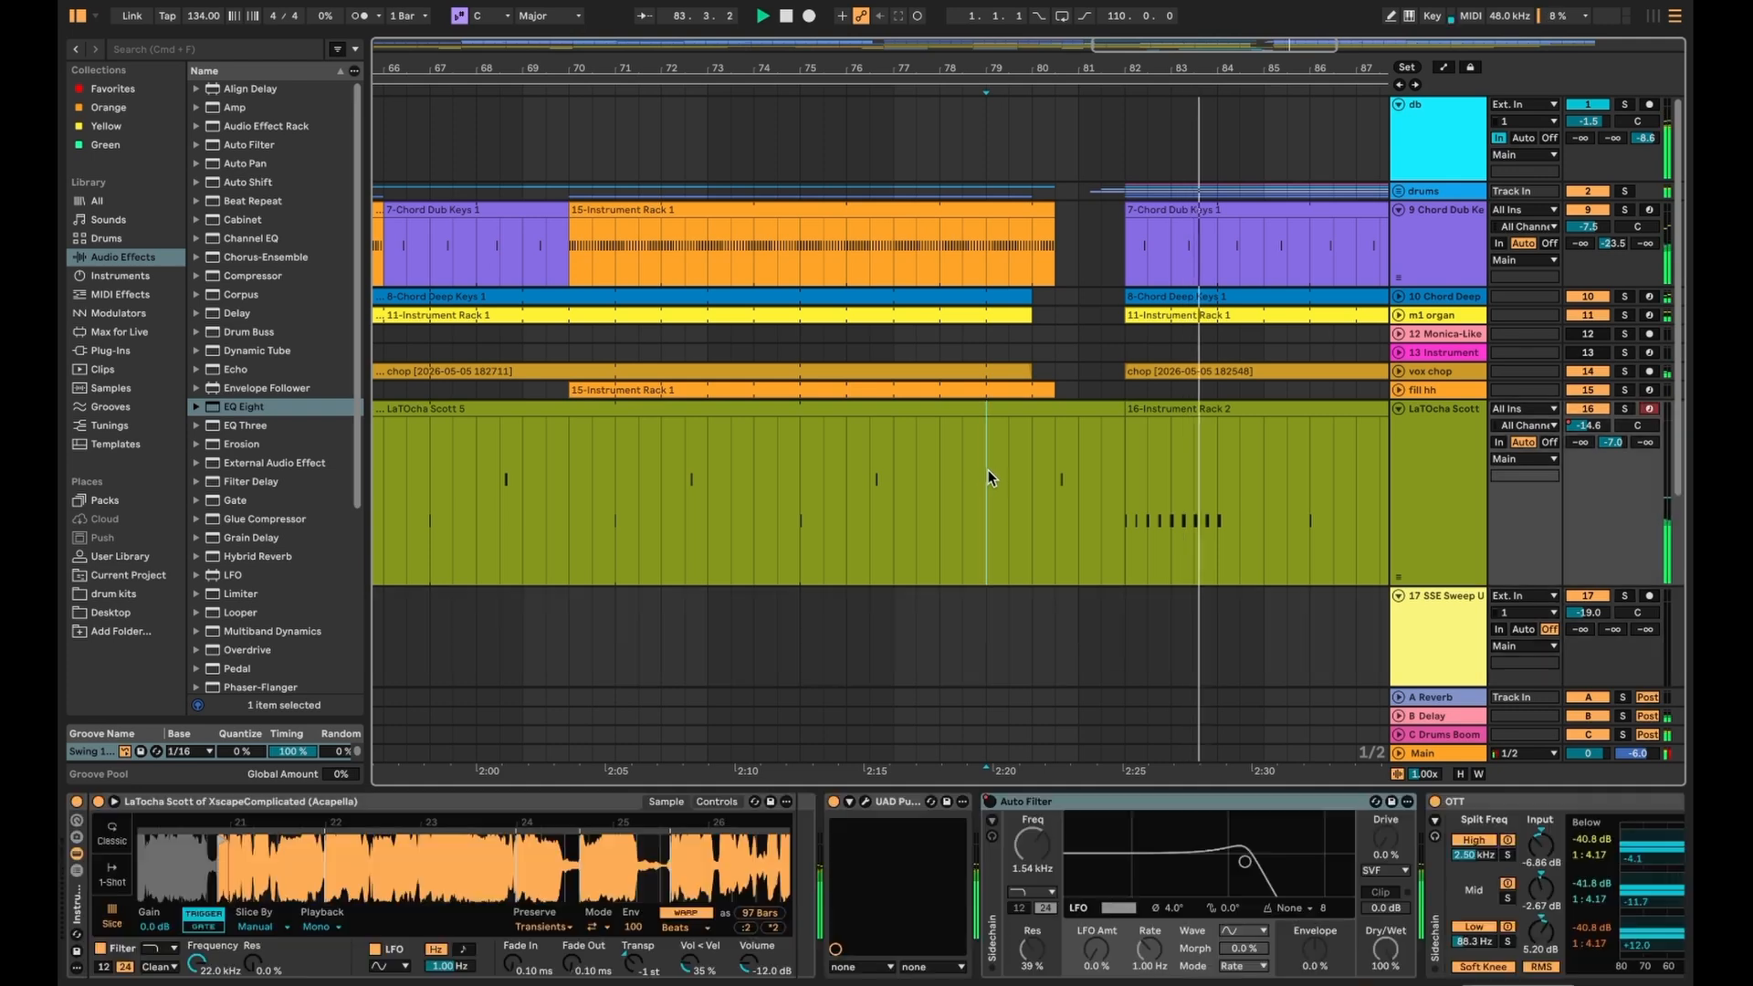
scroll(1041, 576, "down", 5)
scroll(1071, 617, "up", 4)
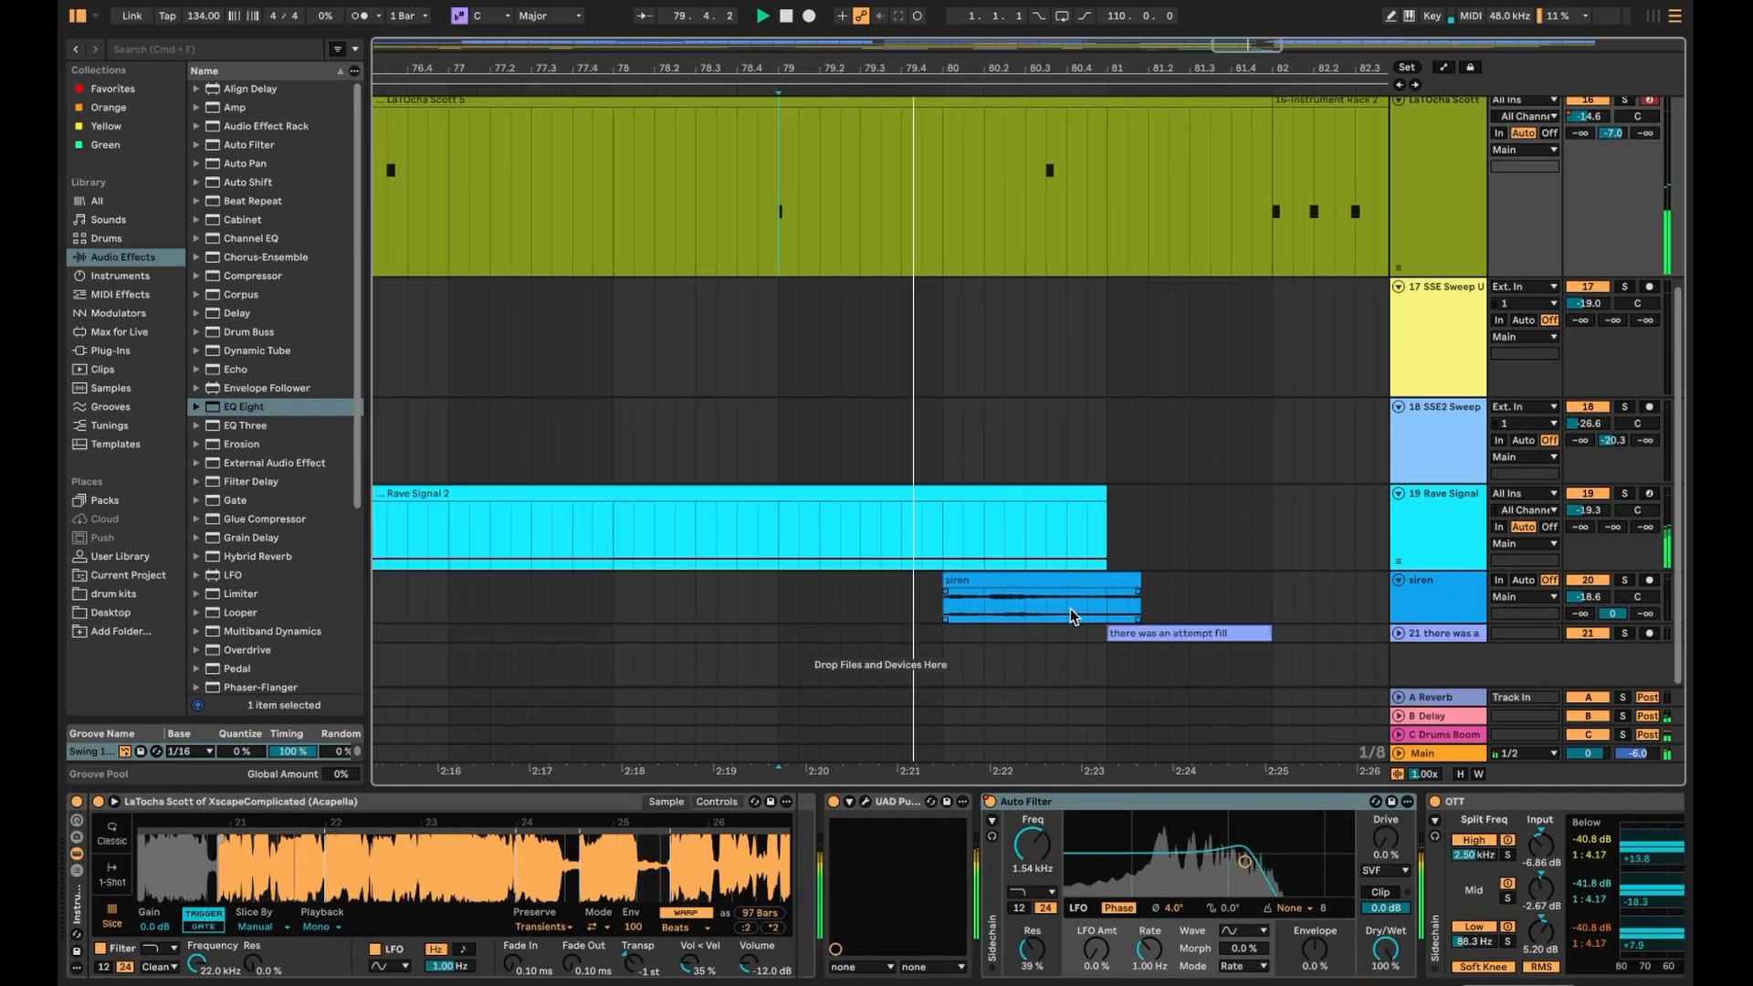
- Solo then unsolo the fill track, play from bar 81 and zoom out to the full arrangement
left_click(1399, 633)
left_click(1624, 610)
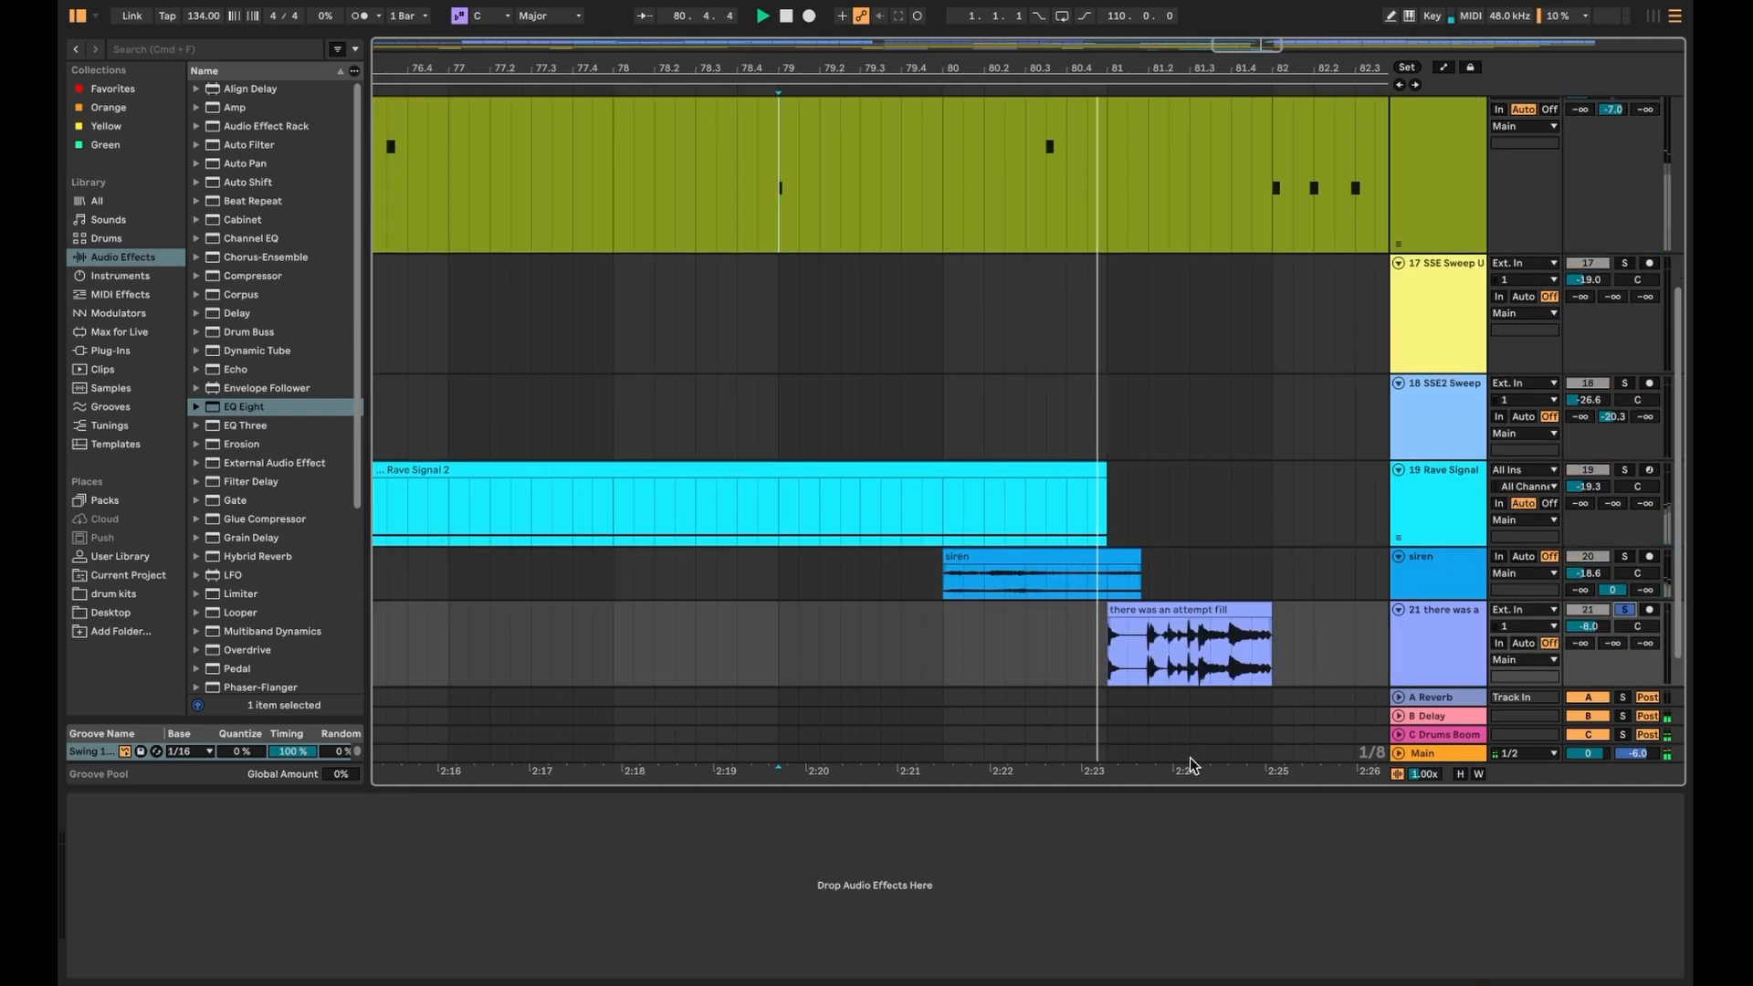
left_click(1624, 610)
left_click(1106, 659)
key("space")
key("w")
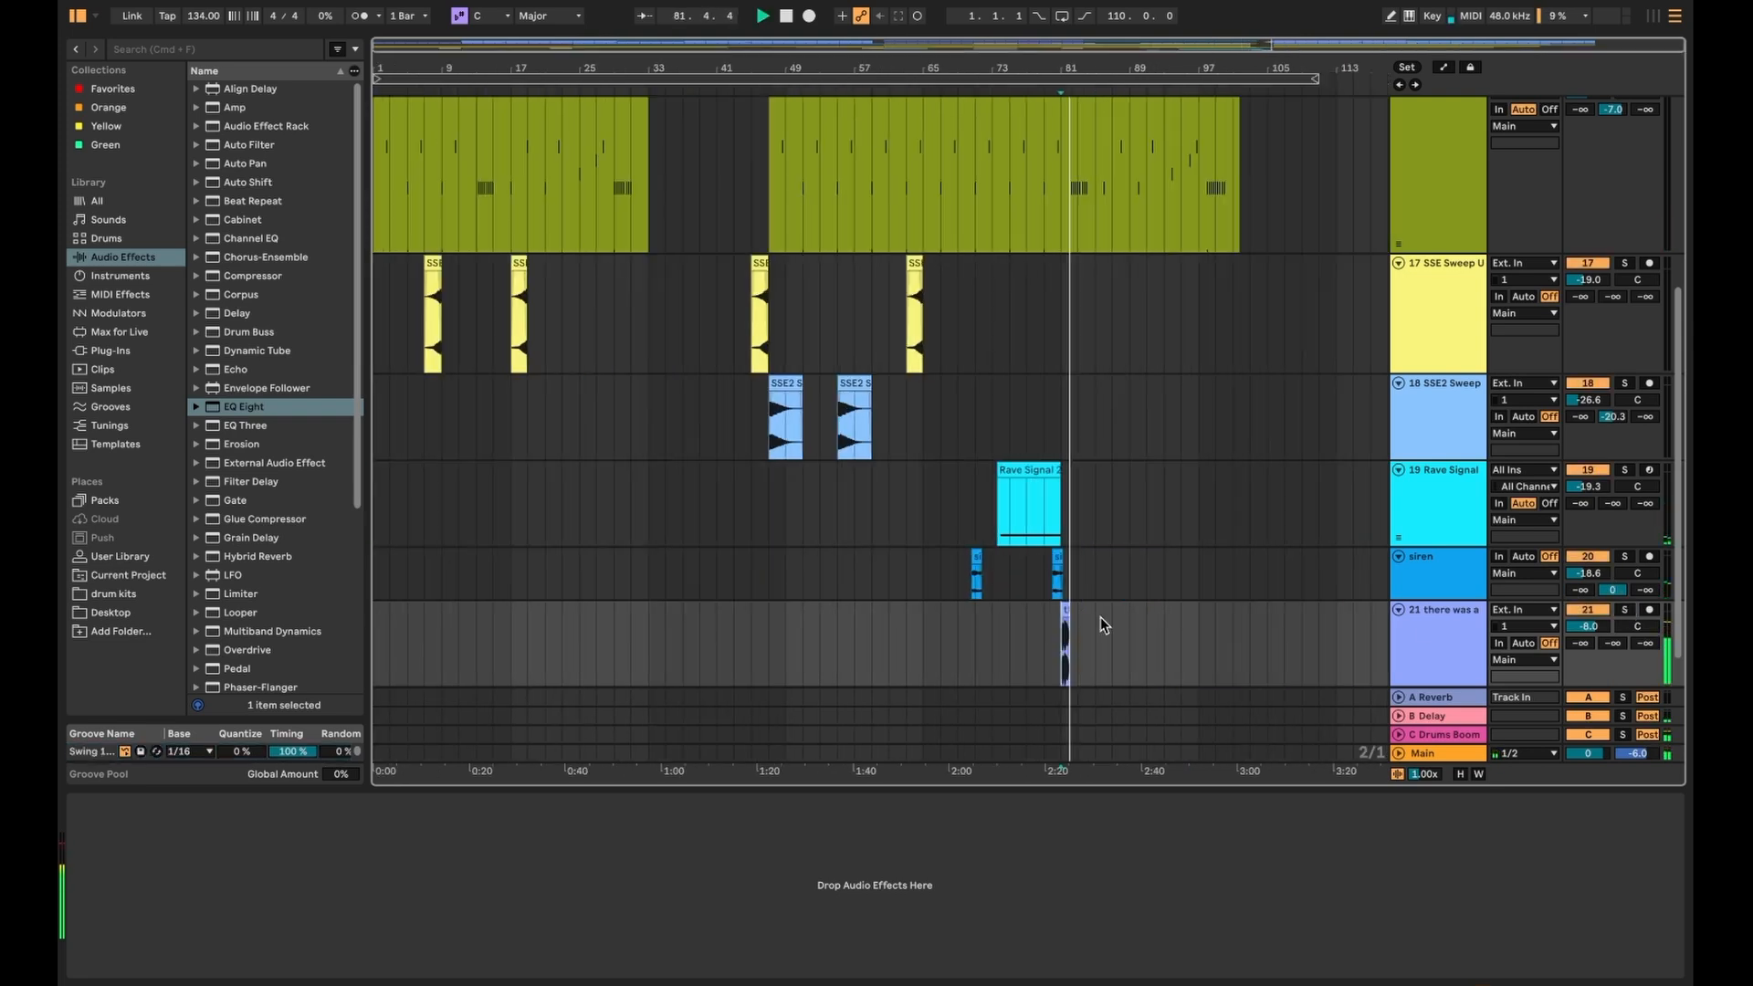
scroll(1077, 457, "up", 8)
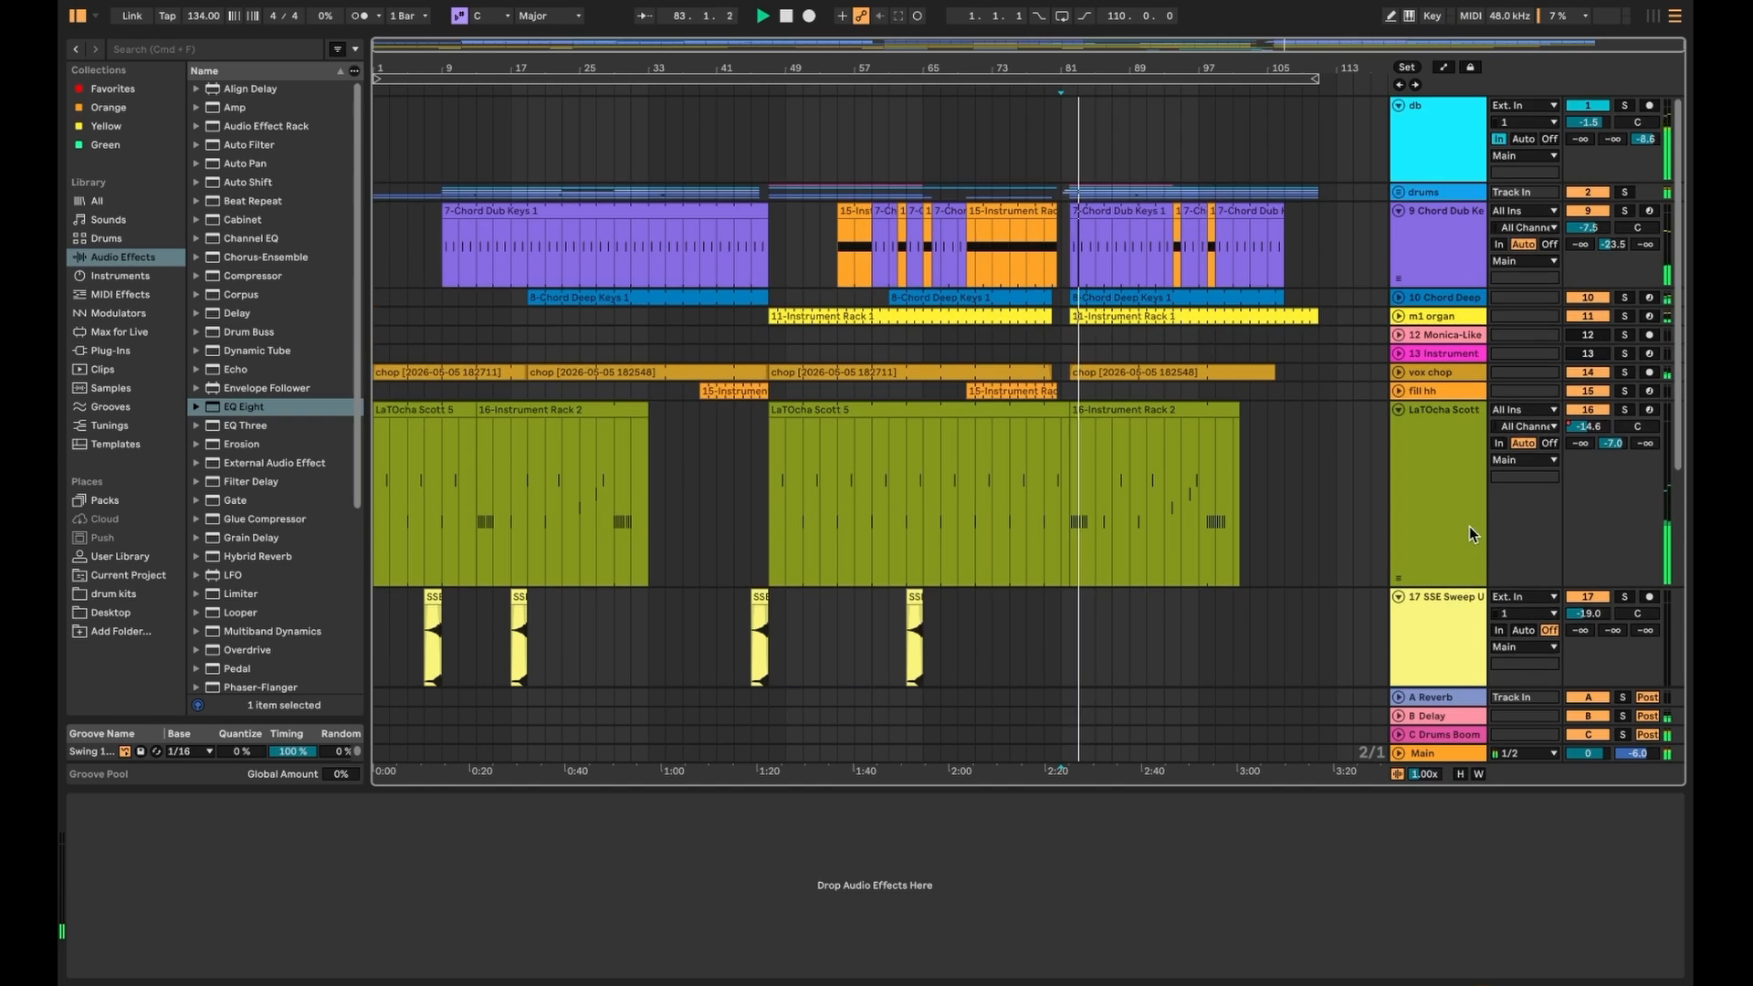
- Fold the LaTocha Scott, SSE Sweep Up and SSE2 Sweep tracks and switch to Session view
left_click(1399, 410)
left_click(1399, 428)
left_click(1399, 446)
left_click(1398, 453)
key("Tab")
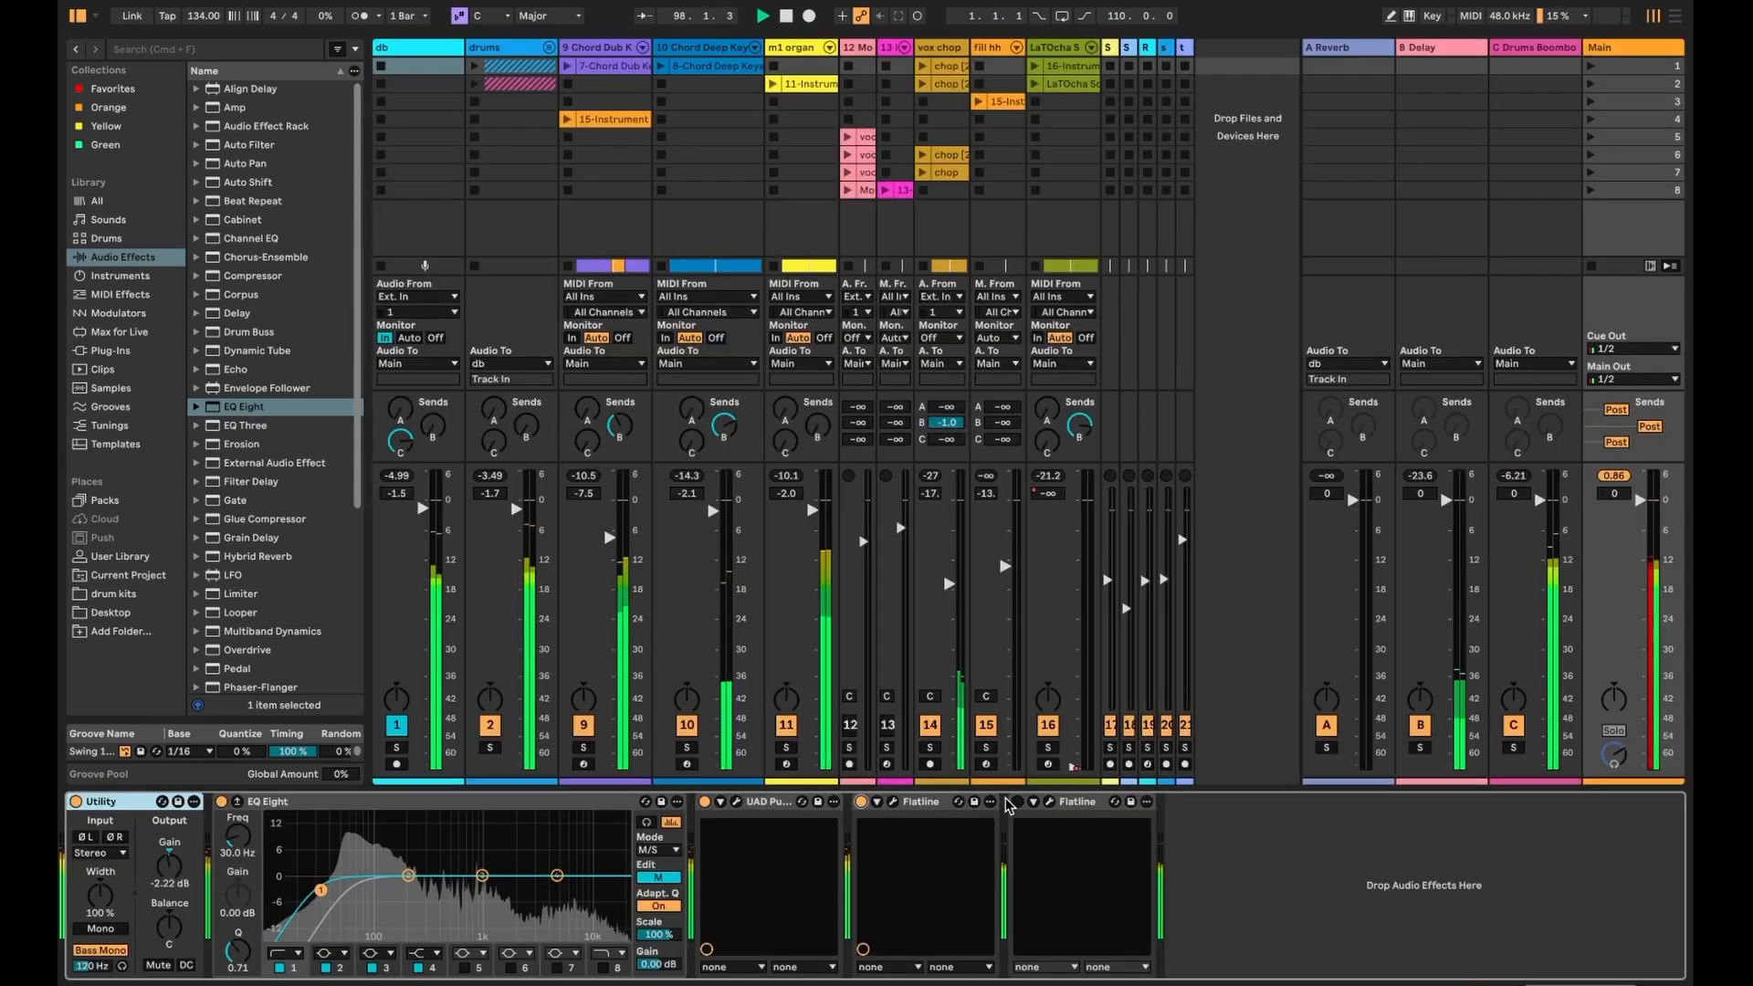
- Set the Main Flatline thresholds to -8.18 dB and -7.59 dB, then adjust one to -6.97 dB
left_click(892, 802)
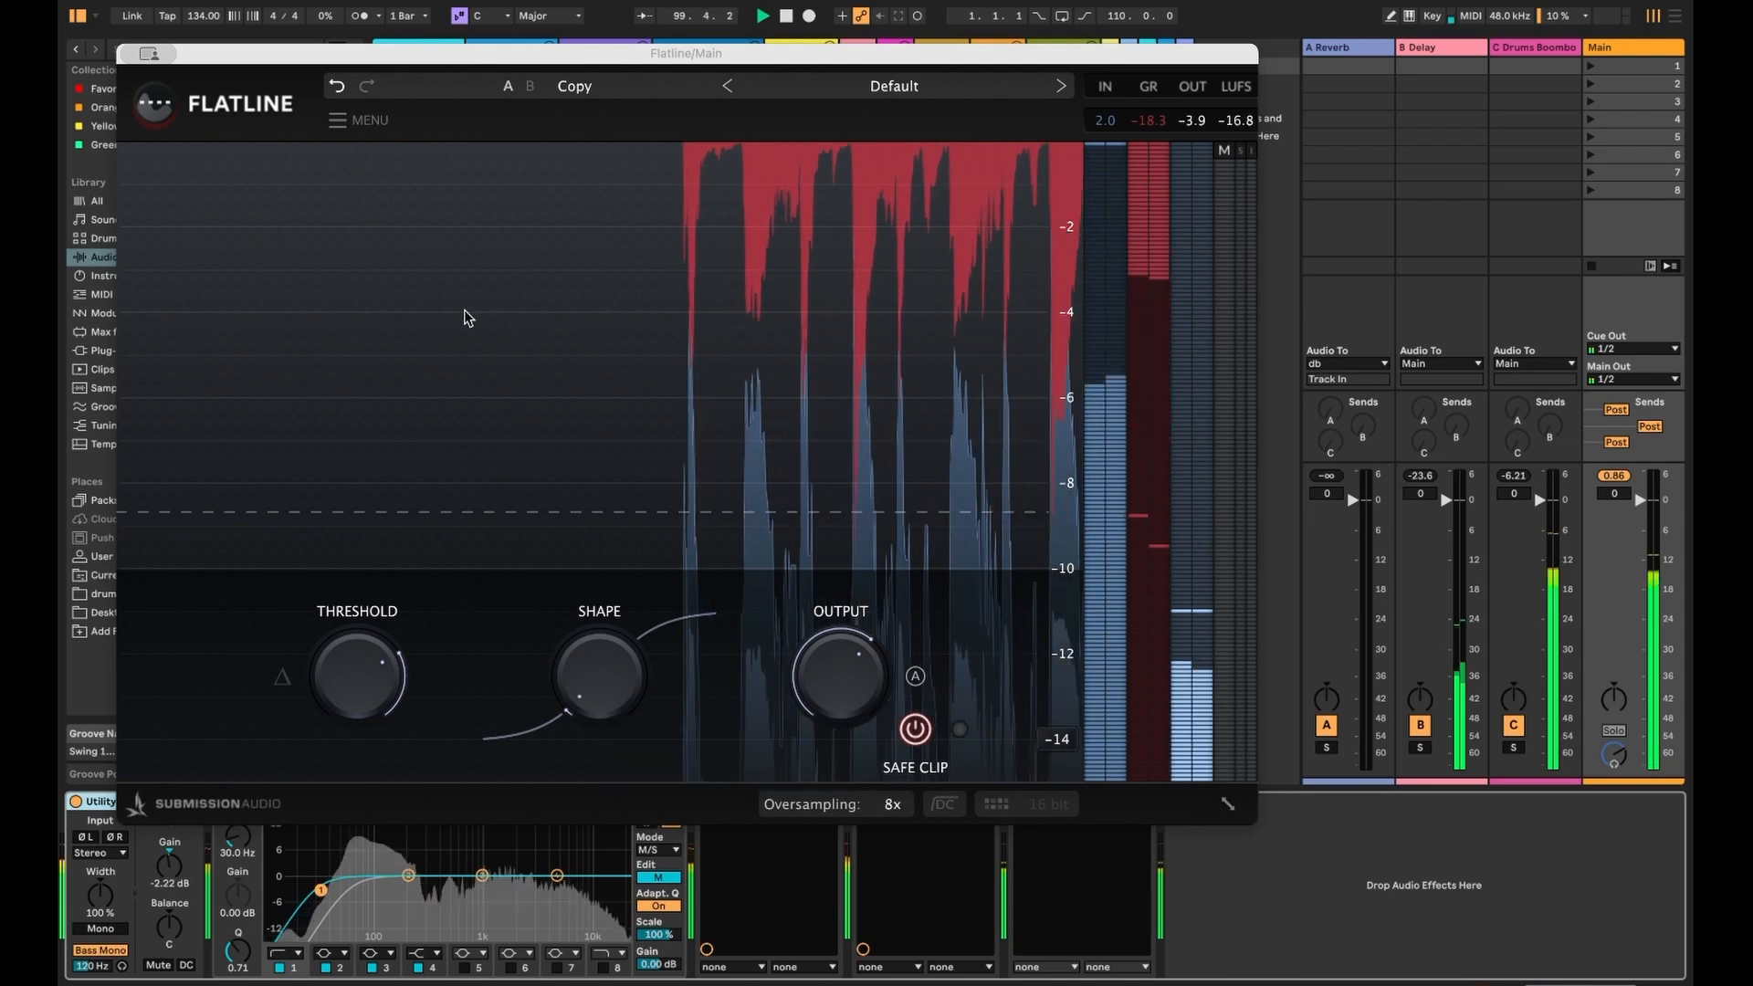
left_click_drag(353, 703, 353, 691)
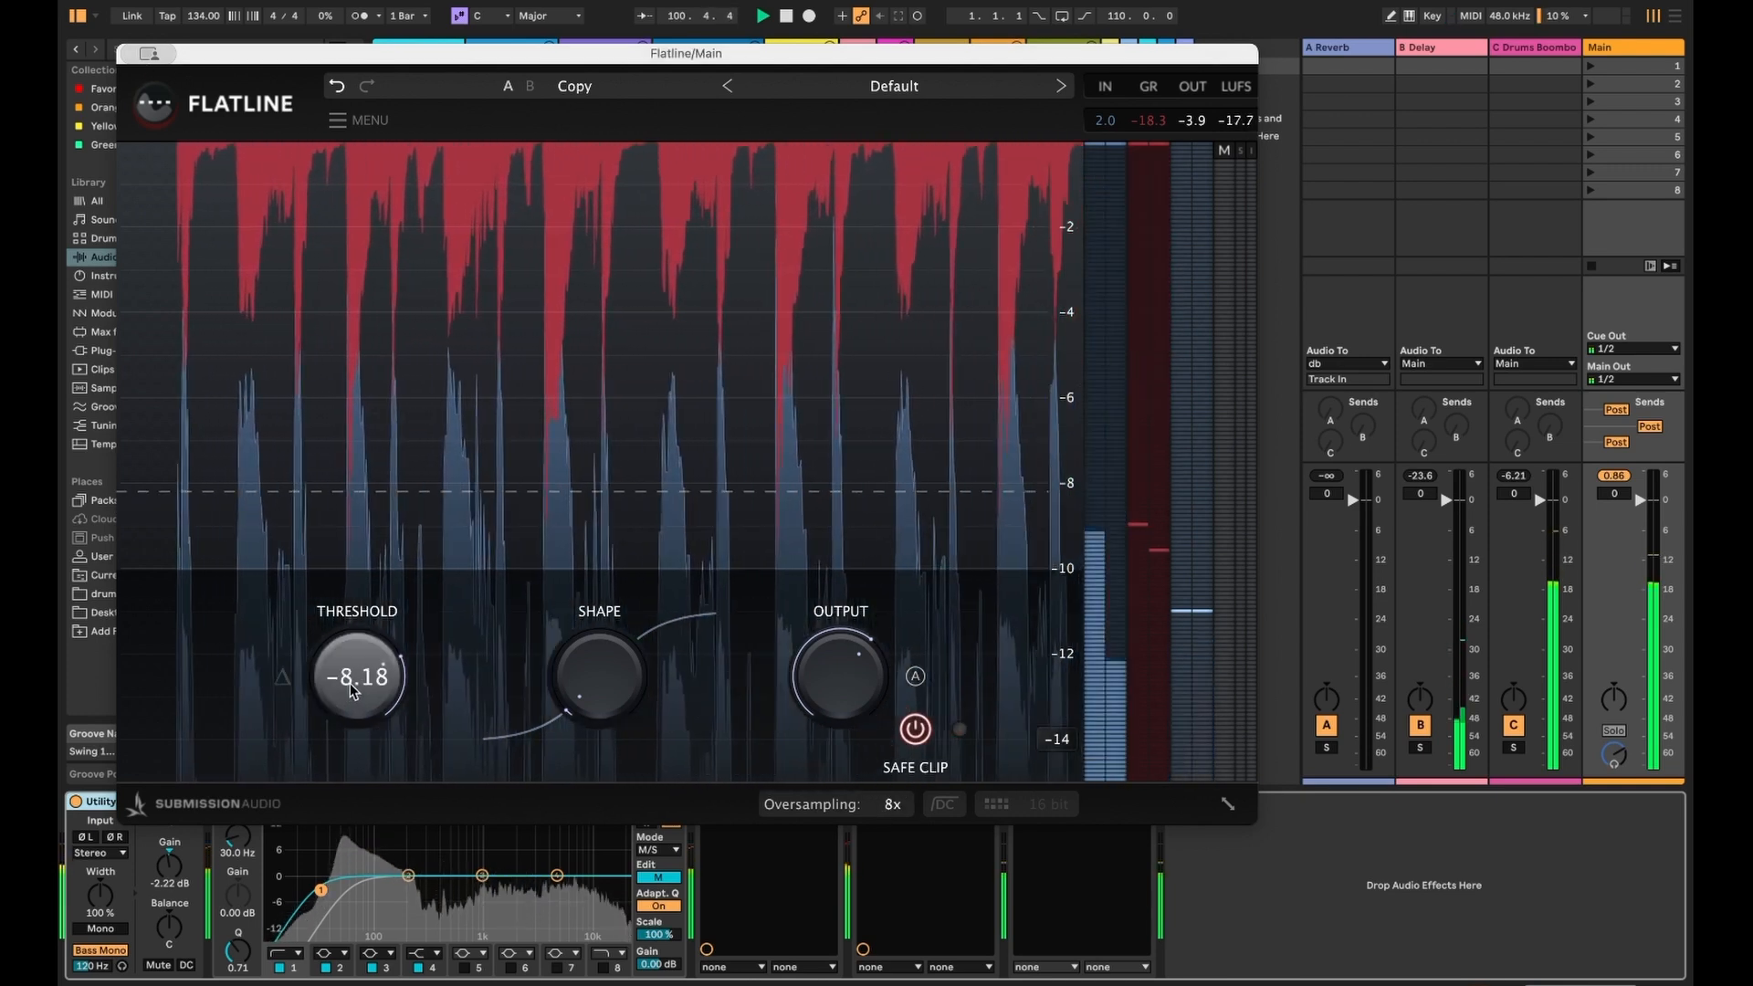
key("super+w")
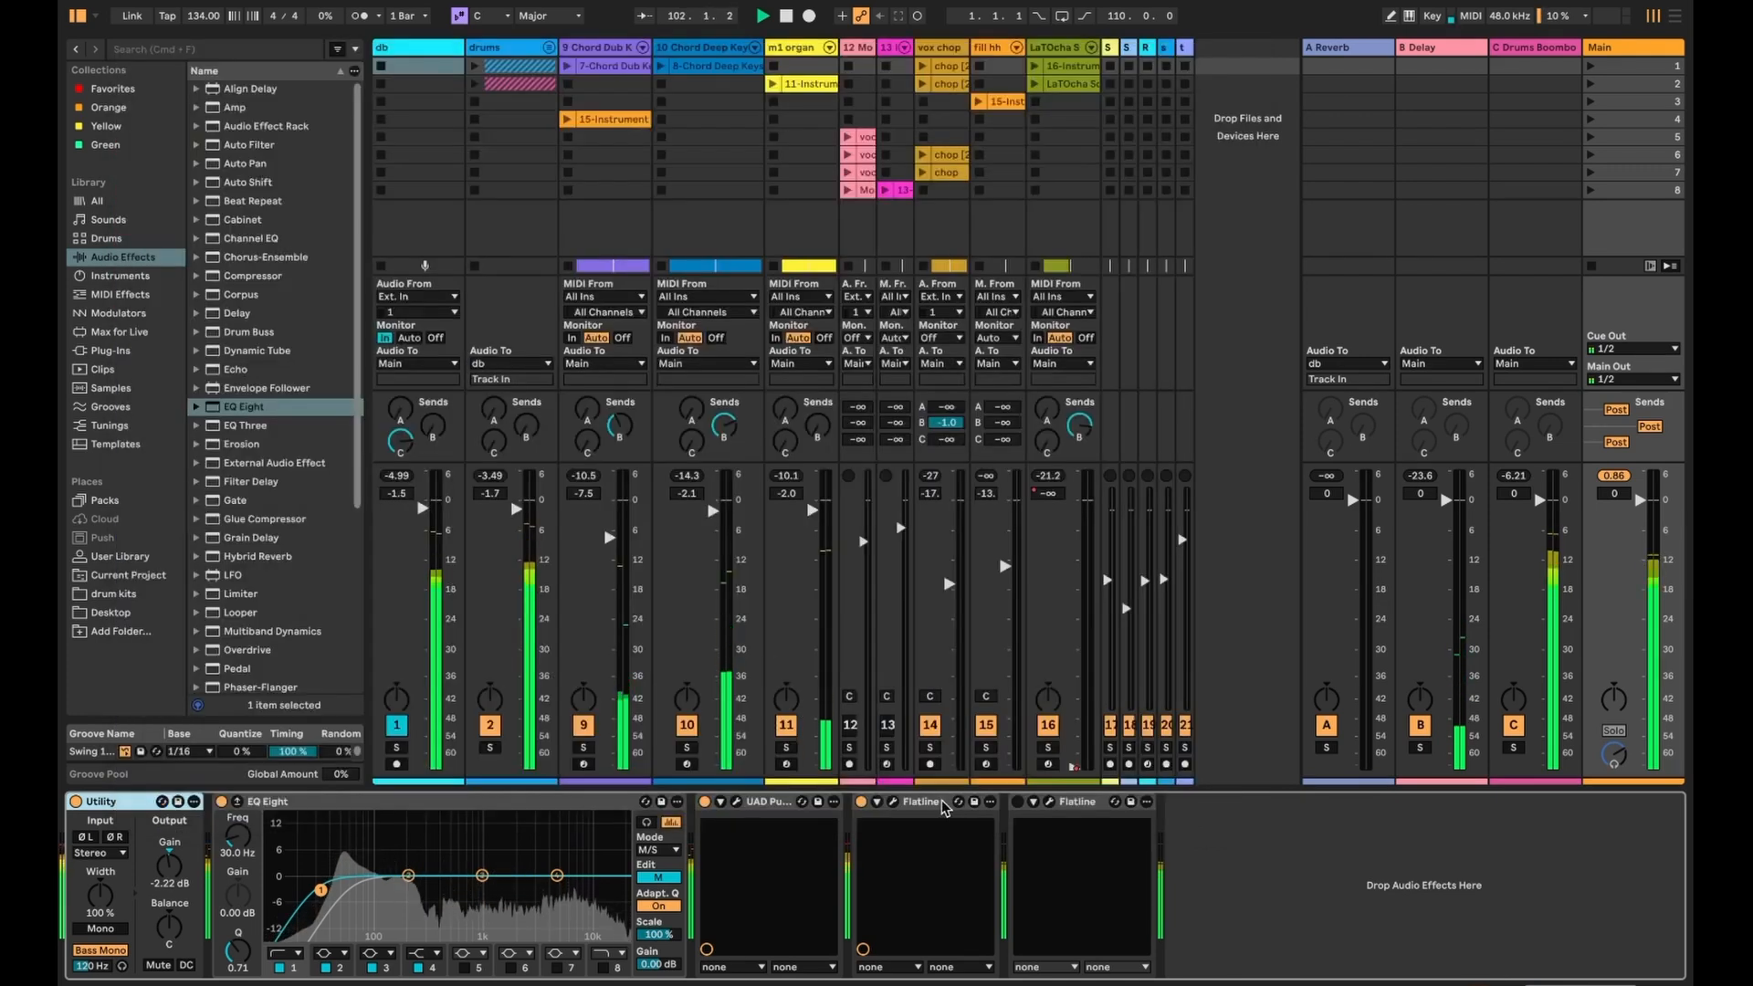
left_click(1050, 805)
left_click_drag(442, 716, 403, 728)
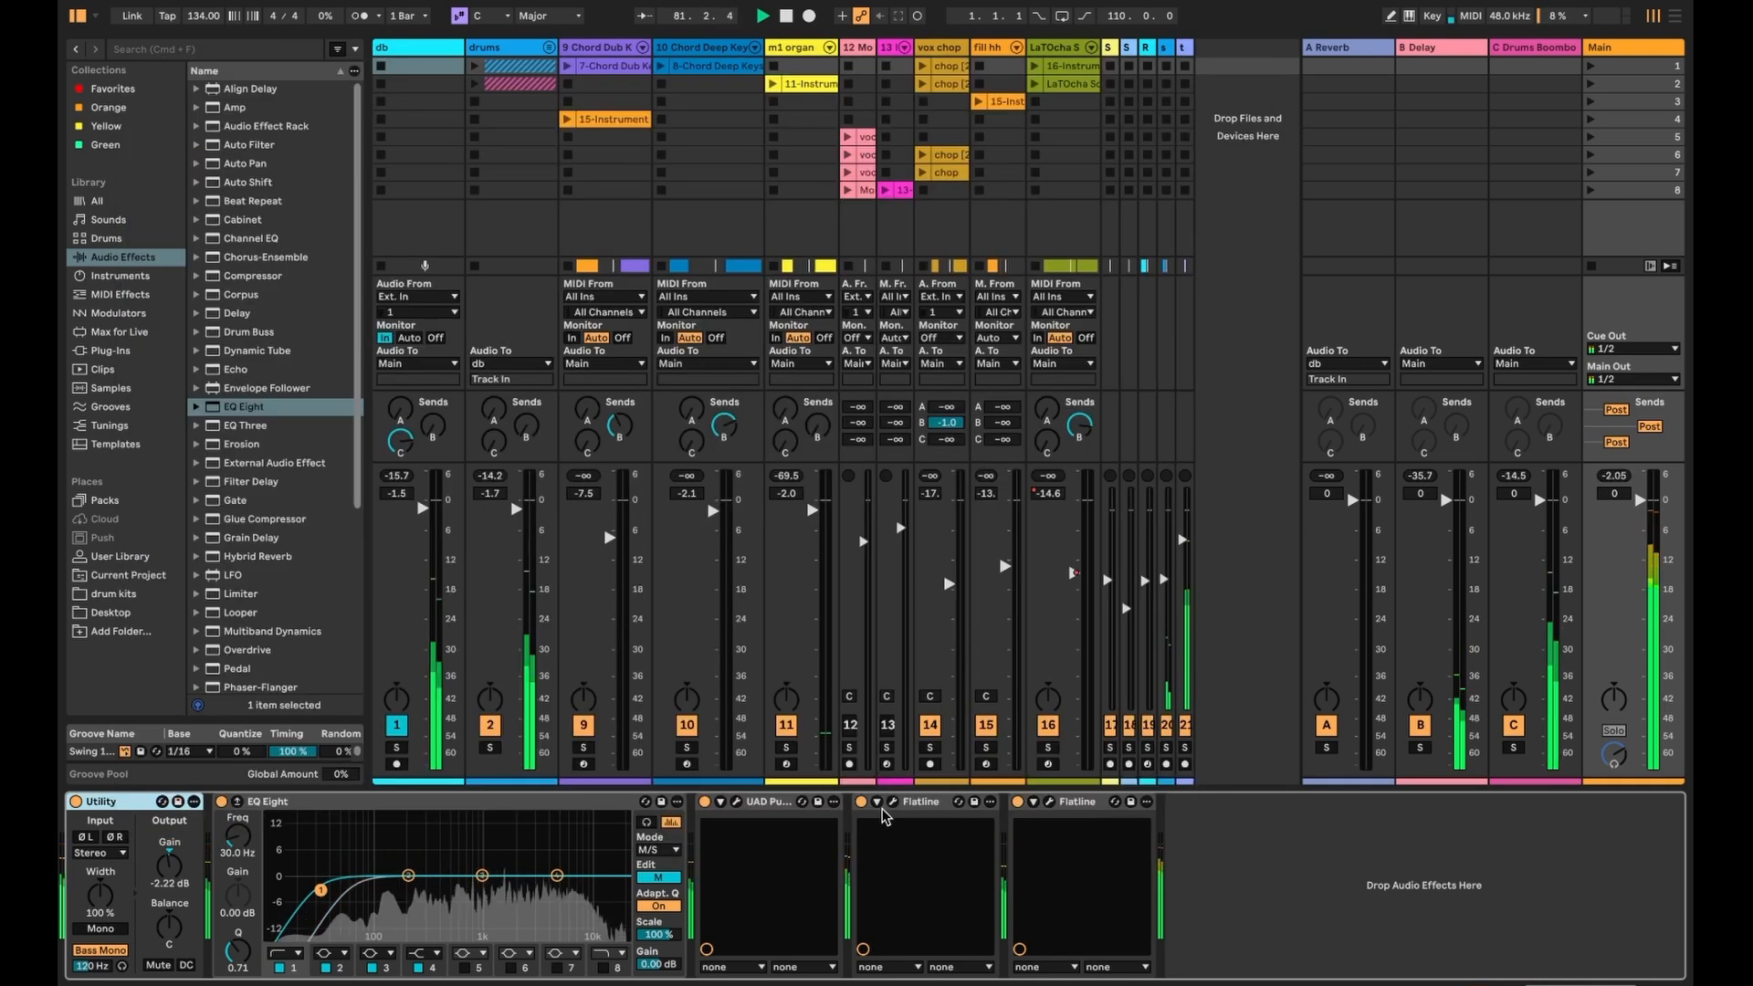
left_click(893, 810)
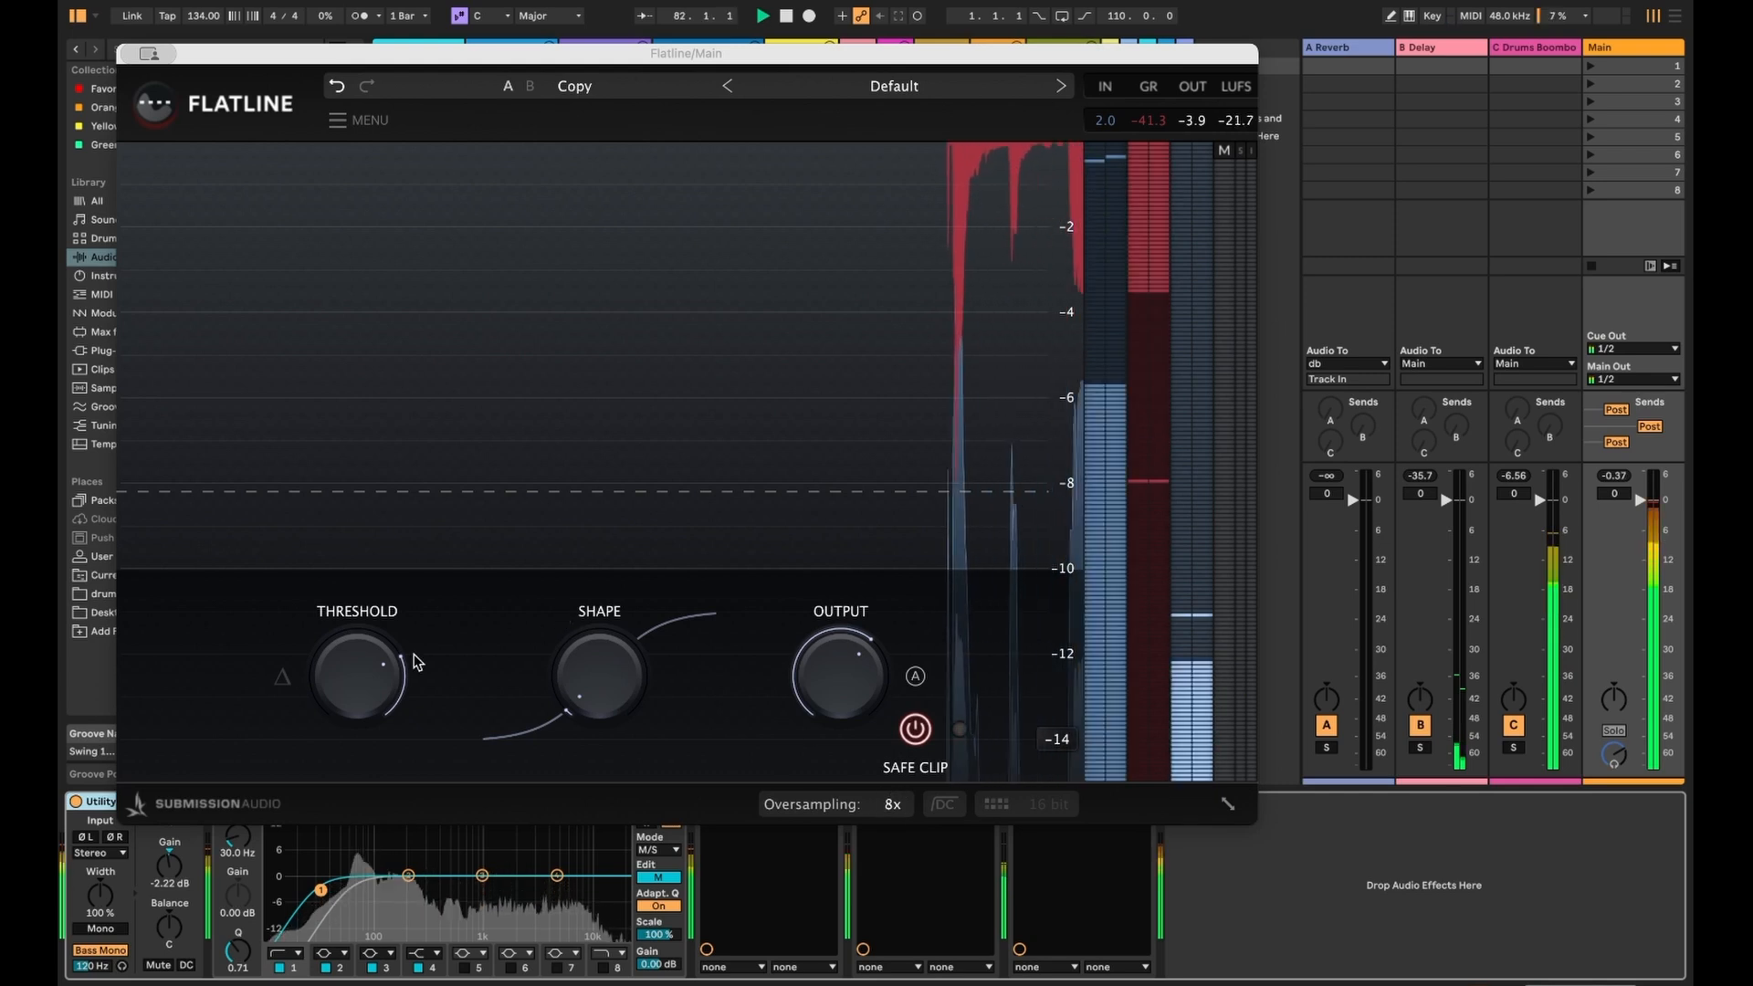
left_click_drag(399, 670, 398, 653)
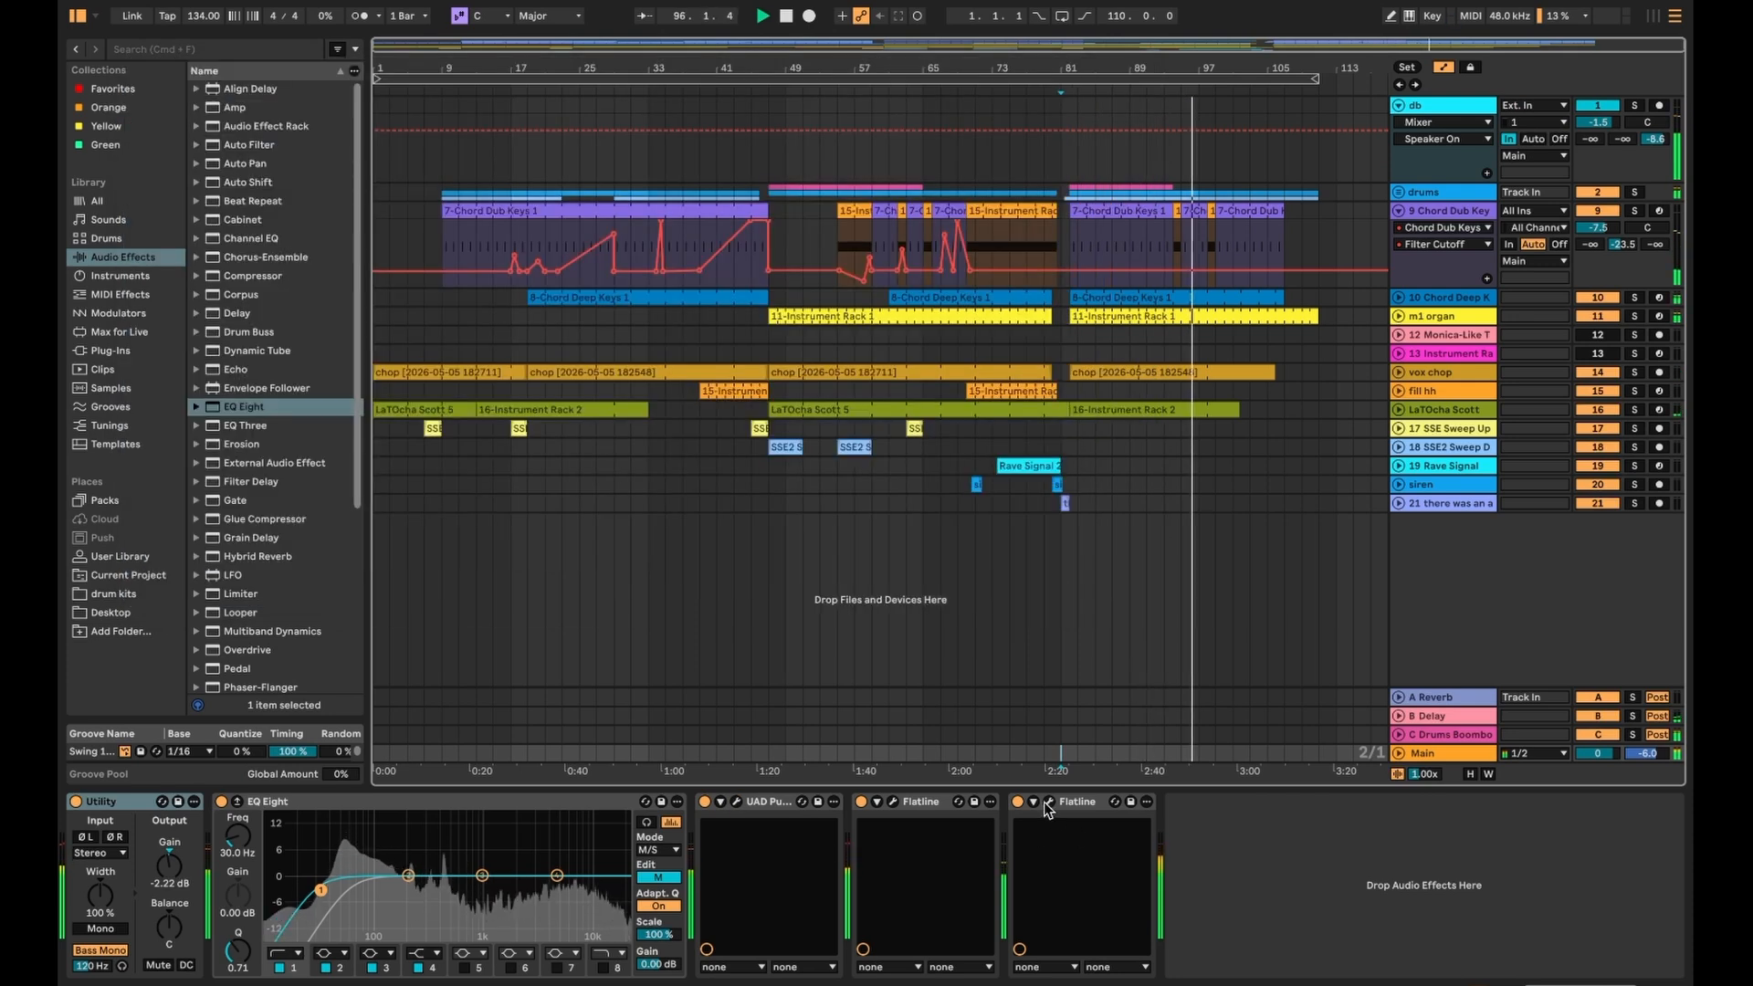
- Raise the Flatline clipper's Threshold from -10.65 to -10.39 dB and close its window
left_click(1049, 802)
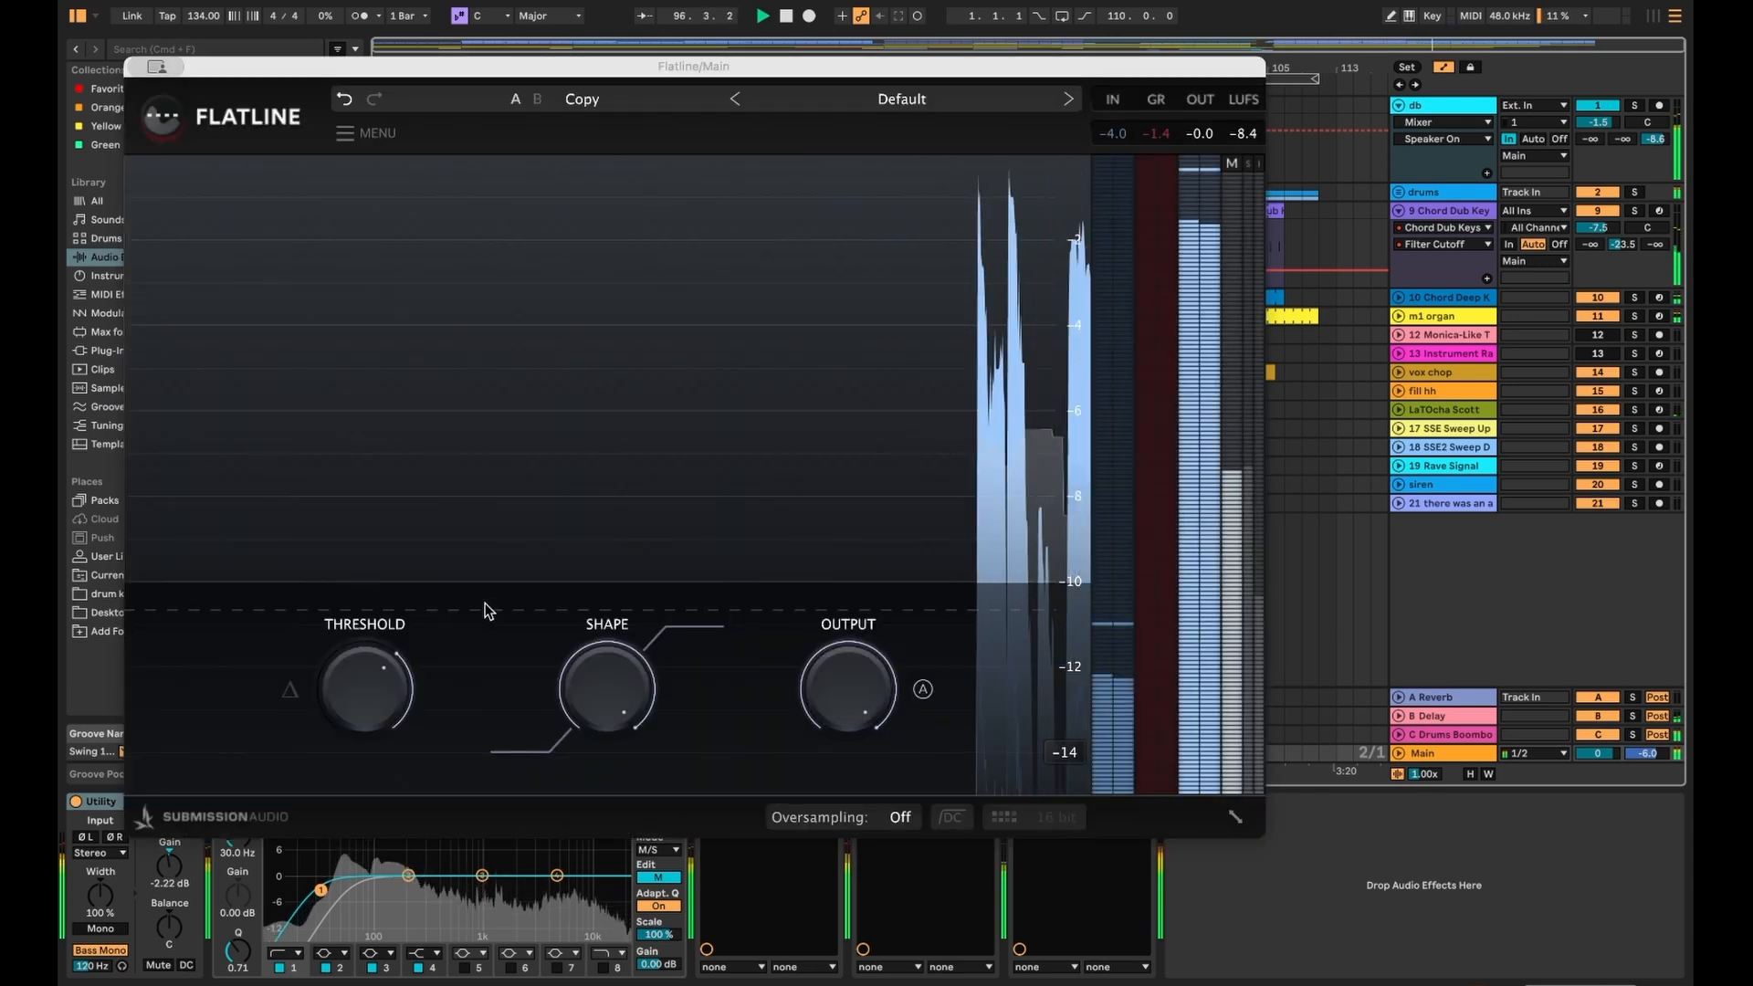
left_click_drag(360, 728, 402, 716)
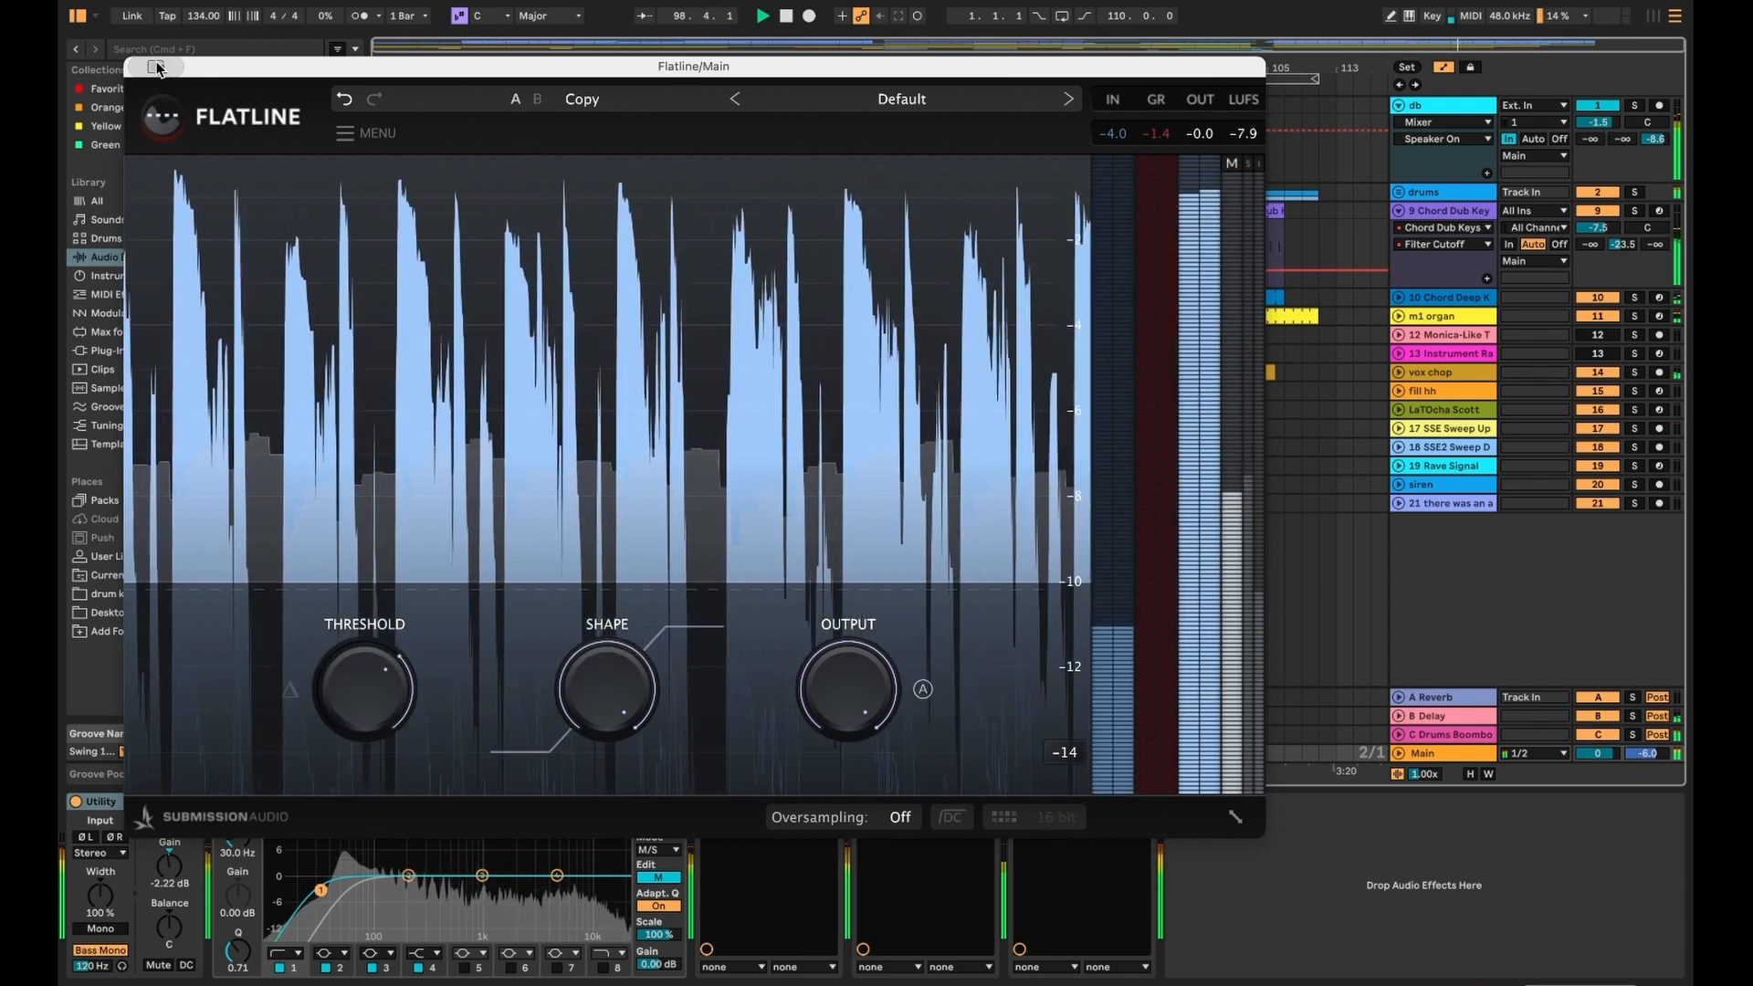
mouse_move(377, 659)
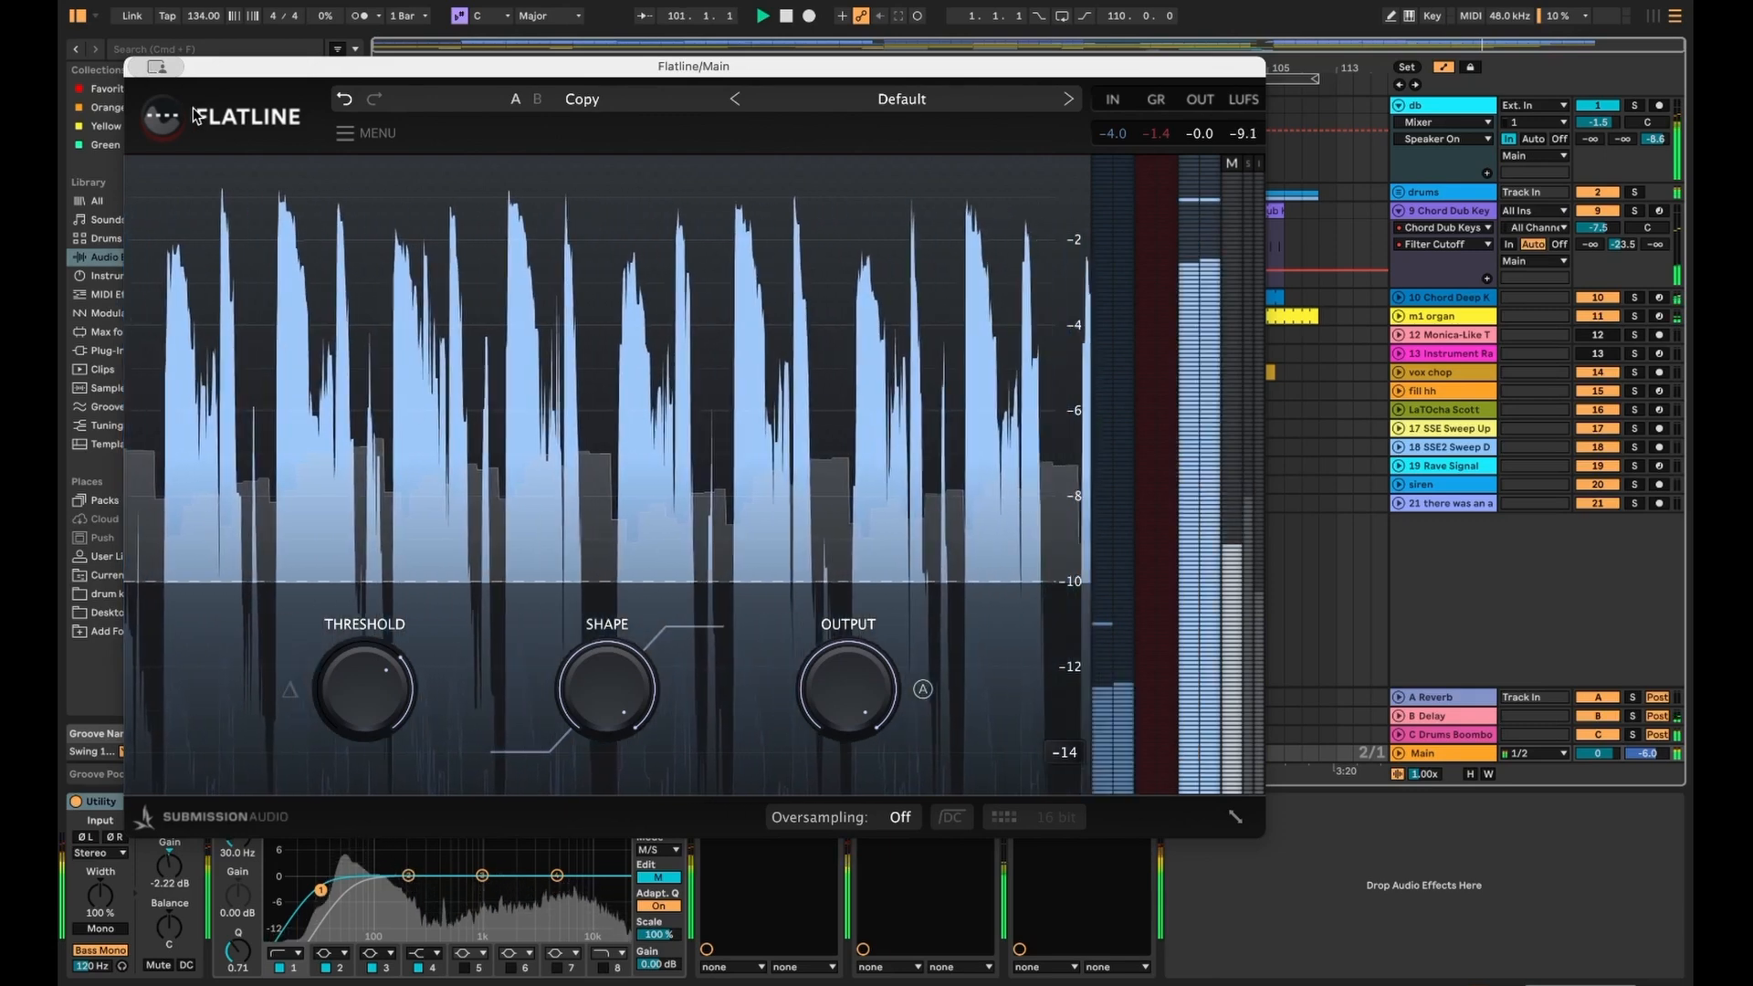
left_click(150, 70)
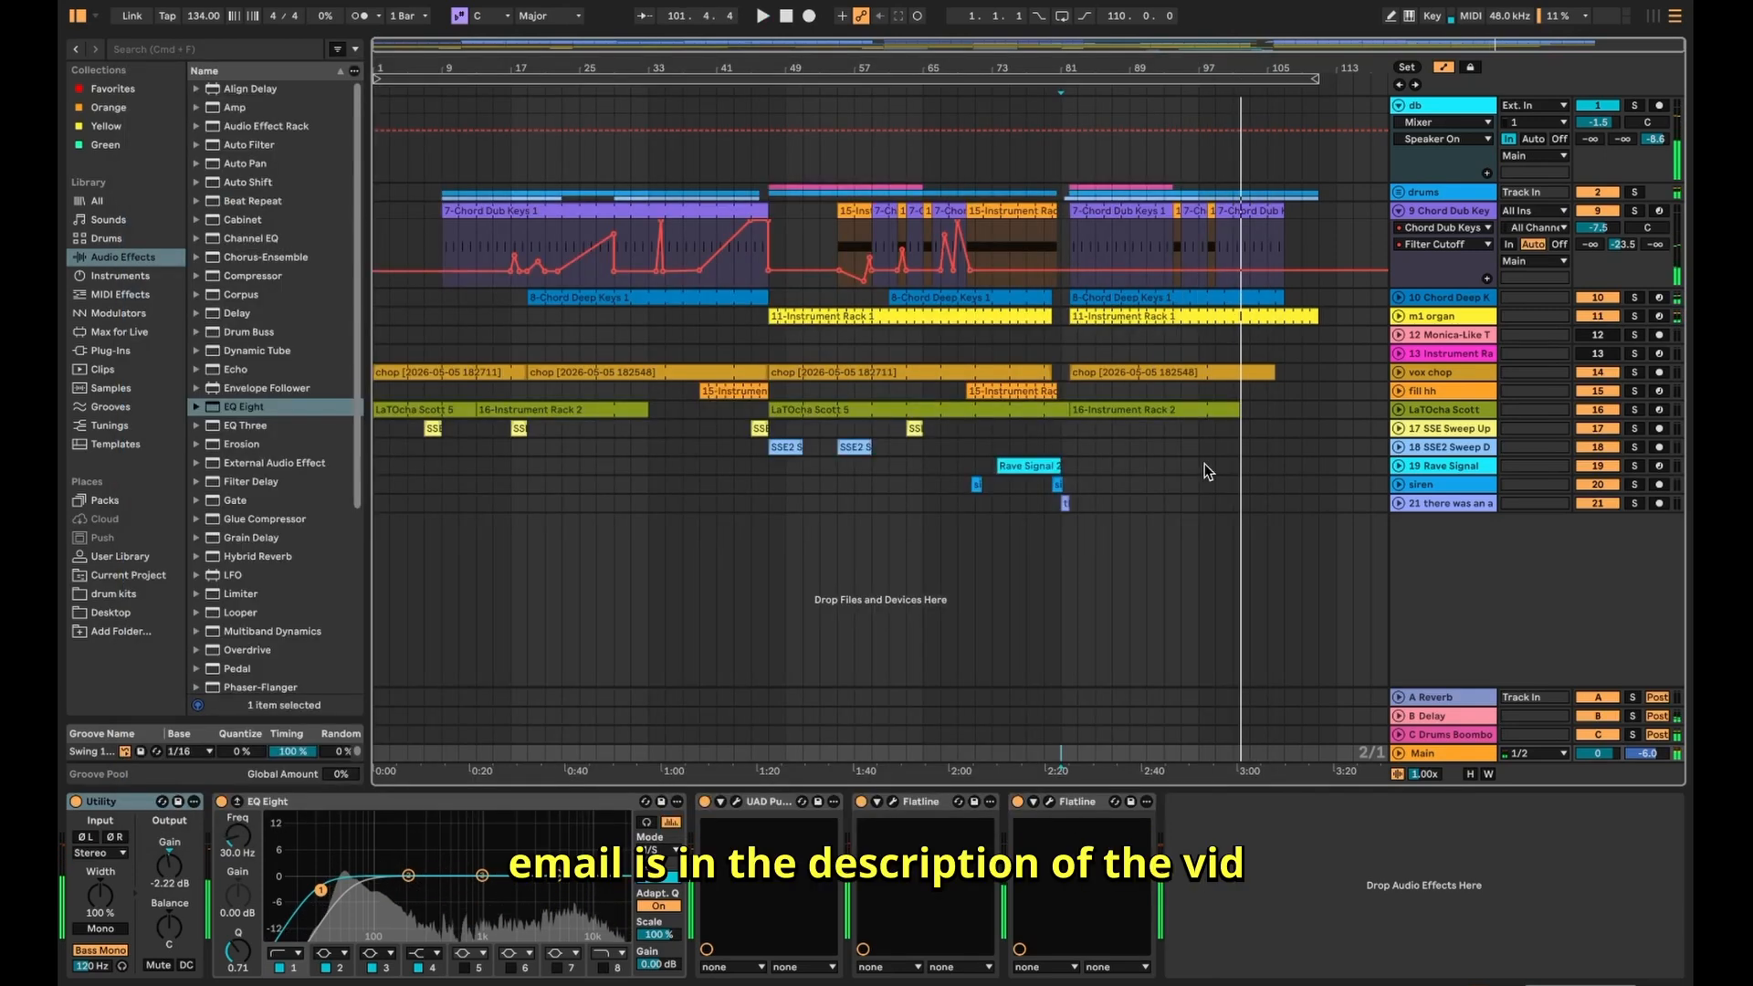